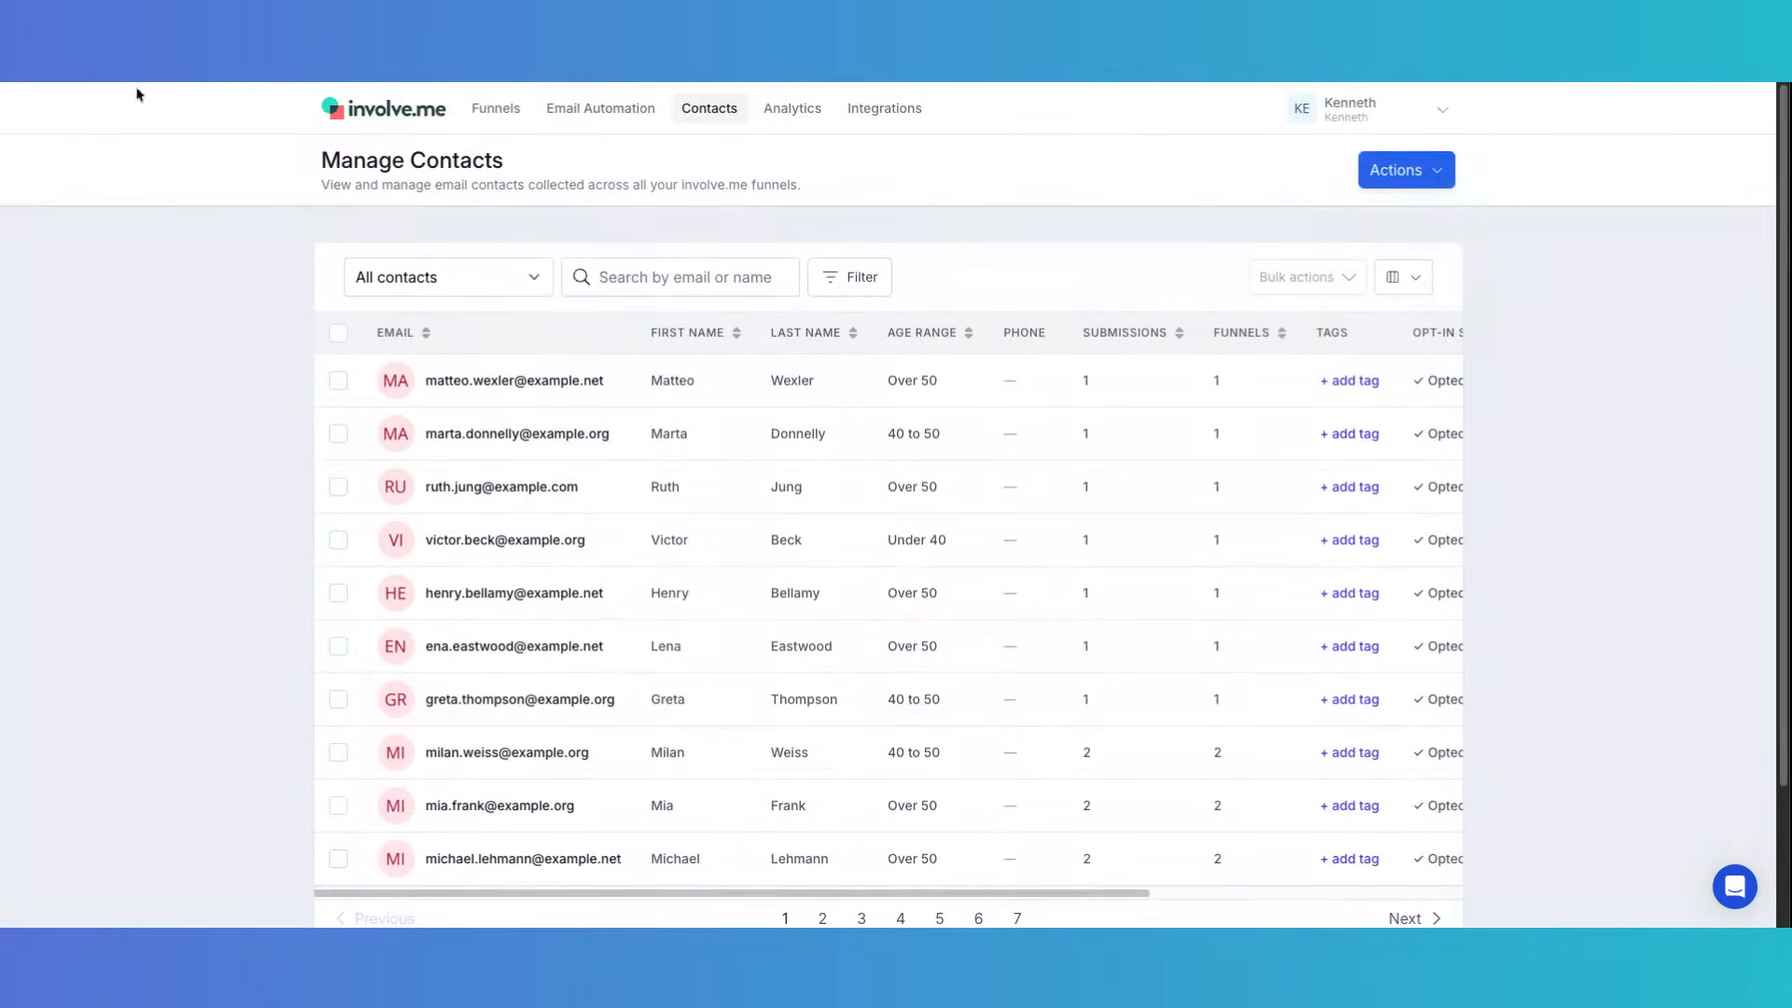
- Review the contact segments, noting Retirement Ready holds 23 contacts, then reopen the contact Actions list
click(1417, 177)
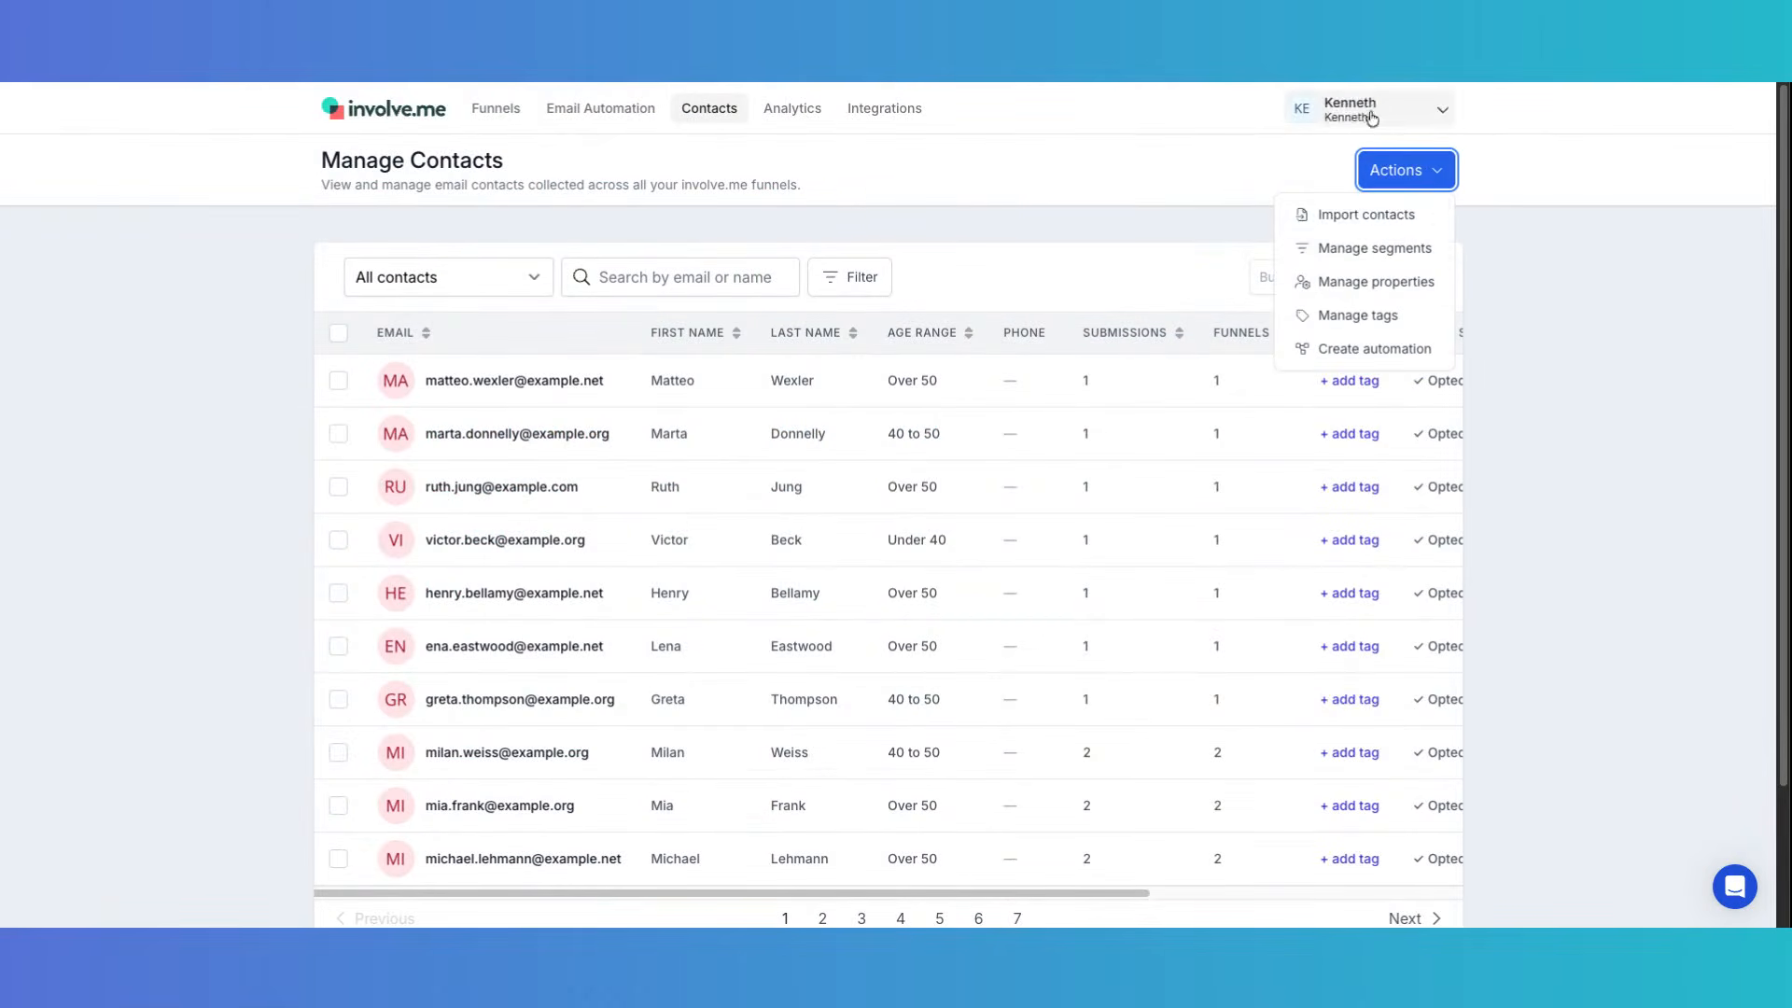
click(1381, 257)
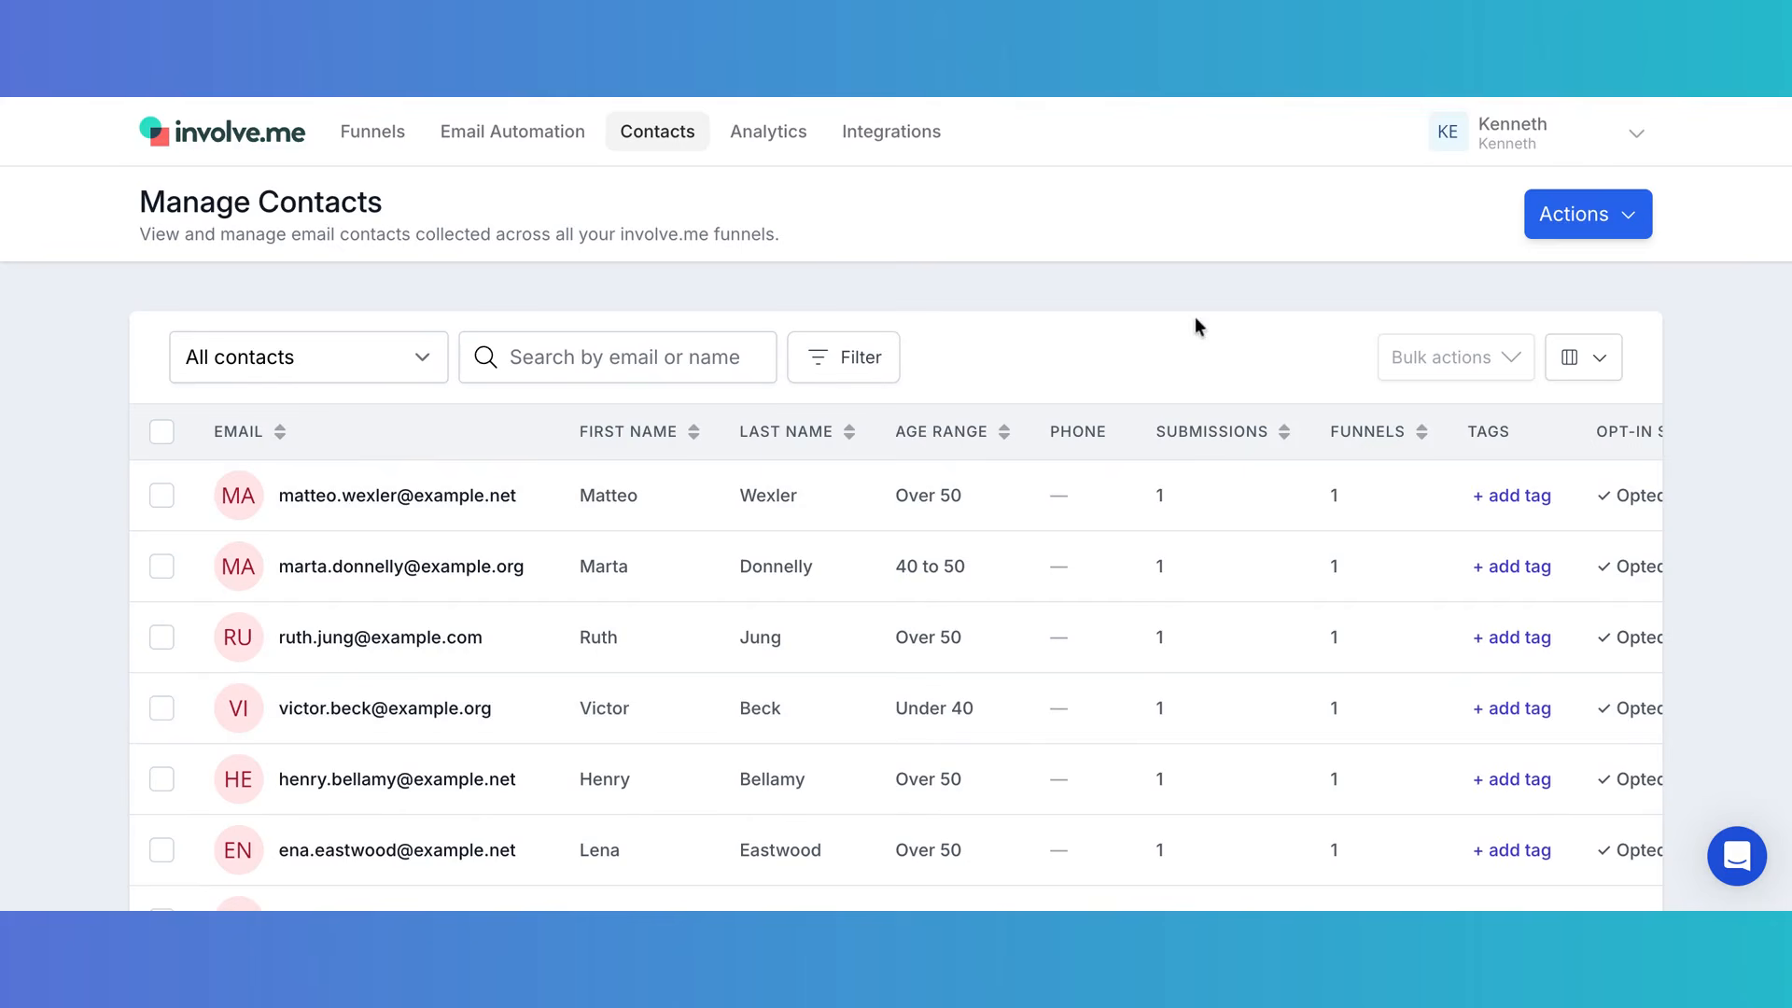
click(1602, 214)
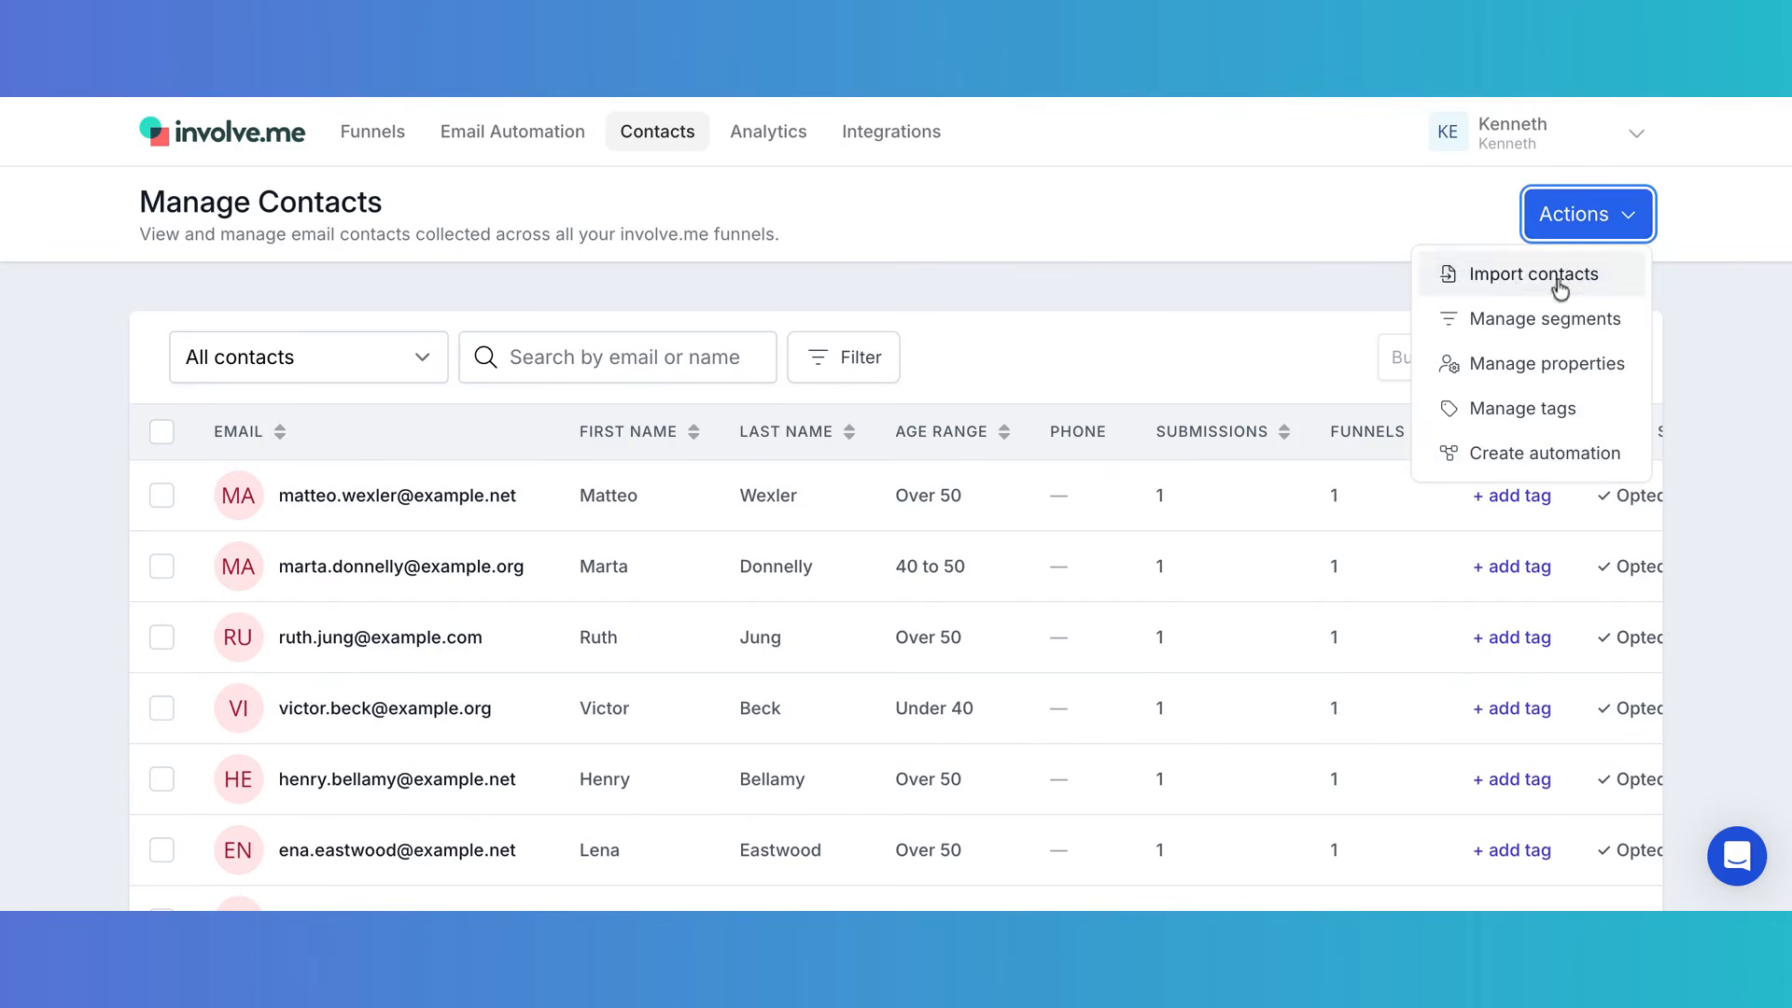
- Check custom contact properties, trying Number, Boolean, Date and Text types; confirm Age range is used by 3 funnels
click(1565, 365)
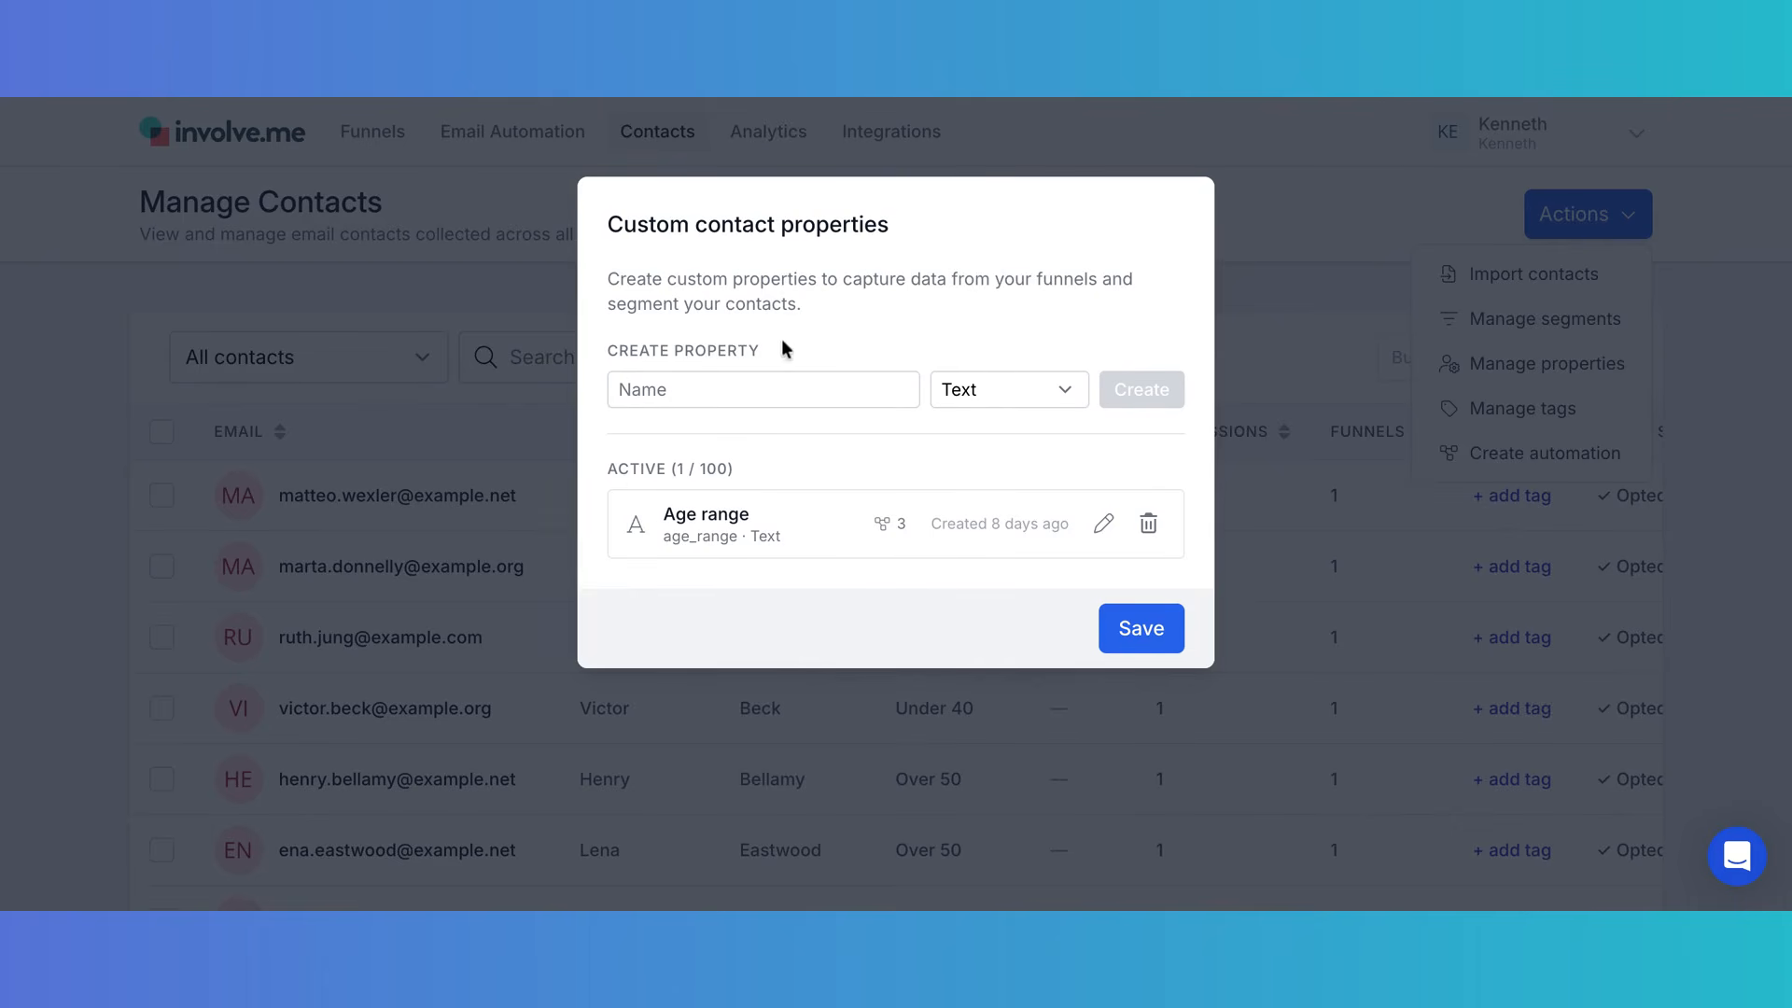
click(651, 392)
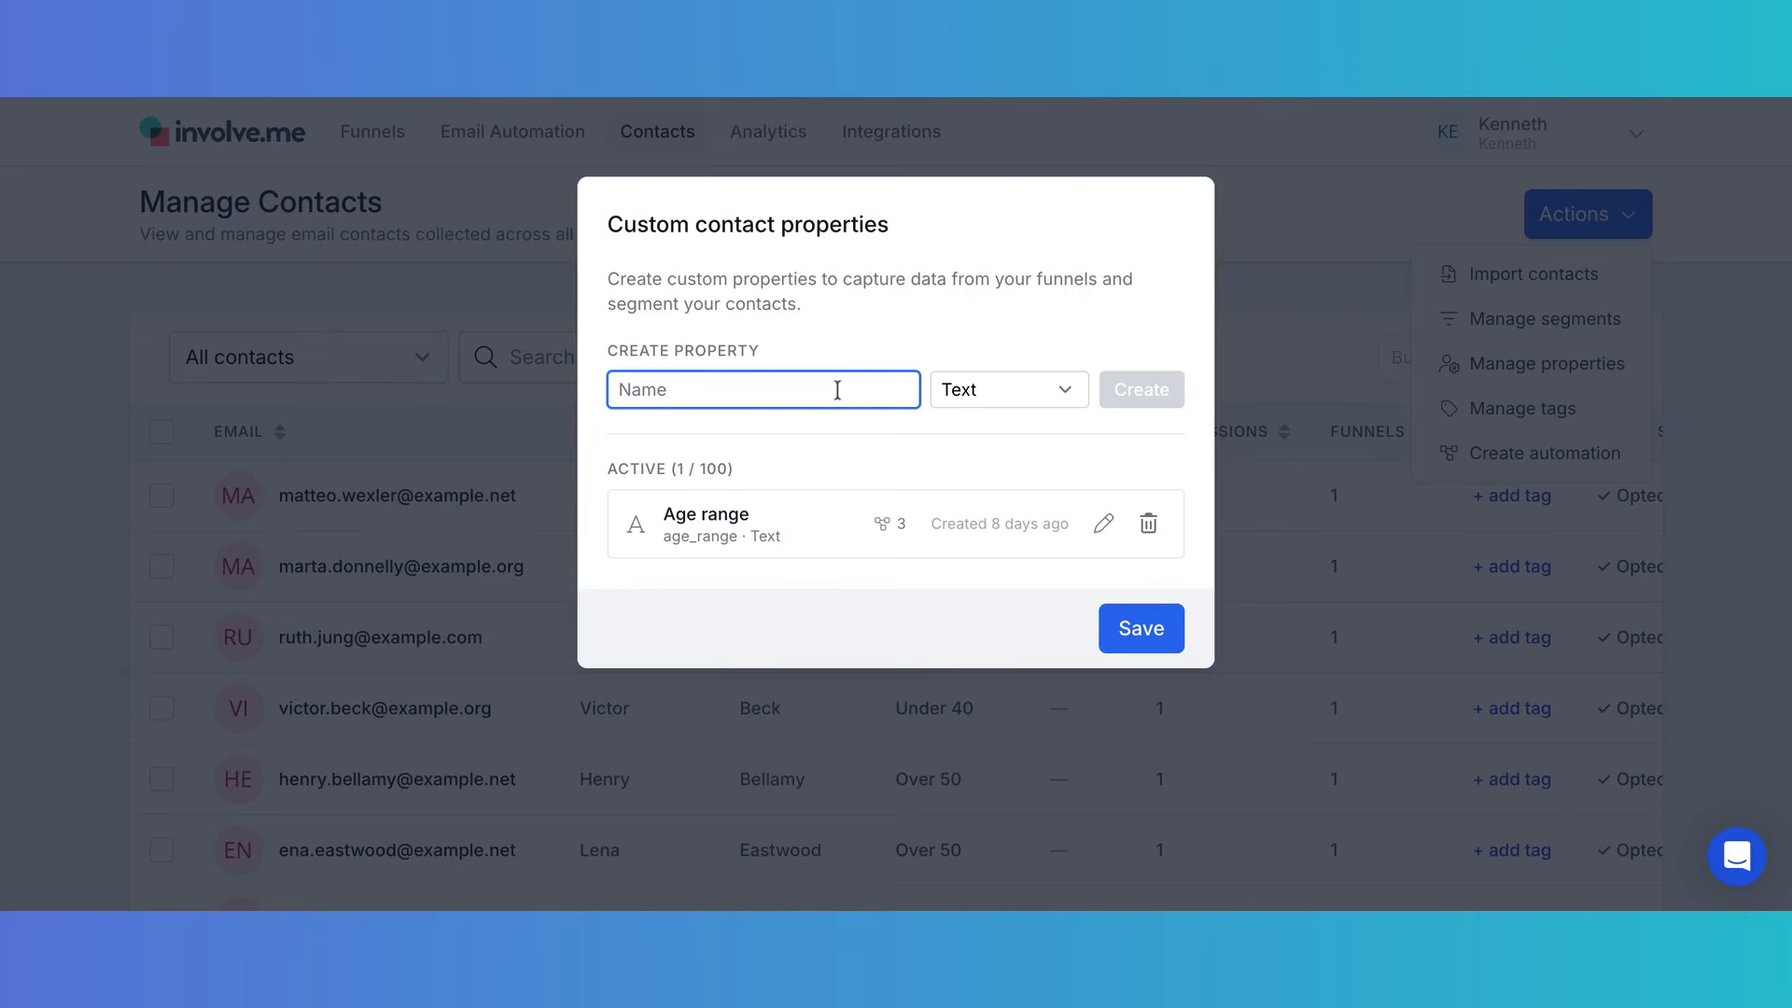
click(1073, 392)
click(1033, 418)
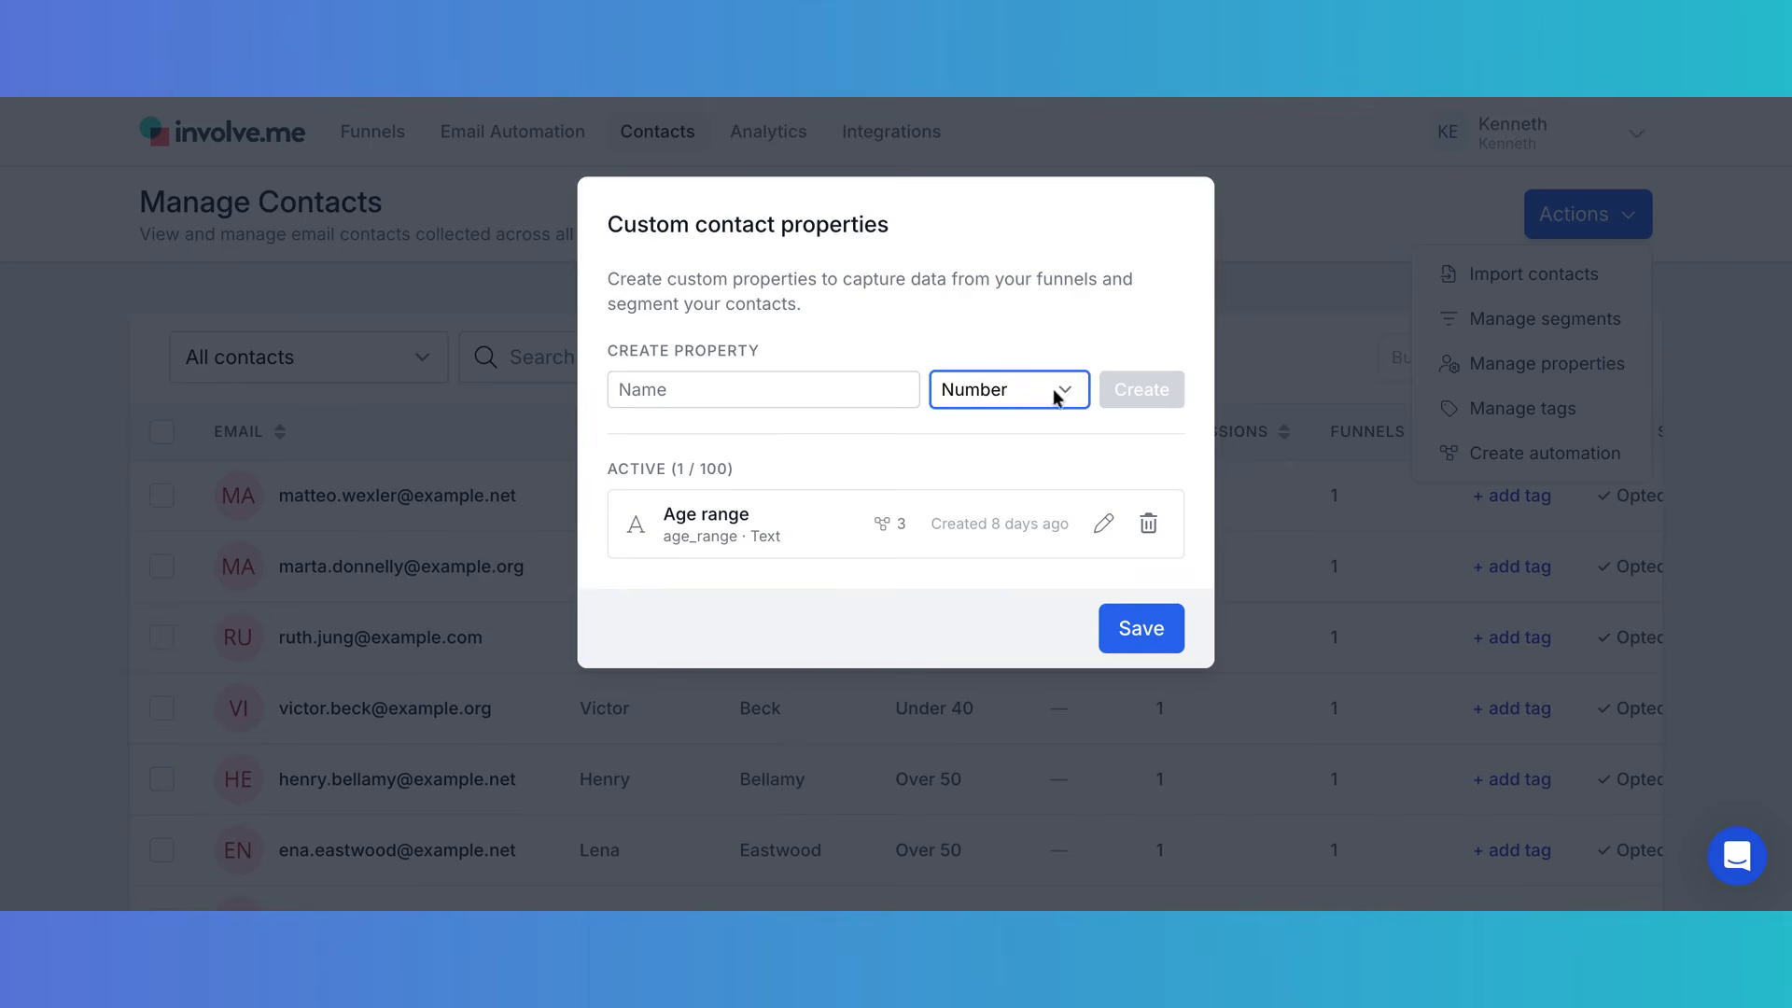
click(1066, 396)
click(1048, 420)
click(1068, 392)
click(1070, 395)
click(1005, 305)
mouse_move(881, 520)
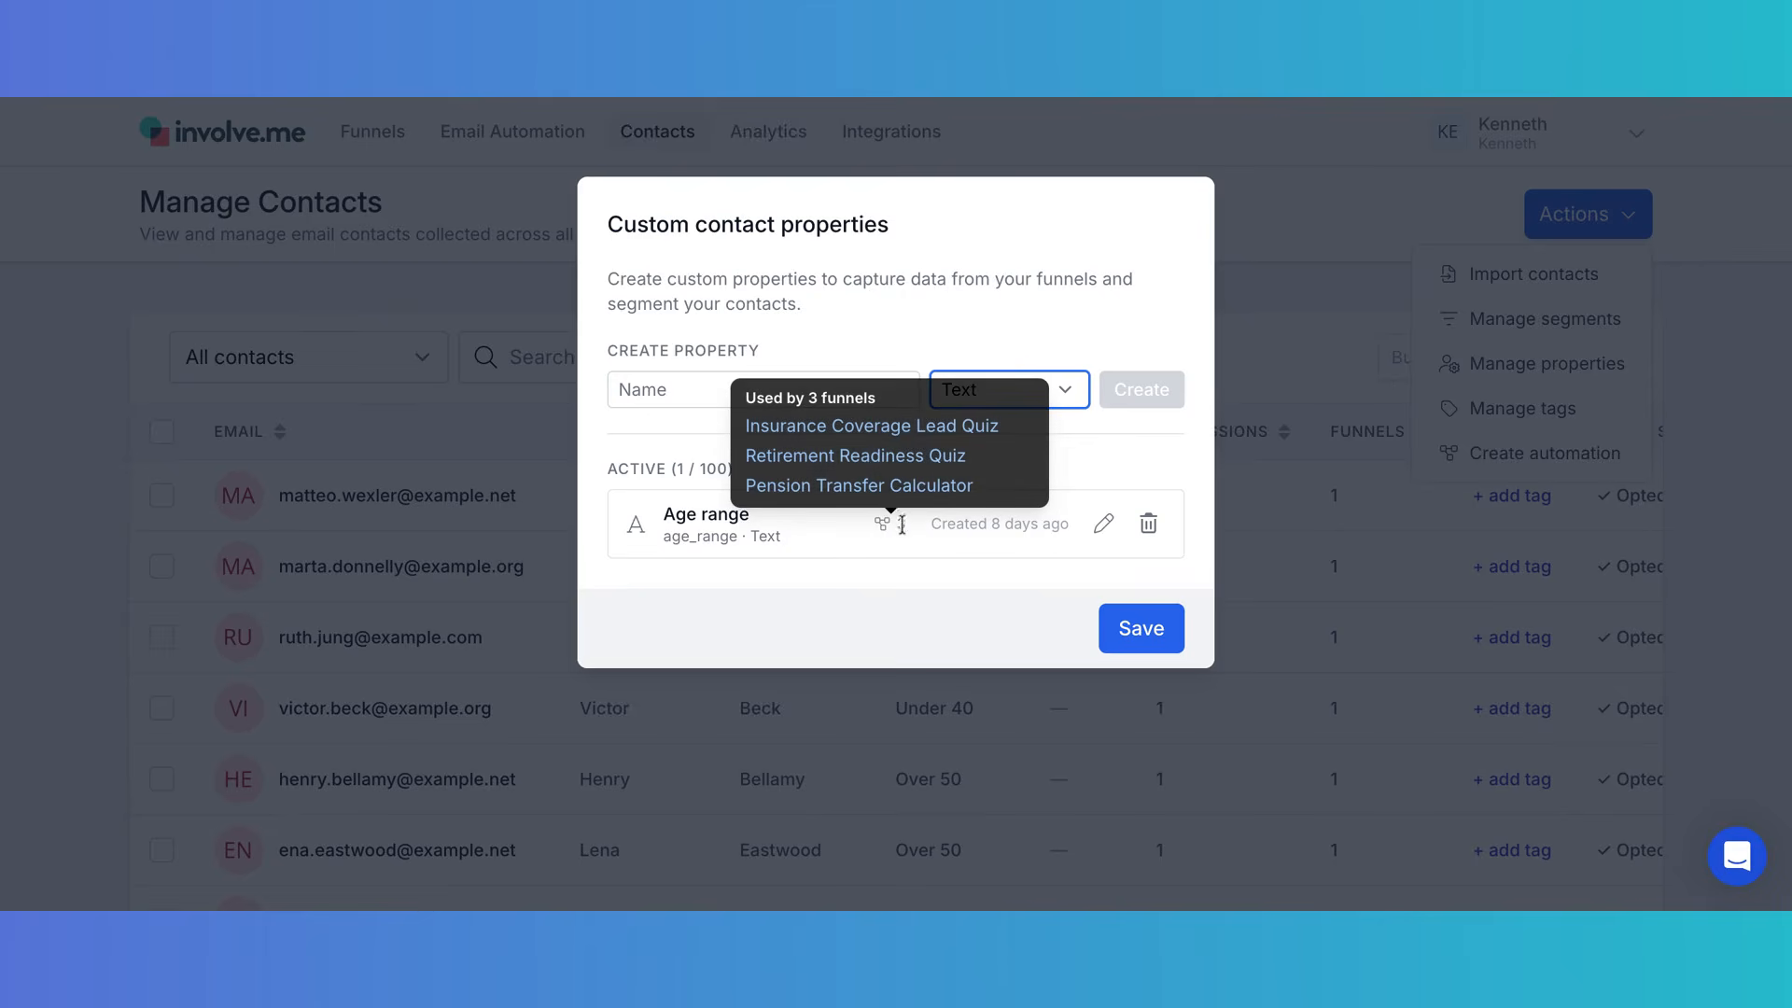
click(1144, 628)
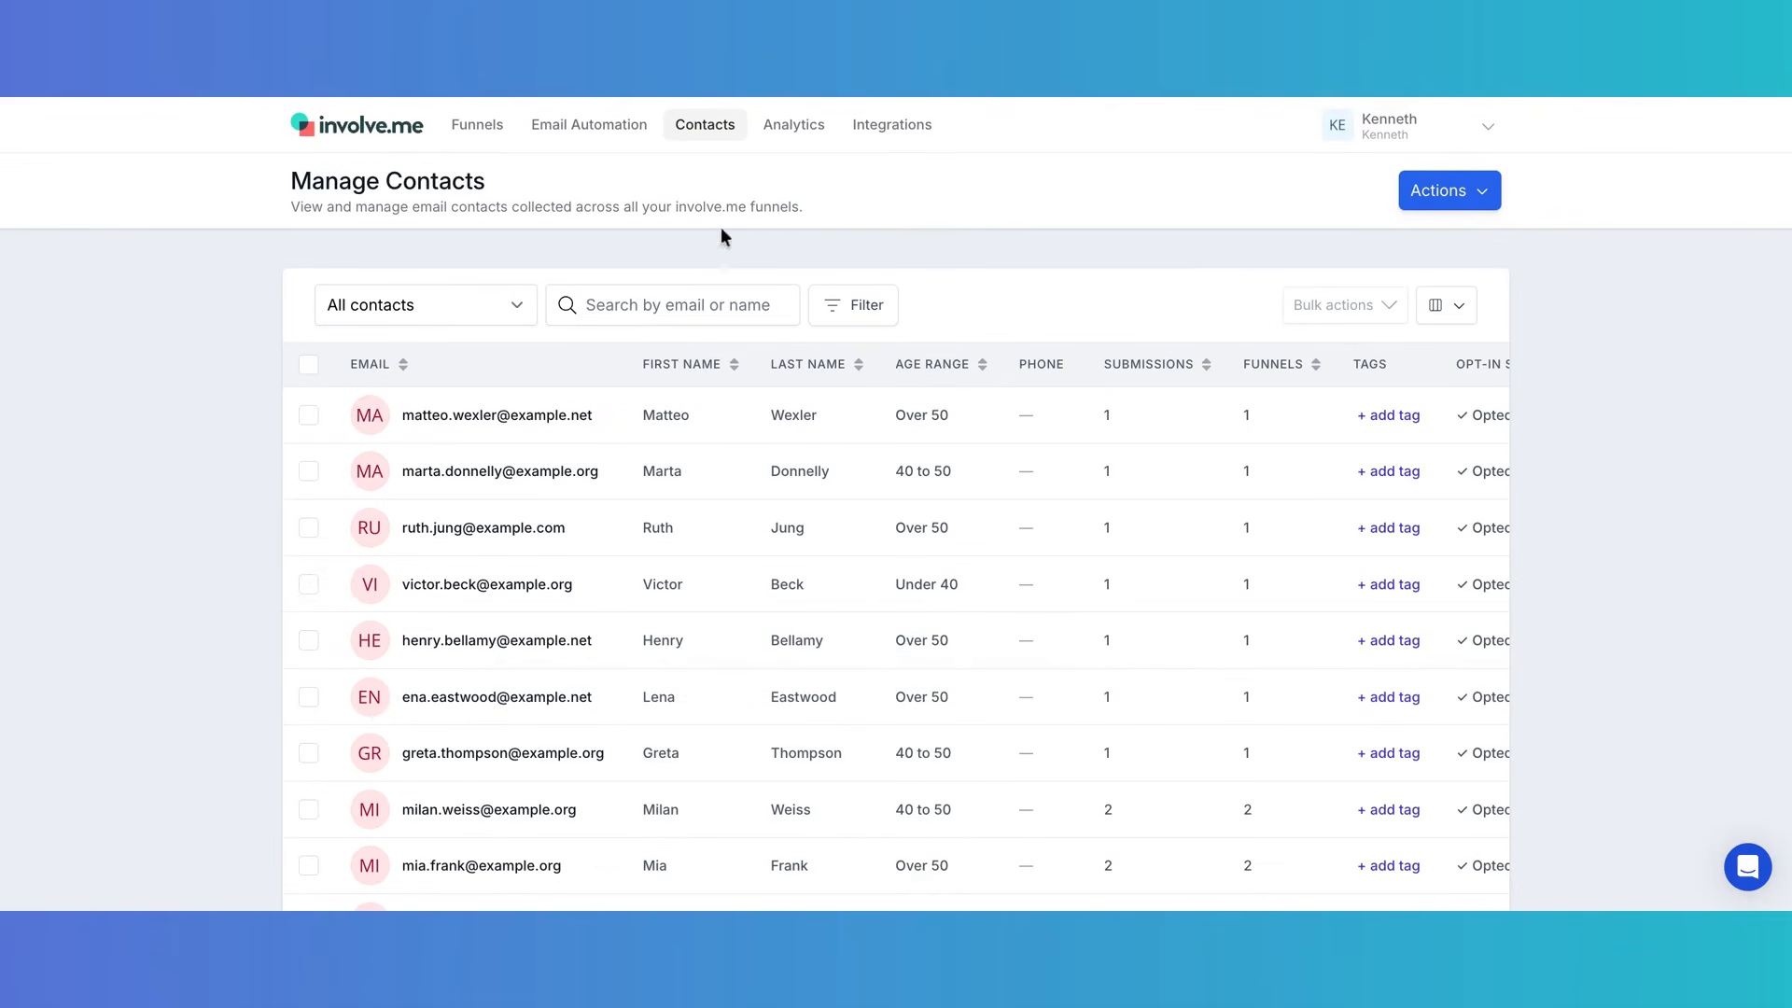
- Filter the dashboard to Live funnels and open Retirement Readiness Quiz in the editor
click(333, 131)
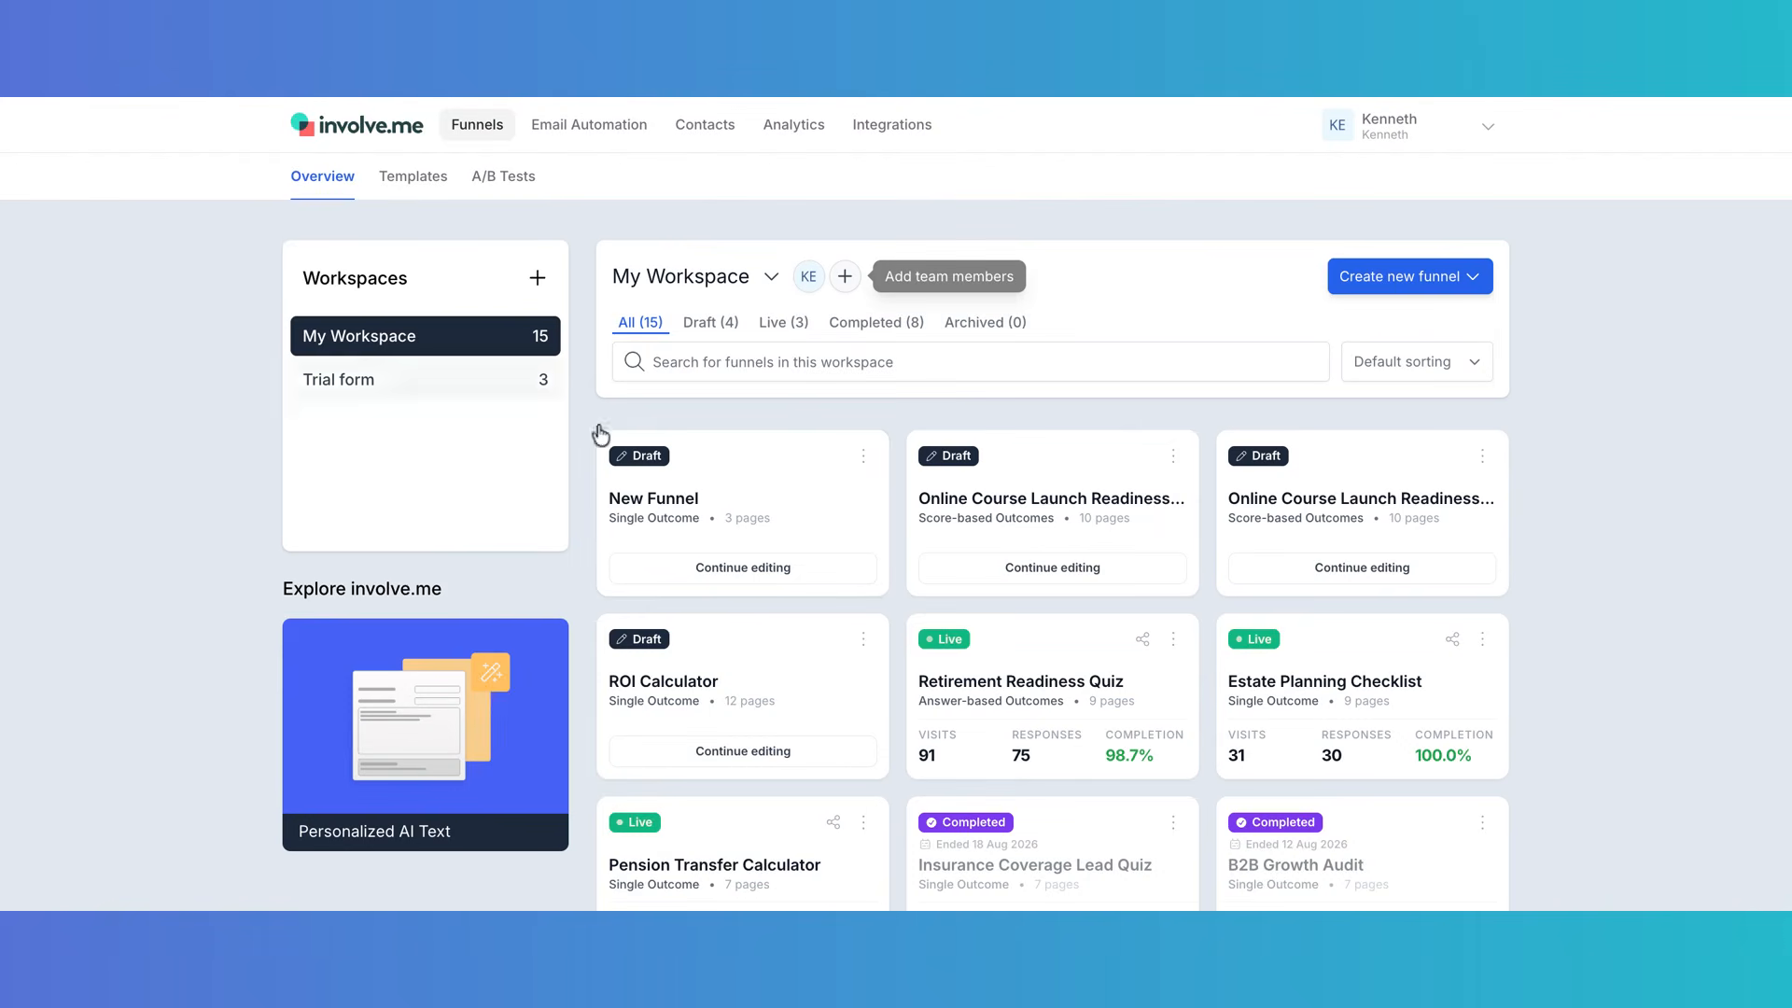
click(782, 324)
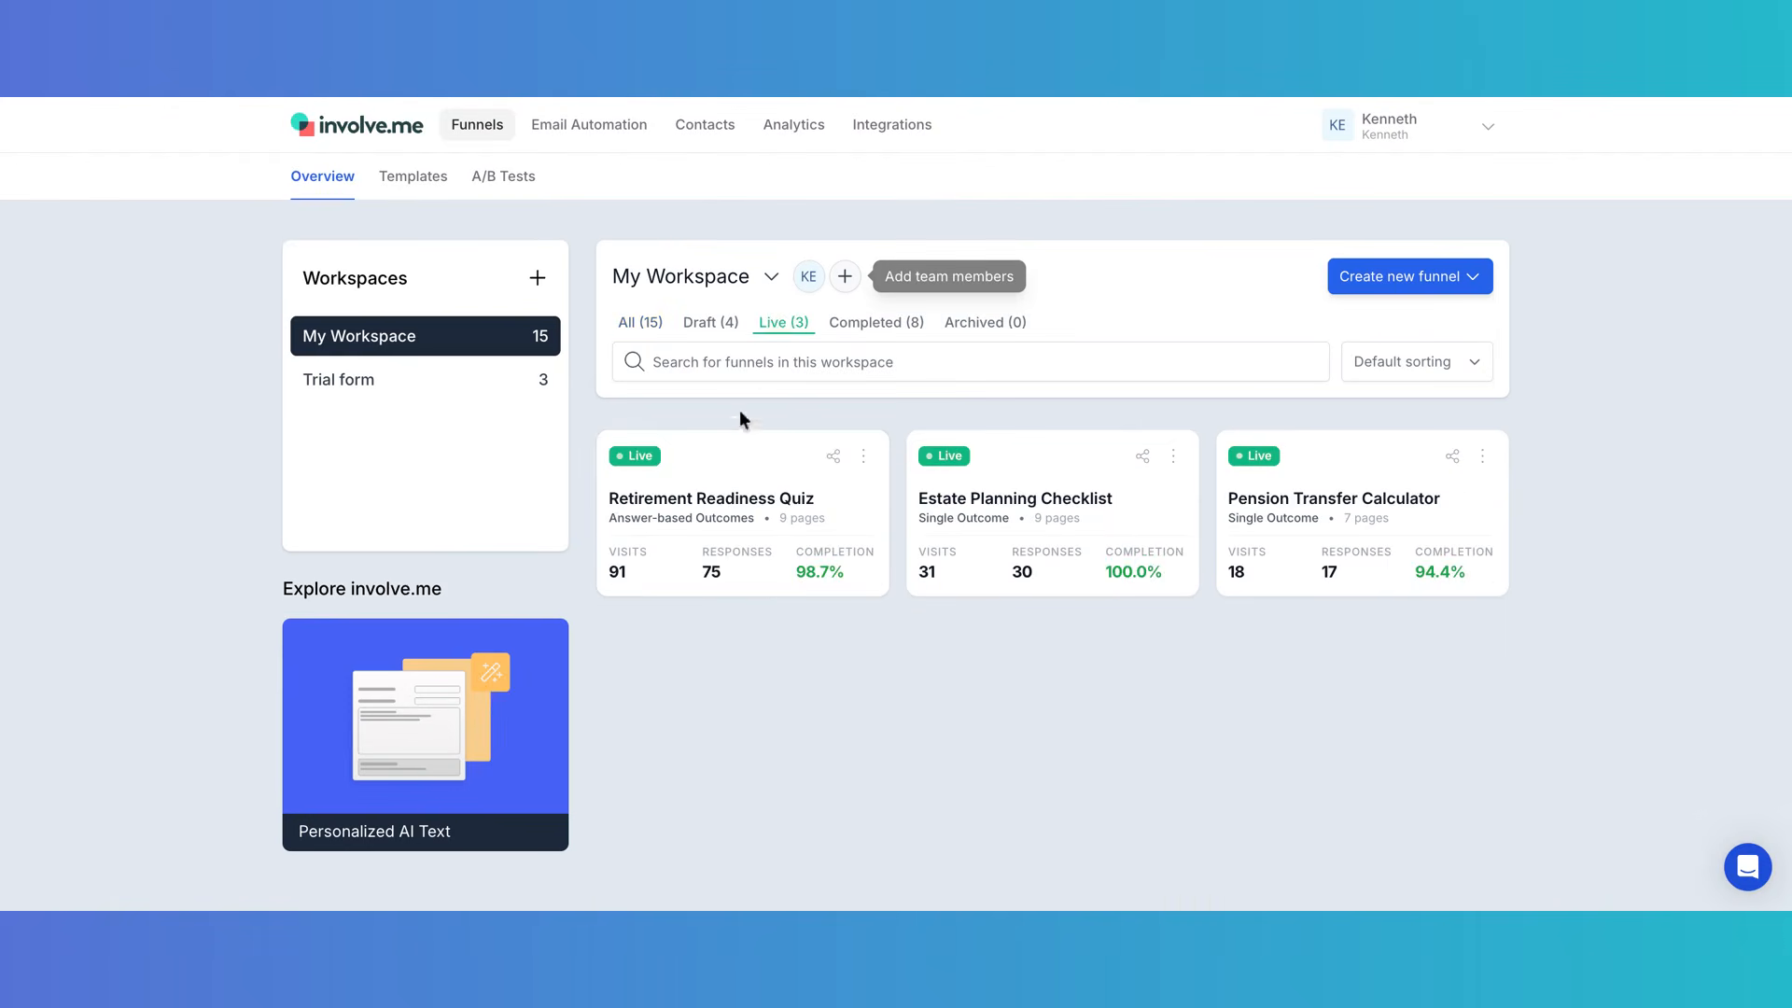
click(715, 510)
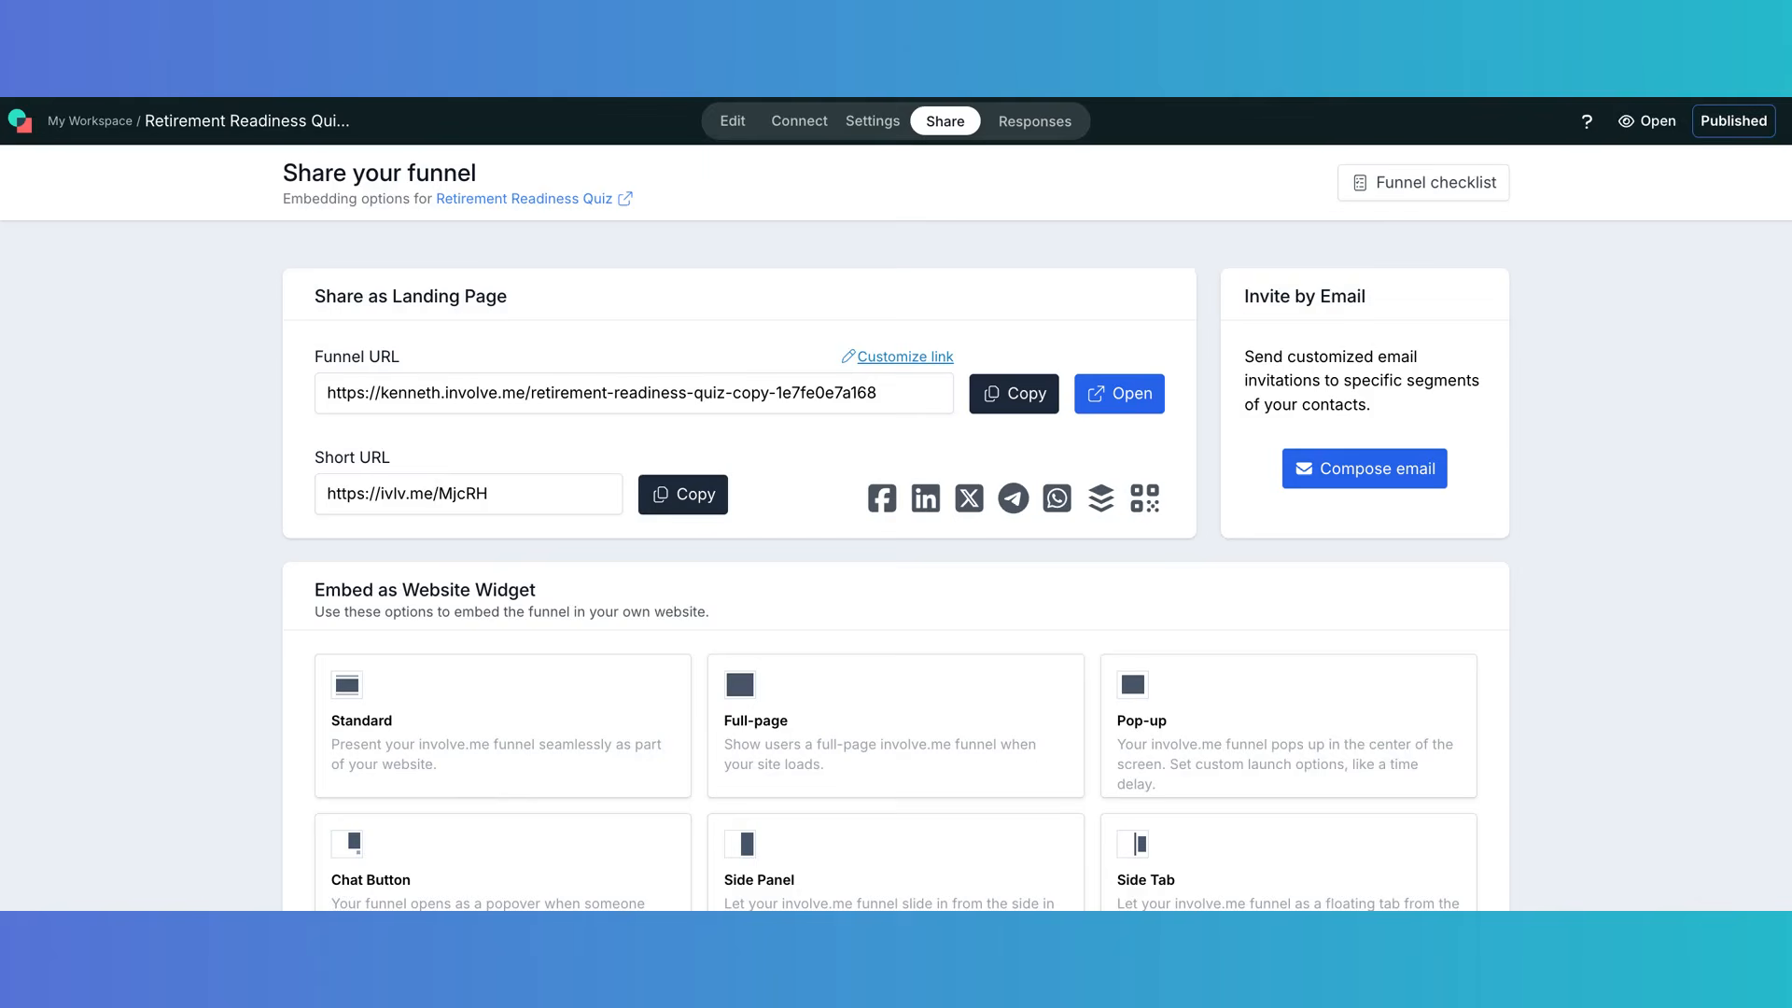
click(731, 122)
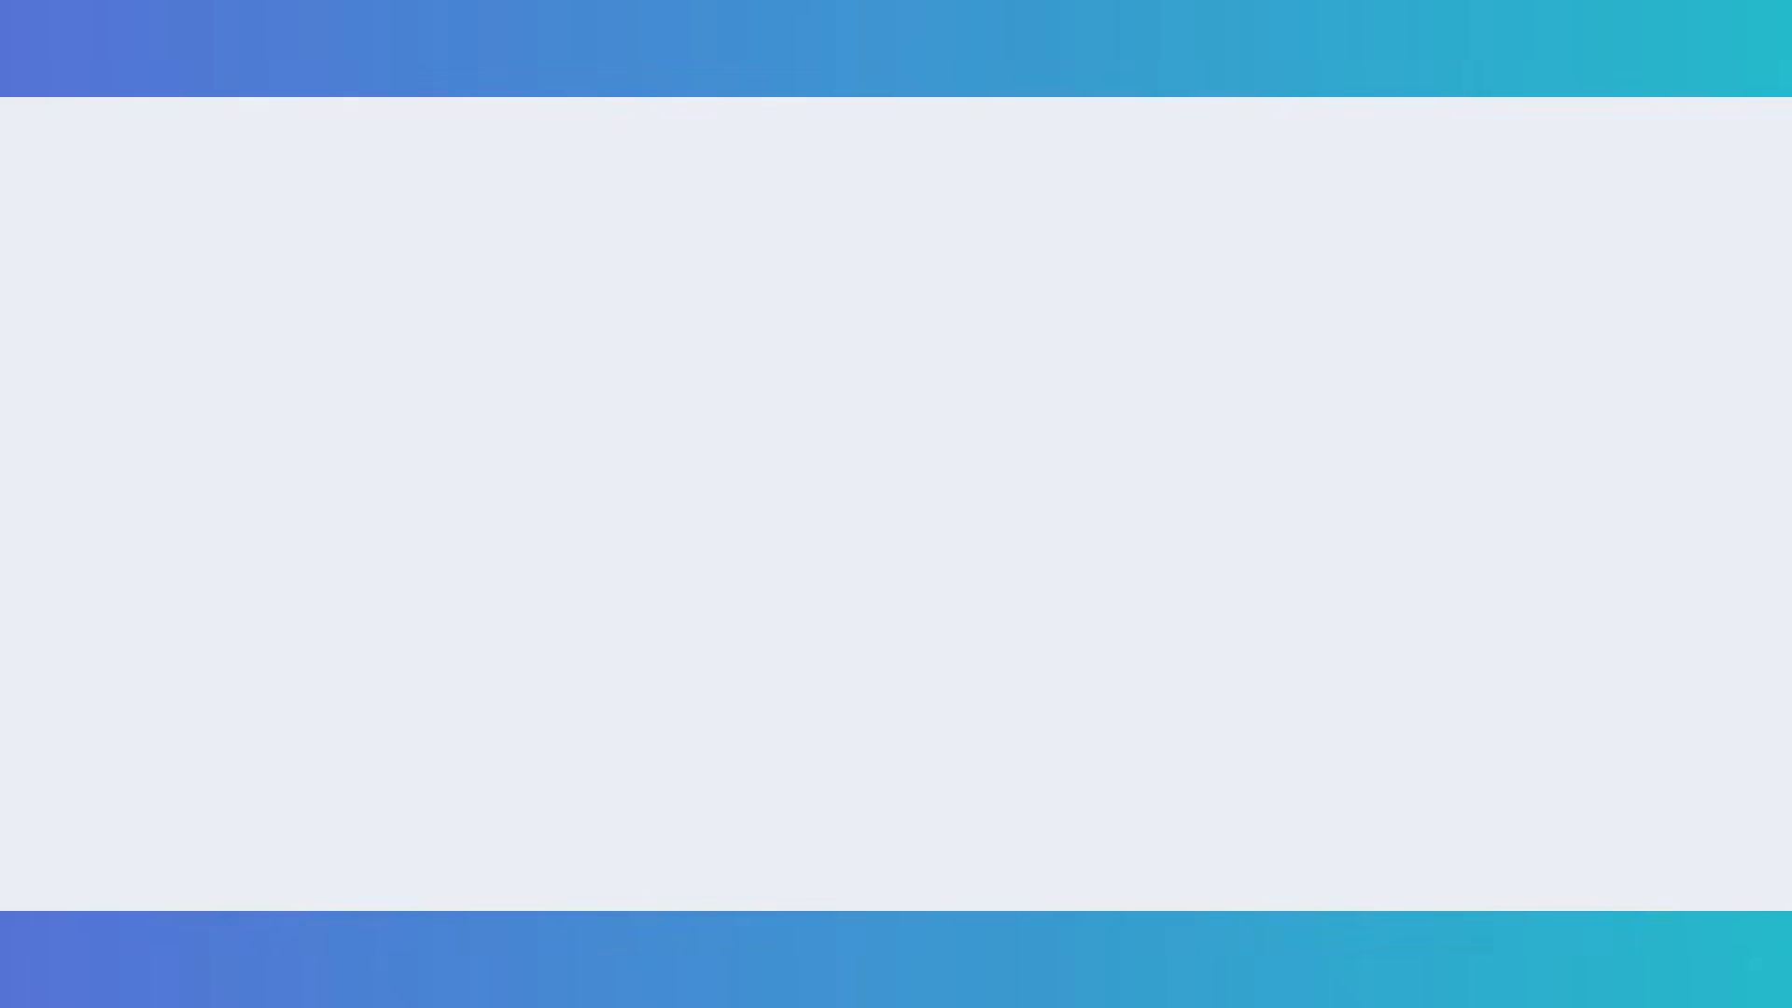
- Dismiss the live-funnel warning and open the age-range question's full contact property mappings
click(1123, 588)
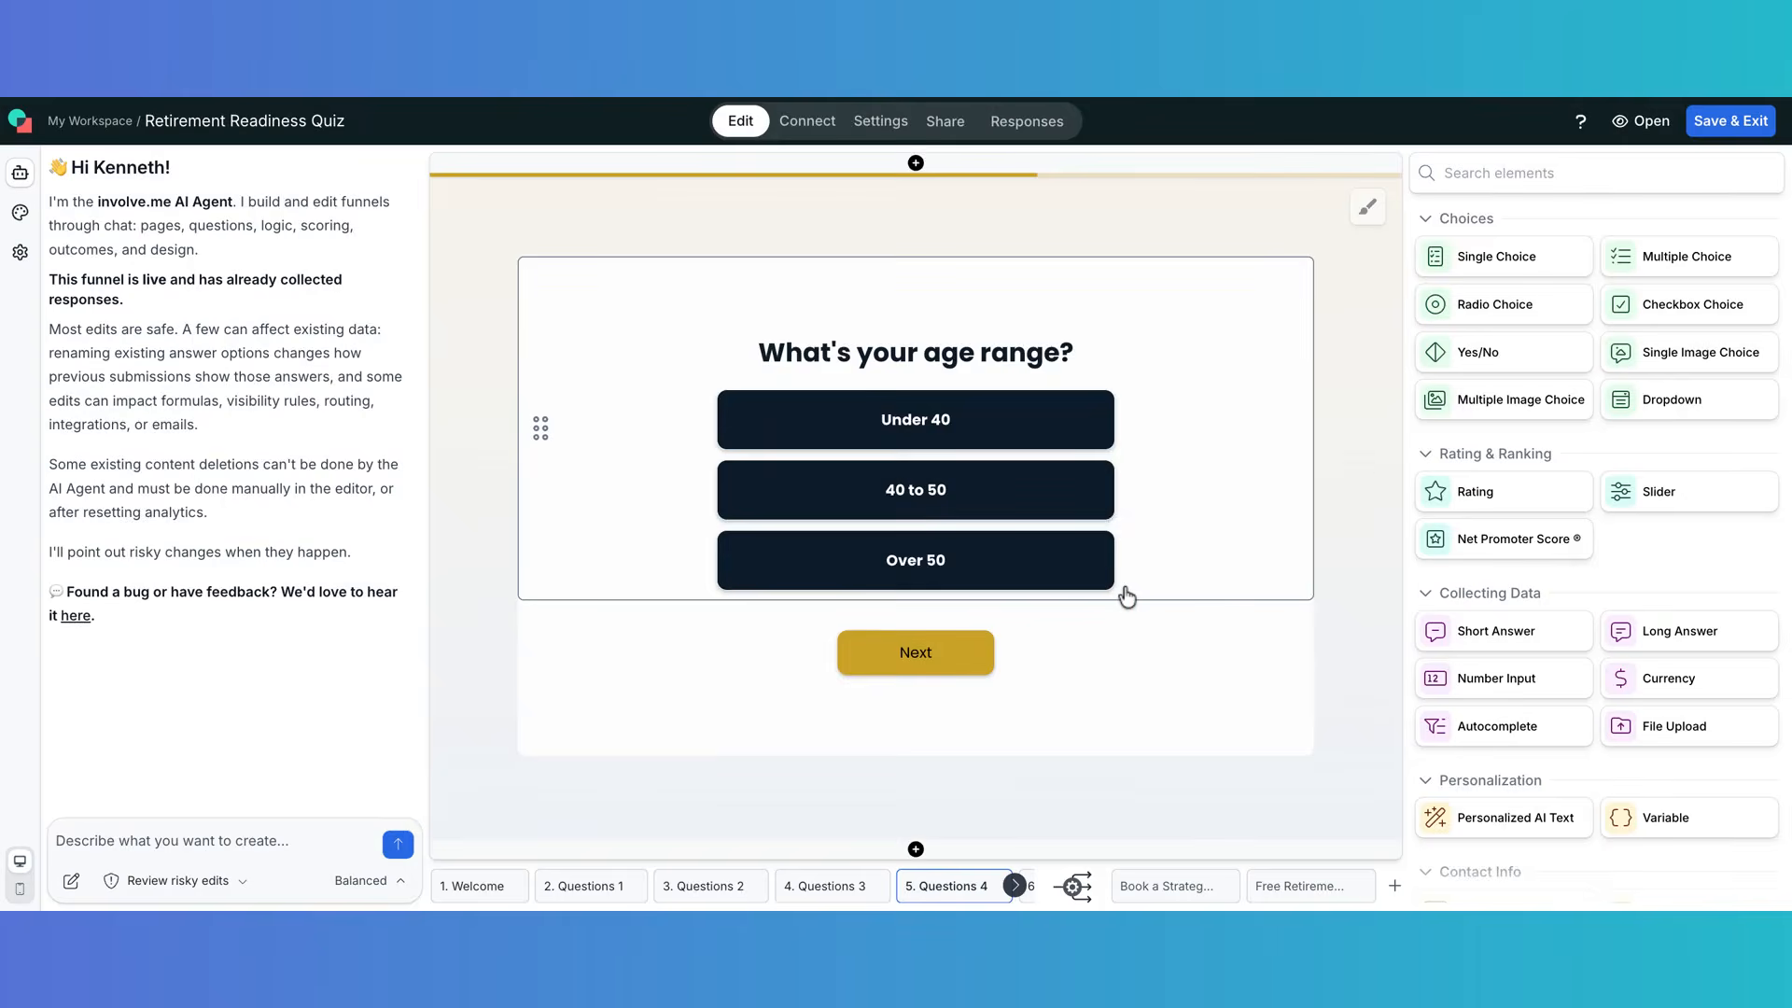
click(1004, 506)
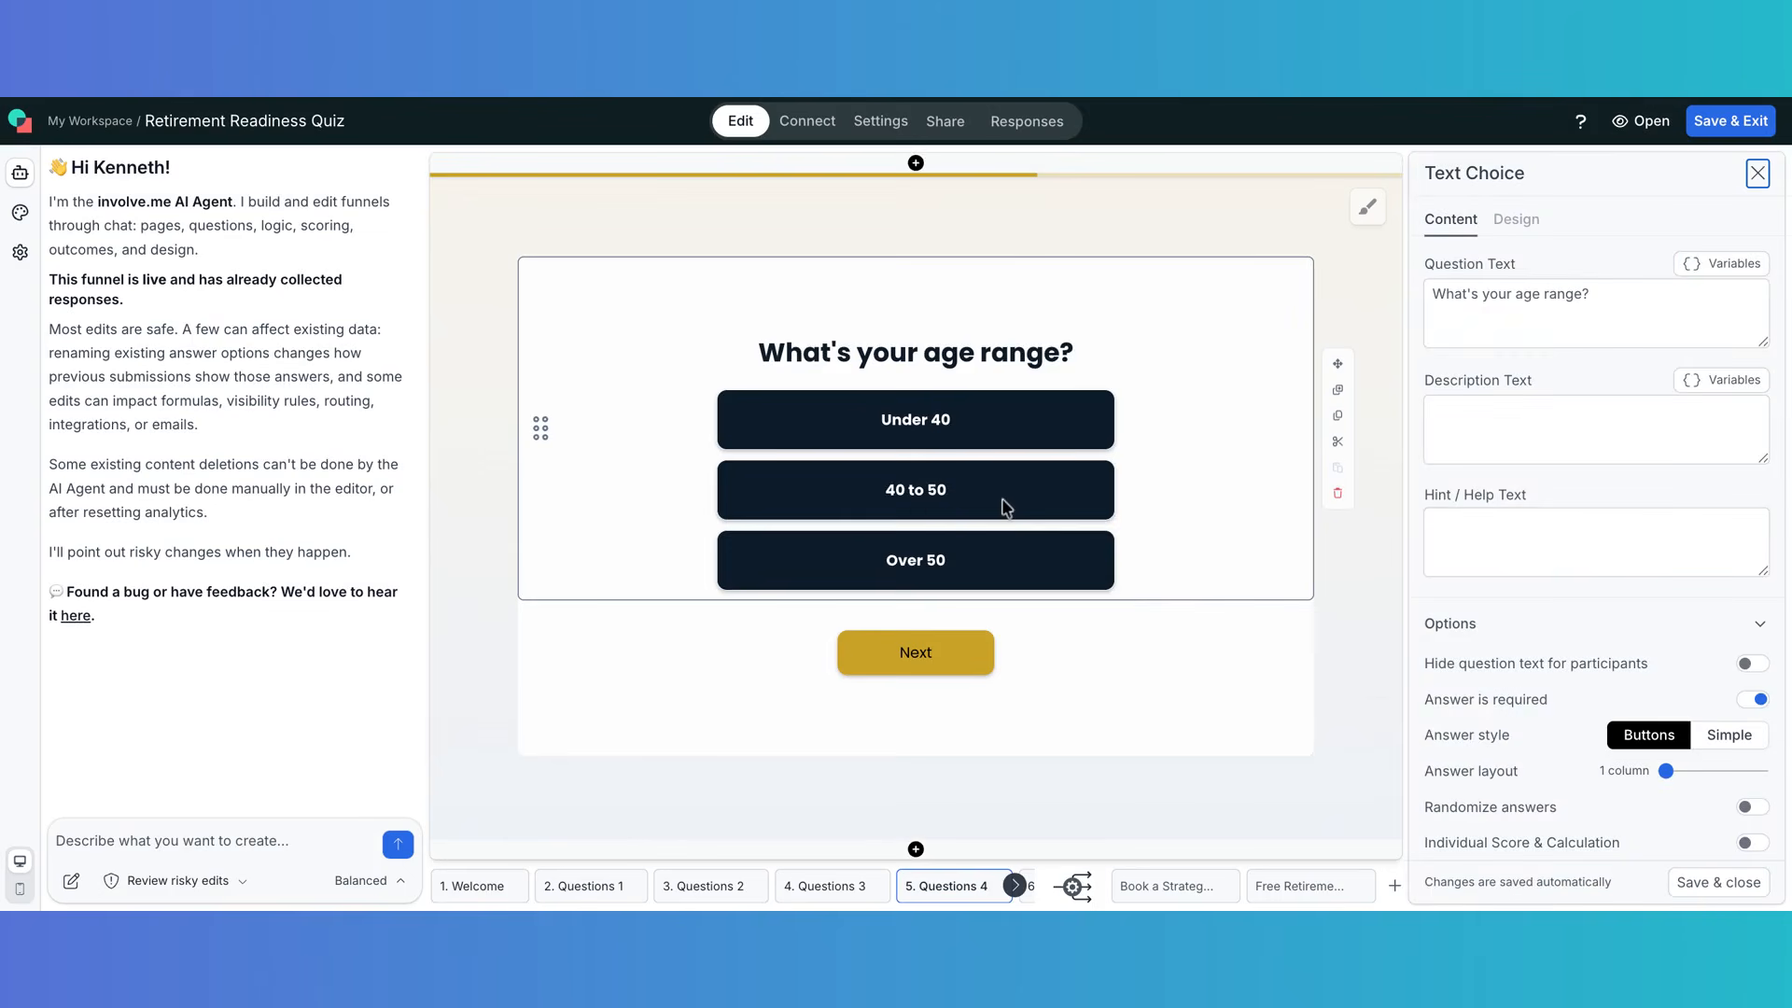
scroll(1483, 607, down, 10)
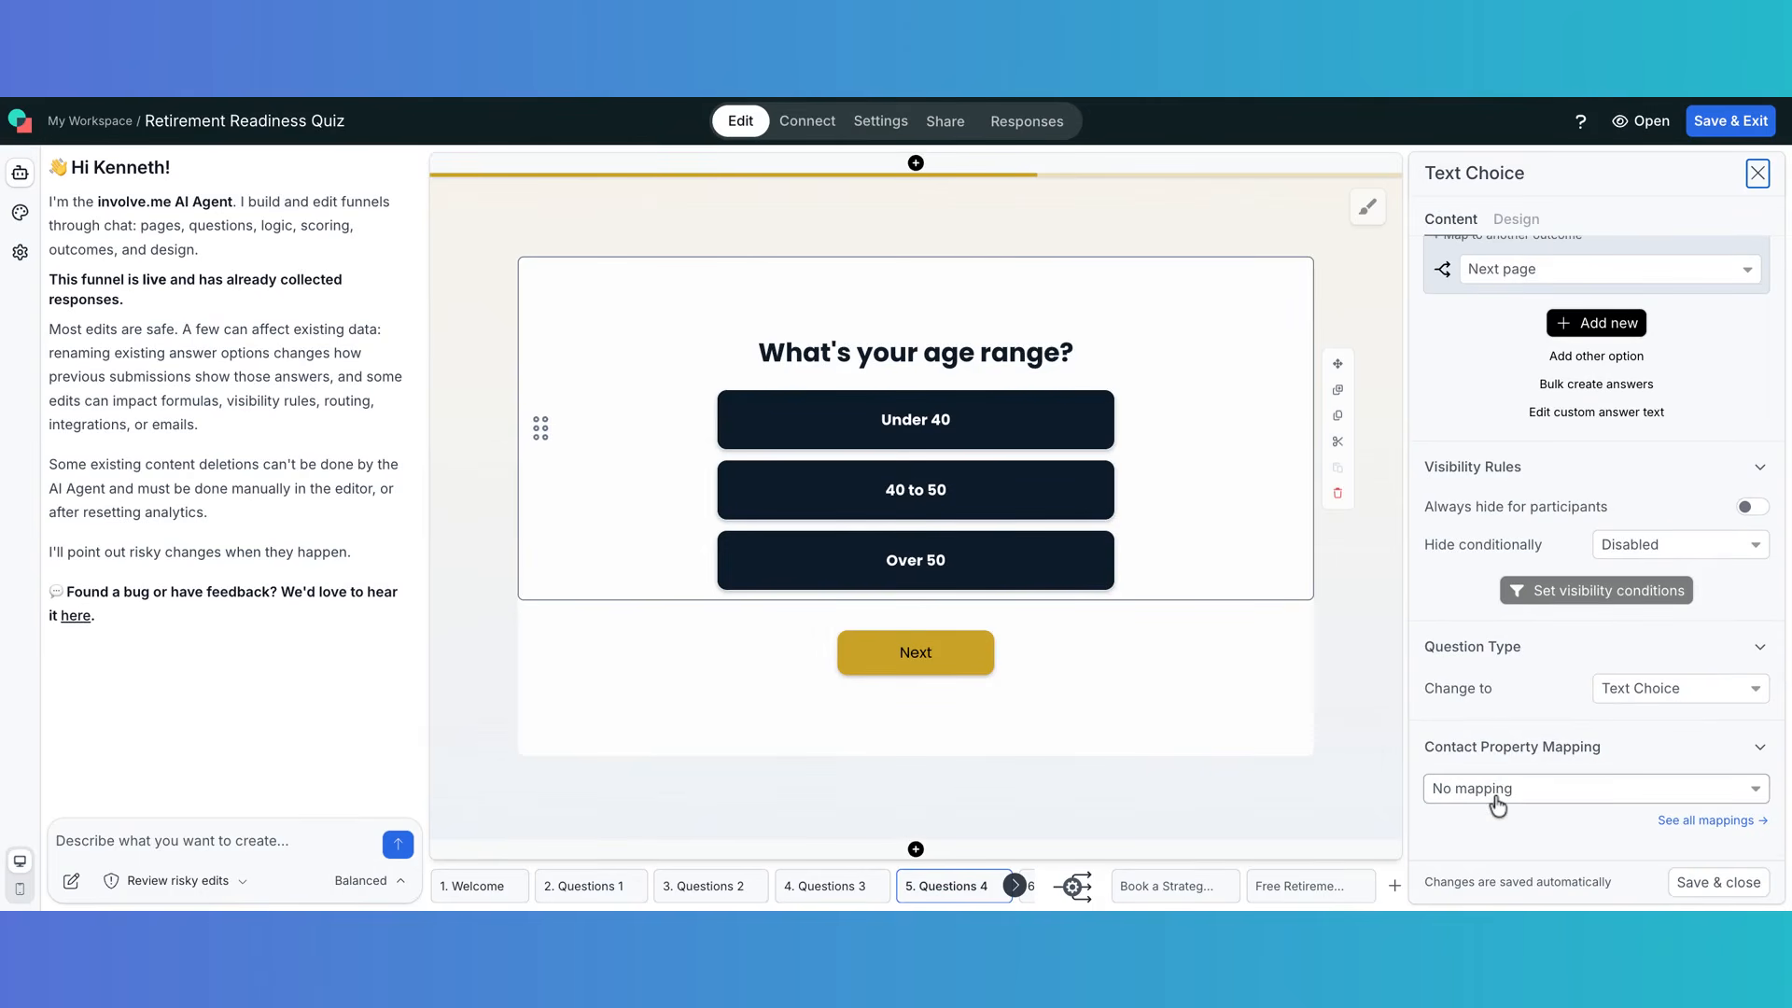
click(1689, 830)
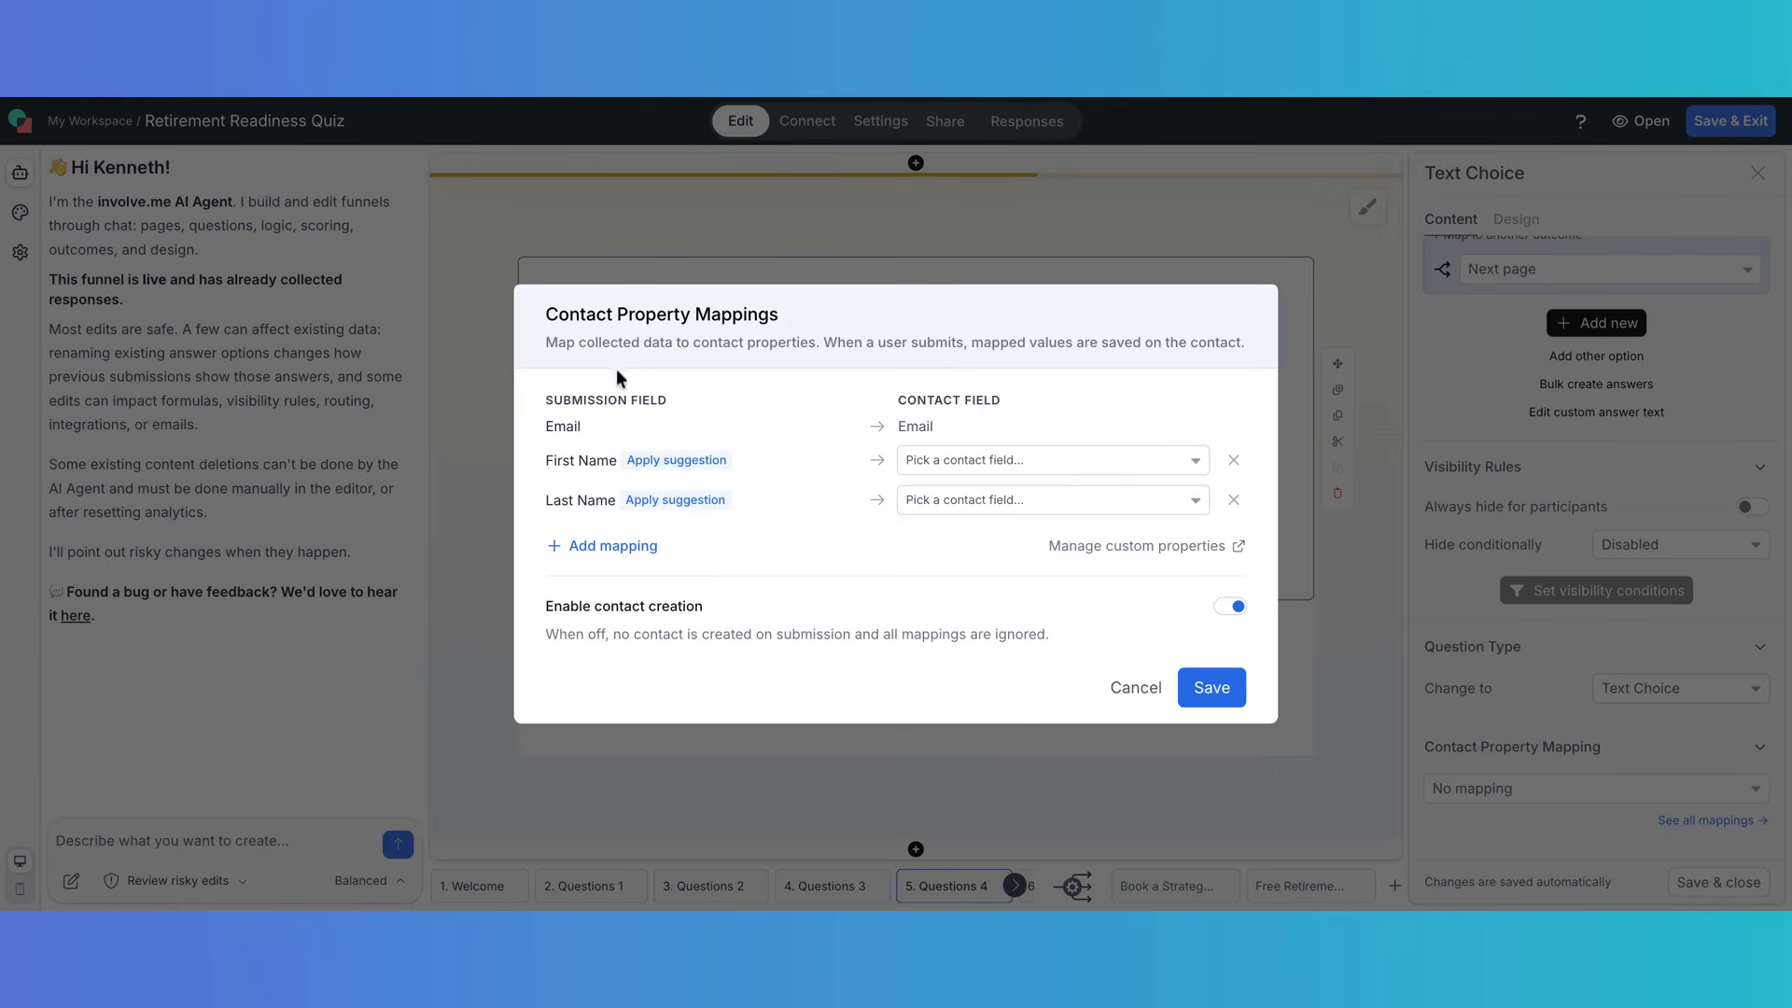
- Add a mapping from the 'What's your age range?' answer to the Age range (text) contact property
click(597, 549)
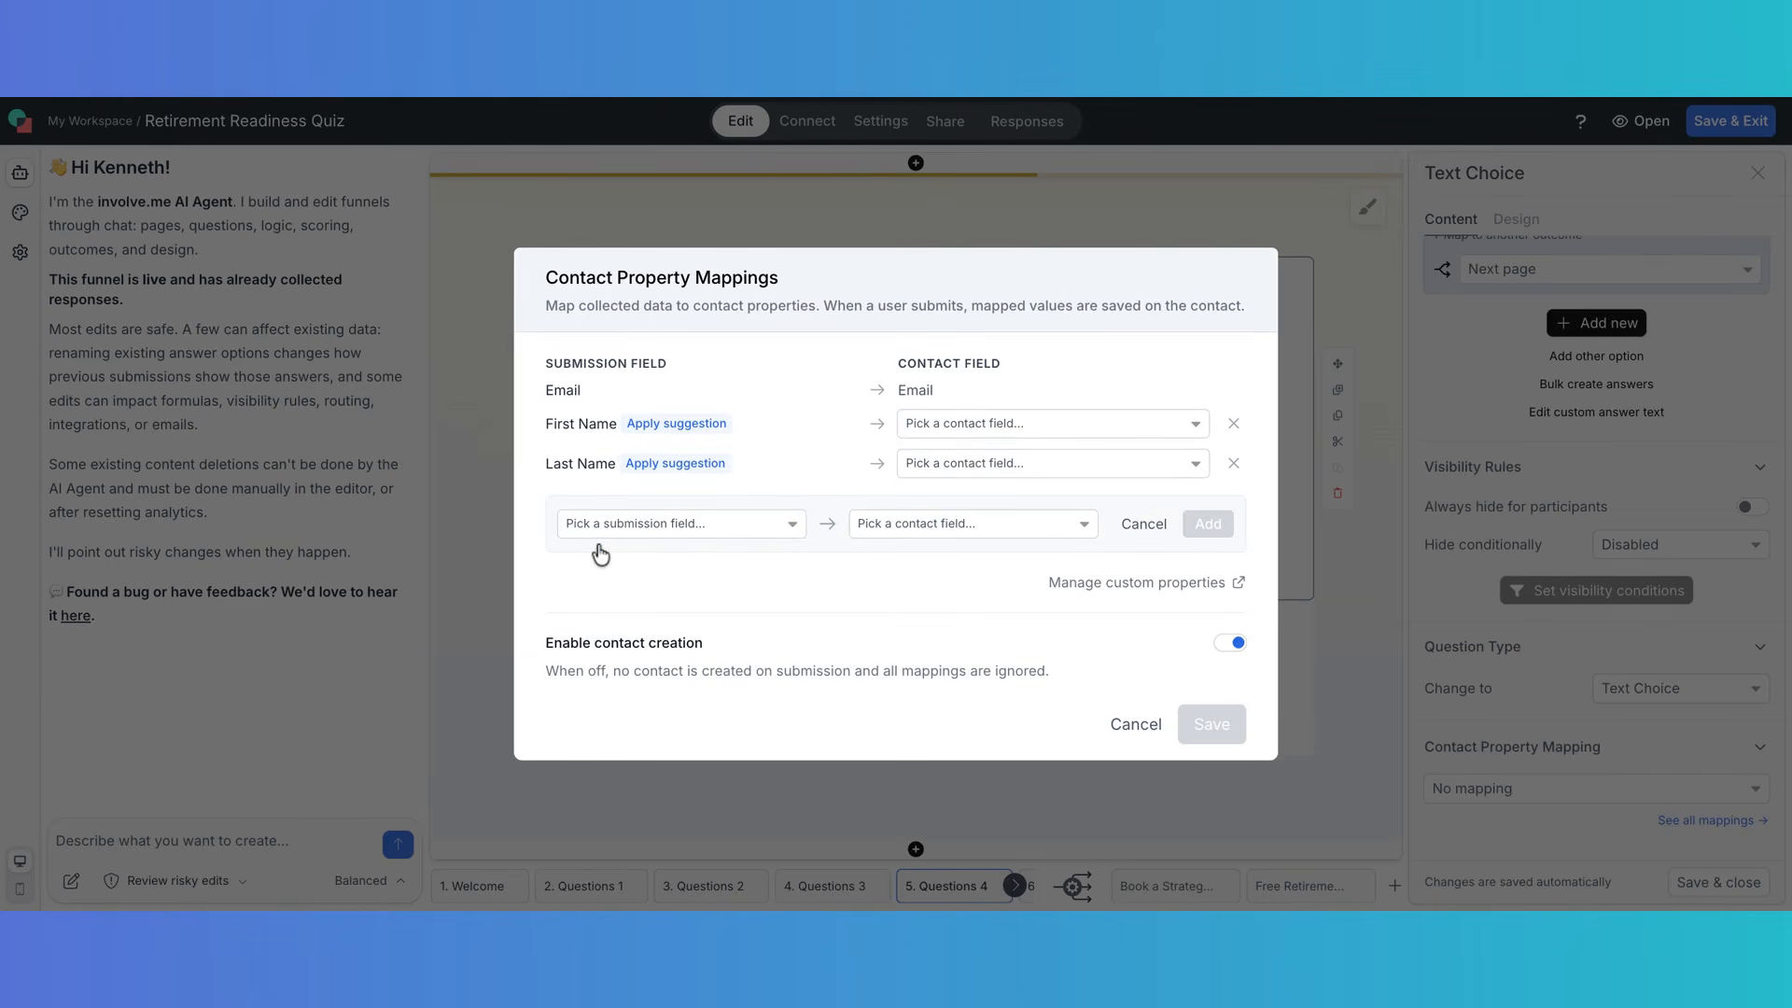
click(793, 524)
scroll(666, 657, down, 8)
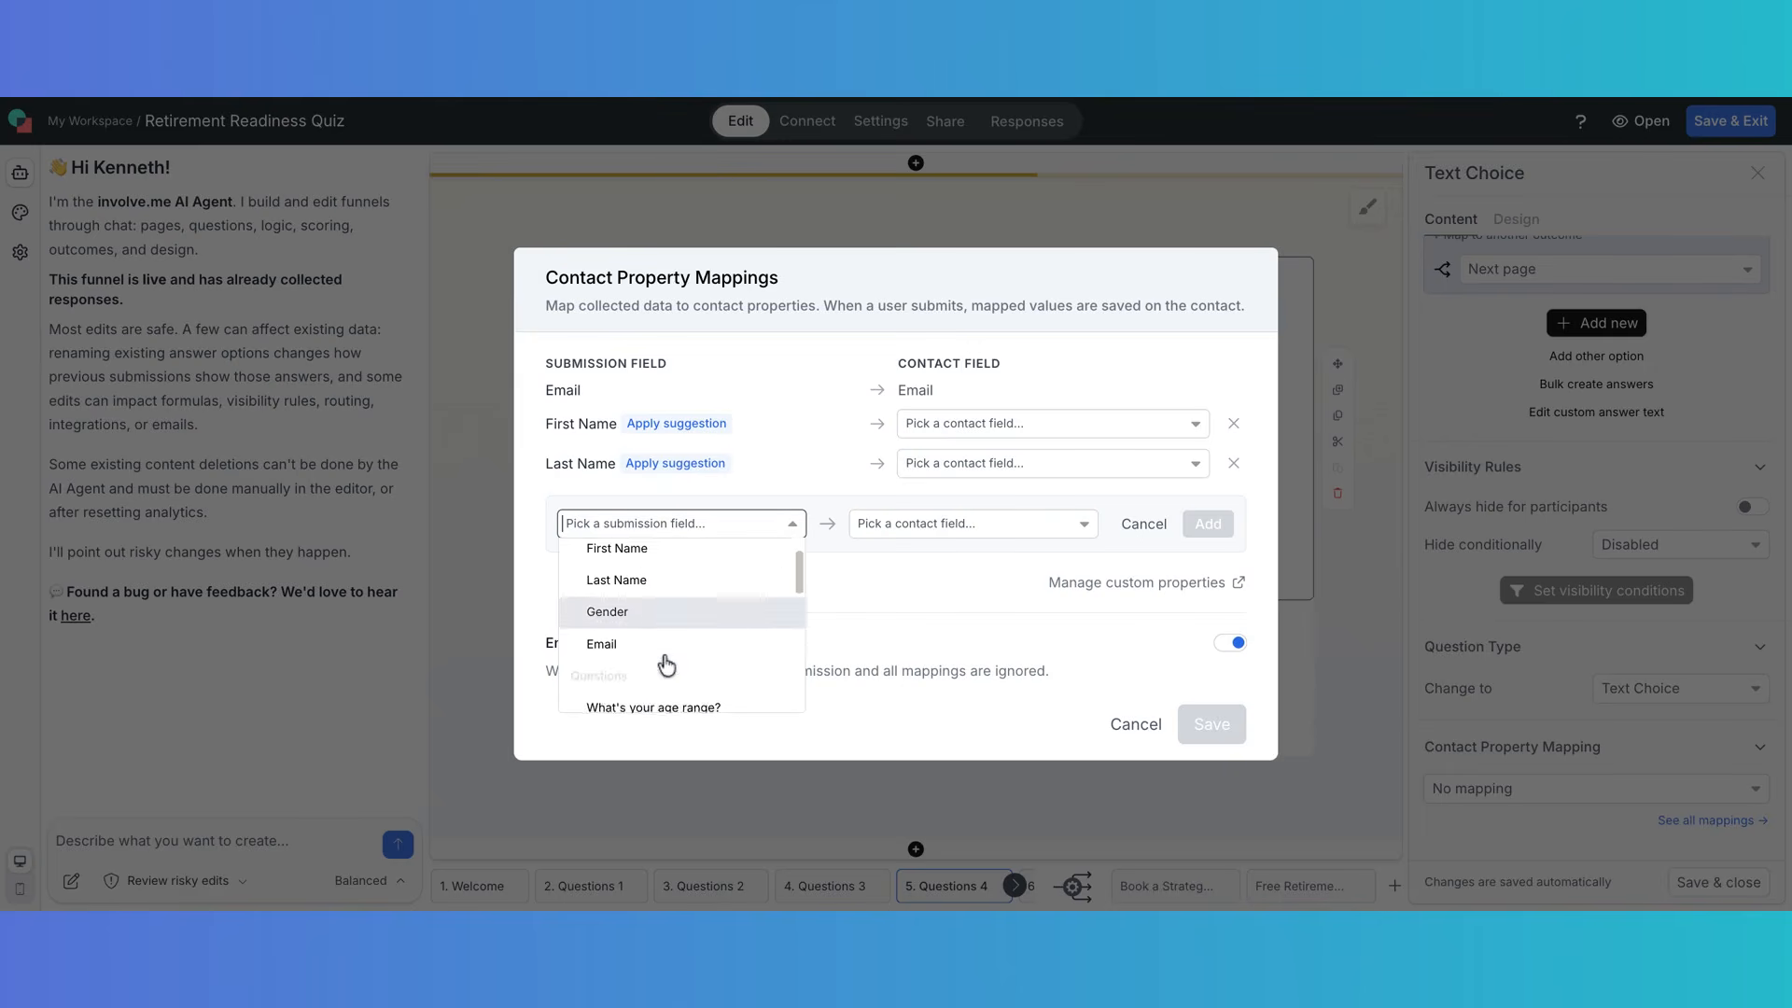
scroll(667, 661, up, 3)
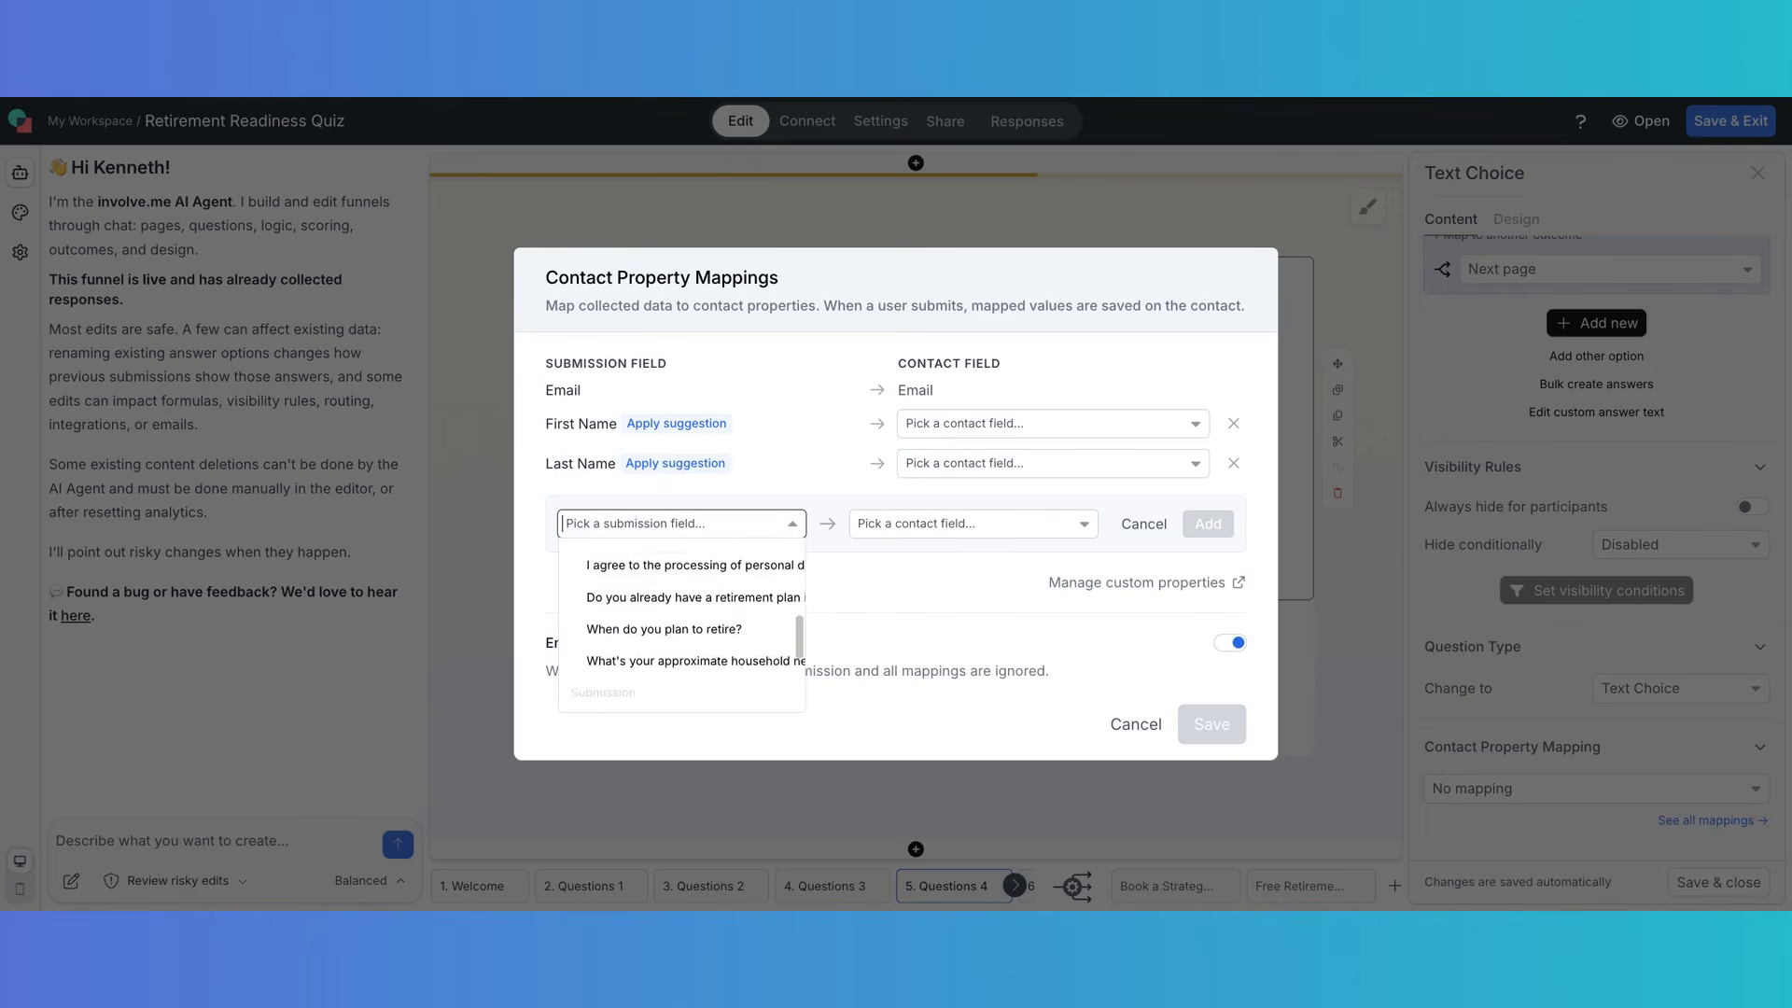
scroll(667, 658, up, 3)
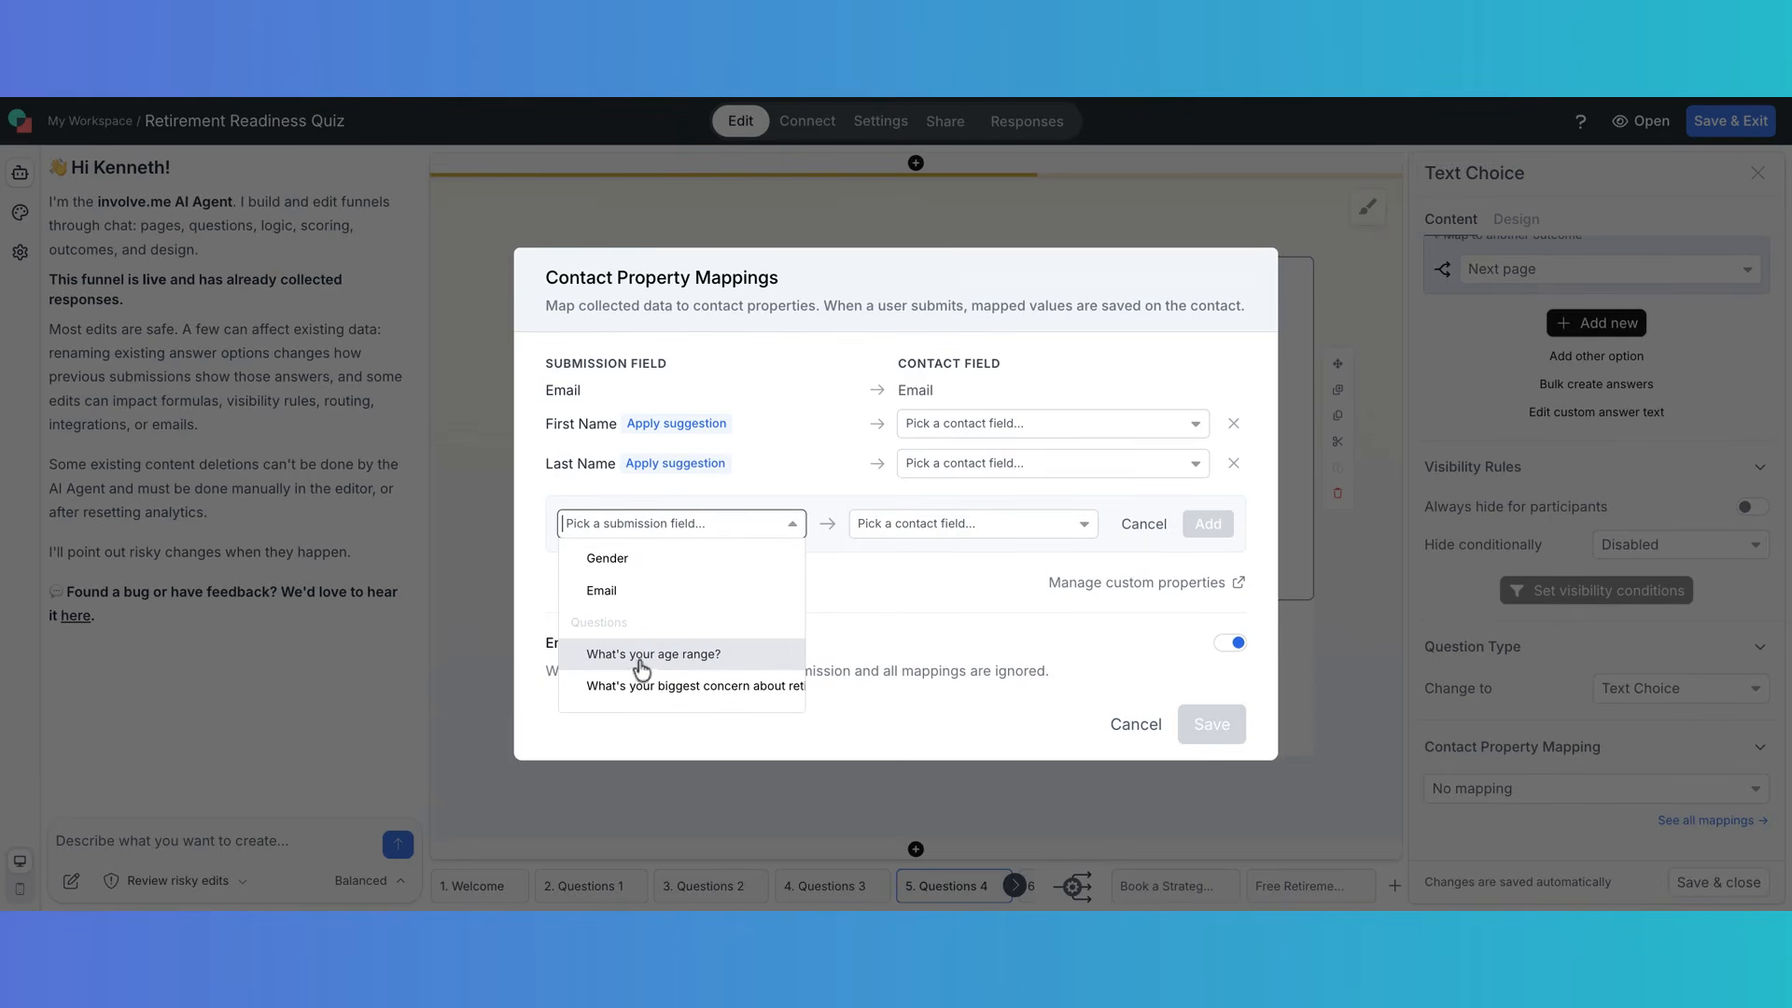
click(707, 658)
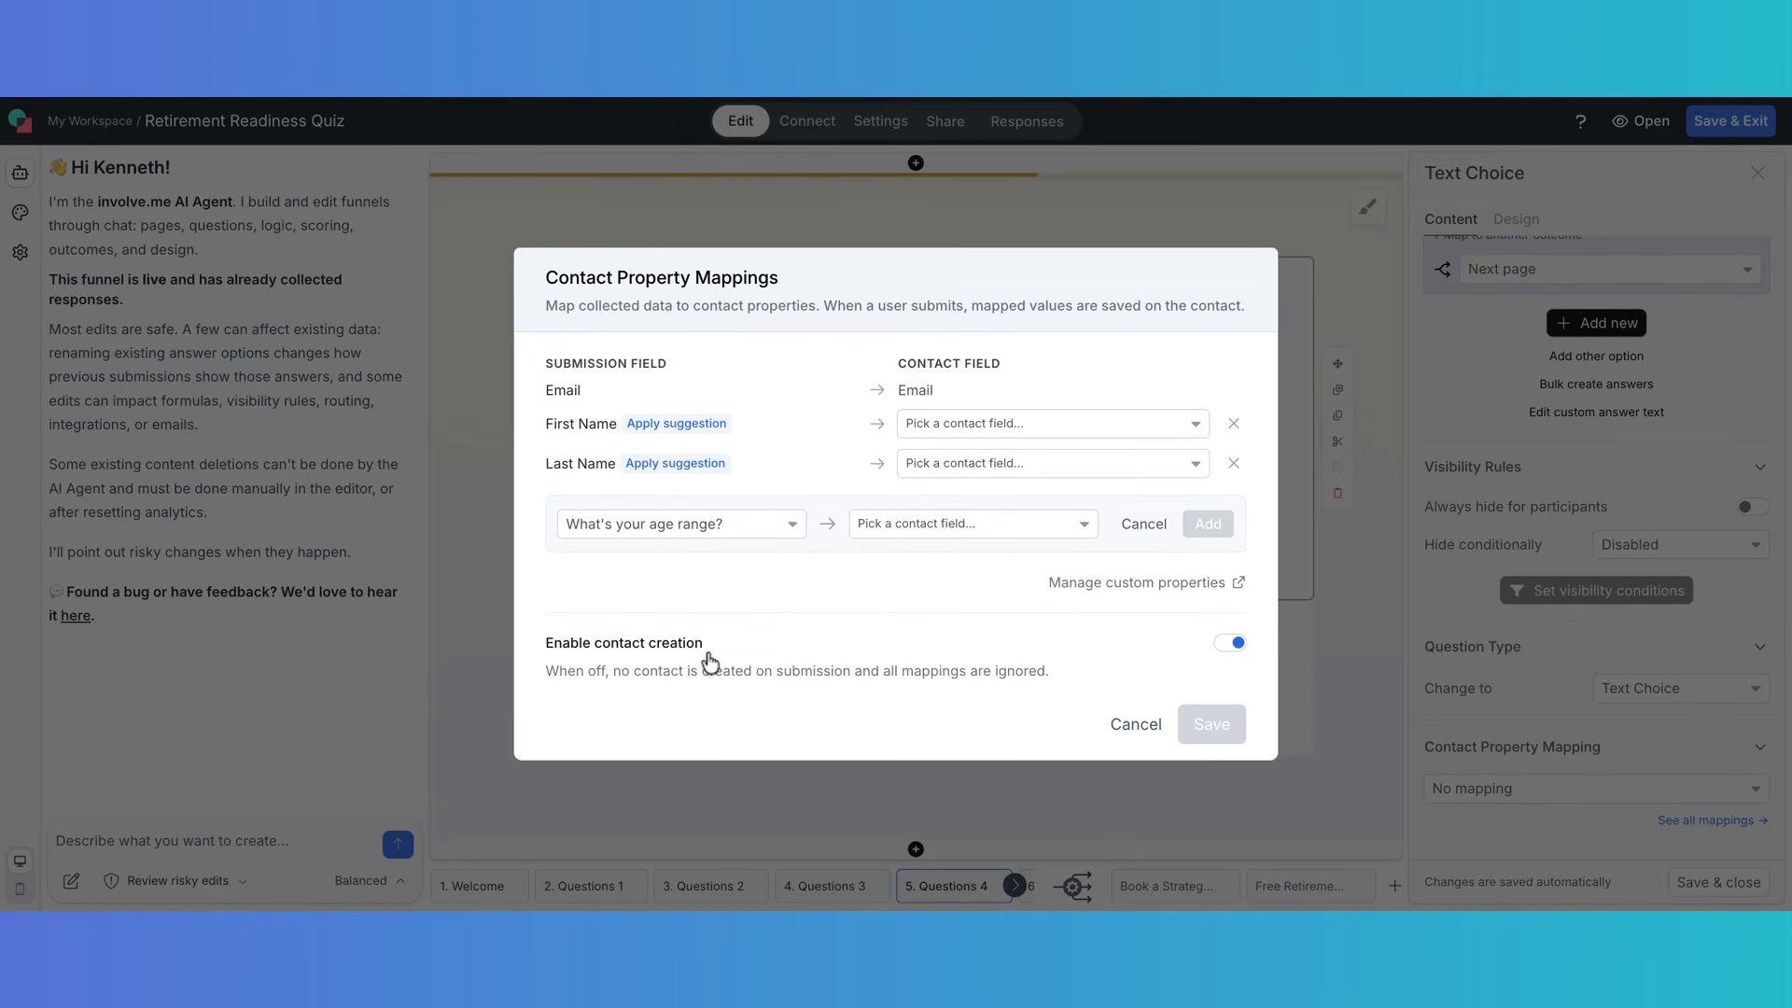
click(1087, 527)
scroll(961, 681, down, 5)
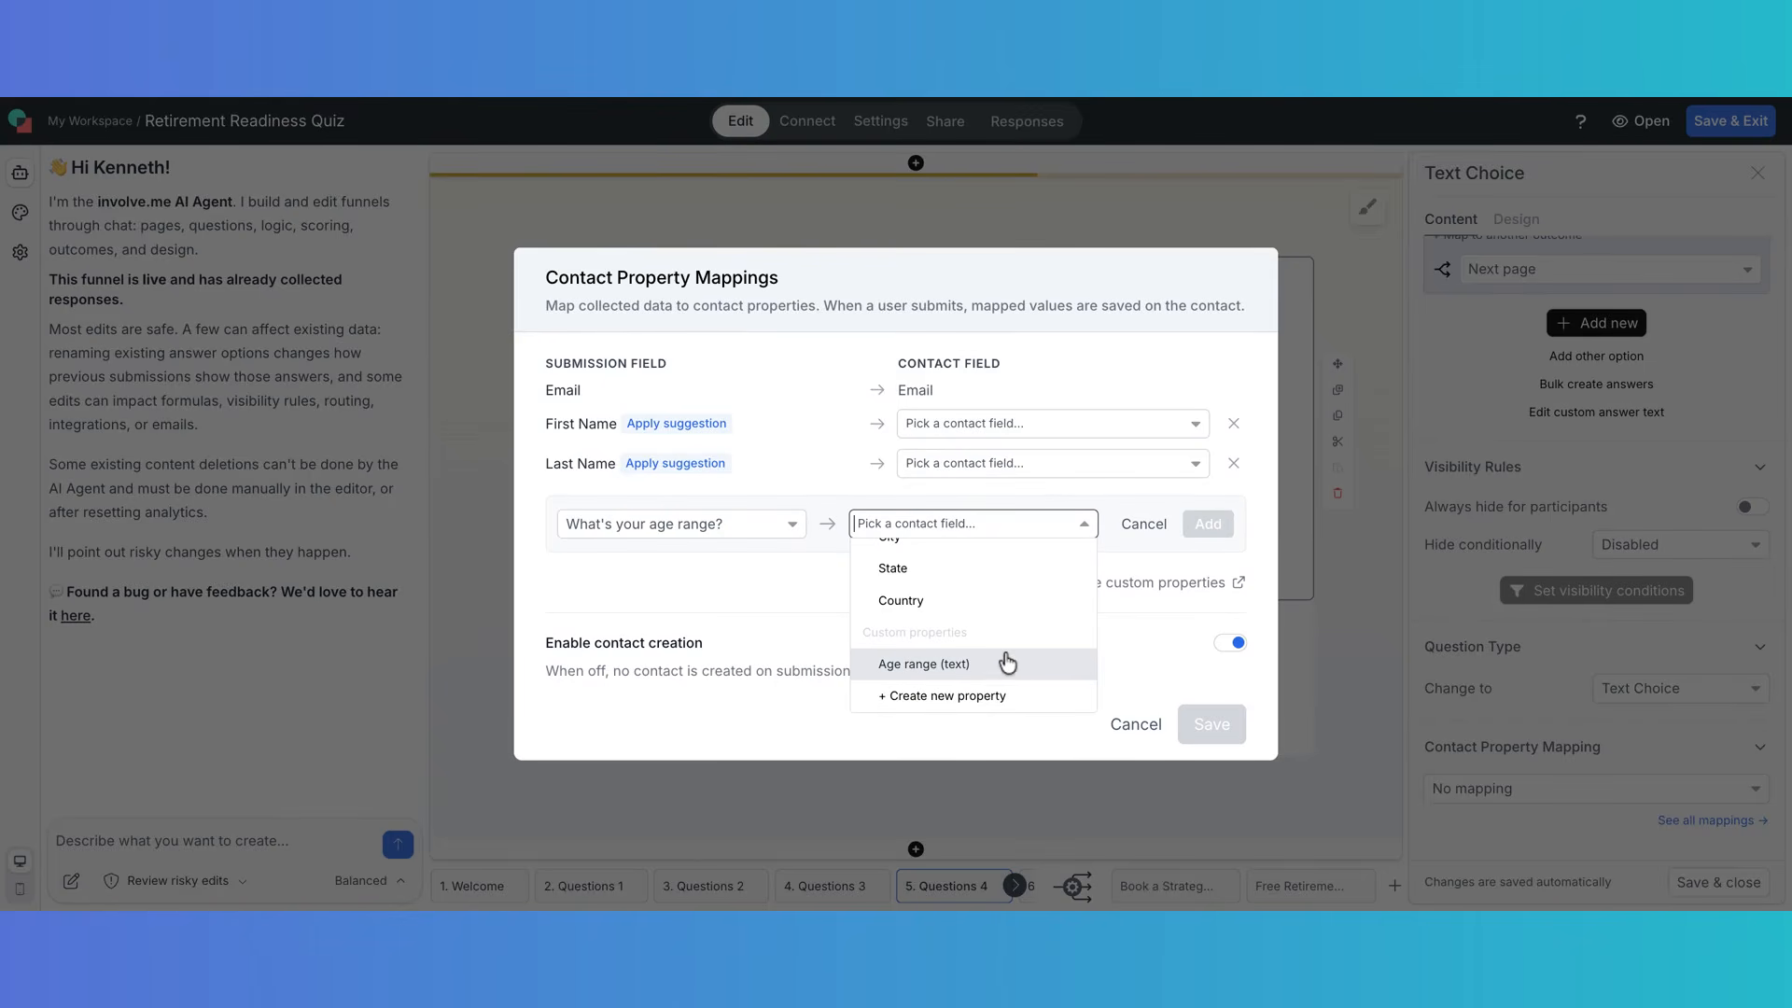
click(961, 663)
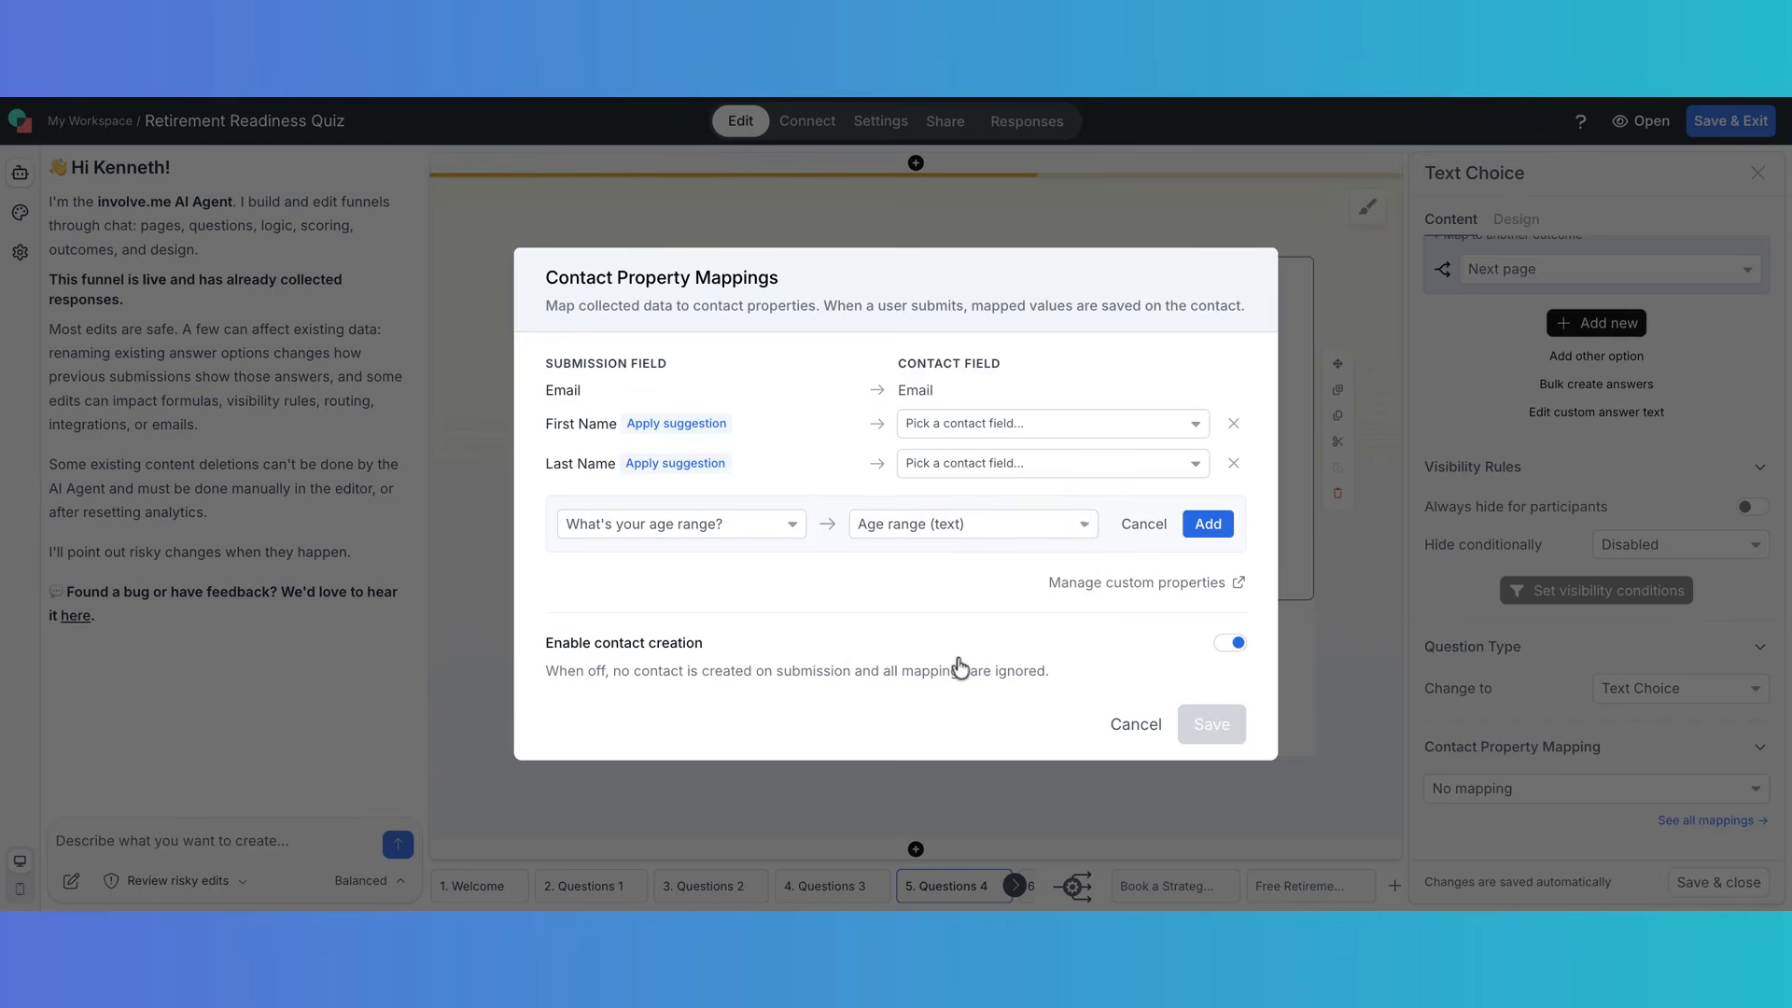
click(1207, 524)
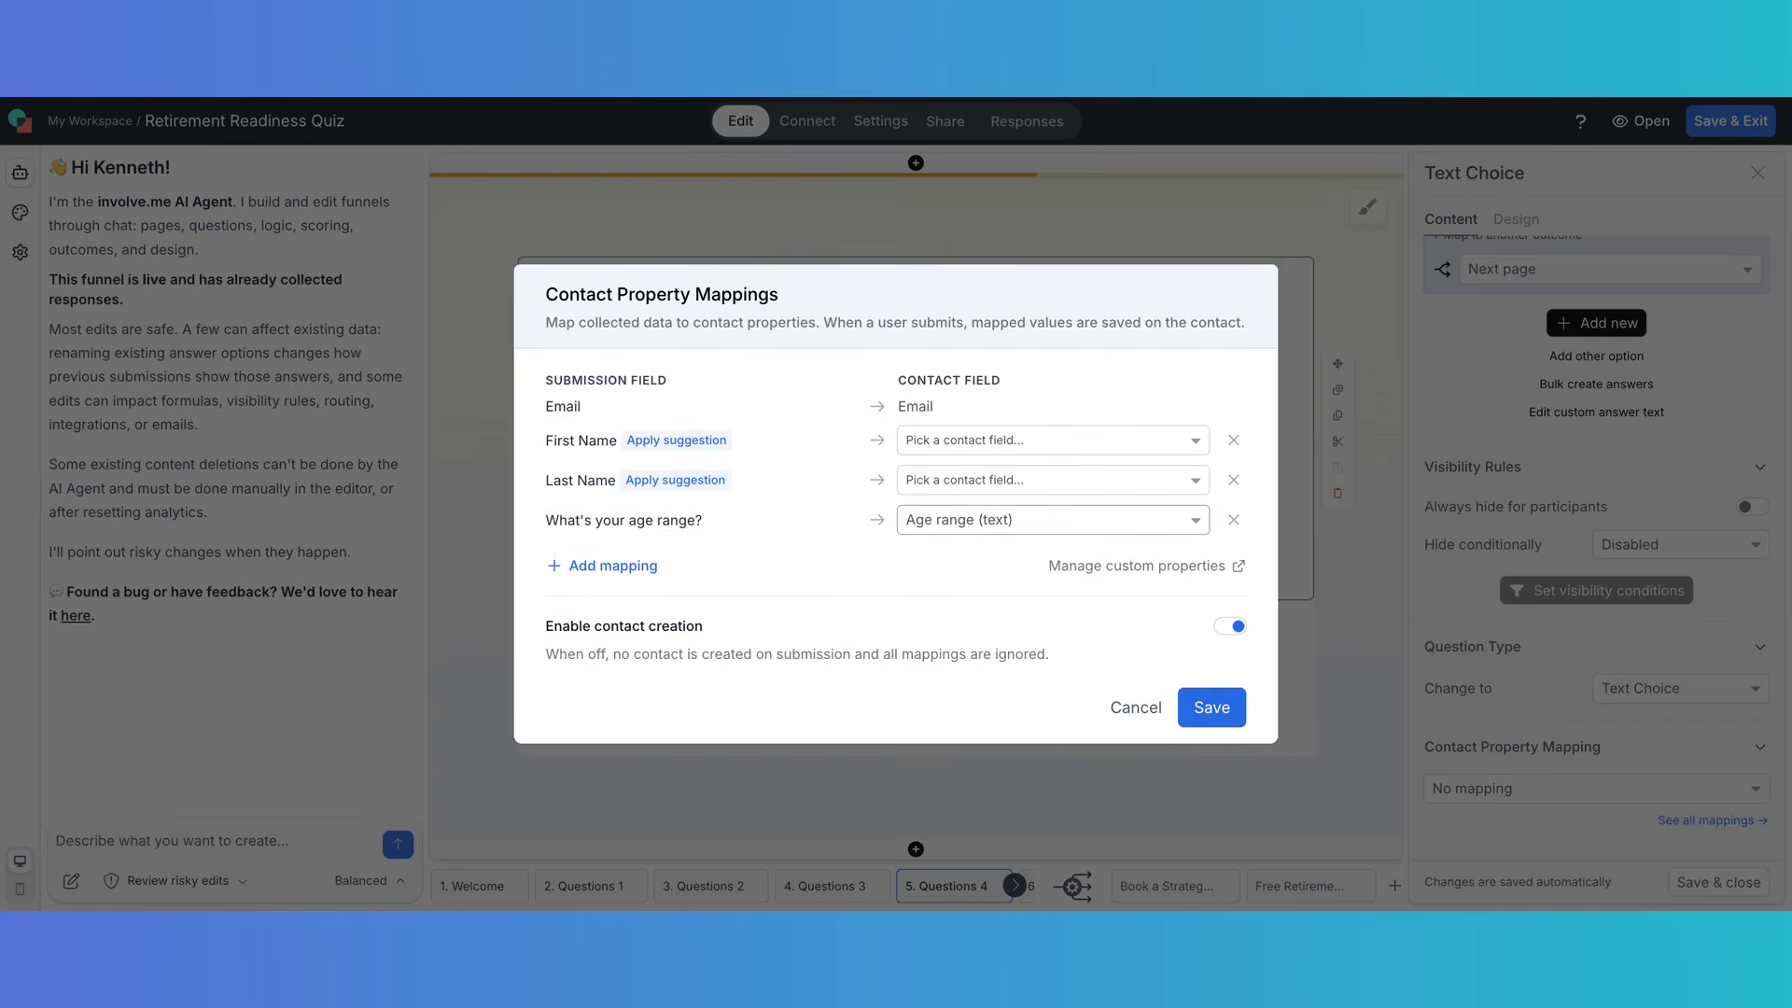
- Map First Name and Last Name, keep contact creation on, and save the mappings
click(665, 441)
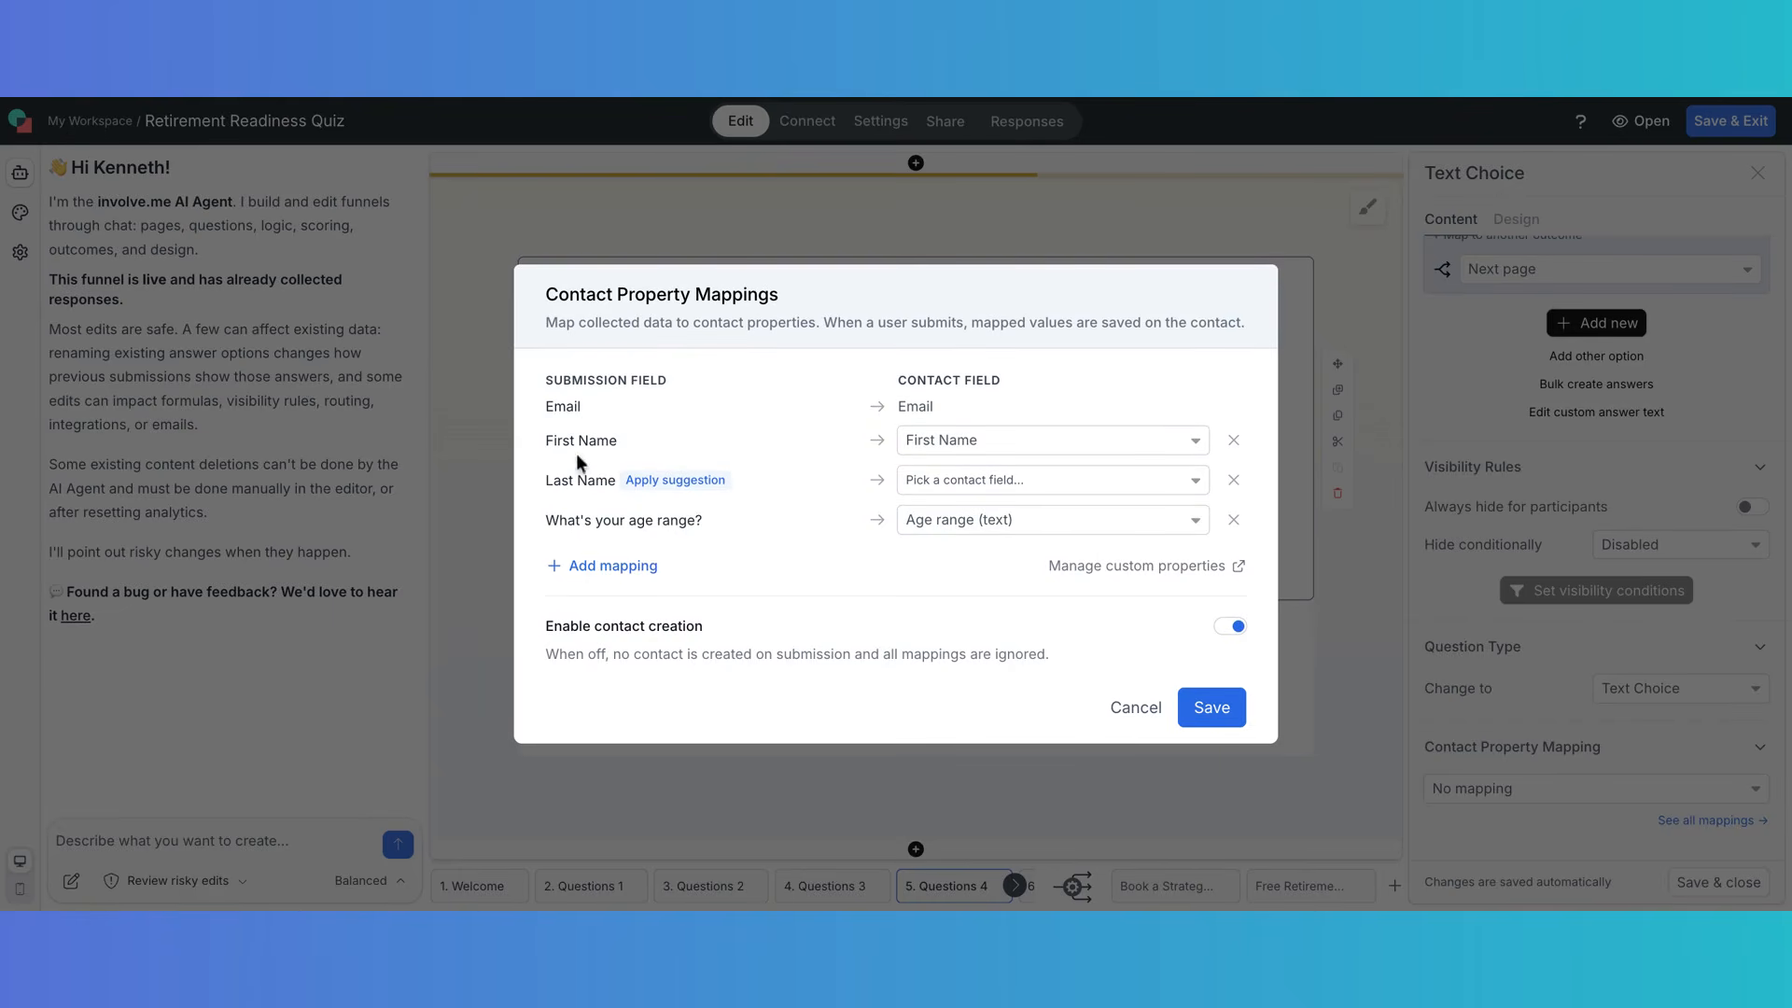
click(659, 481)
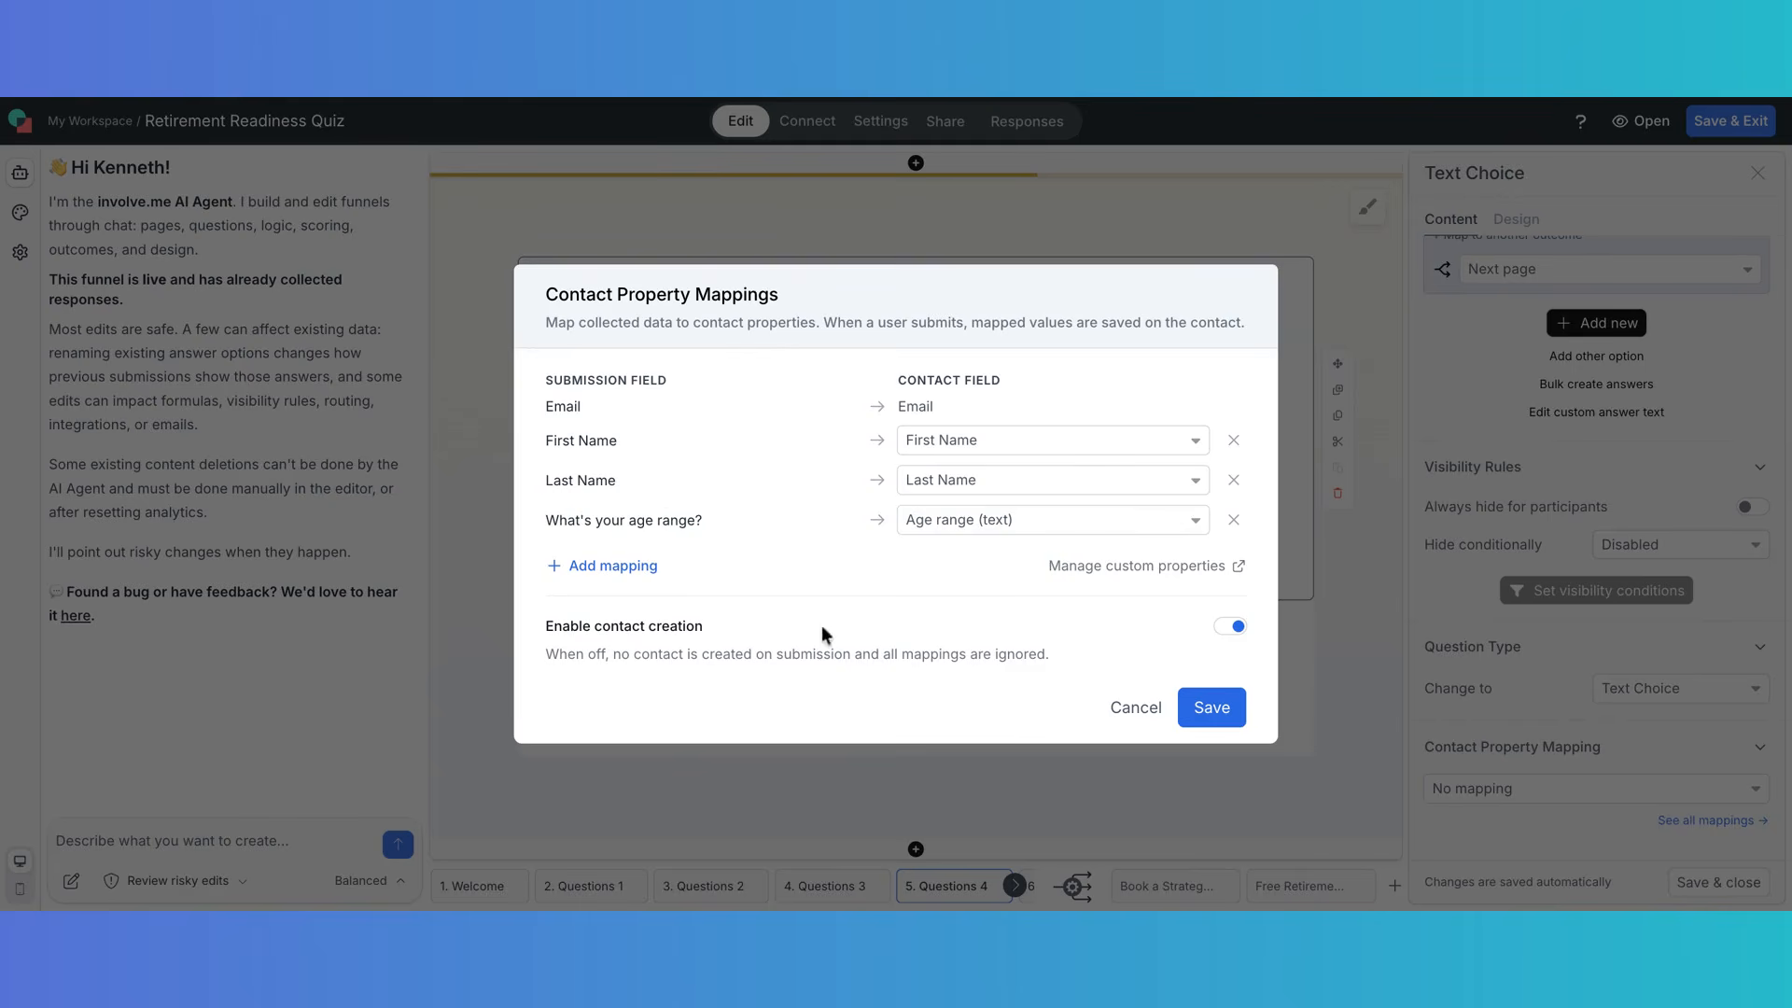
click(1233, 628)
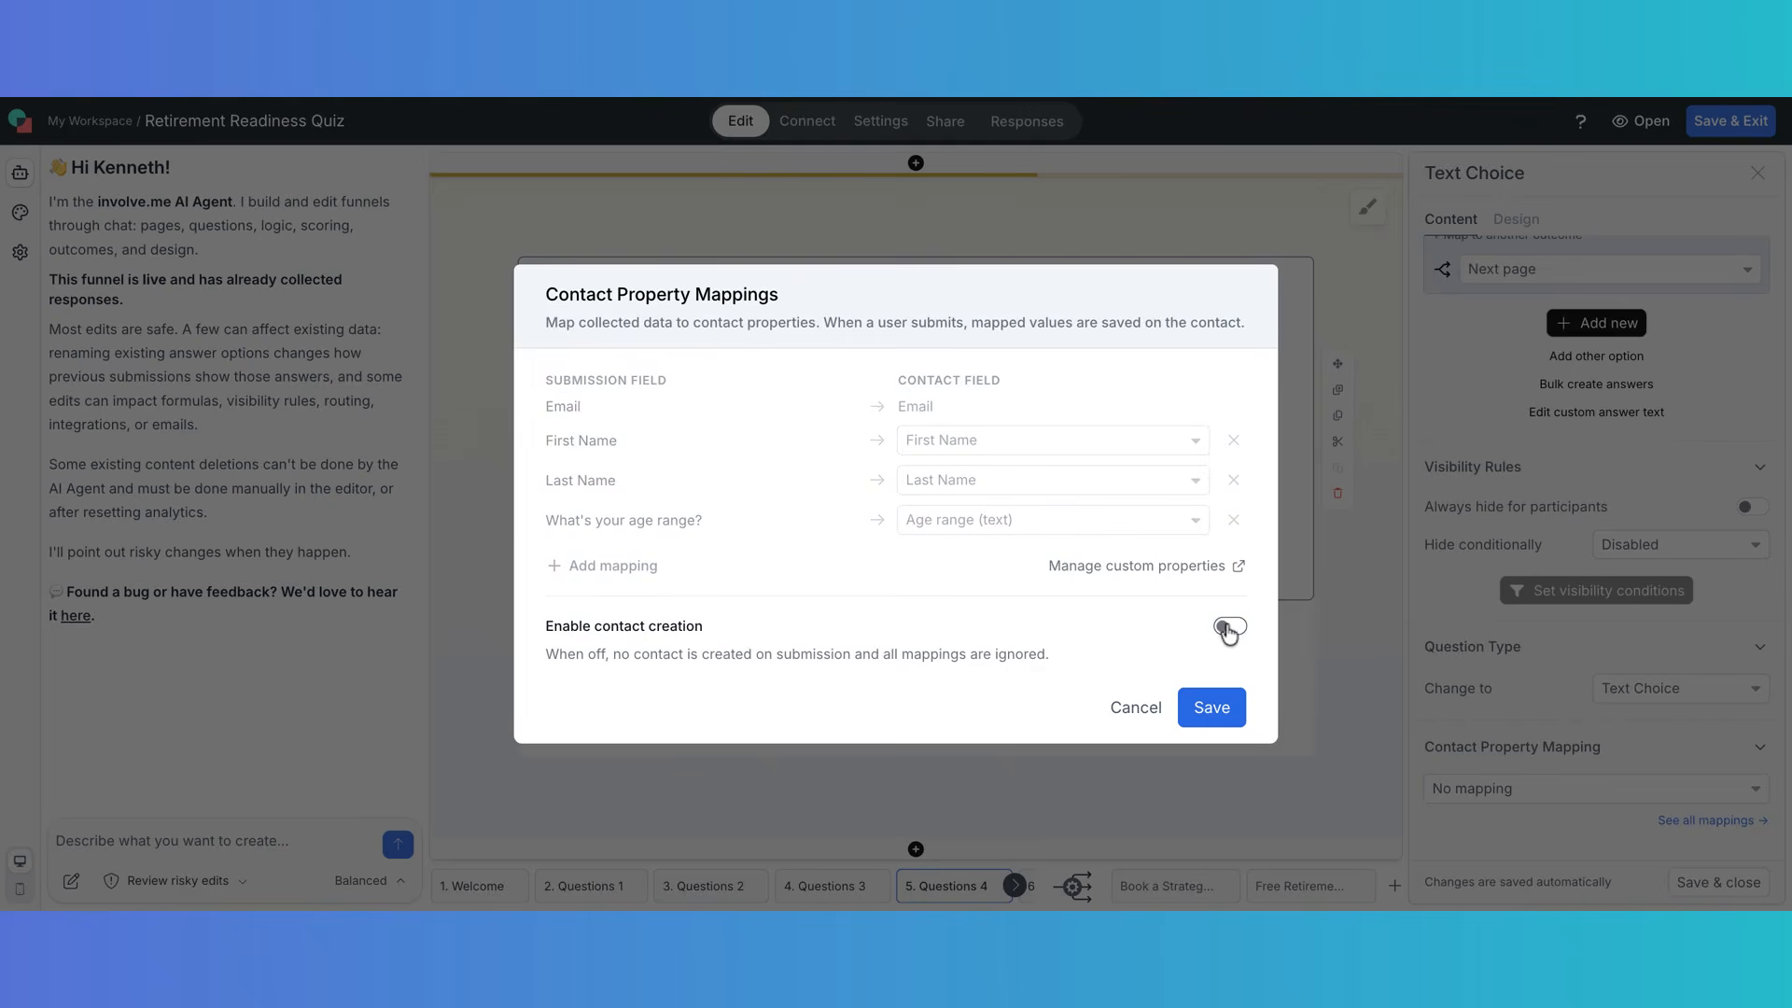
click(1236, 630)
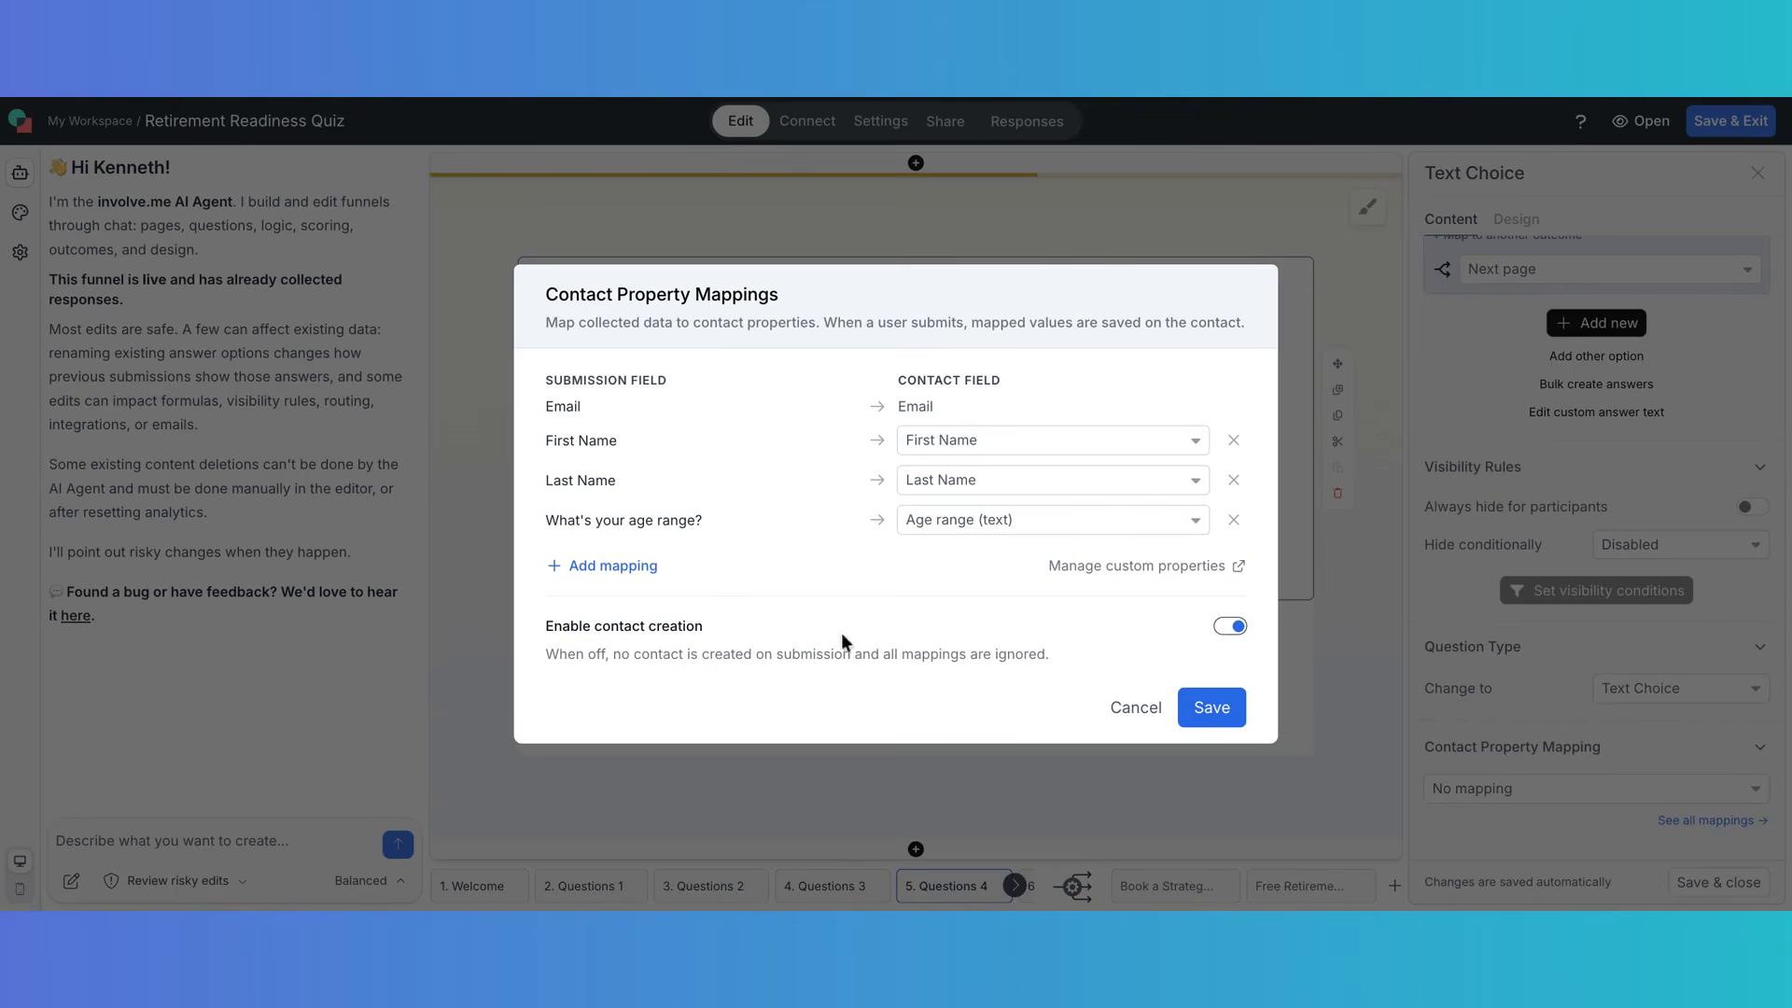
click(1217, 709)
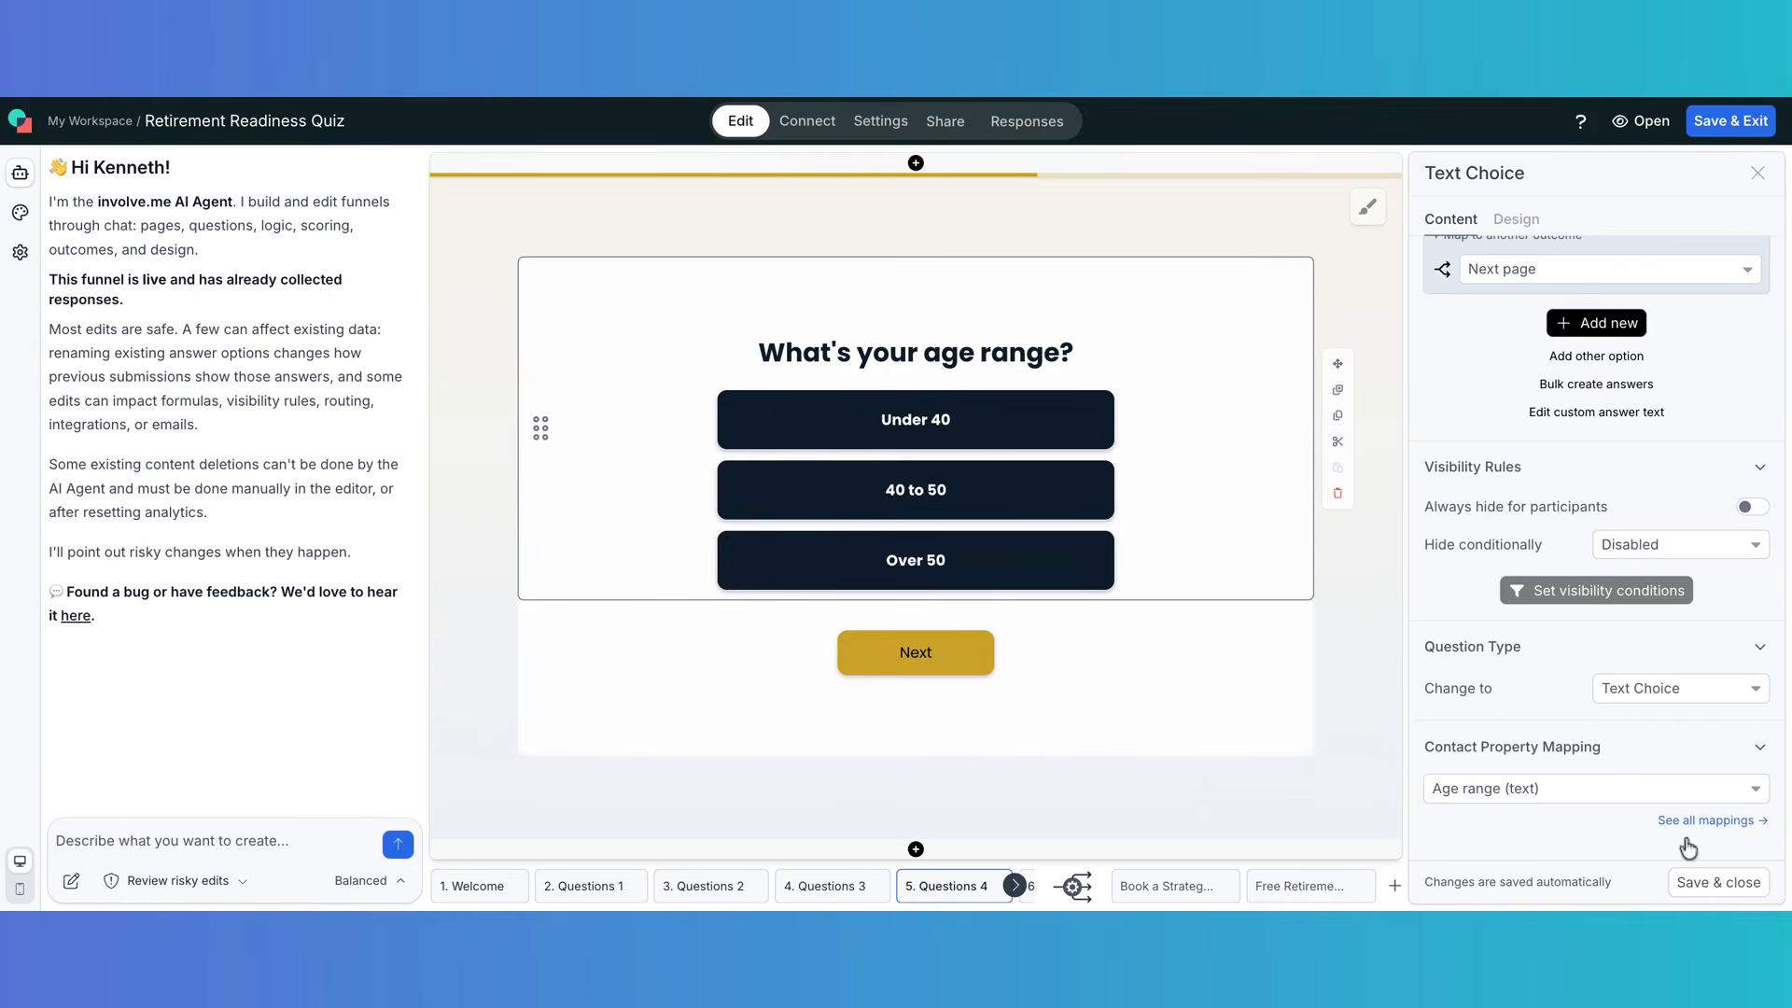
- Save and exit the quiz editor, then show only the three live funnels on the dashboard
click(1715, 883)
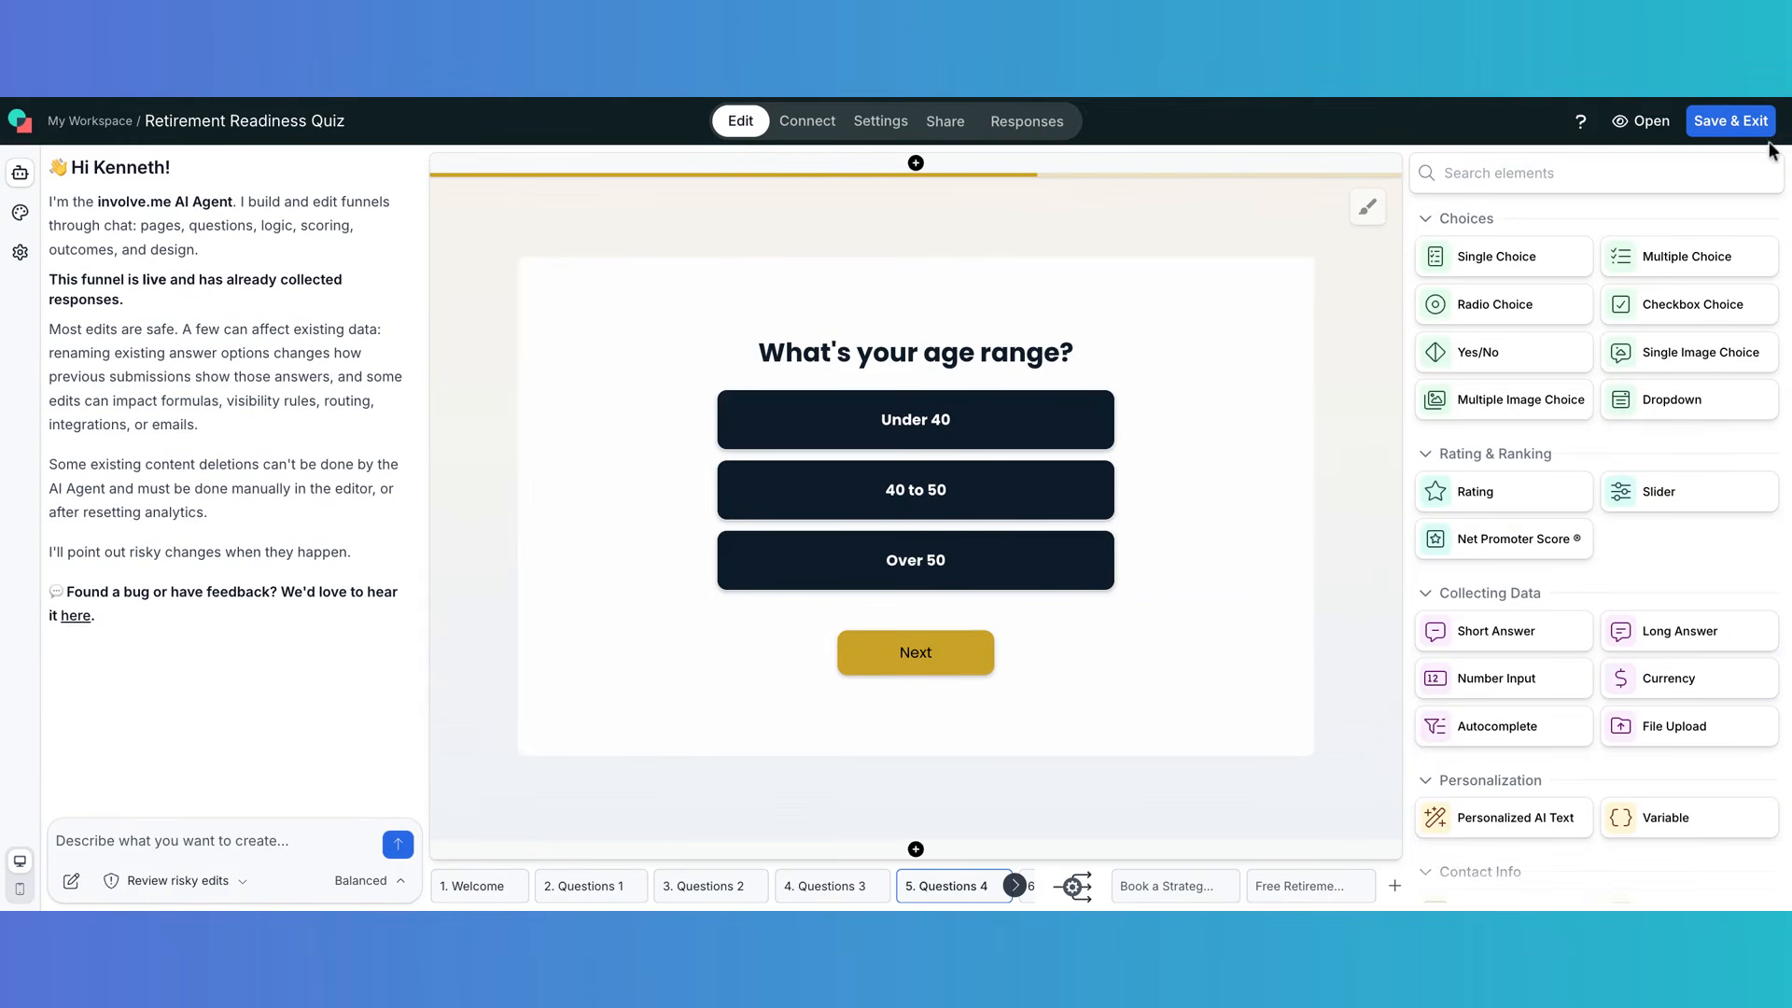
click(1729, 122)
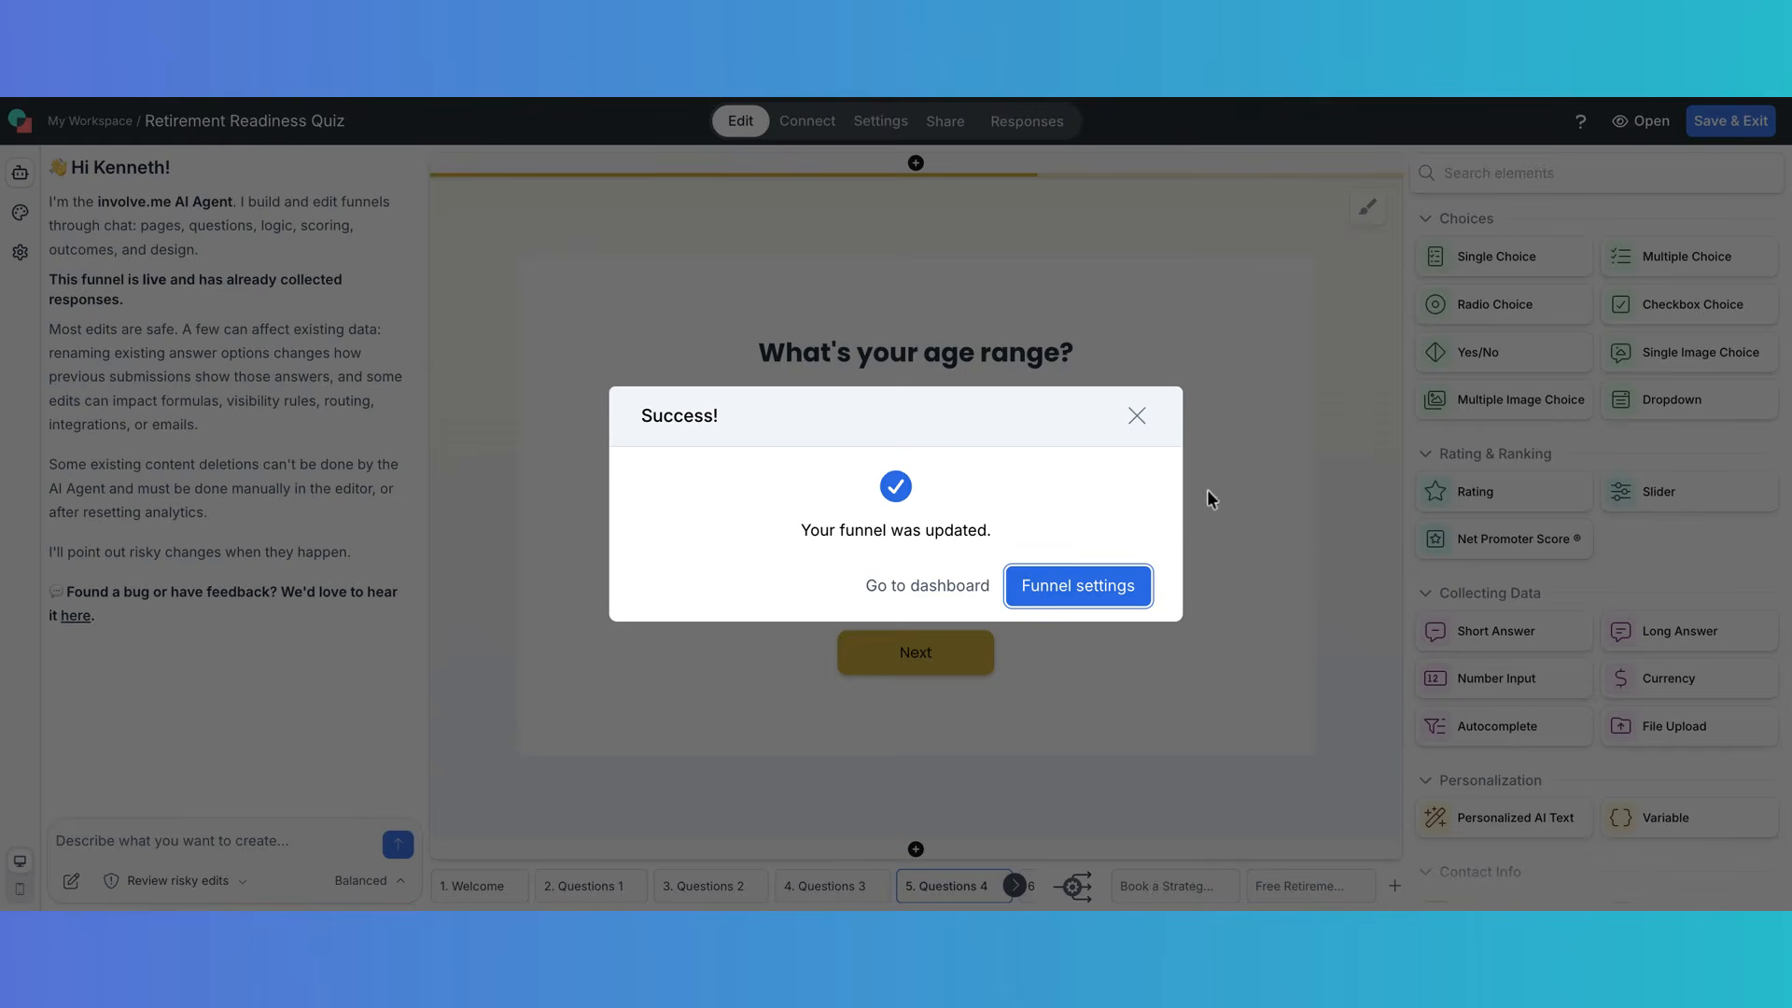
click(1078, 588)
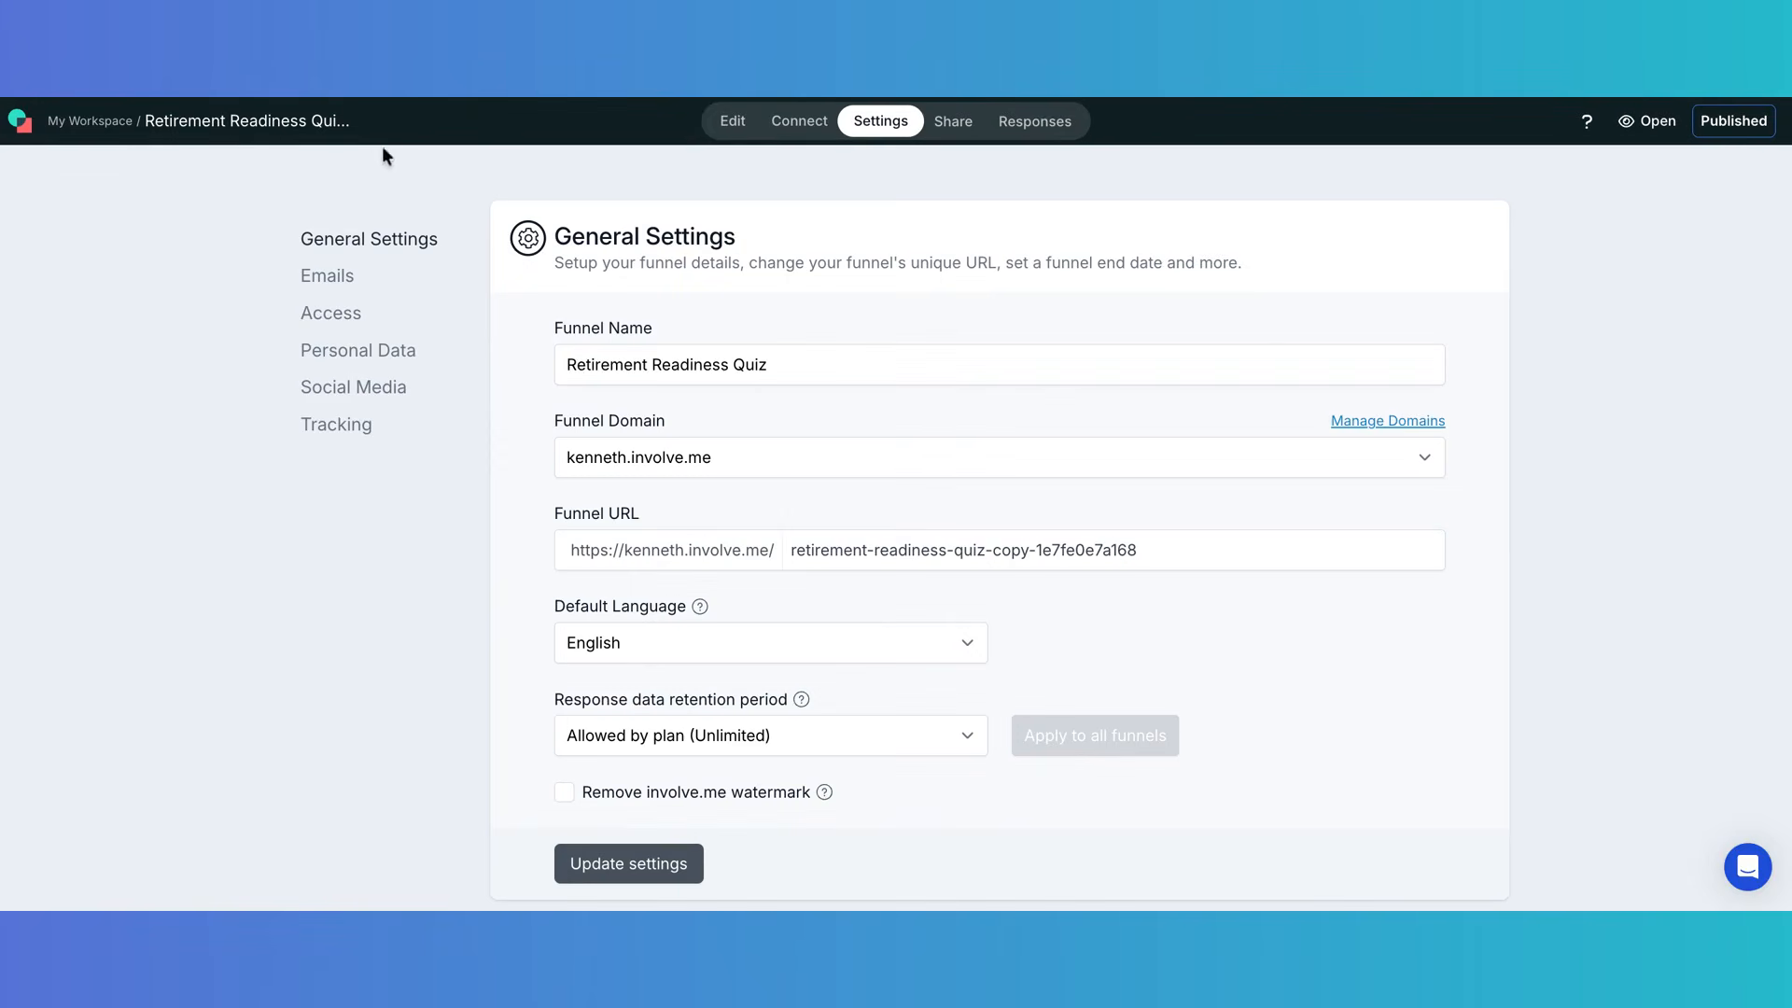
click(20, 122)
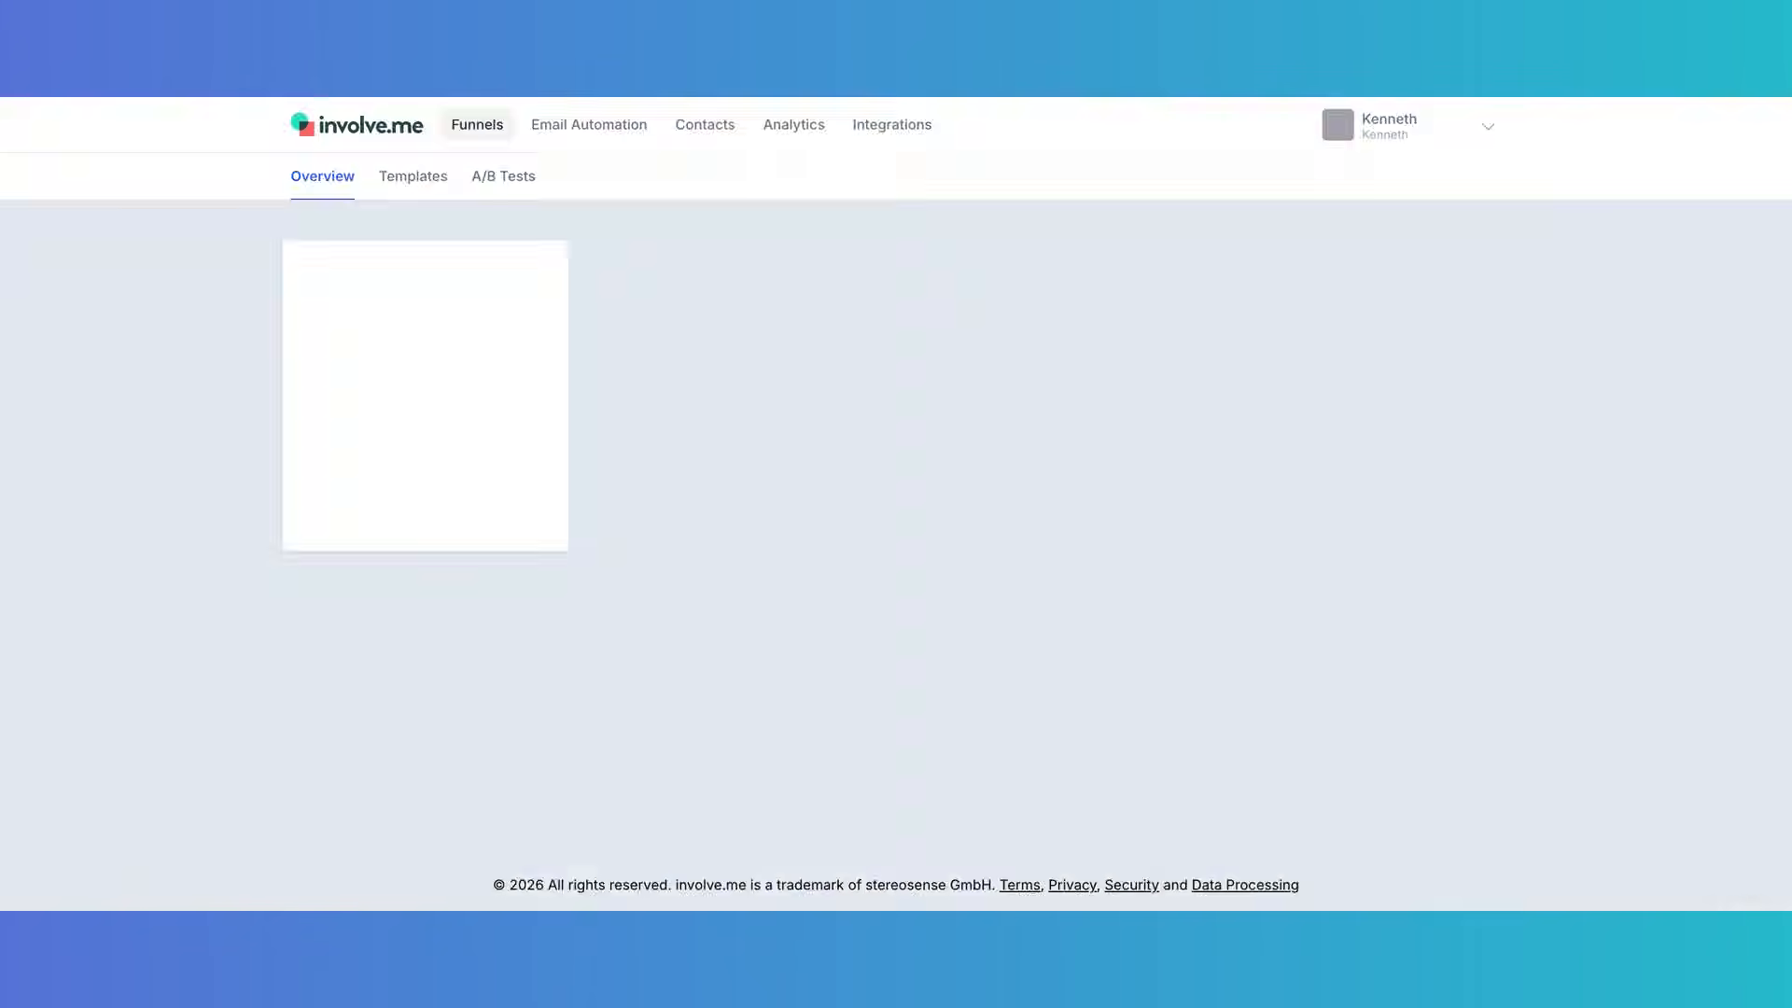
click(787, 325)
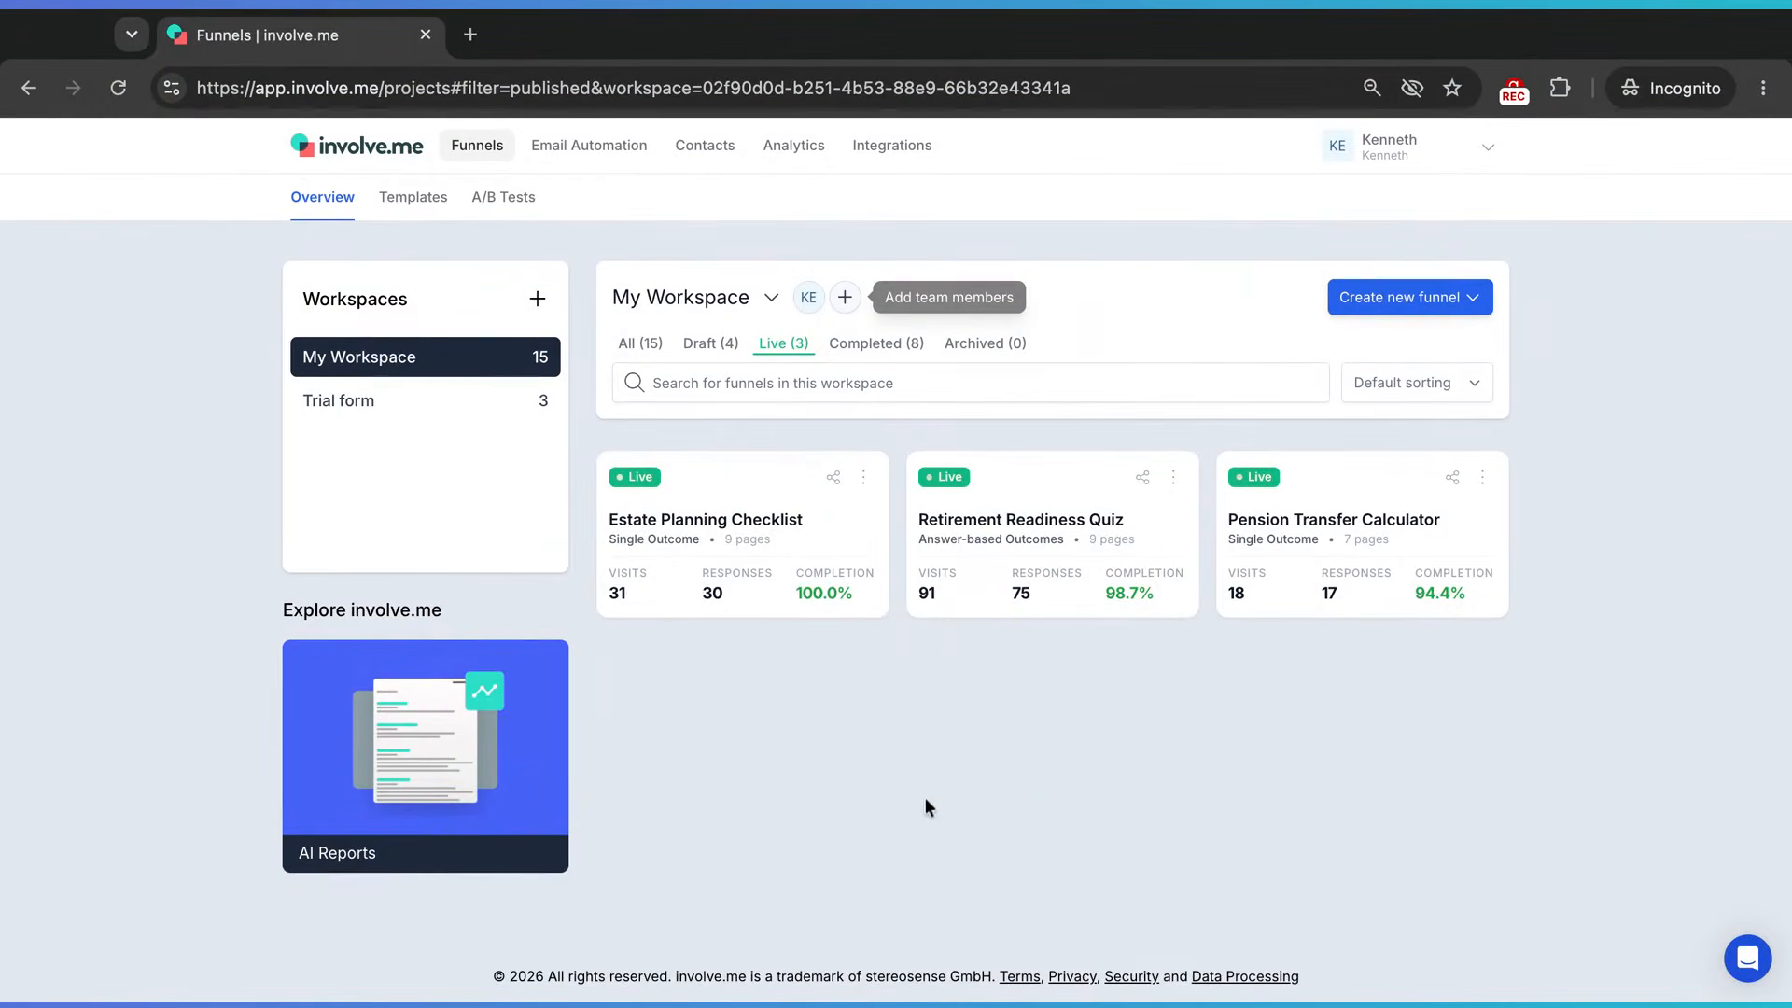
- Open the live quiz and answer: plan may not suffice, within 5 years, $250k–$500k, over 50, healthcare costs
click(1032, 541)
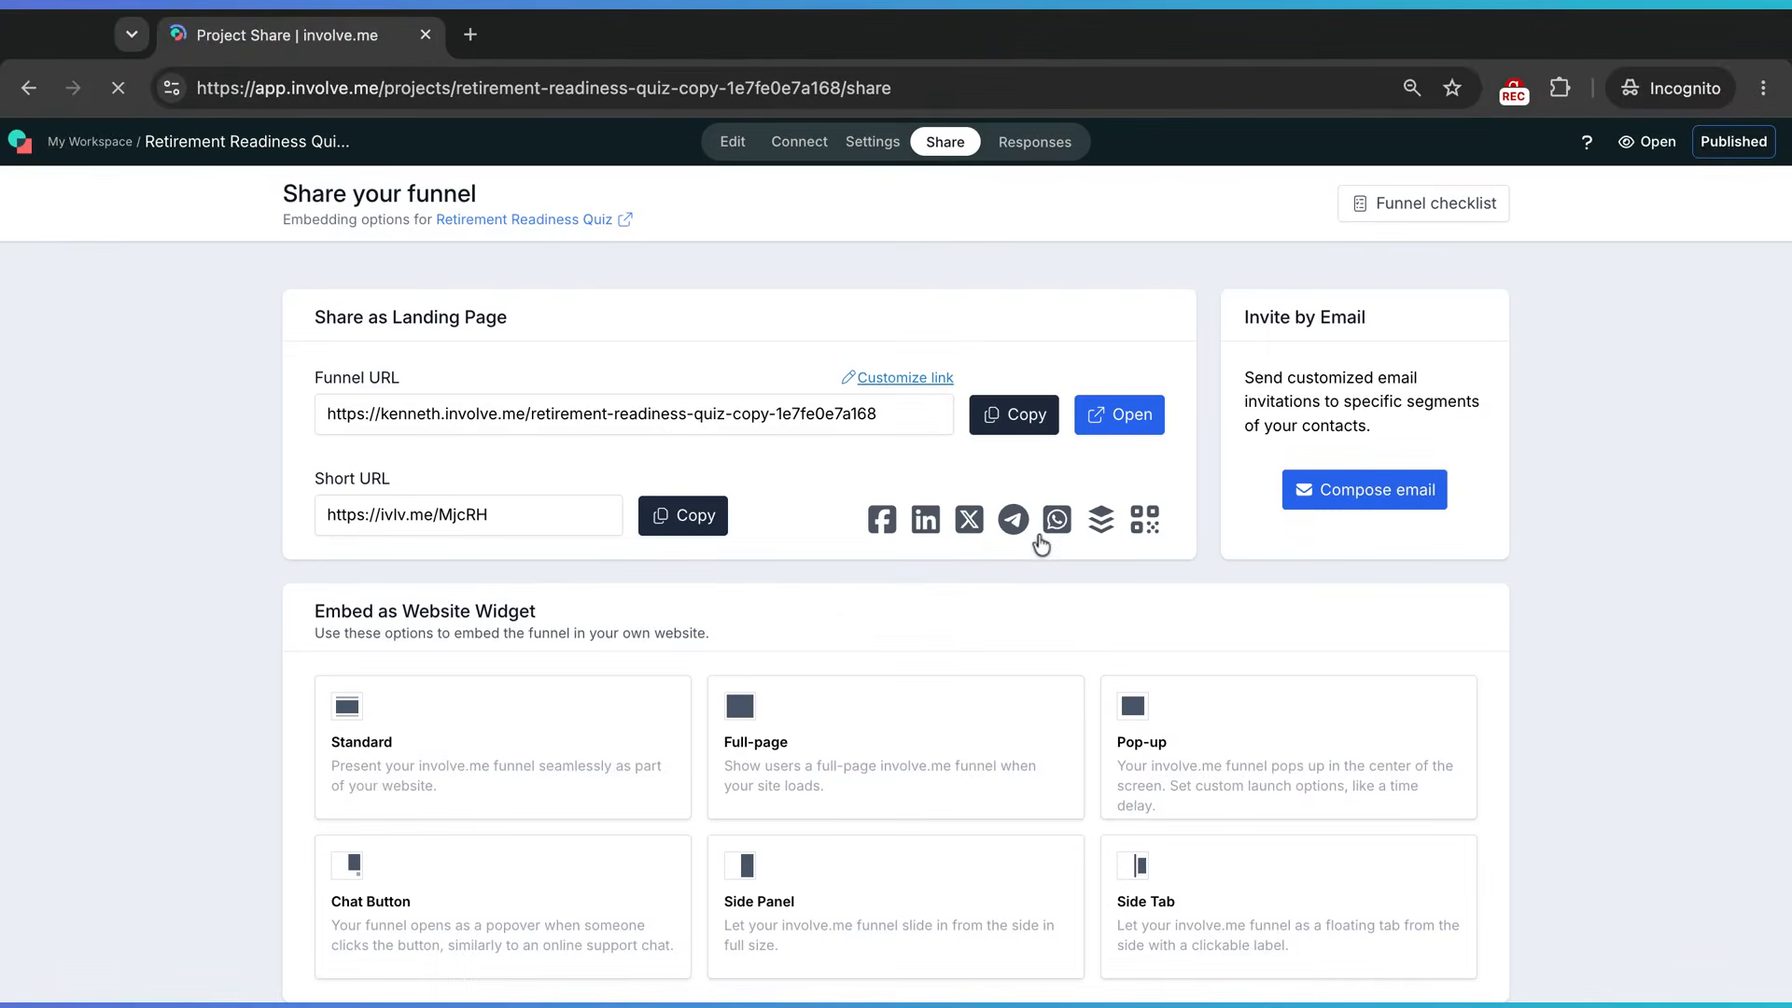
click(1123, 425)
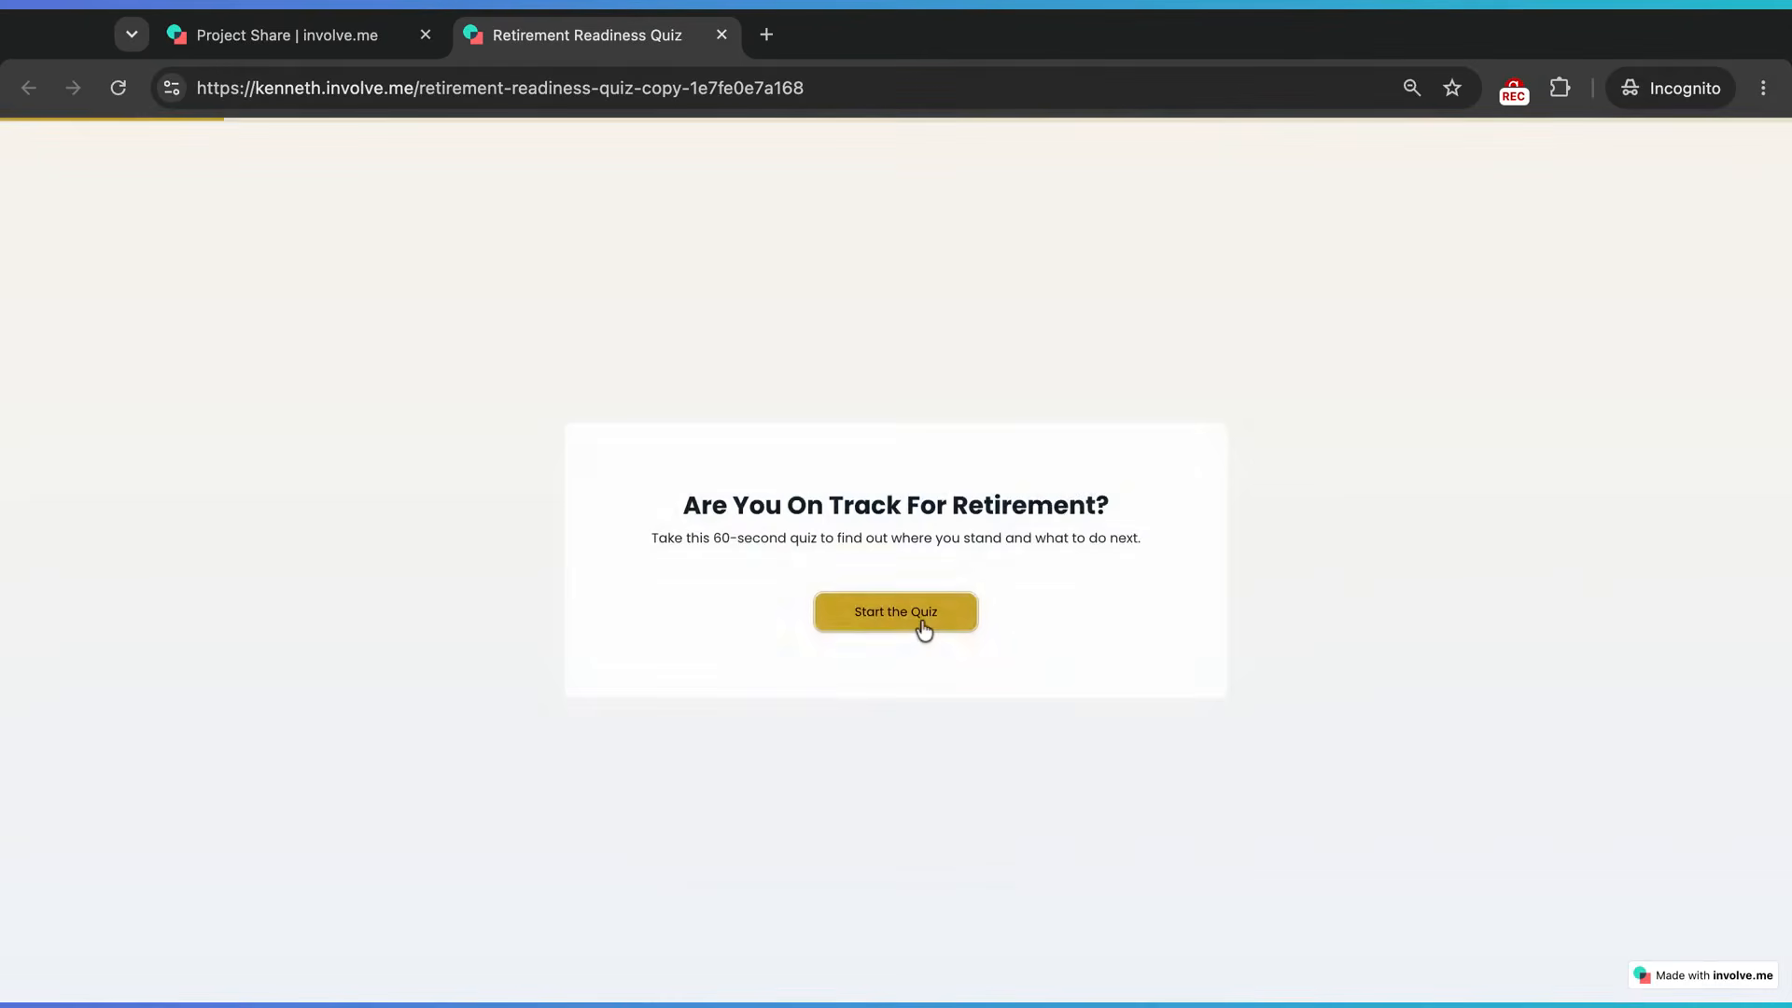
click(920, 616)
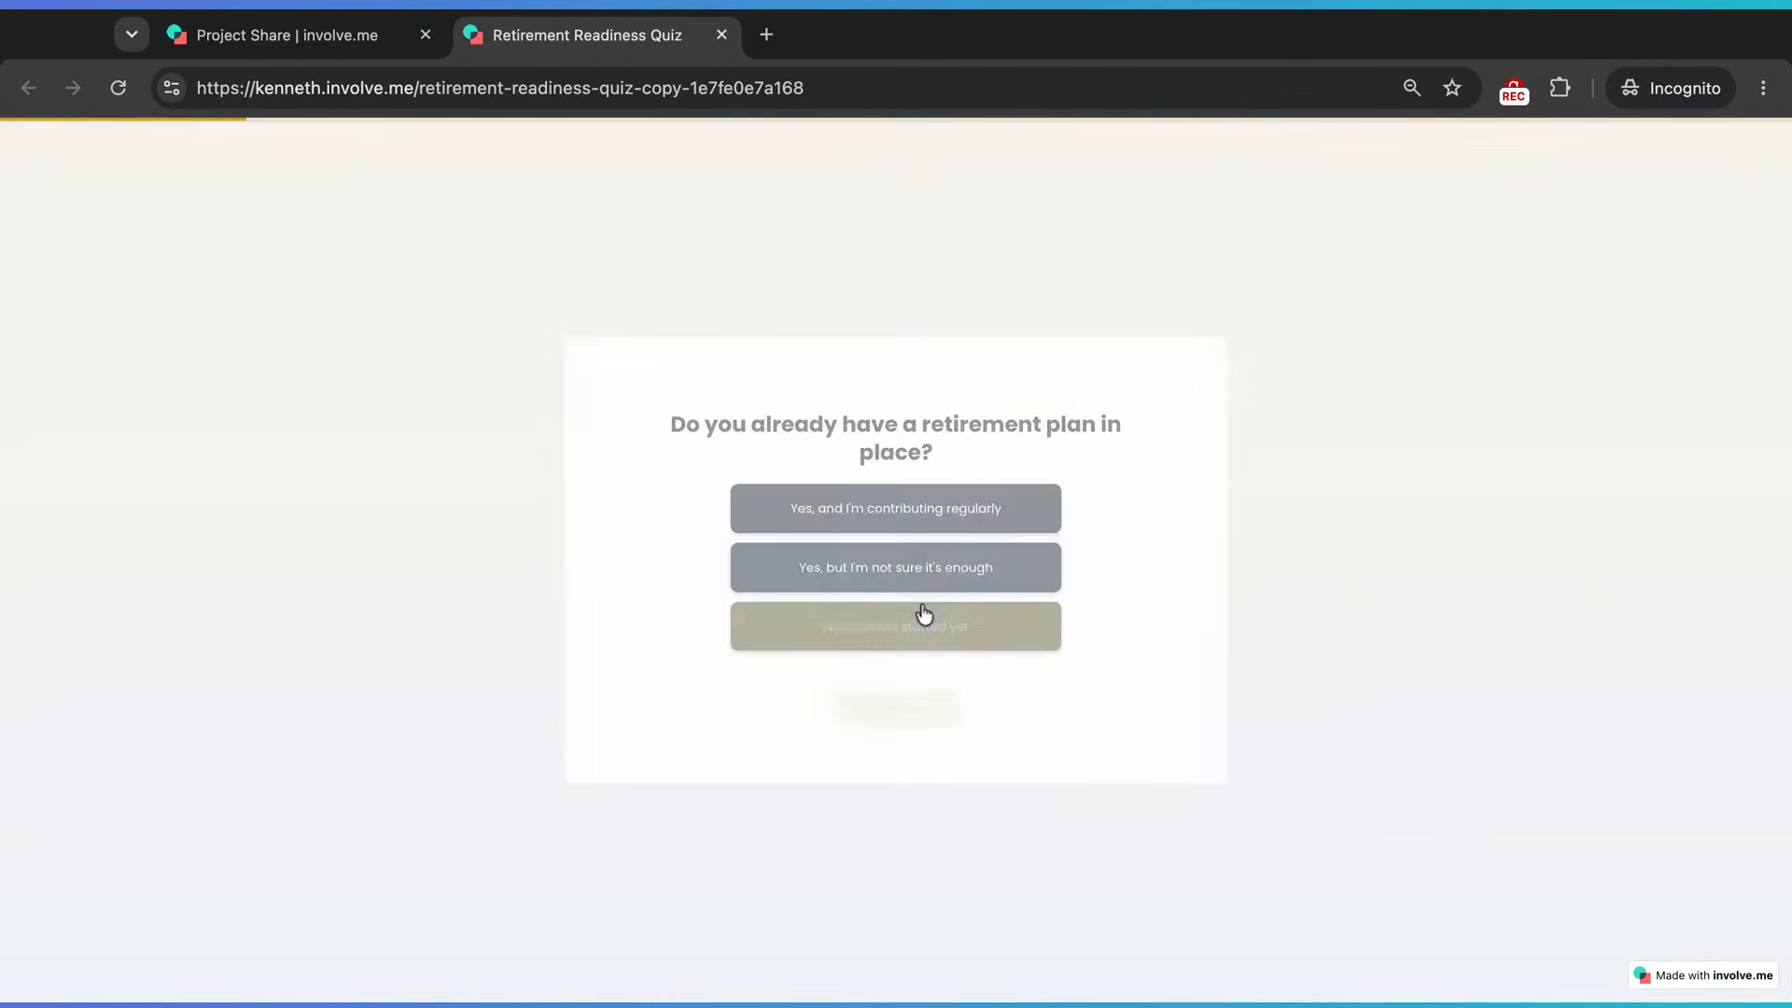
click(923, 571)
click(919, 702)
click(914, 509)
click(916, 690)
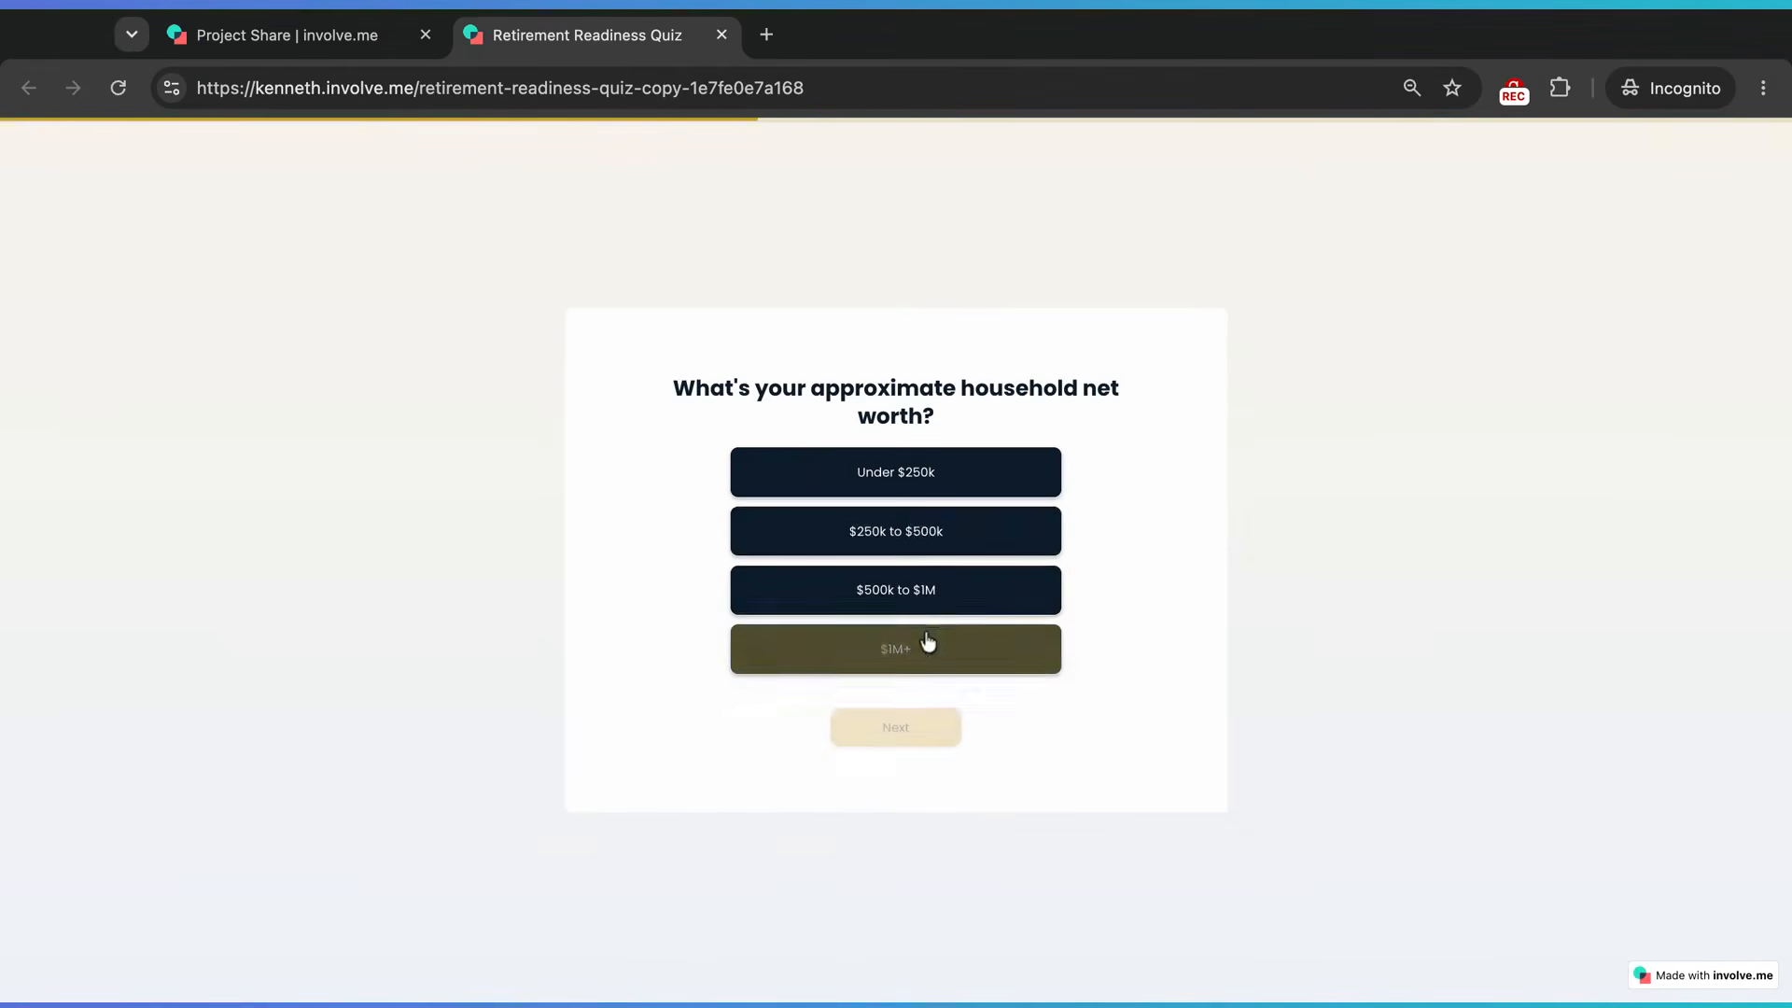
click(937, 523)
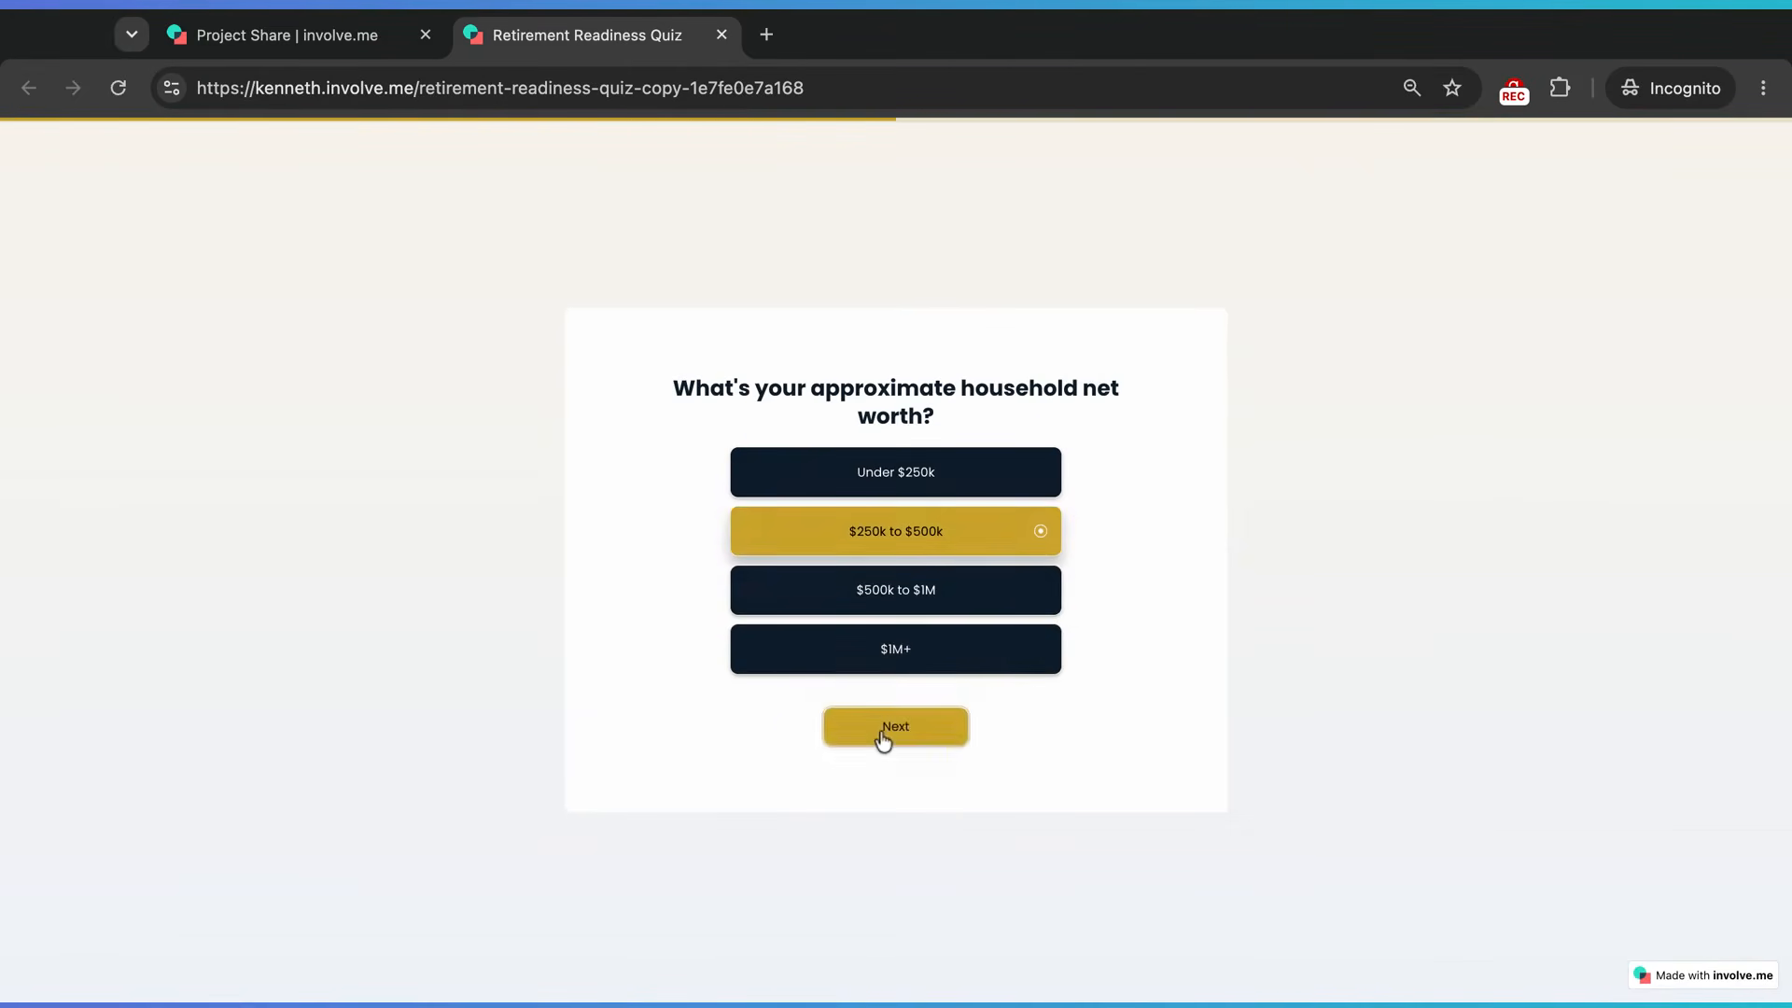
click(881, 734)
click(912, 614)
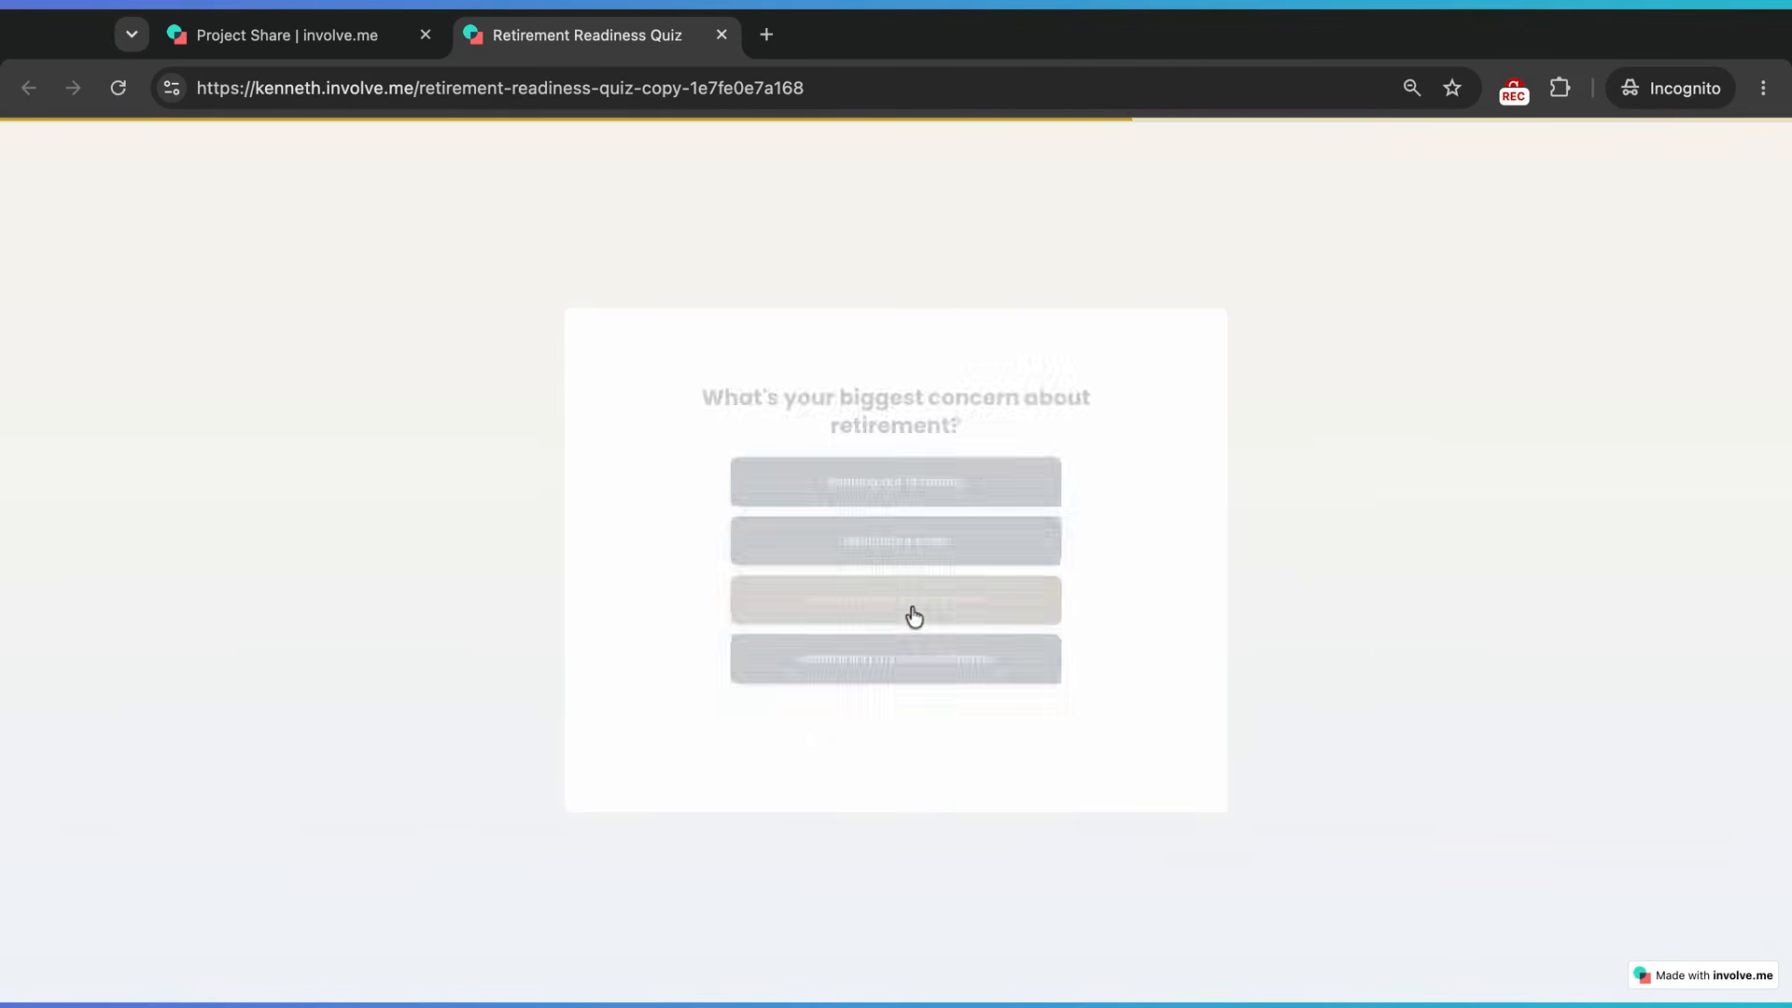
click(930, 526)
click(899, 728)
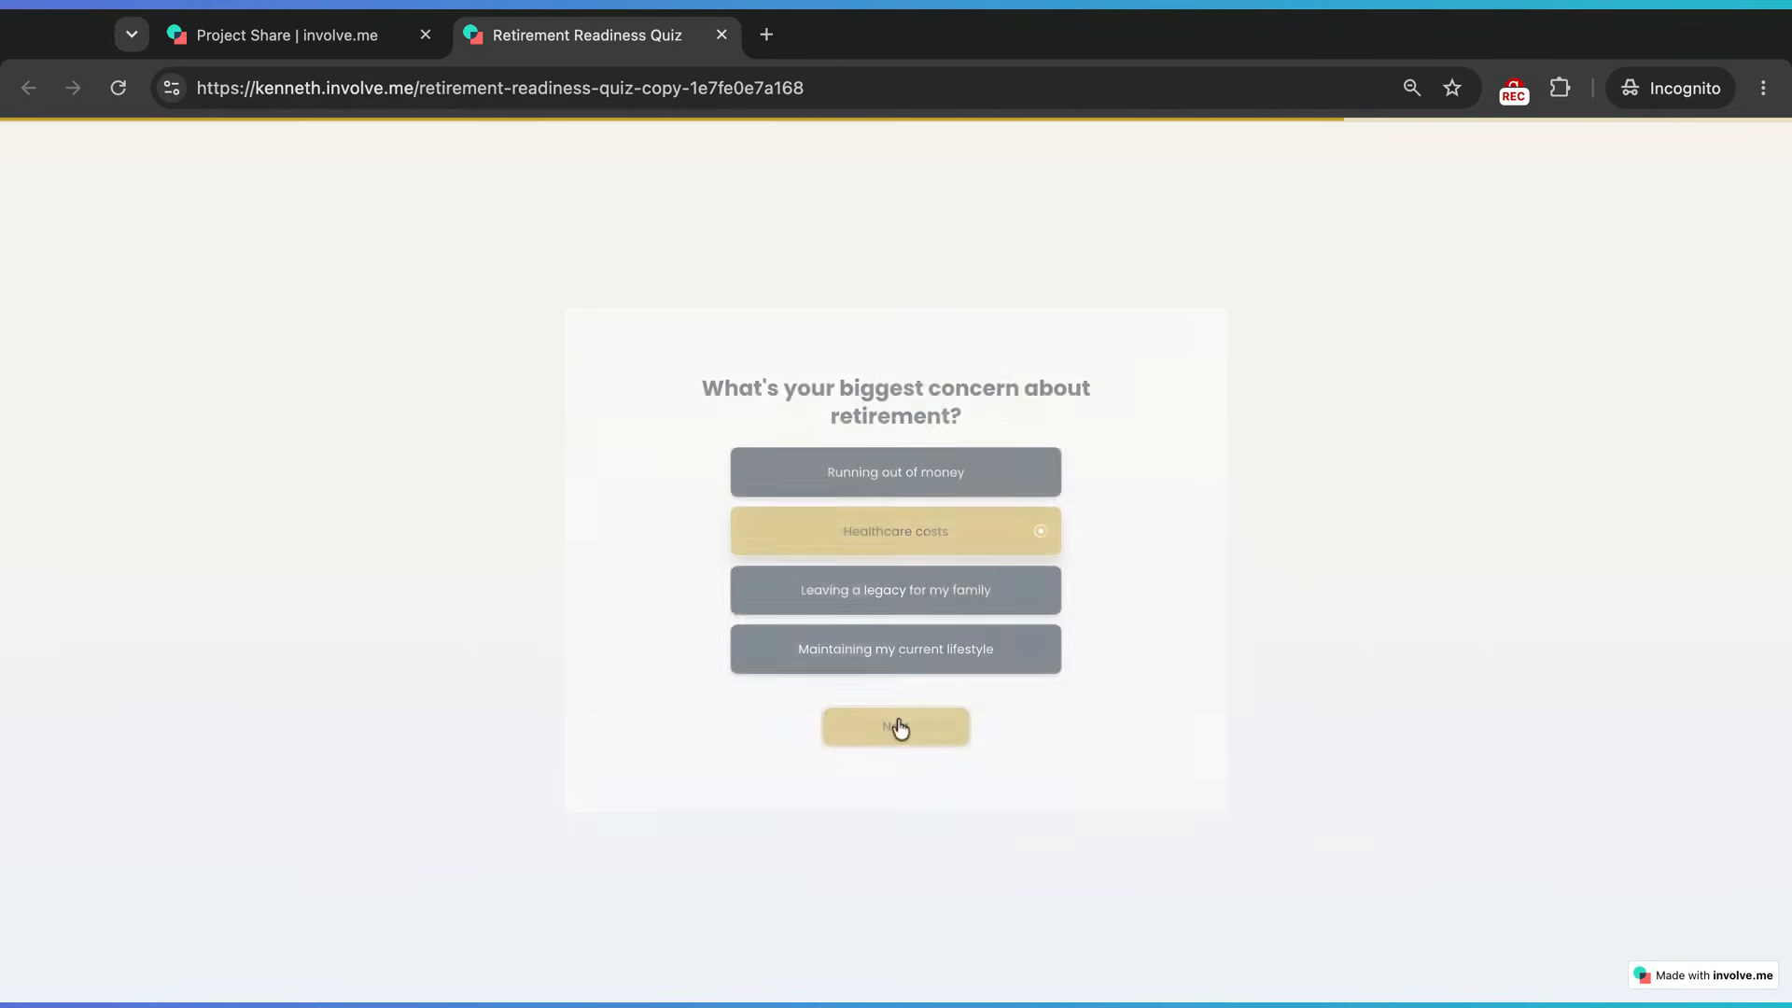
- Fill in first name, last name, Female gender and email, accept data processing, and submit for results
click(872, 449)
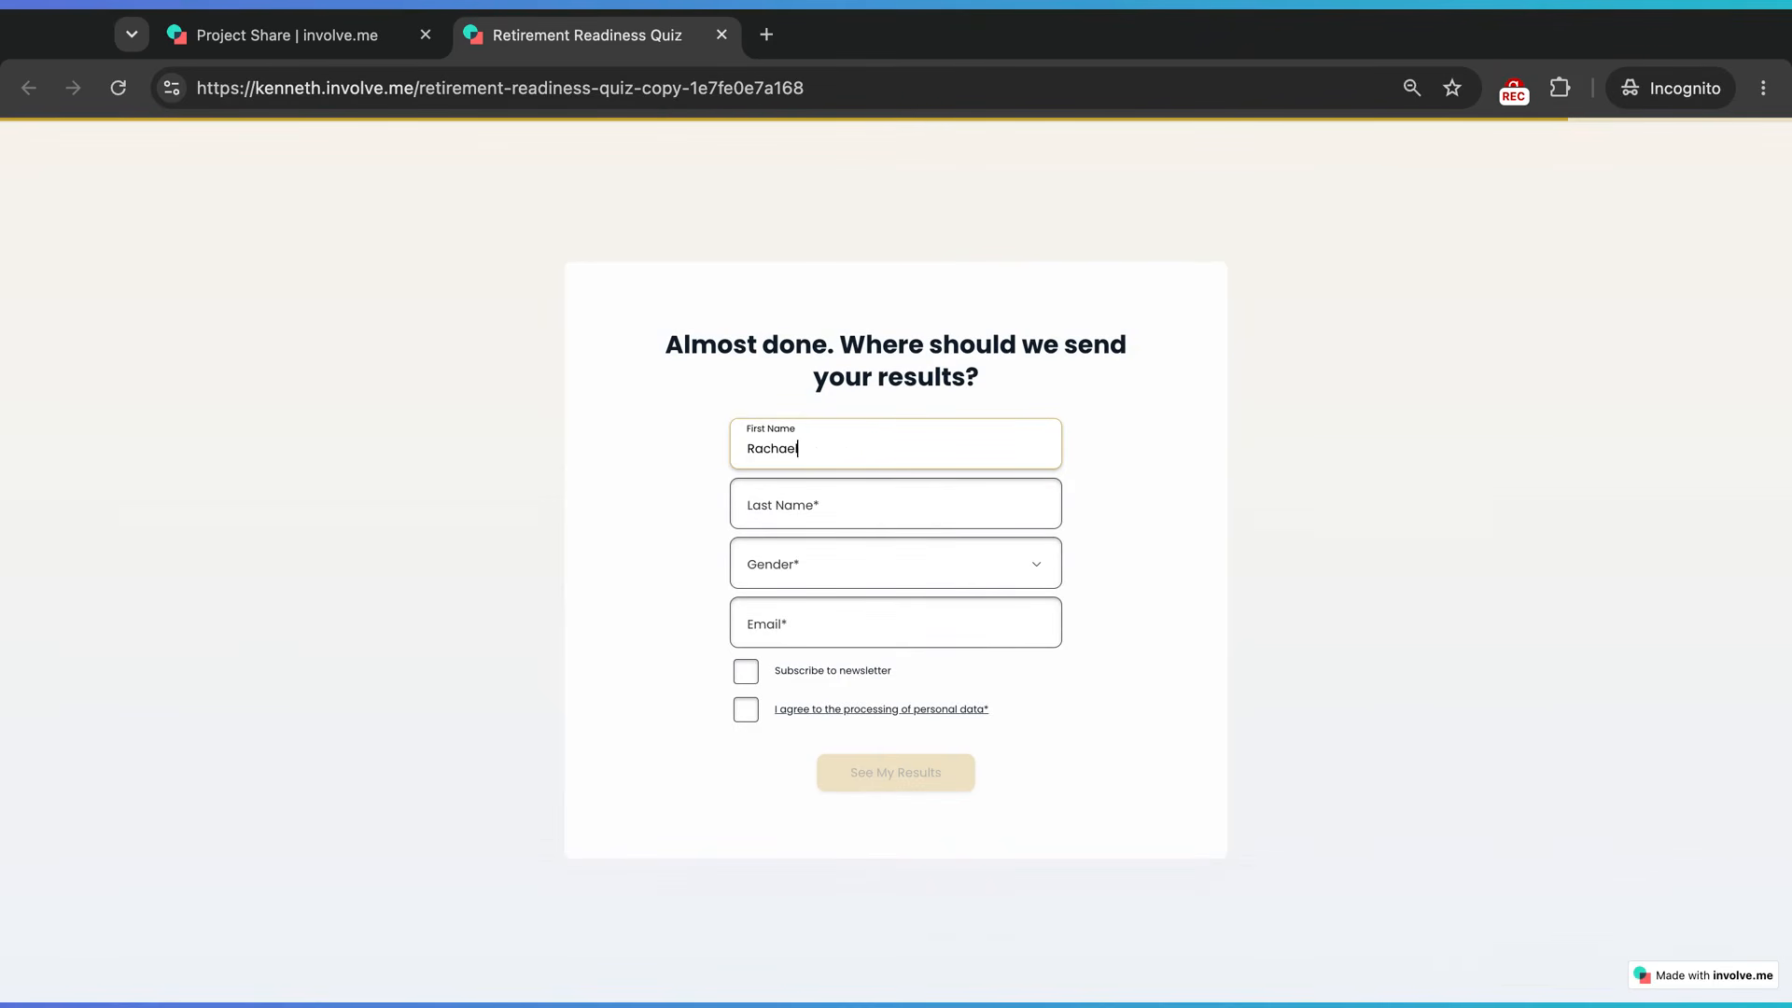
click(856, 504)
text(Banks)
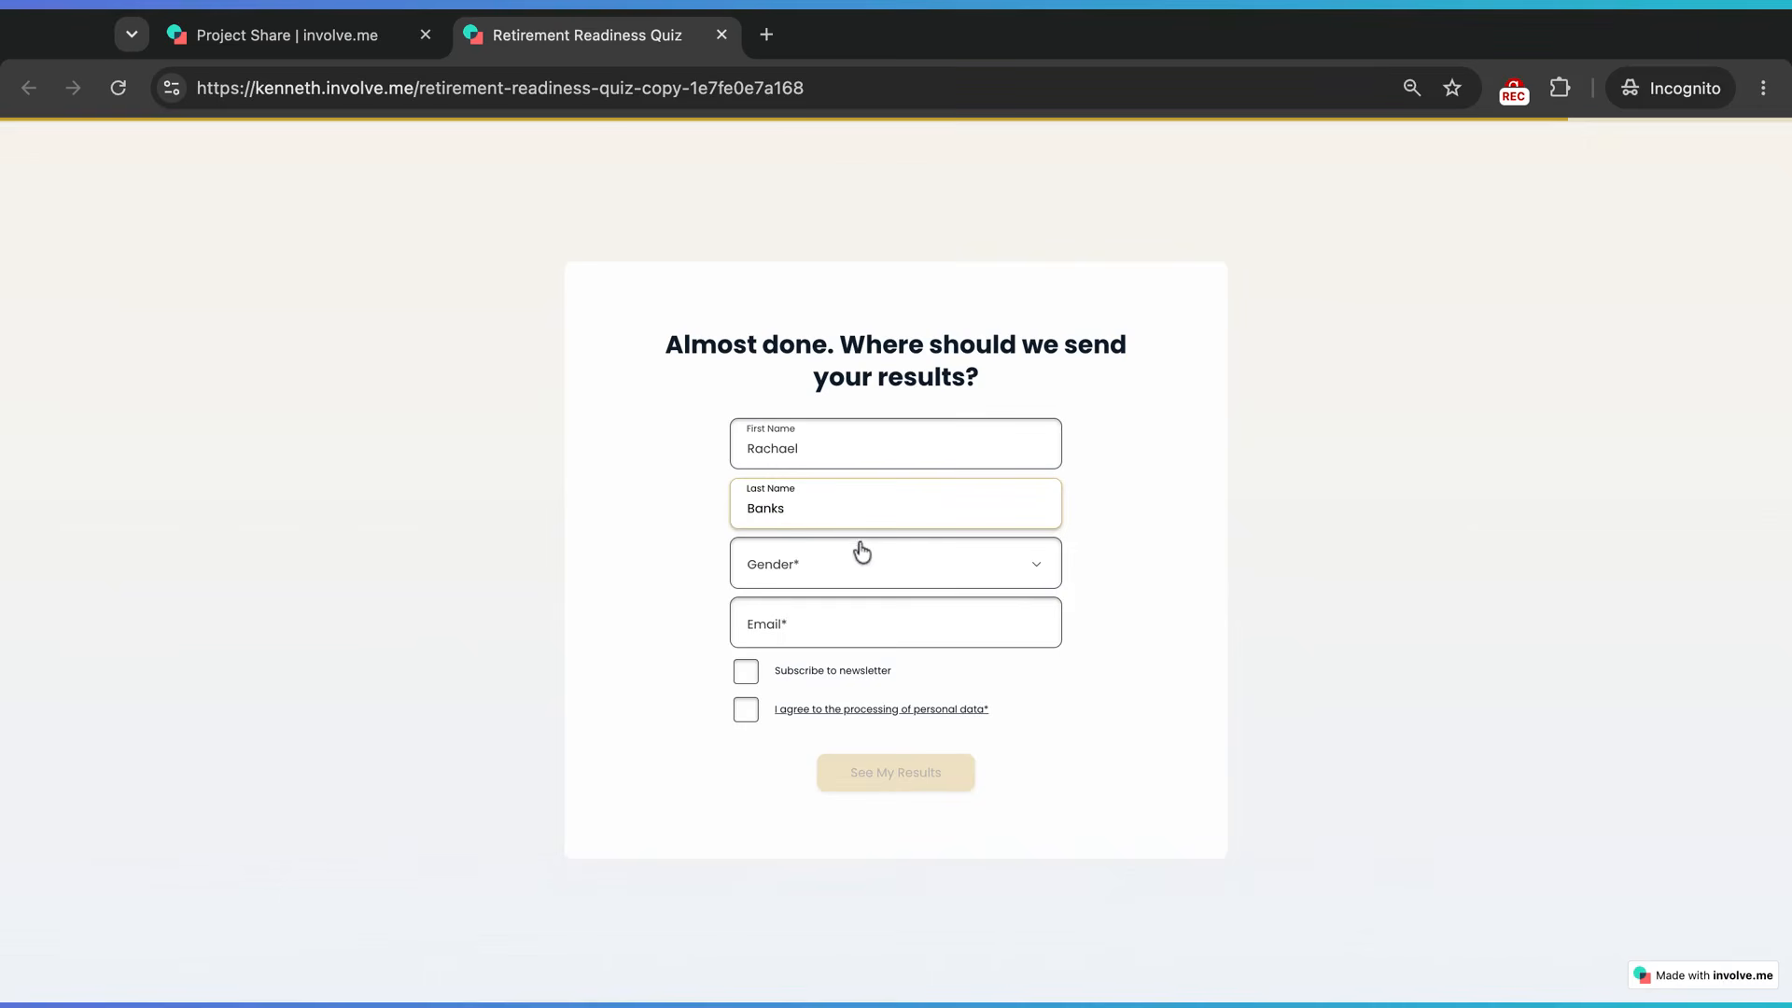
click(837, 572)
click(819, 642)
click(826, 627)
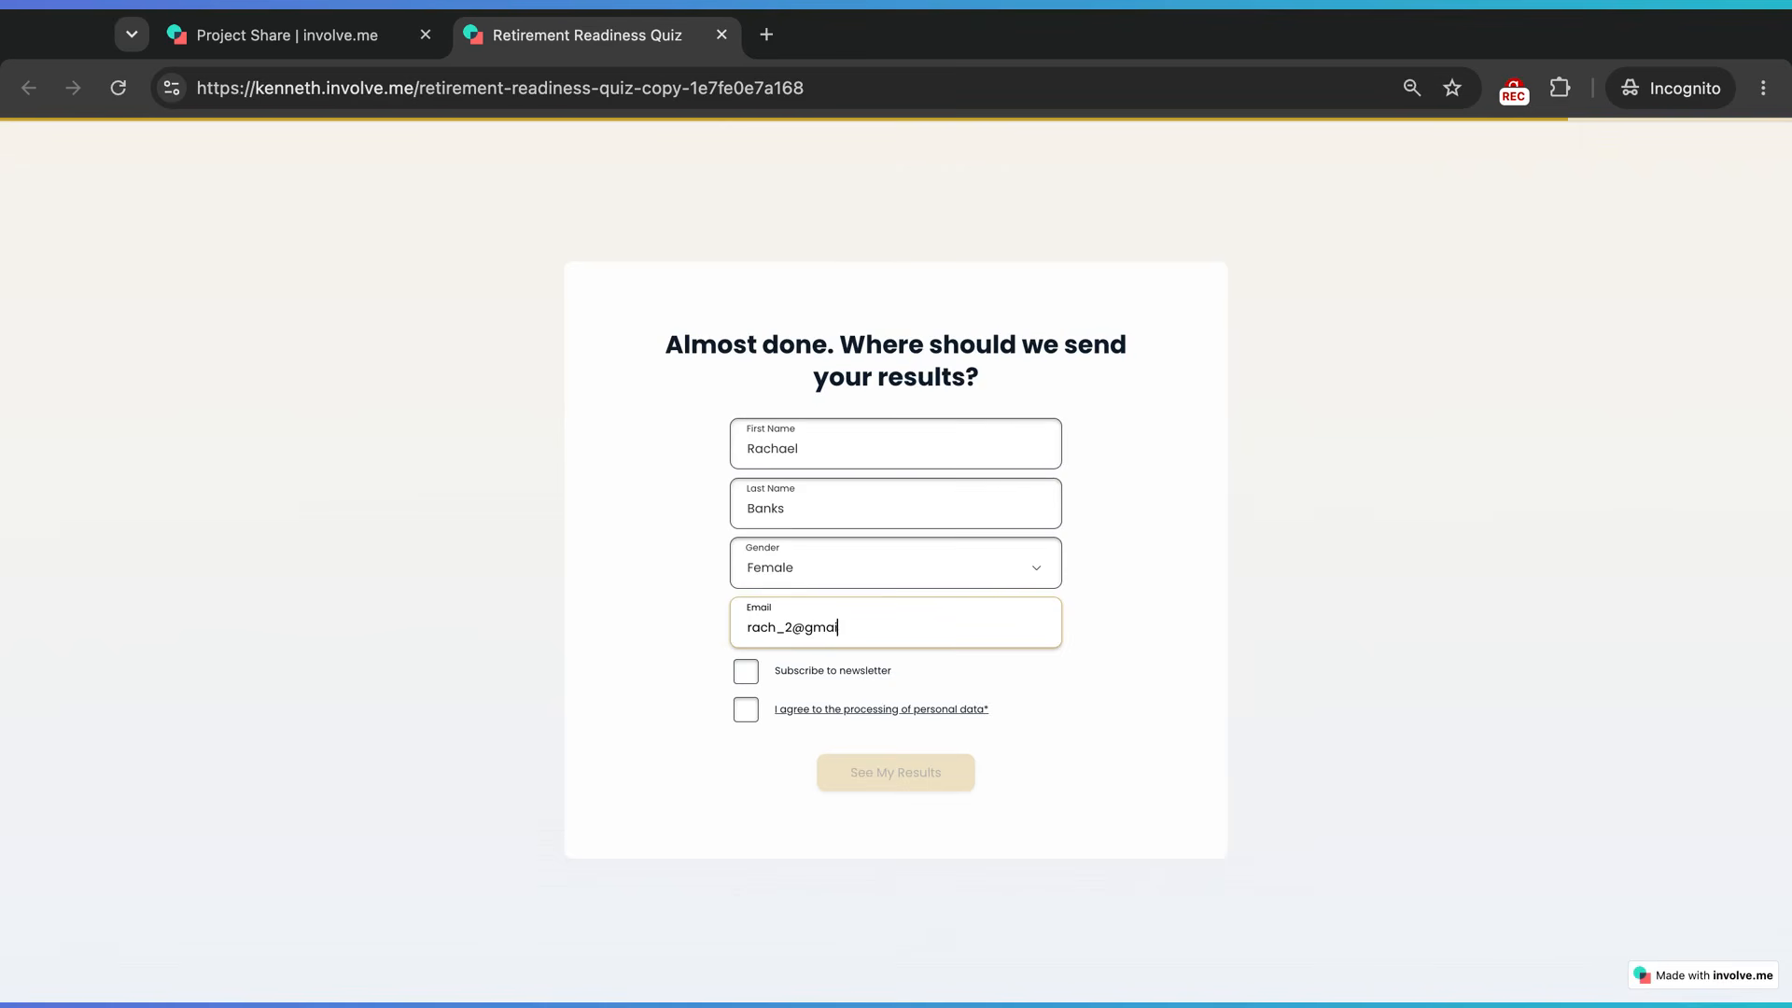
click(746, 709)
click(885, 779)
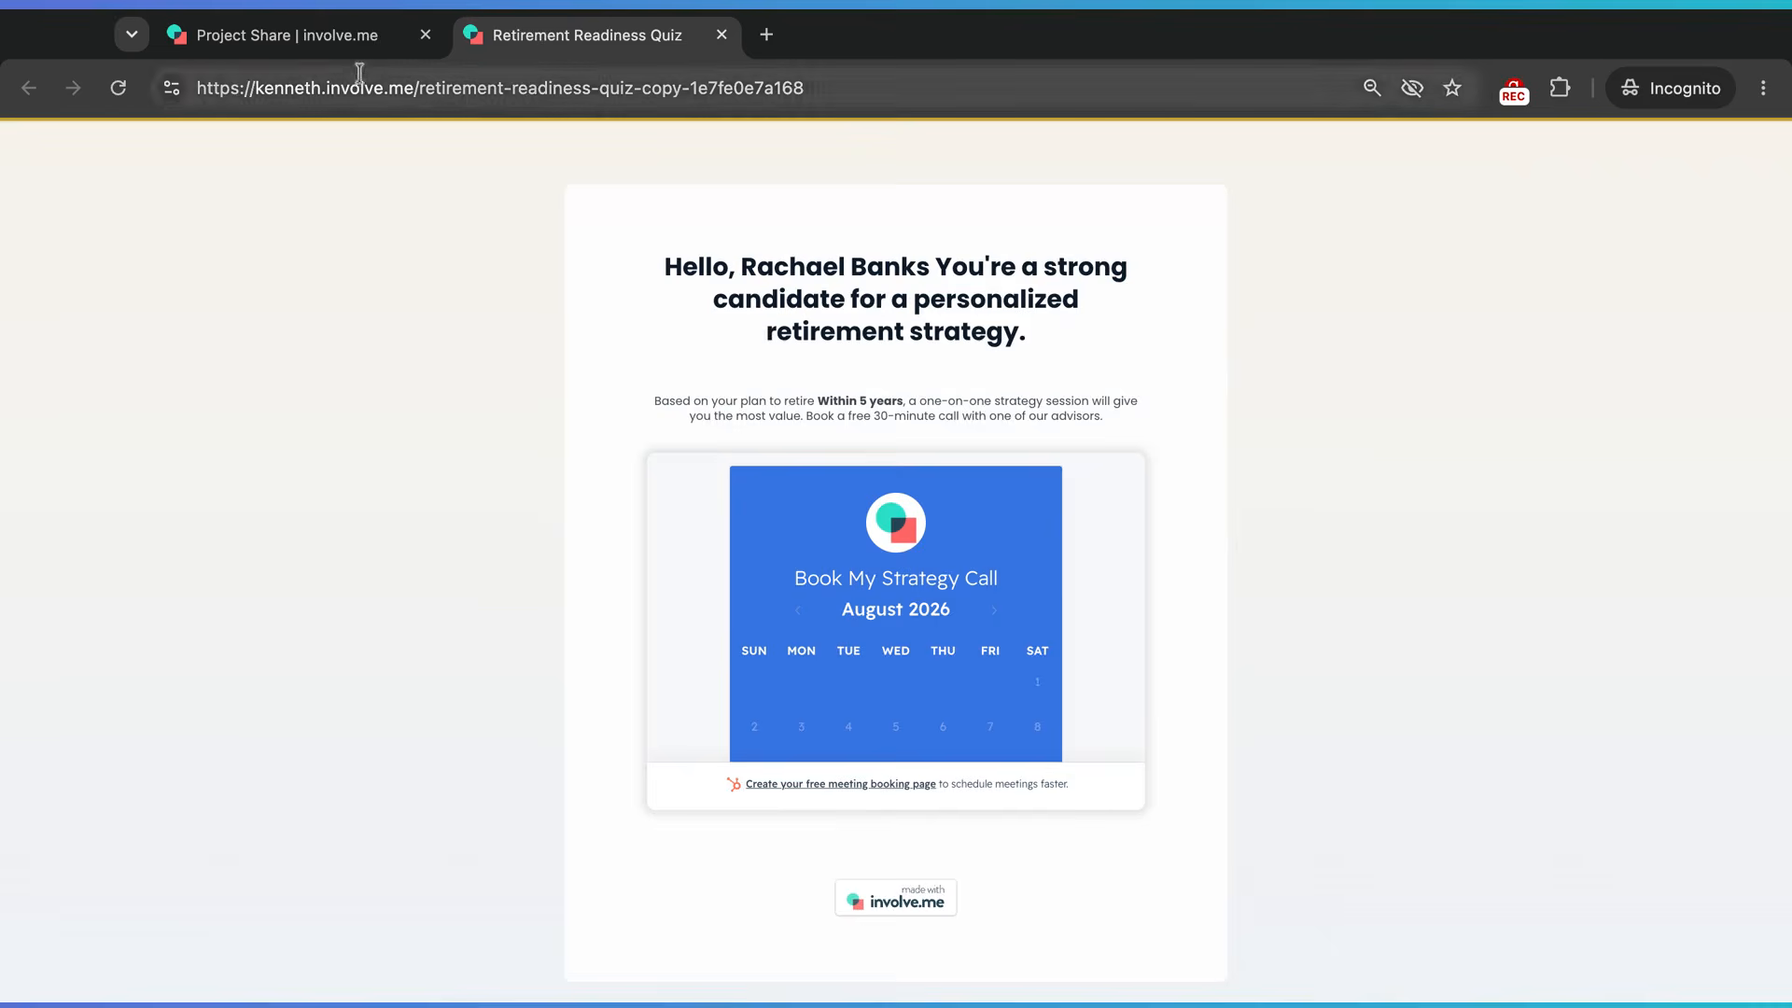
click(321, 42)
mouse_move(1038, 158)
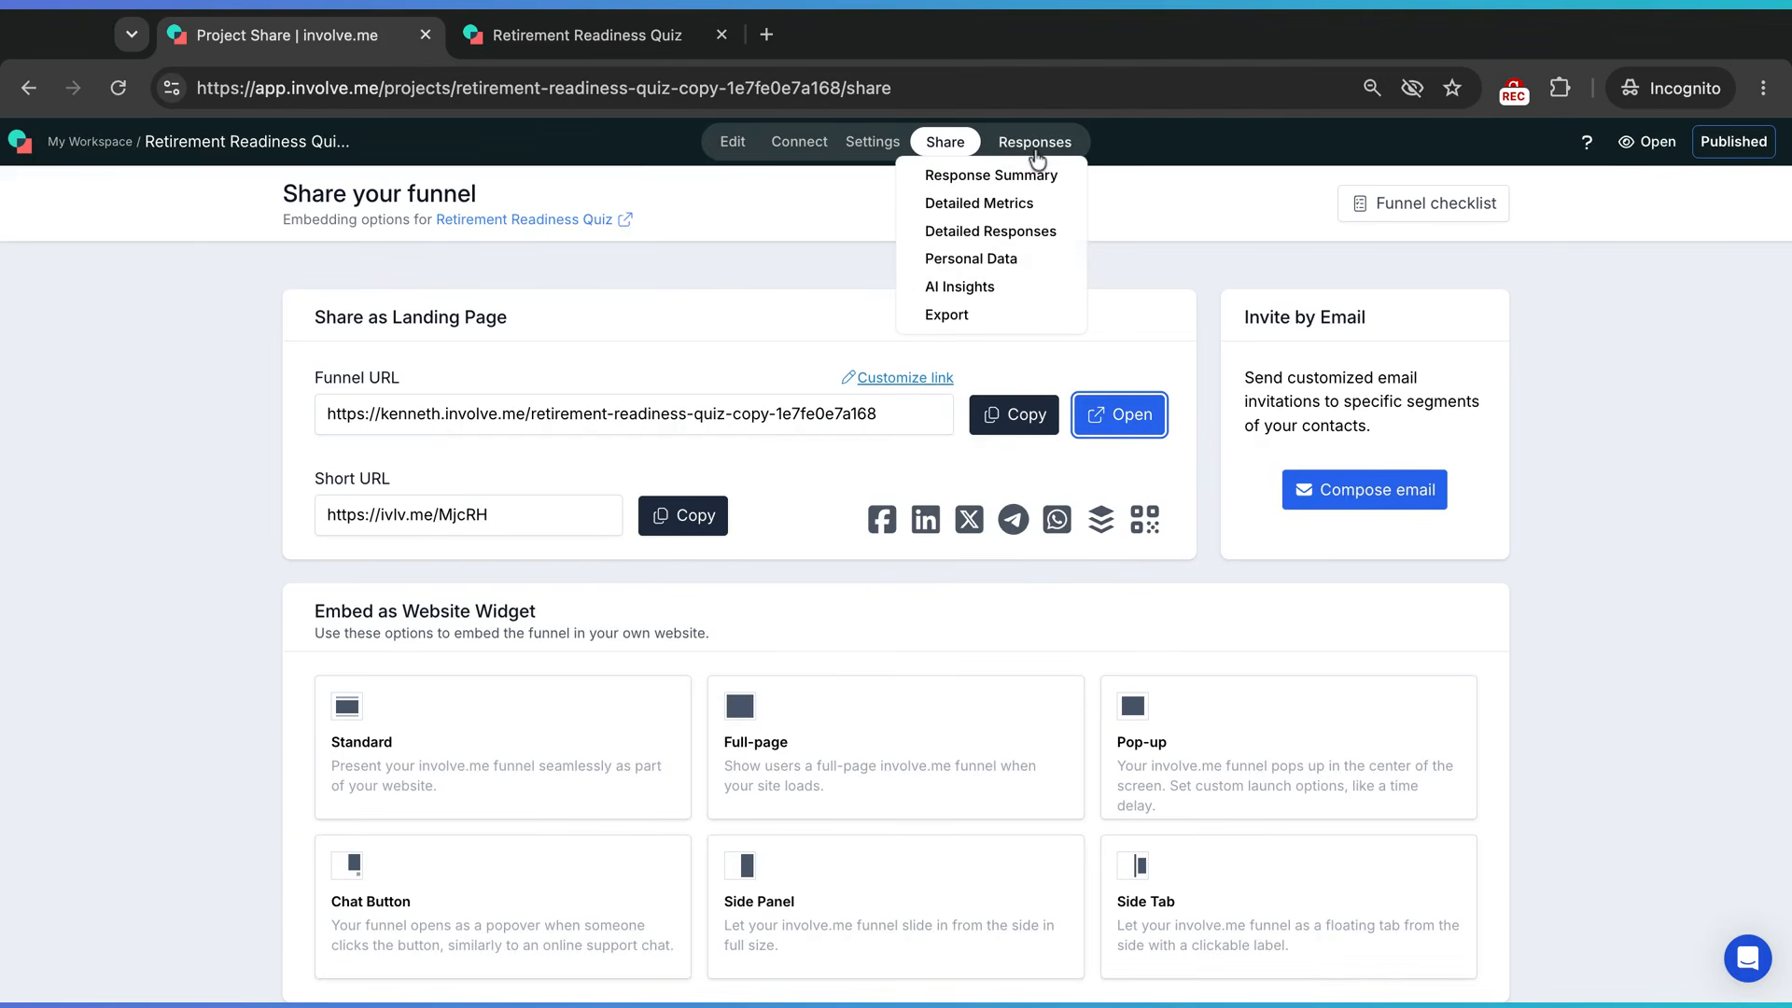
click(1036, 149)
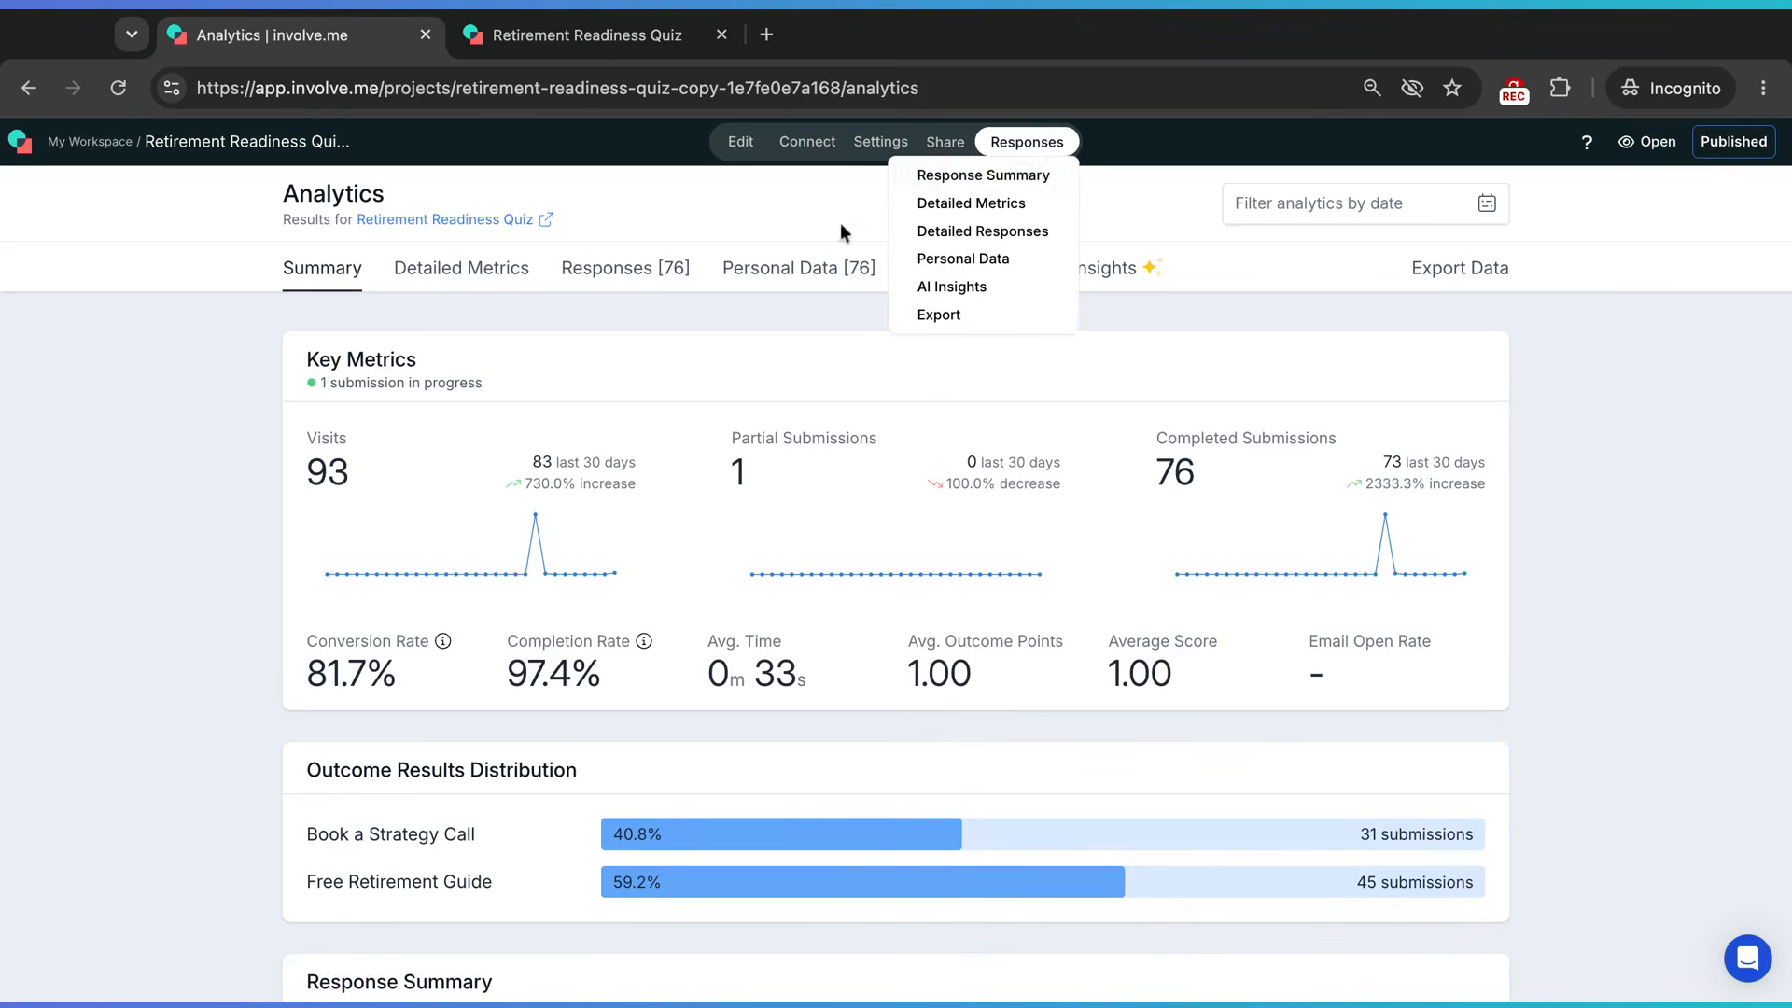
click(635, 273)
click(564, 606)
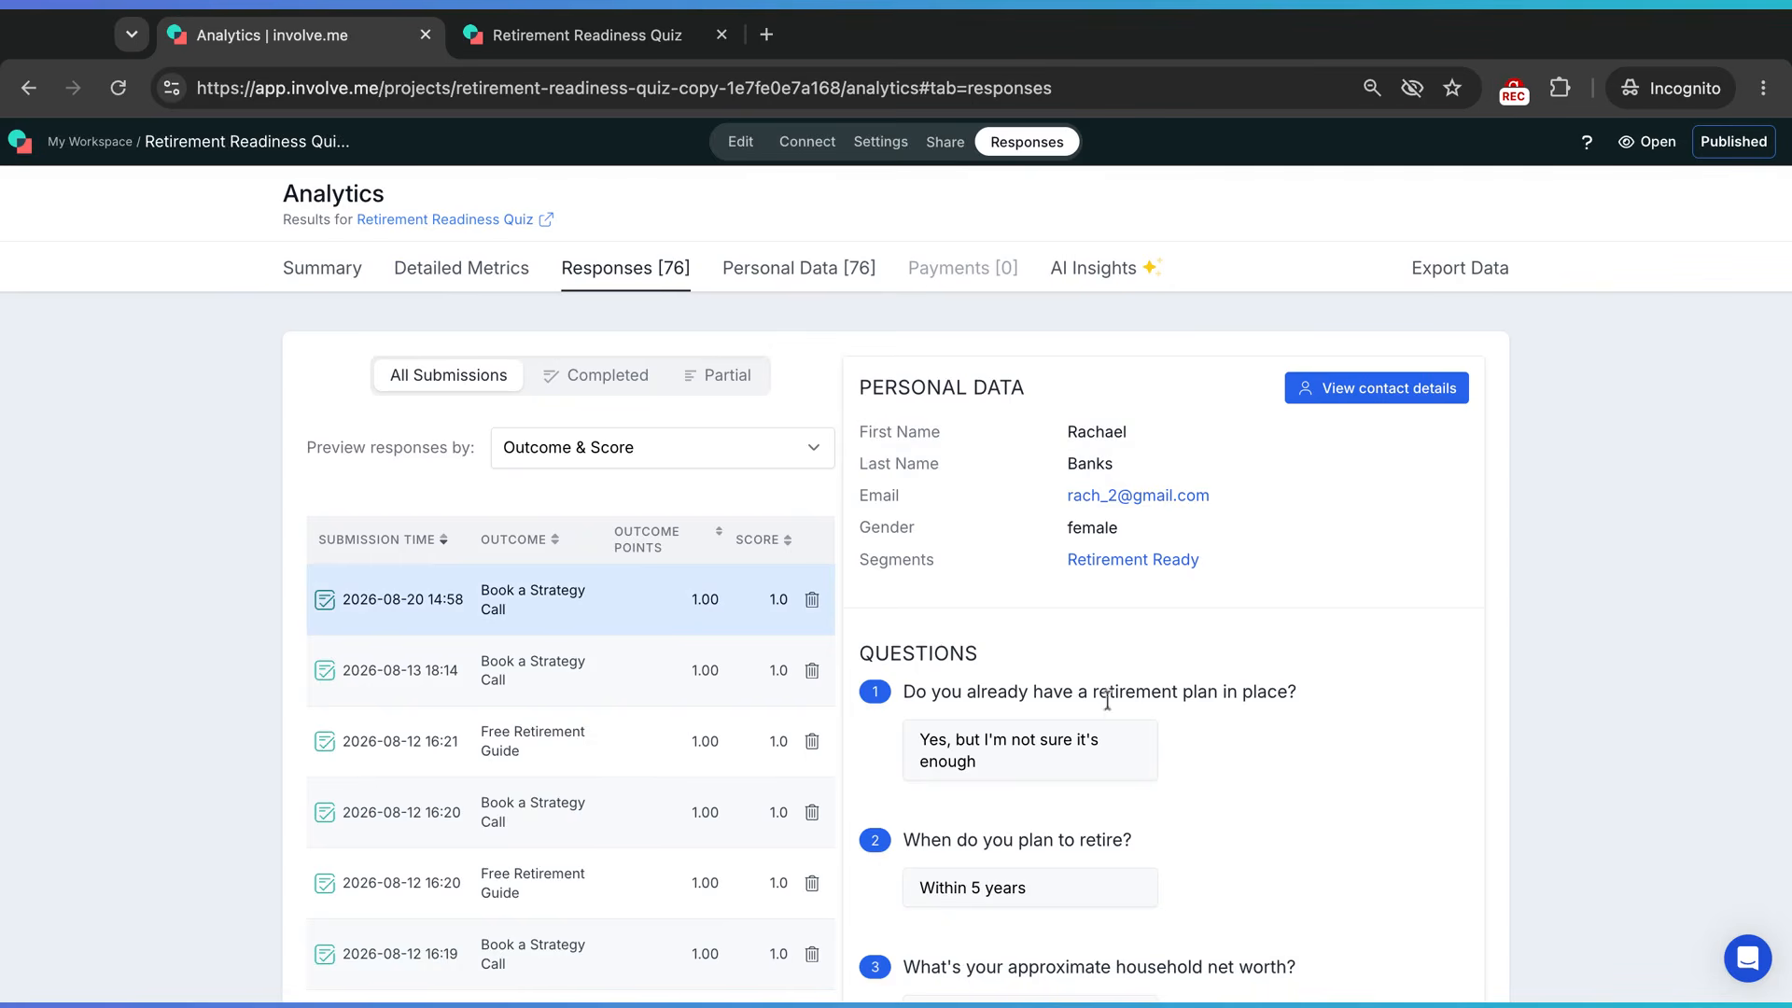
scroll(1106, 704, down, 3)
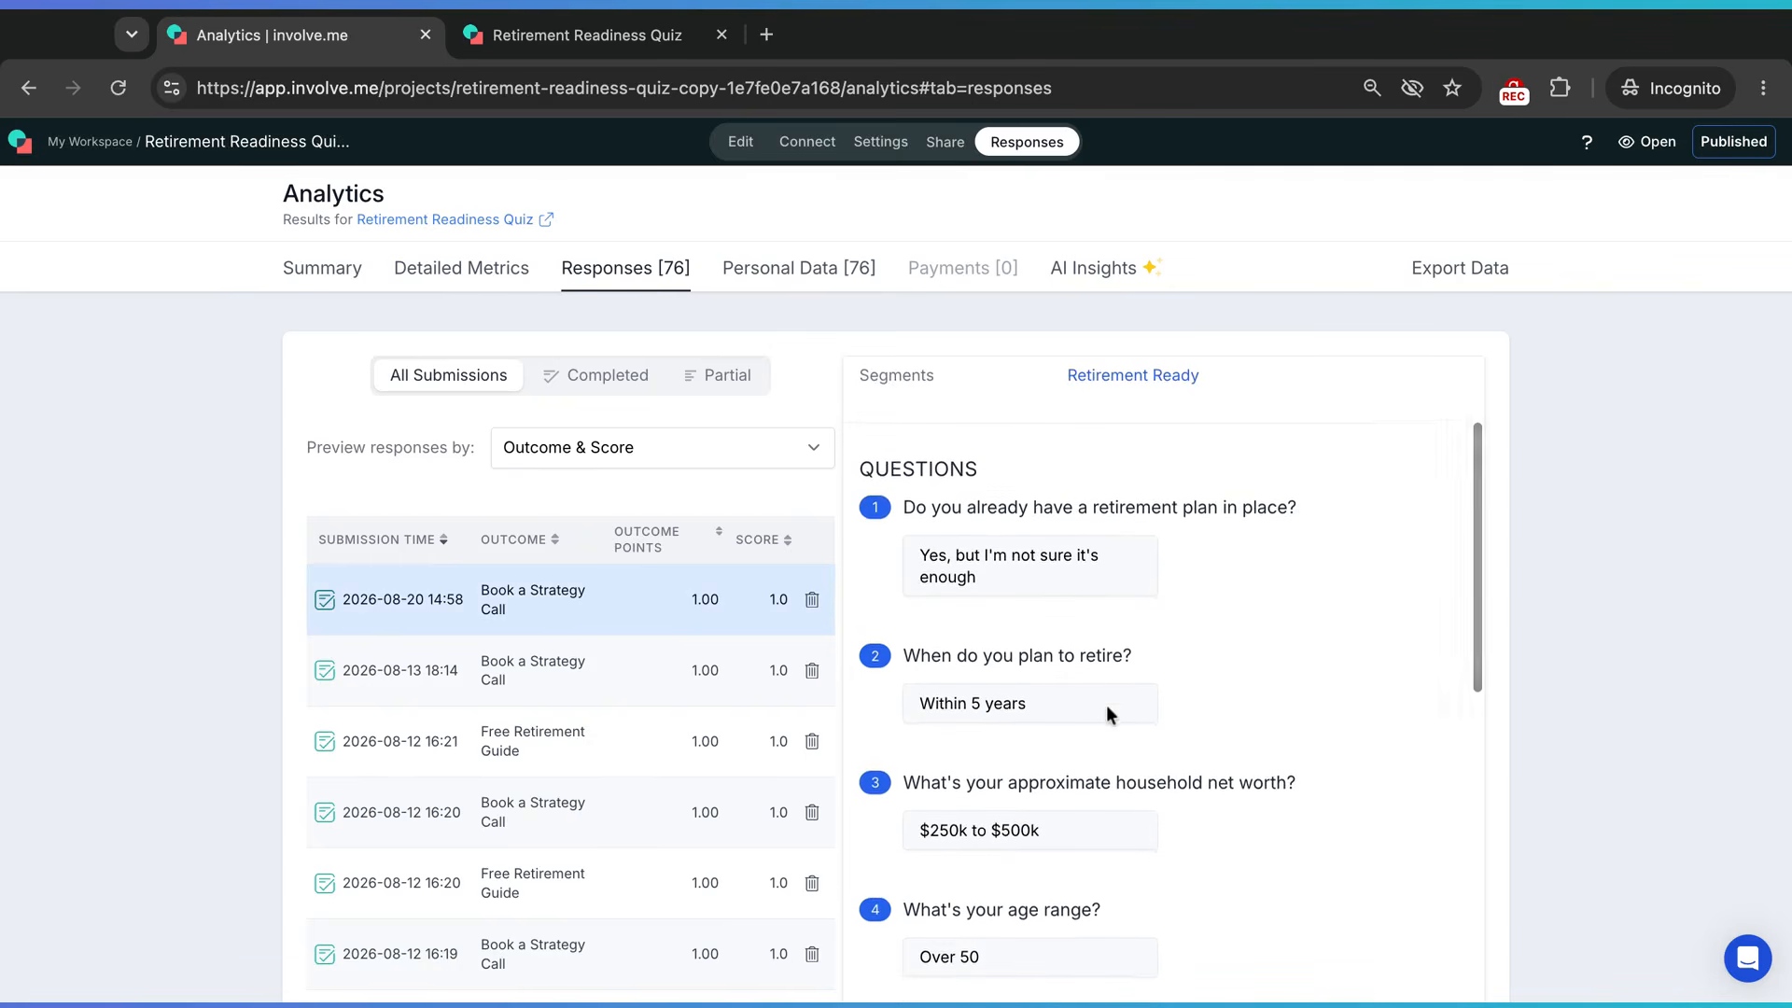
scroll(1106, 703, down, 2)
scroll(1106, 704, down, 4)
scroll(1106, 717, down, 4)
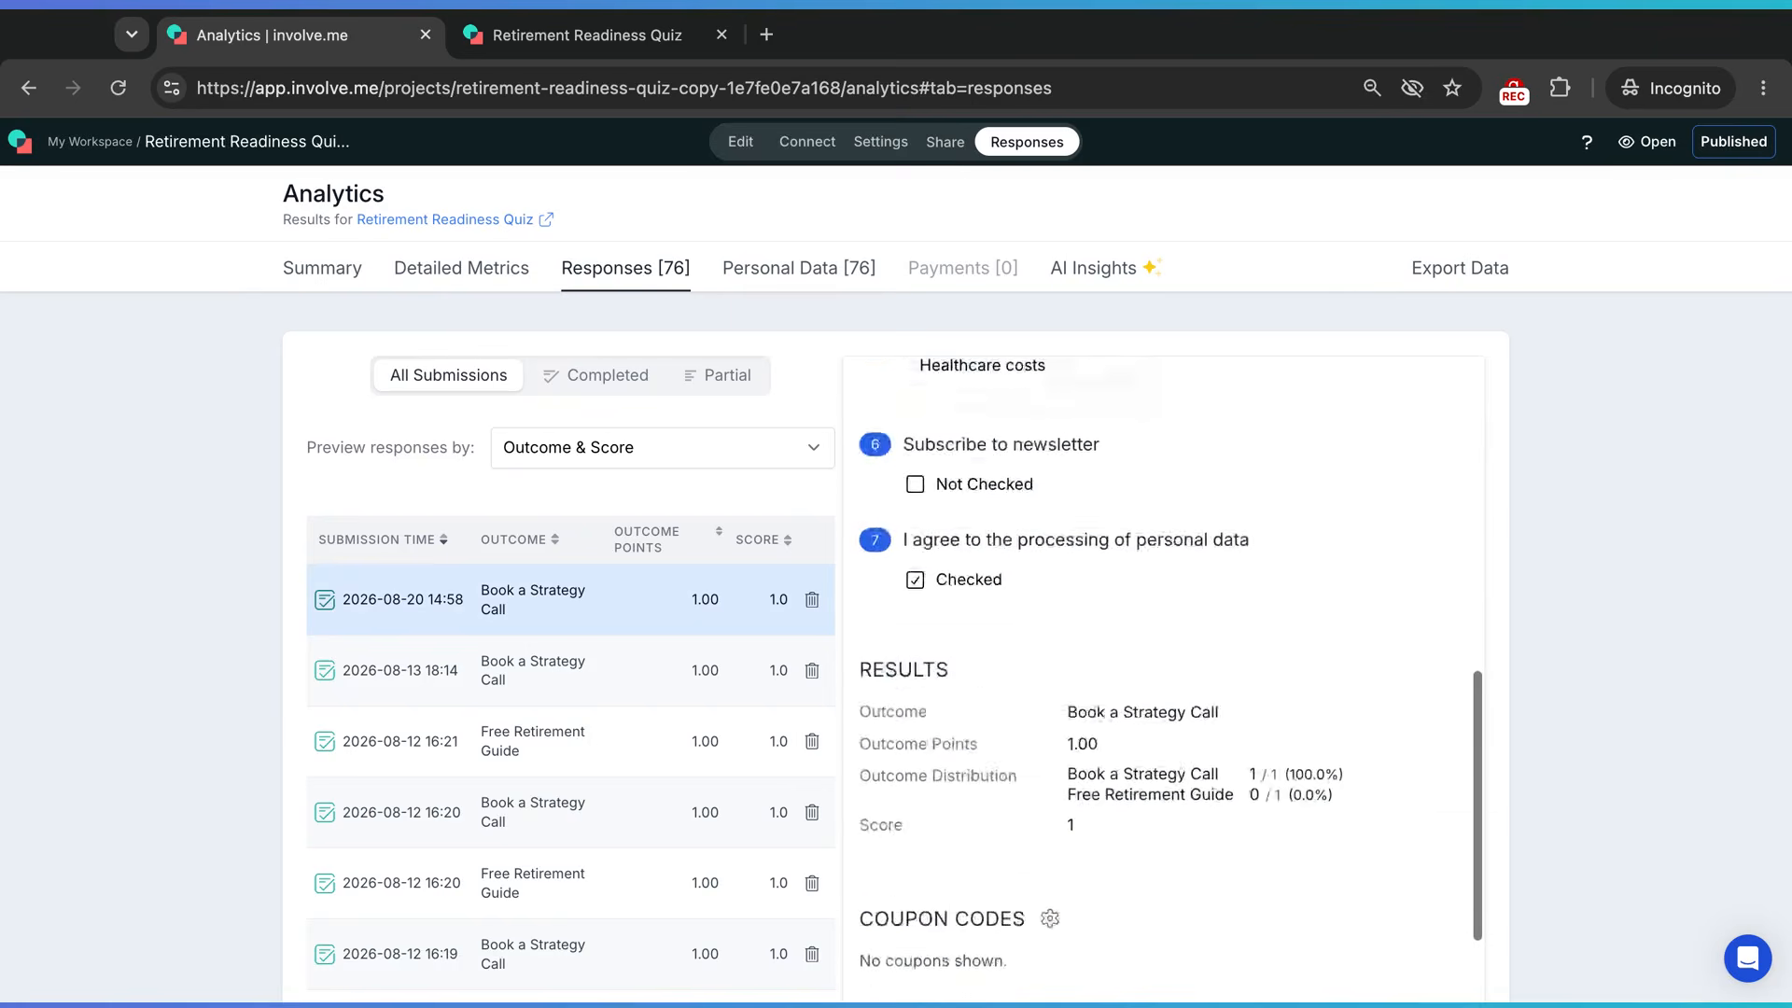
scroll(1106, 717, up, 10)
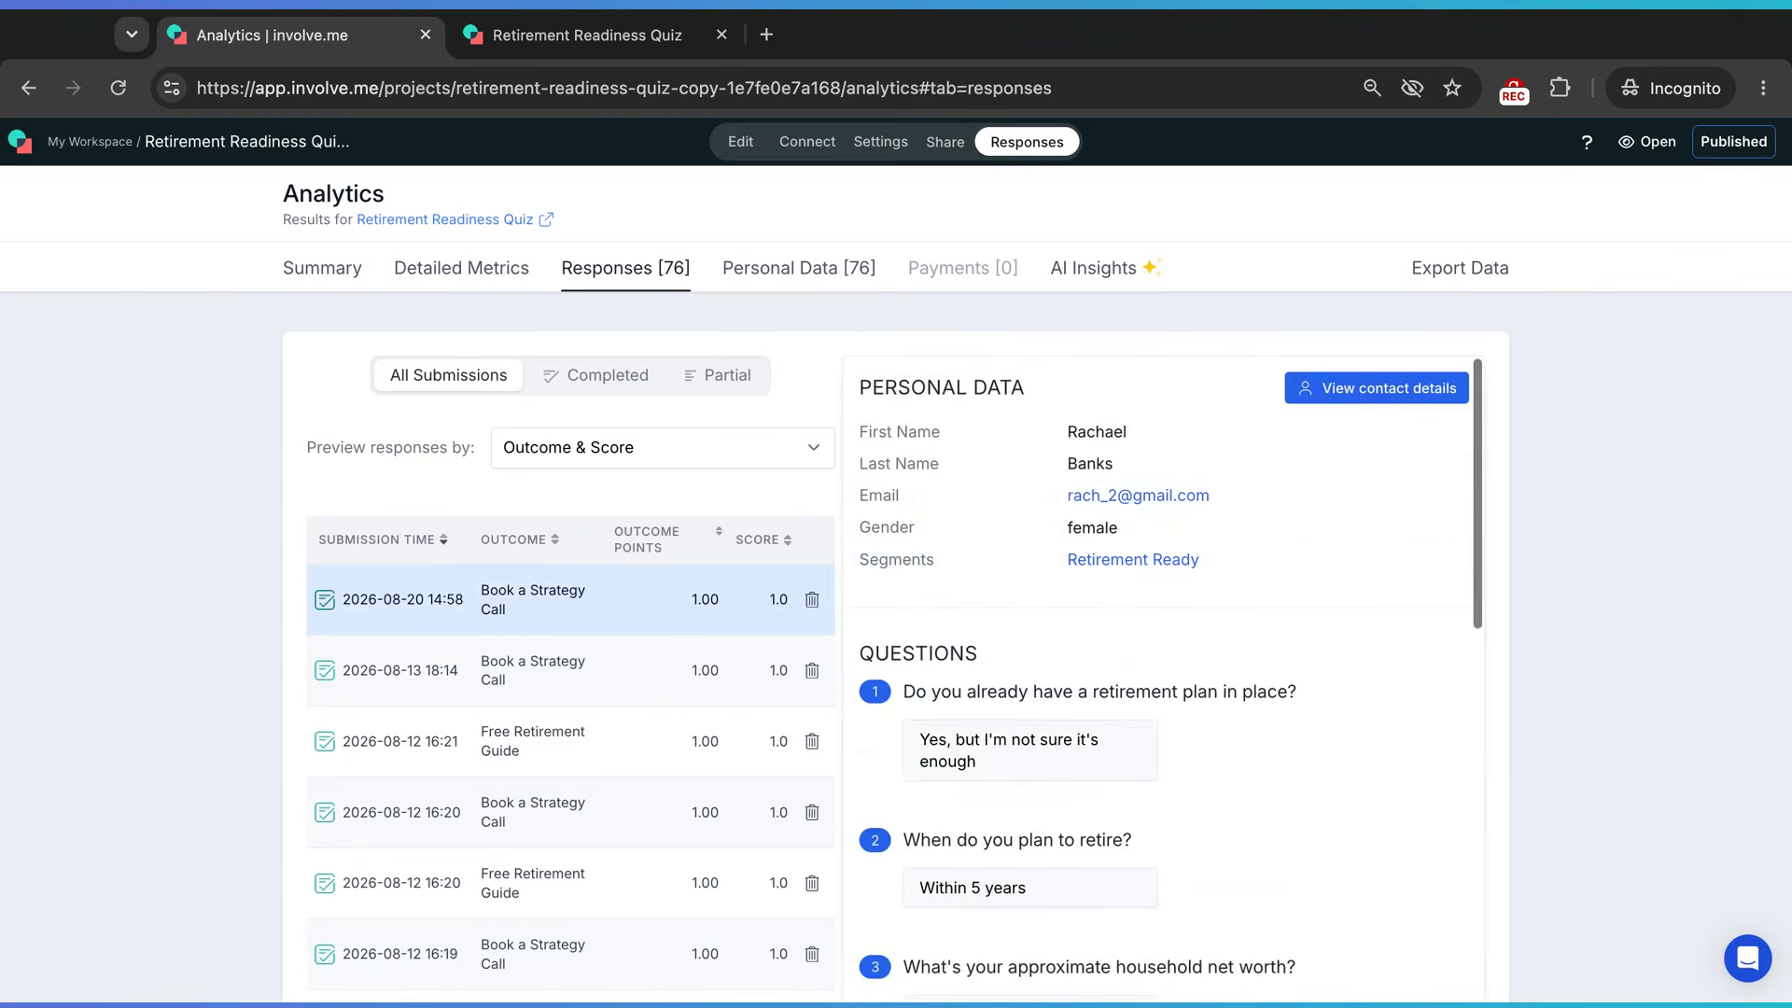
- Inspect the test contact's timeline and segments, showing Age range Over 50, then close the record
click(1376, 390)
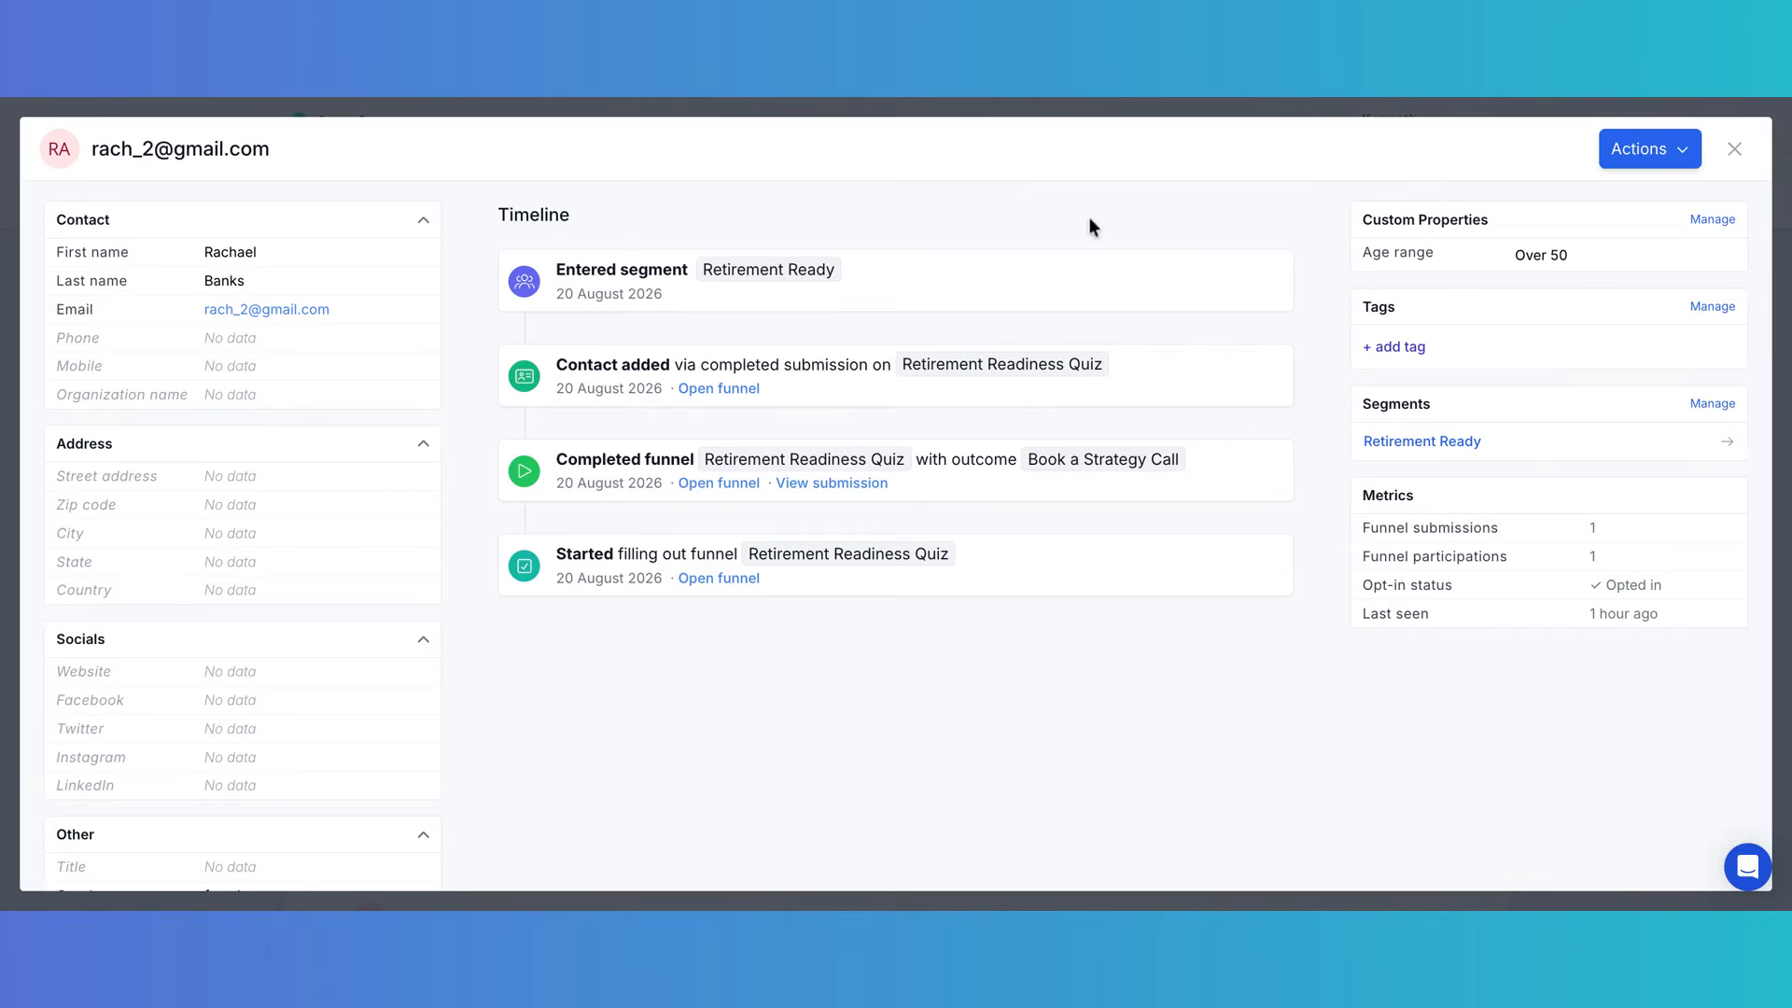
click(1740, 155)
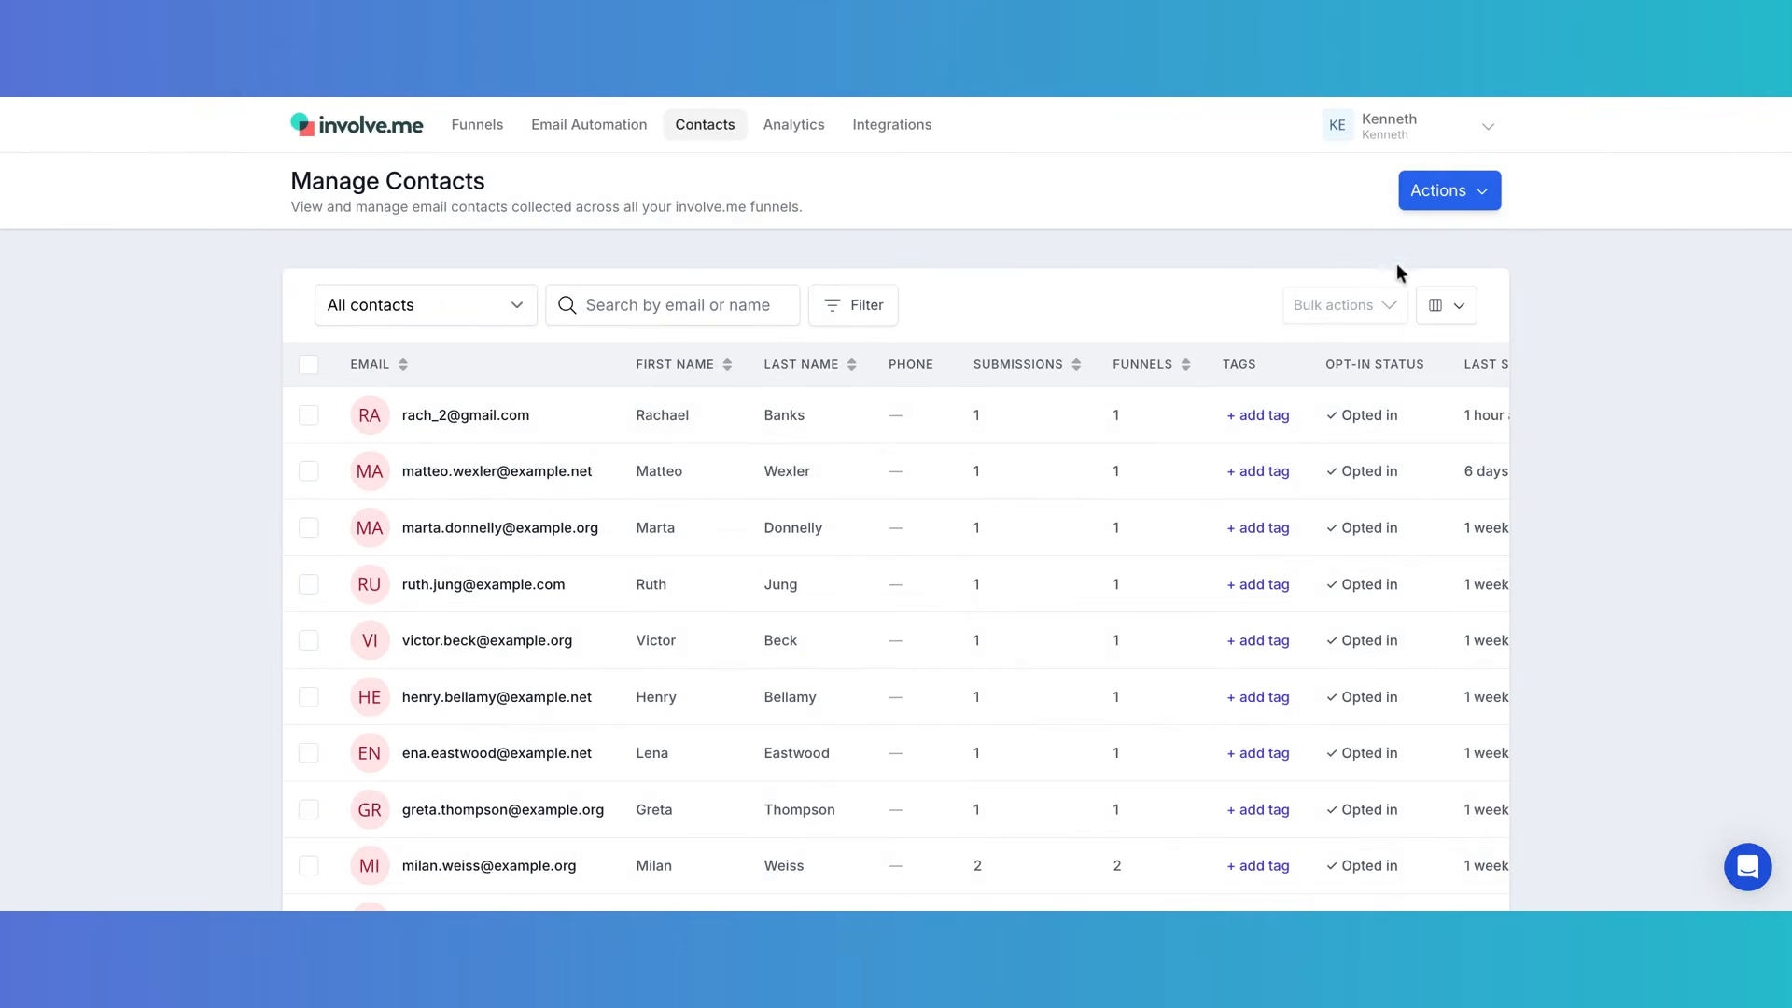
- Start a contact filter group matching Retirement Readiness Quiz funnel submissions
click(1467, 191)
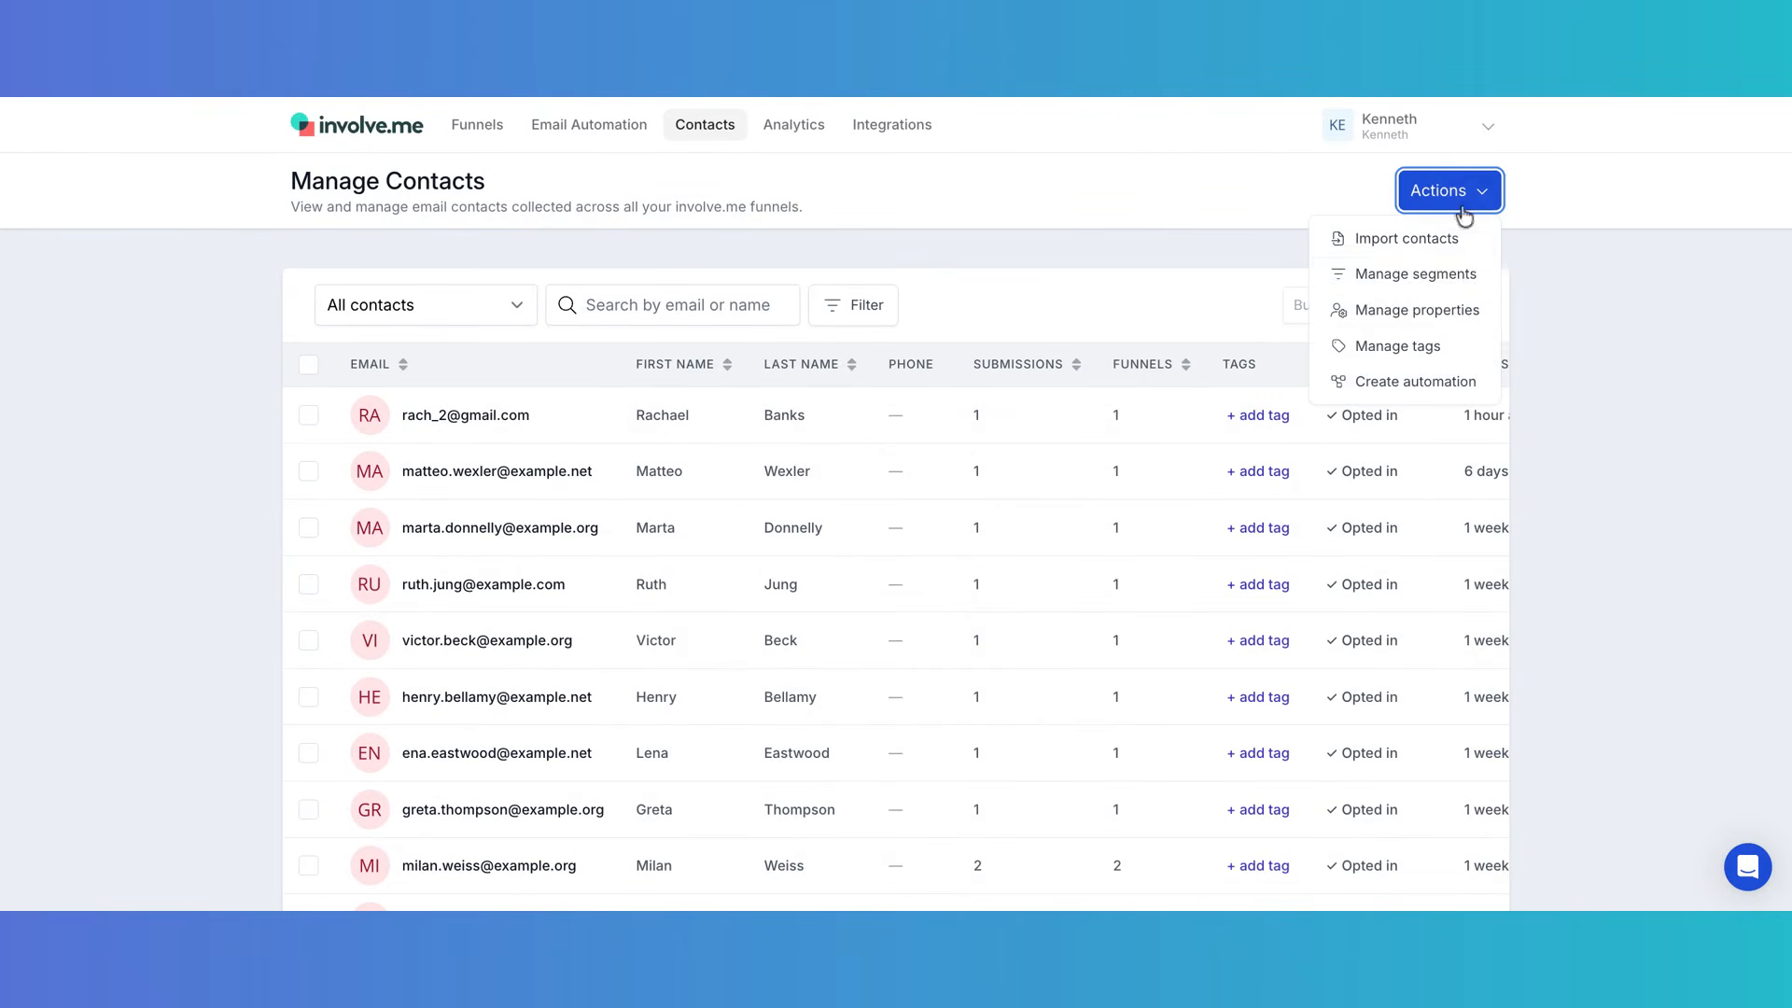
click(1427, 298)
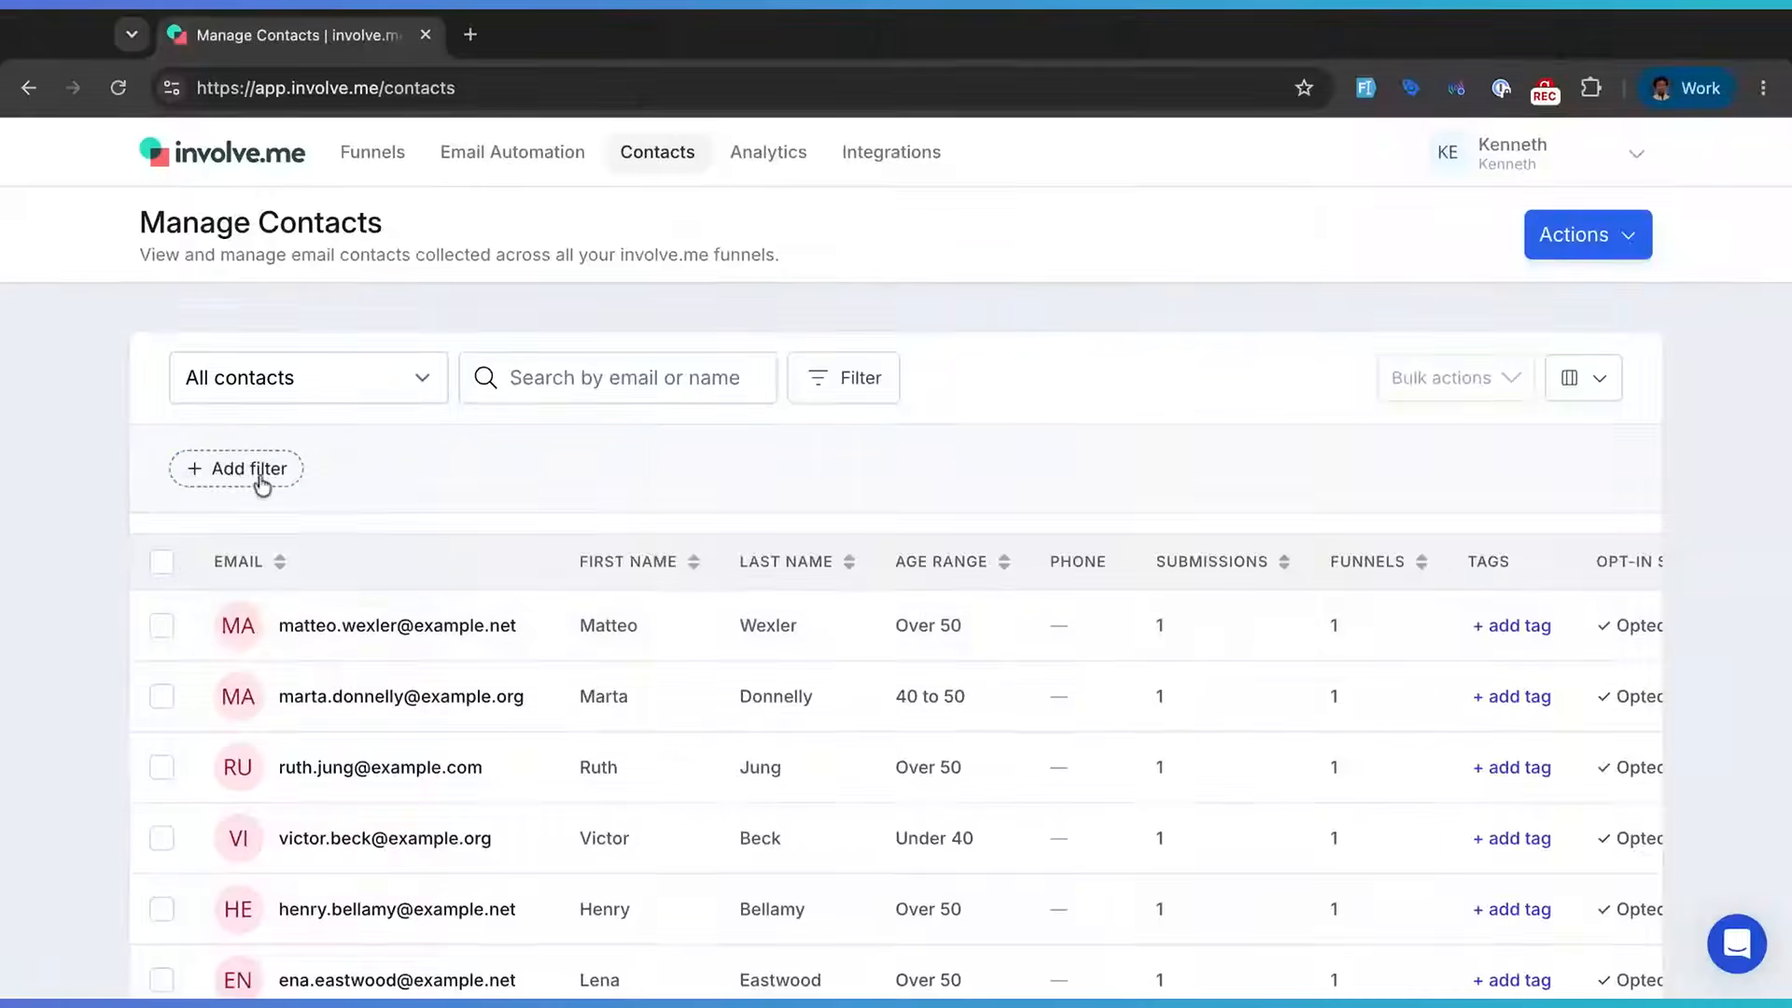
click(257, 471)
click(760, 957)
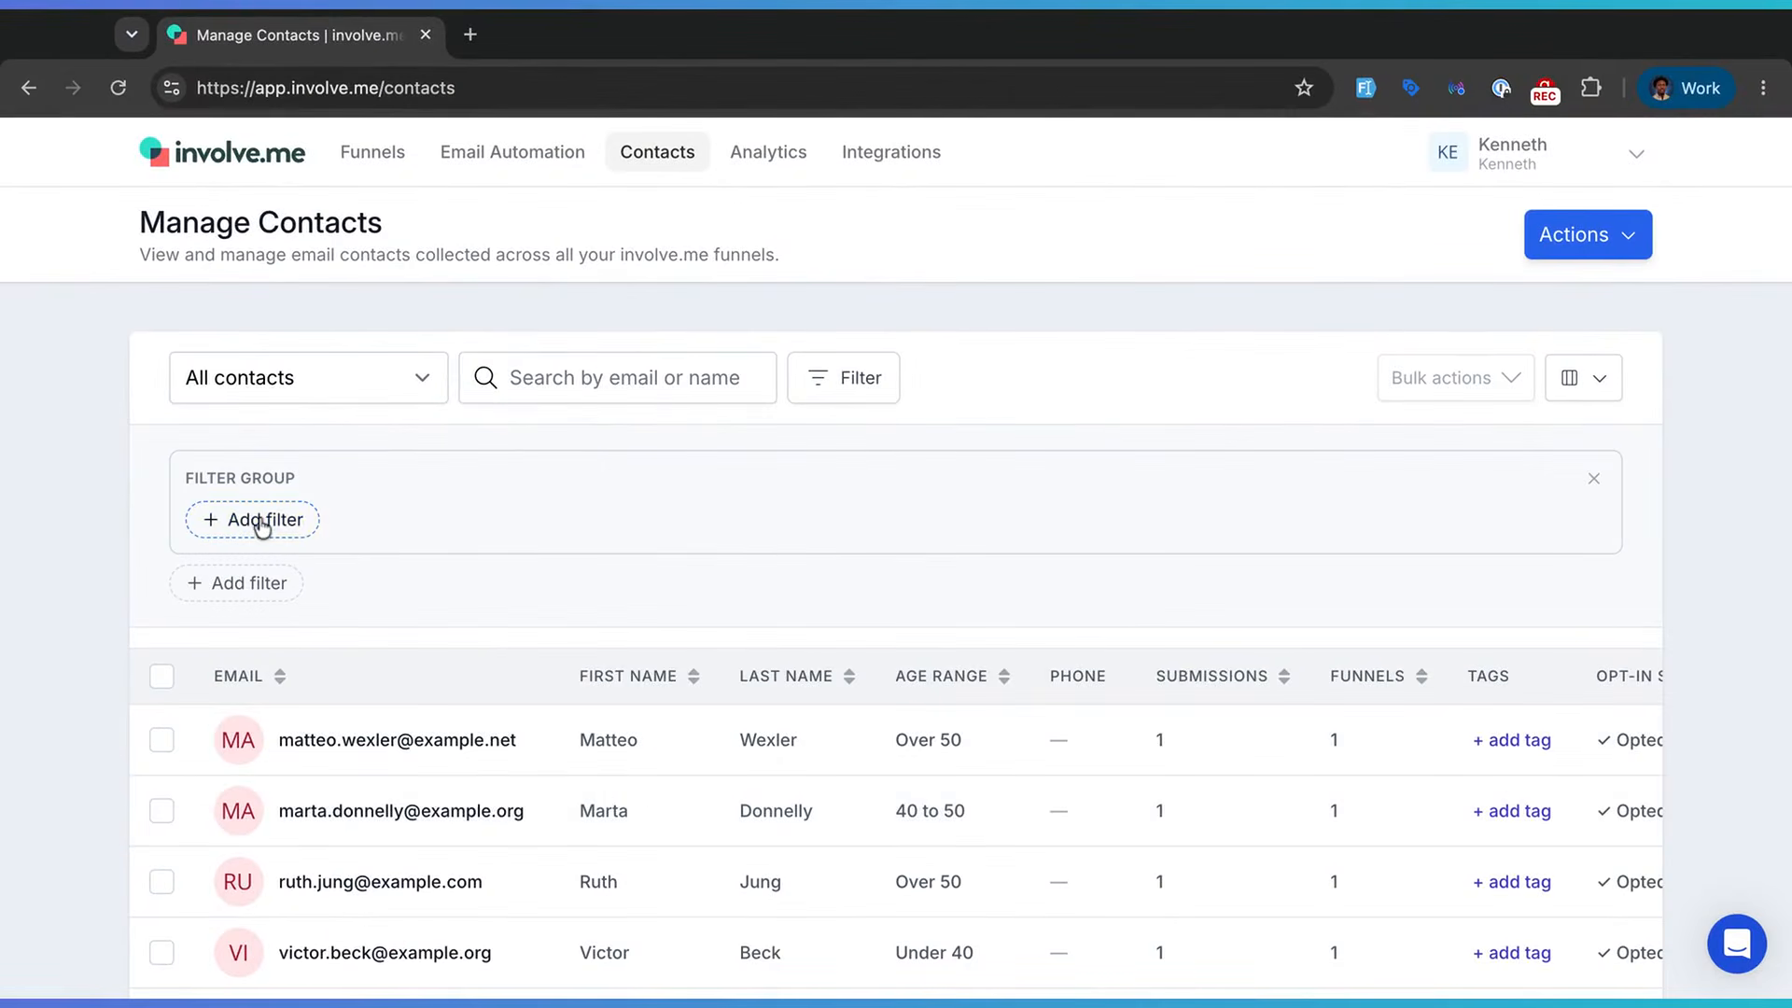
click(262, 523)
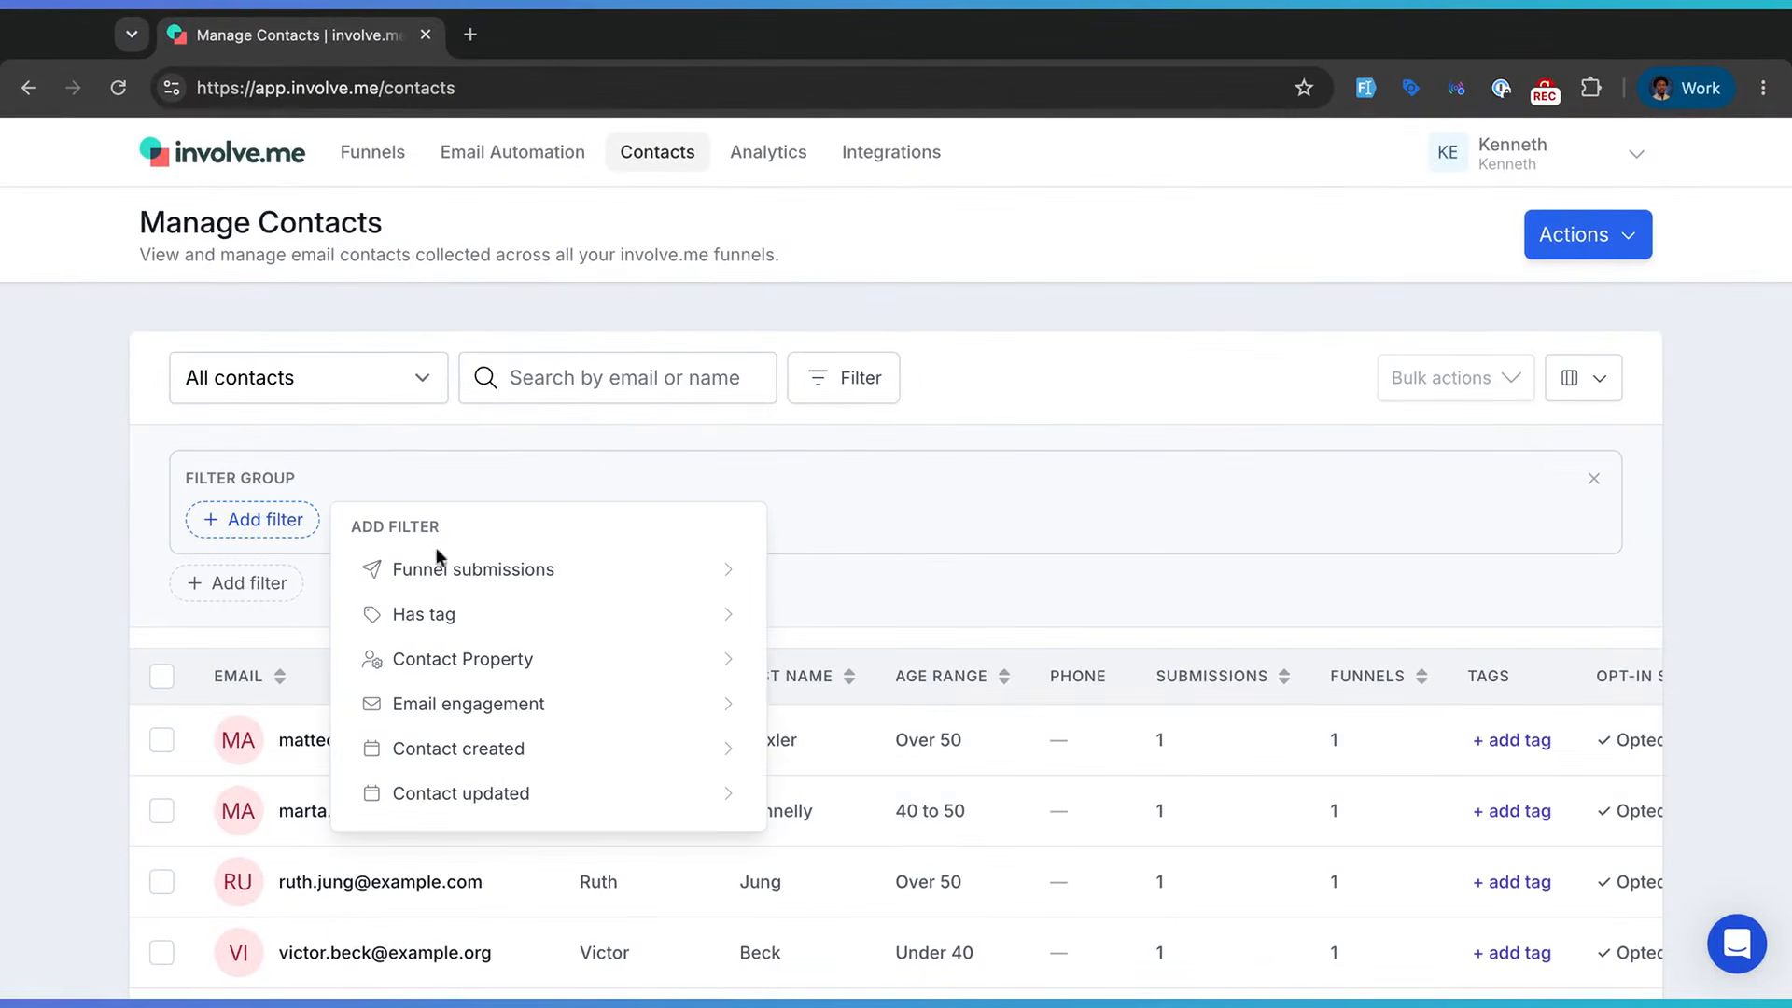
click(521, 583)
scroll(574, 747, down, 3)
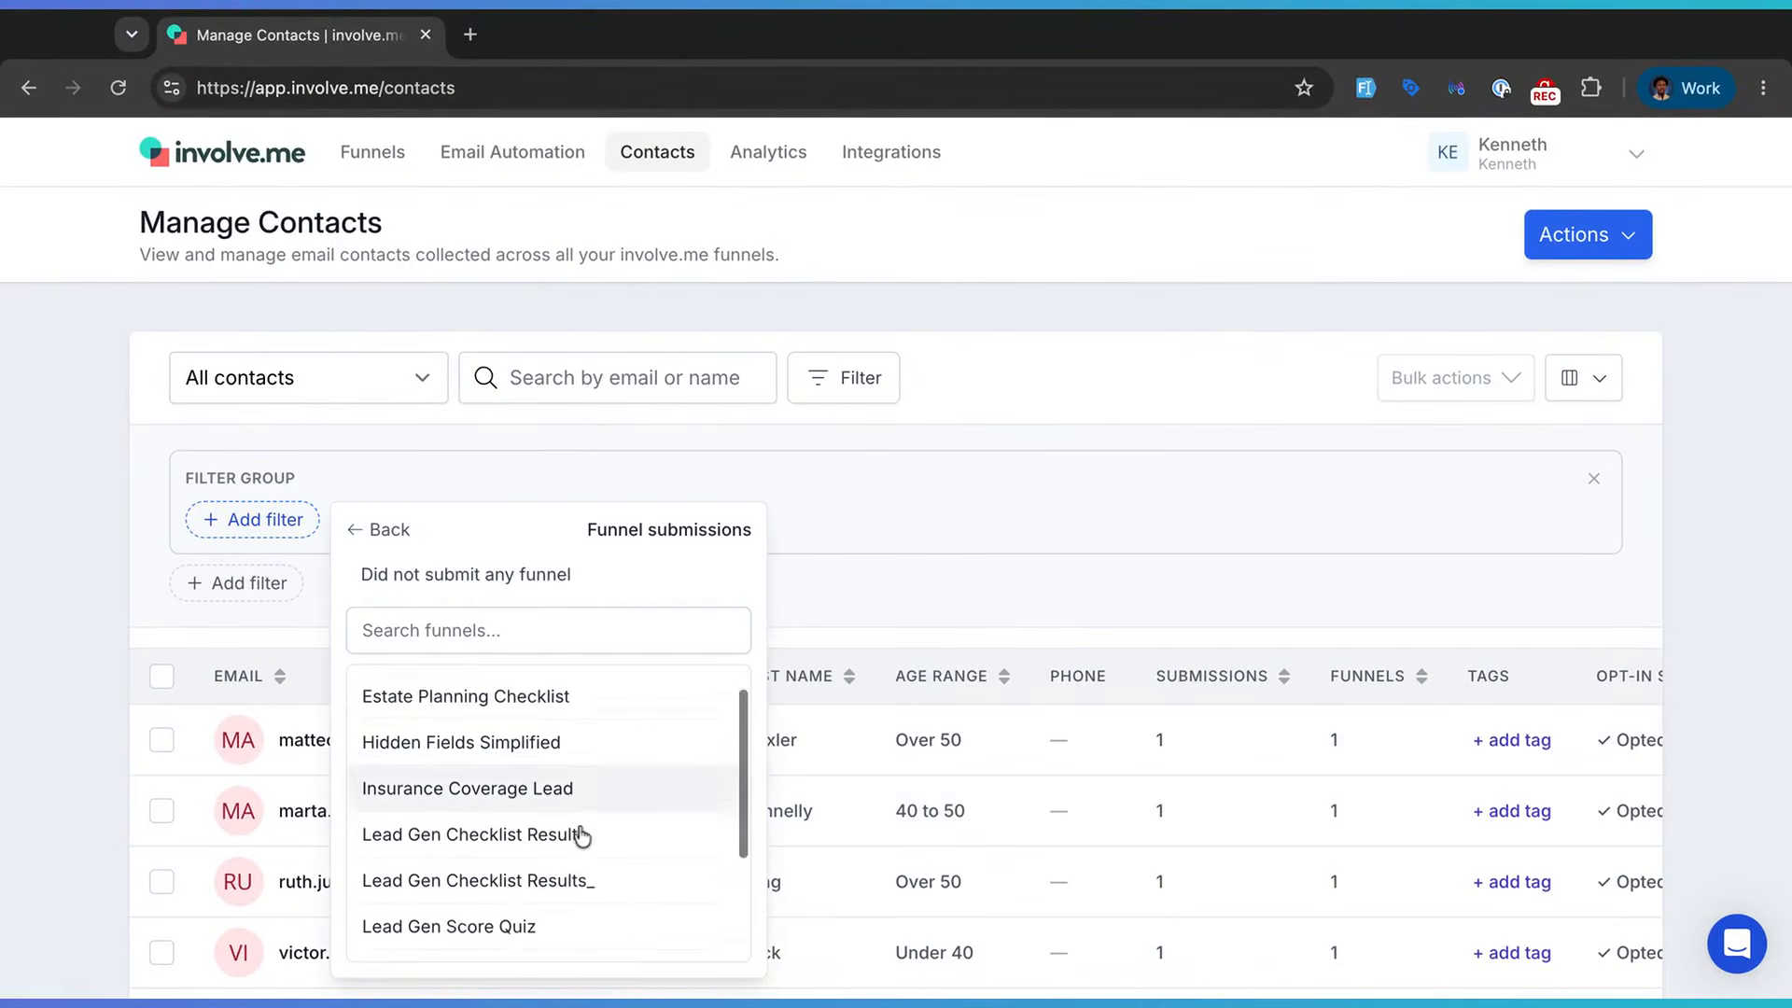
scroll(580, 838, down, 2)
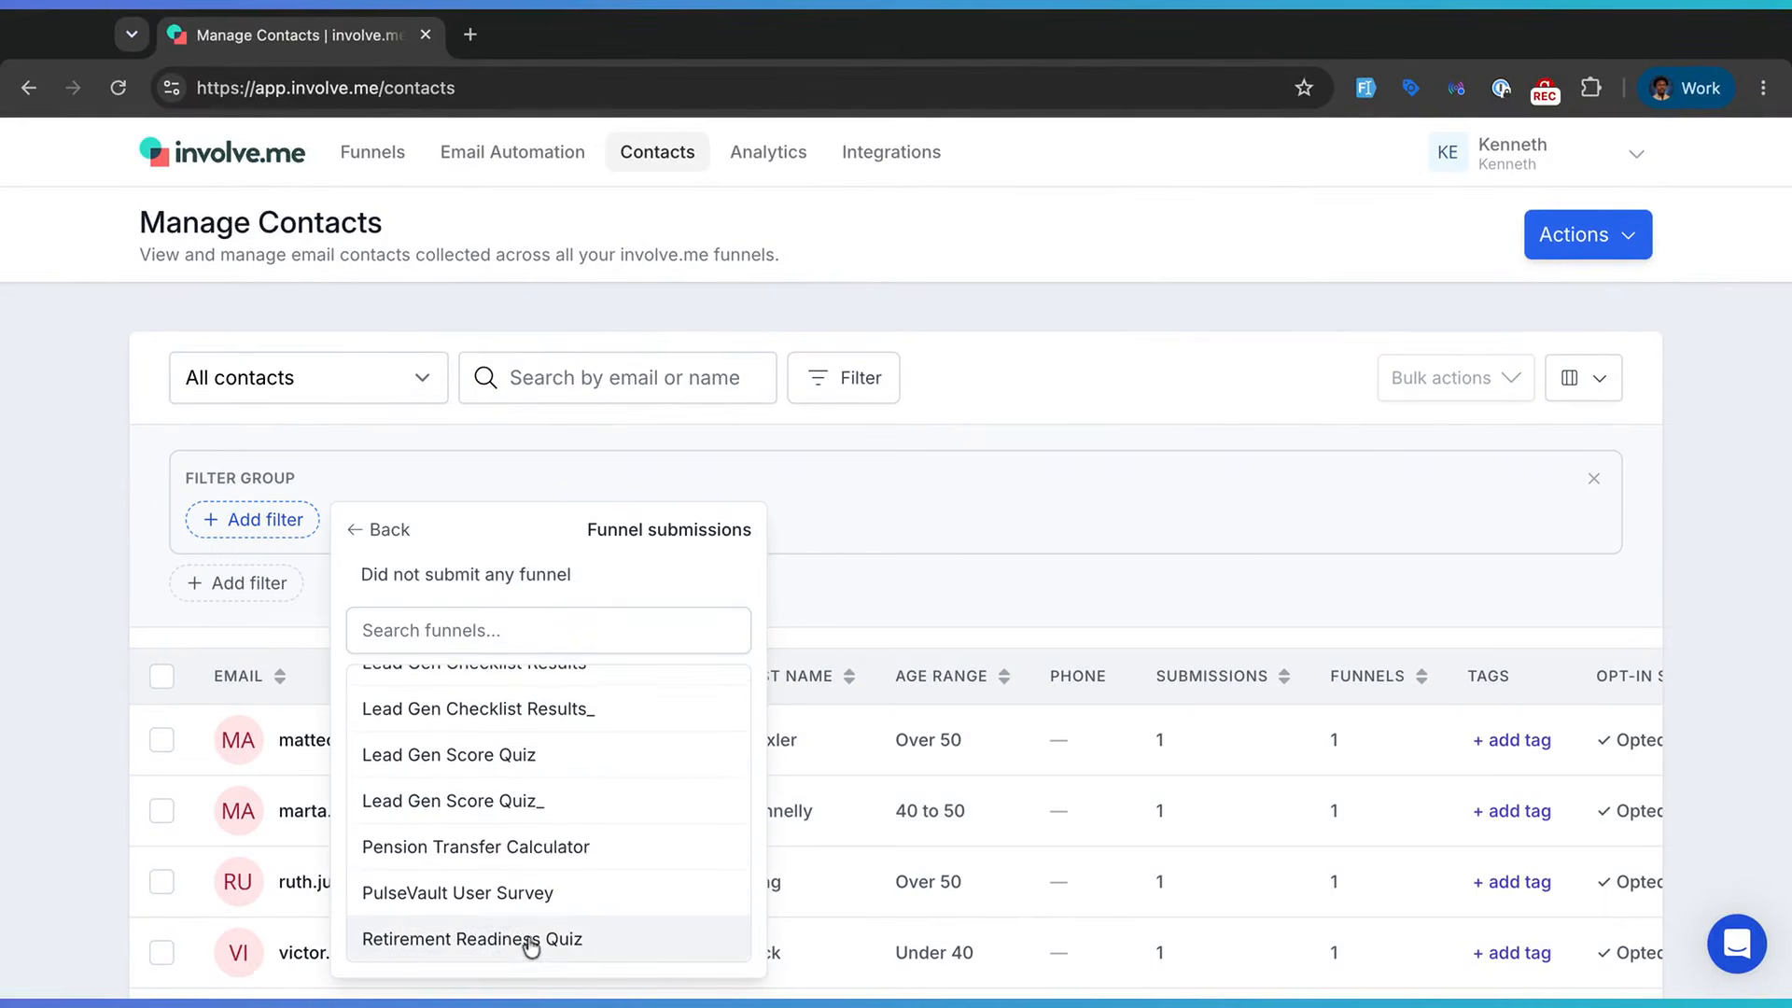
click(530, 942)
- Add Pension Transfer Calculator and Estate Planning Checklist submissions to the group, joined by OR
click(662, 519)
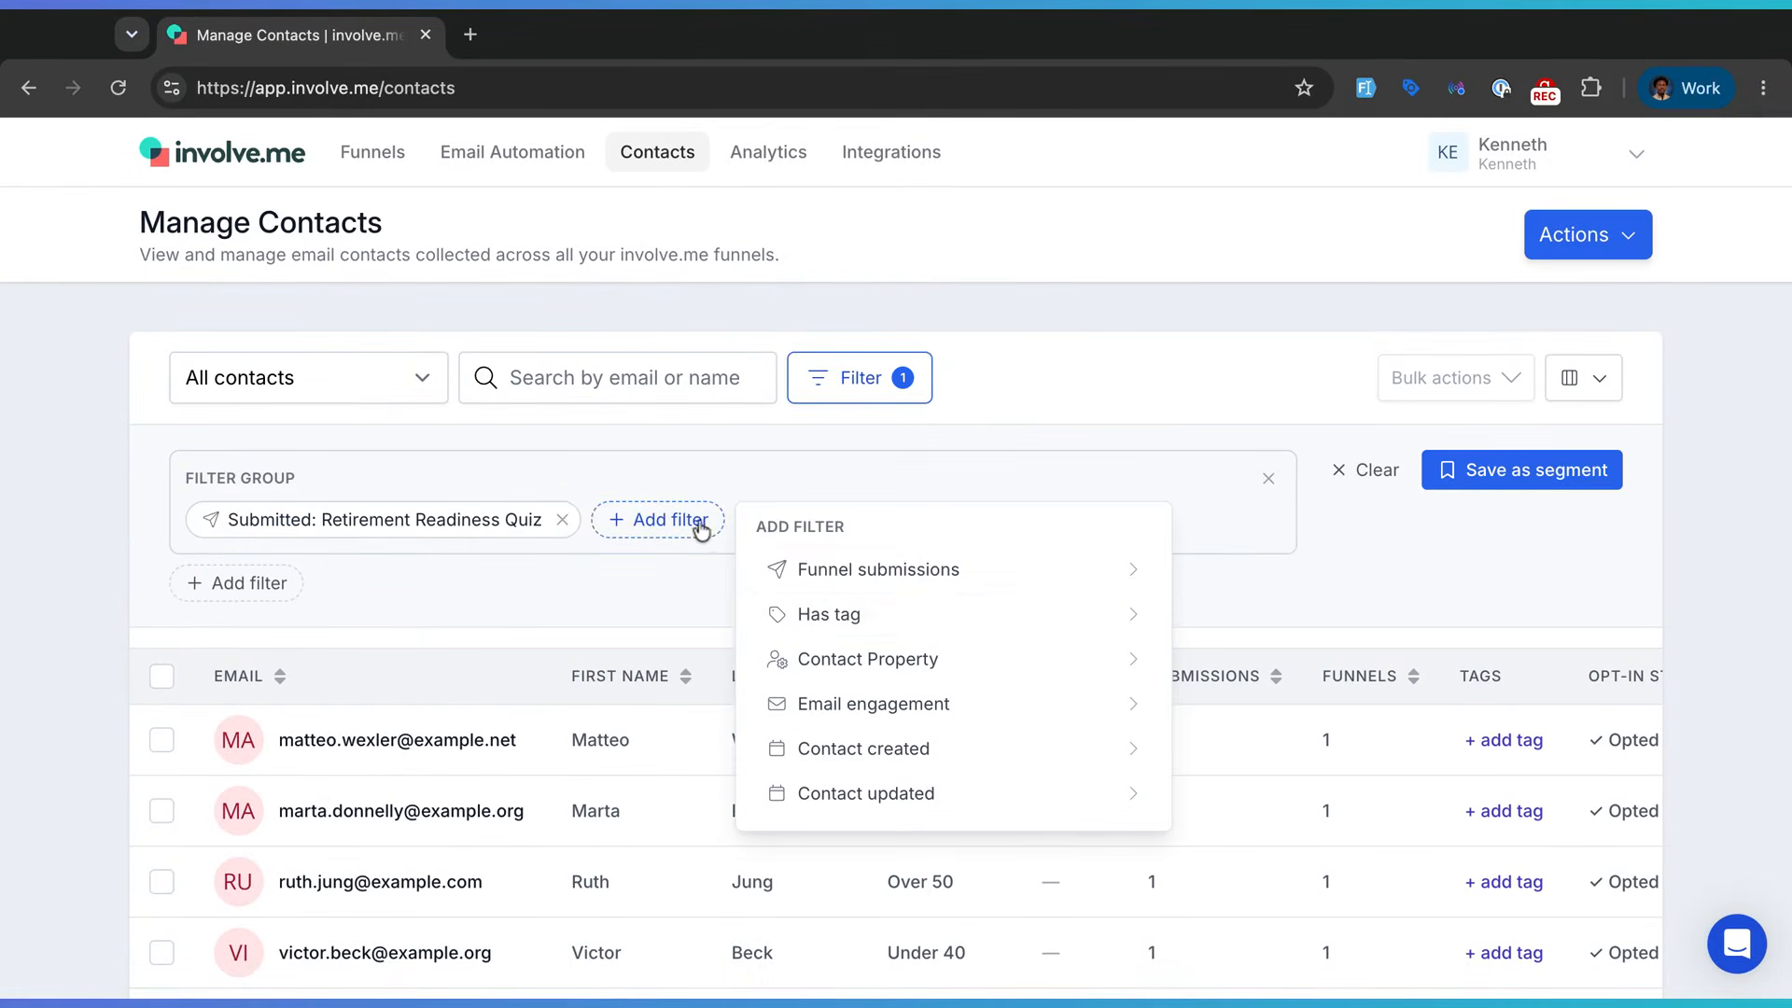
click(940, 586)
scroll(938, 821, down, 3)
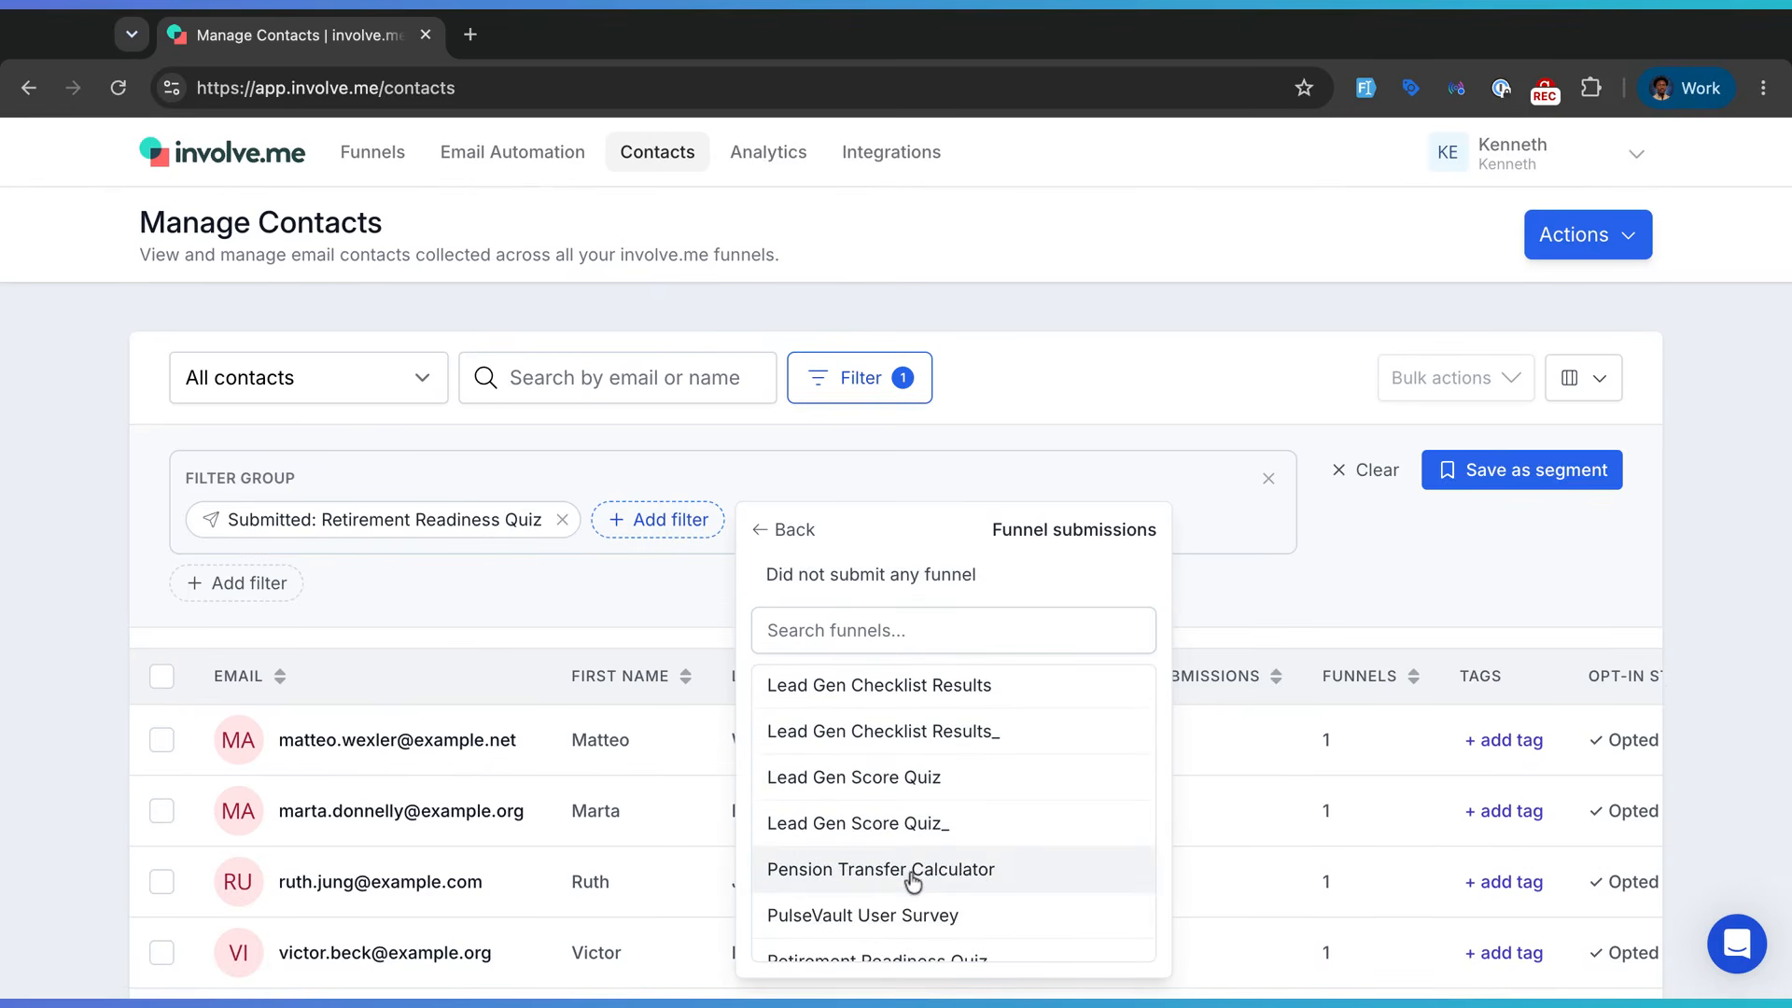
click(912, 874)
click(640, 521)
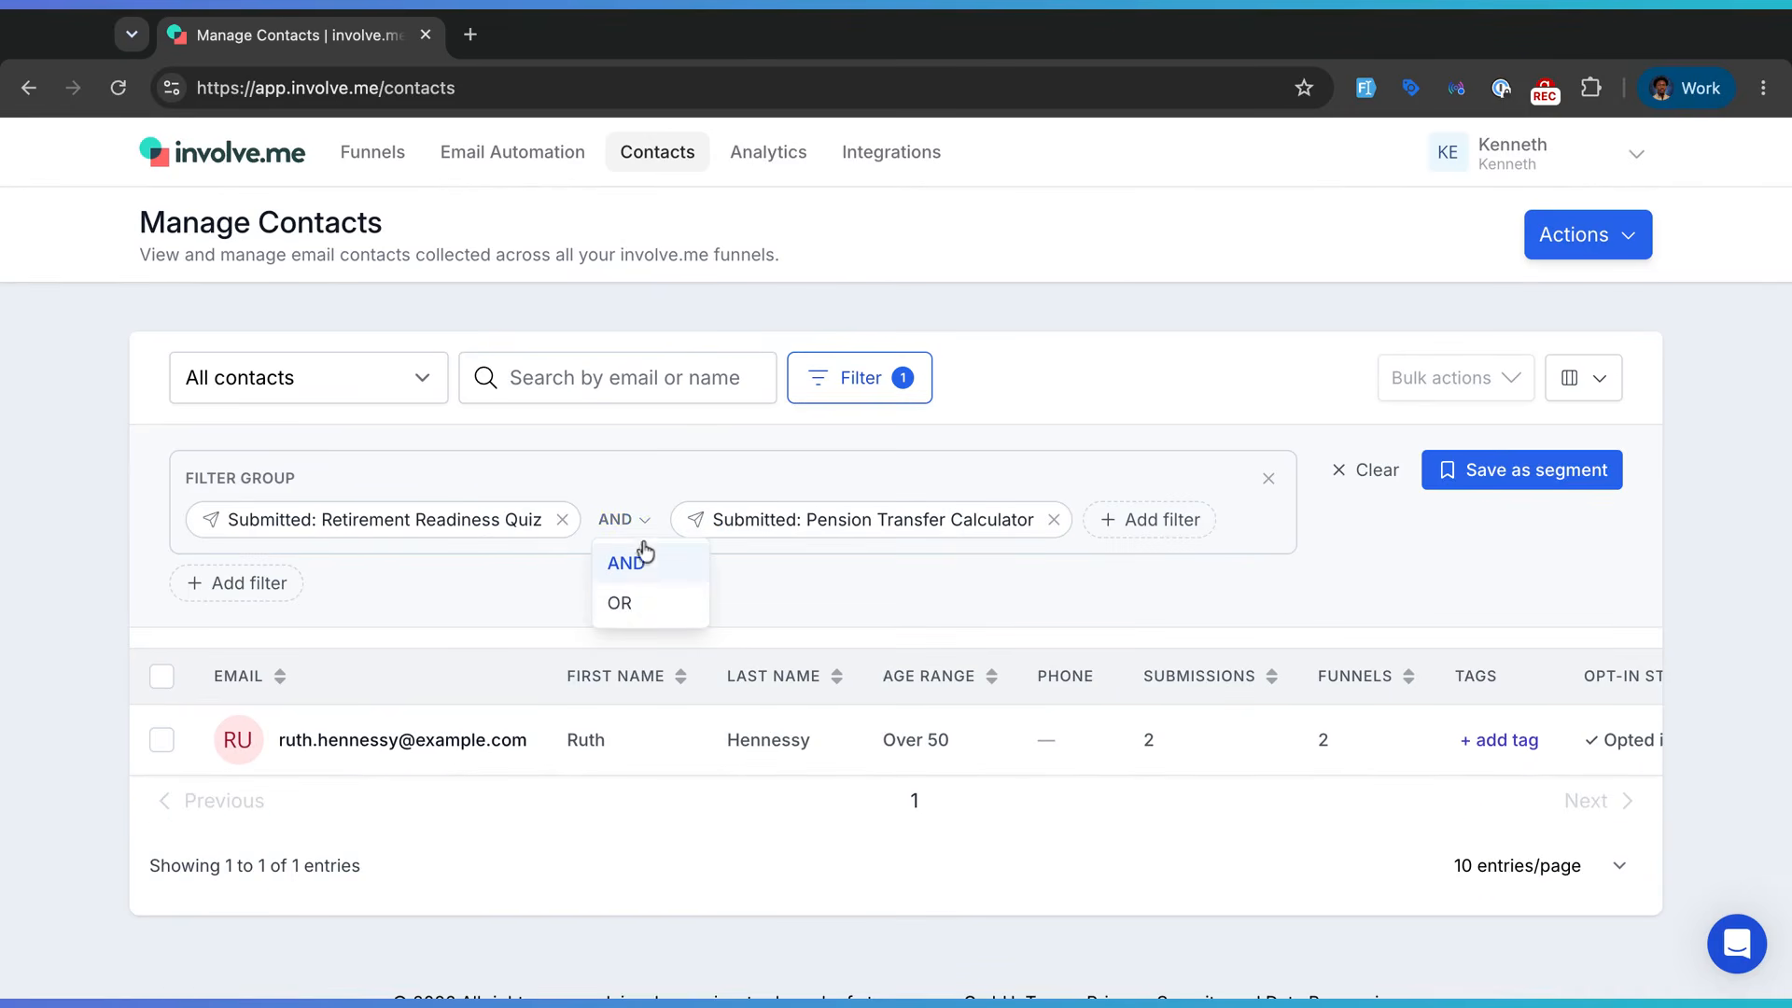
click(642, 606)
click(1153, 520)
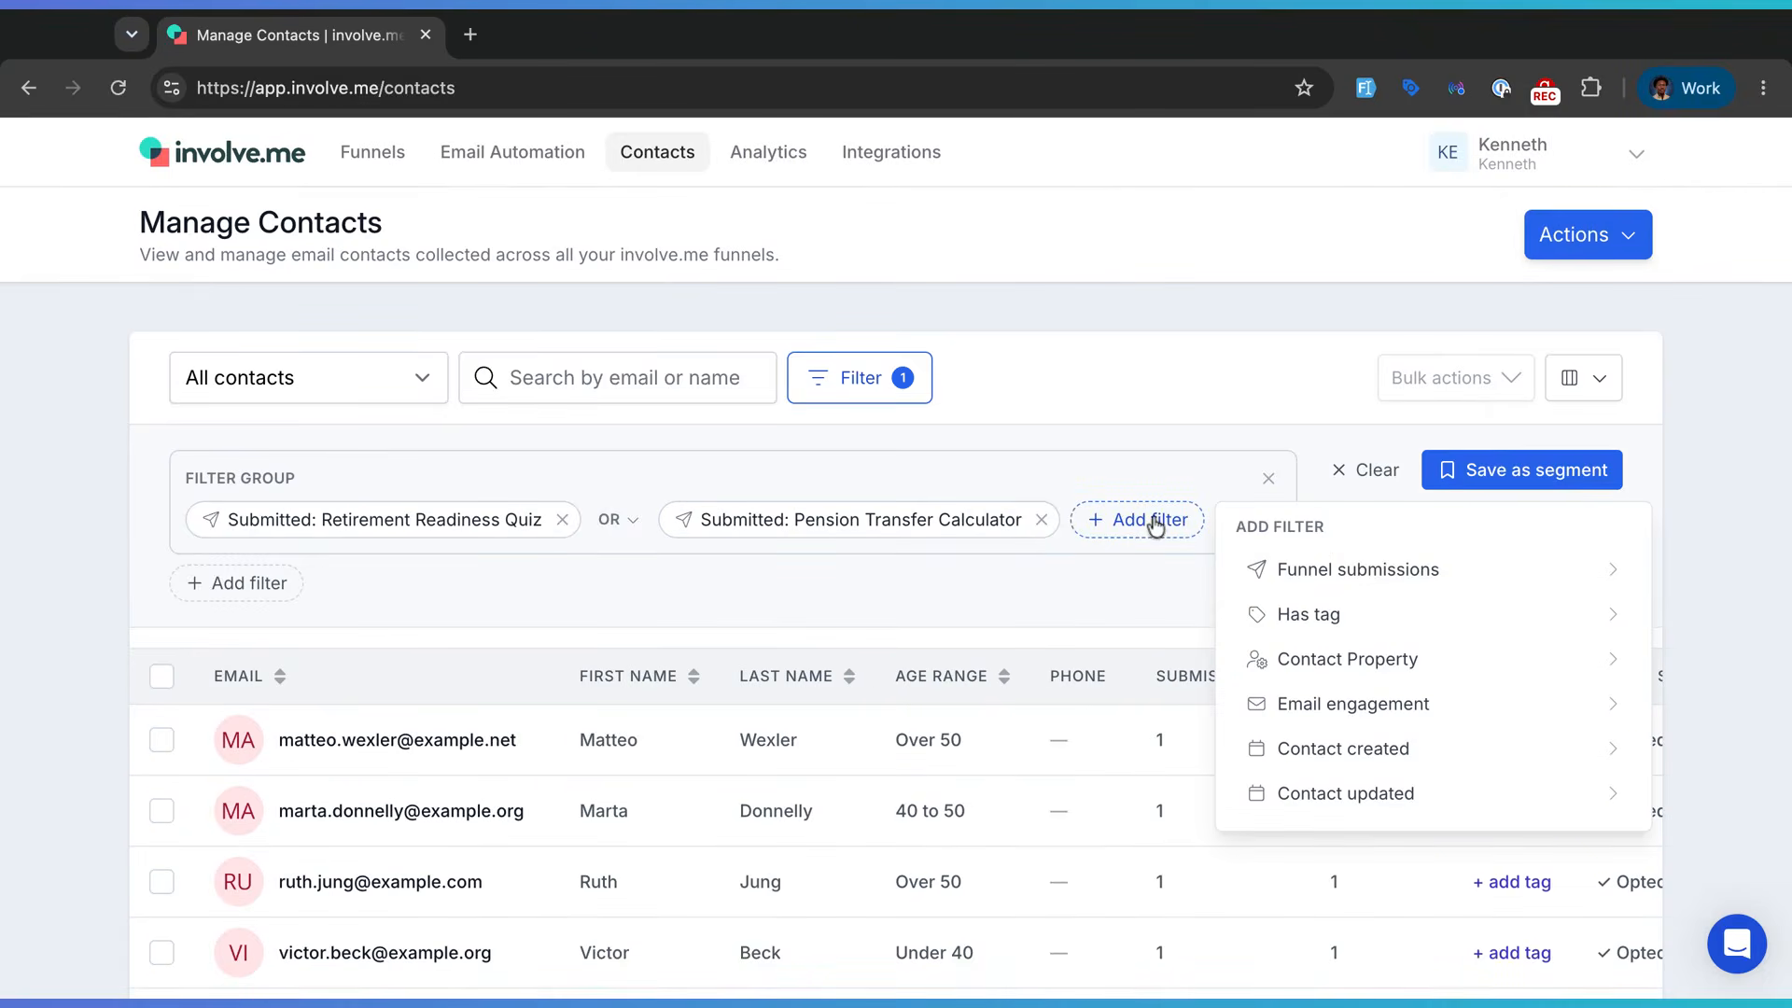
click(1400, 580)
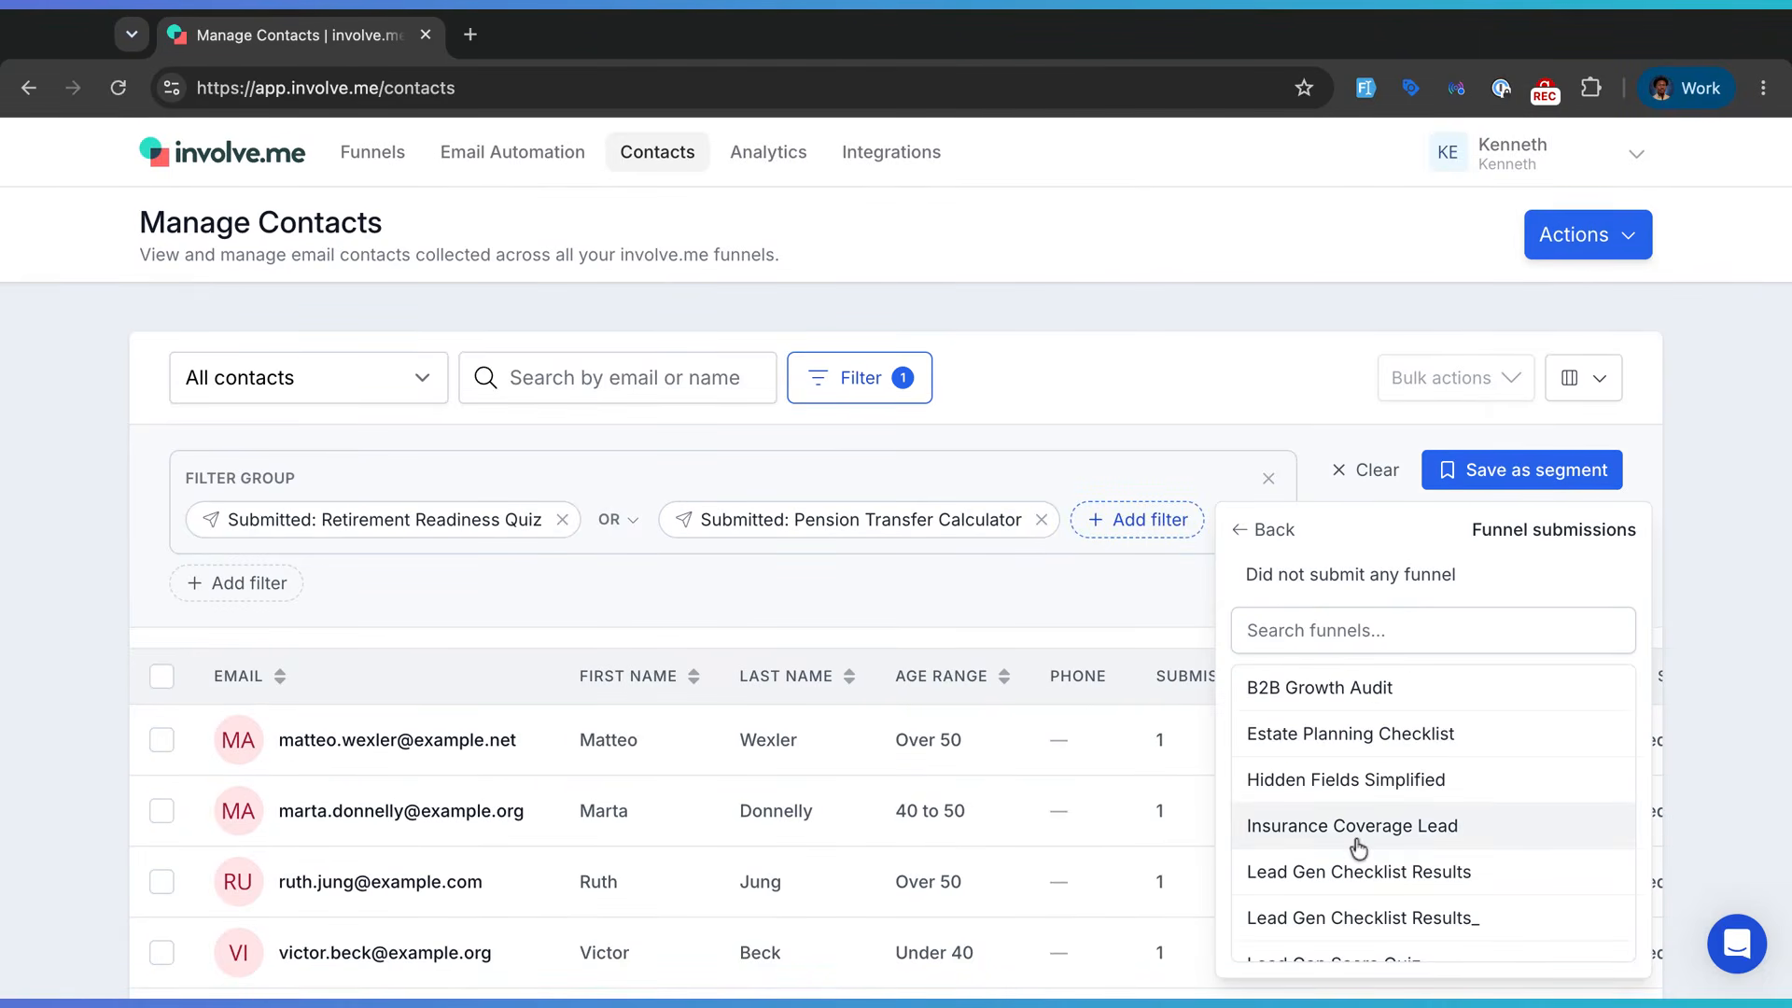
click(1397, 744)
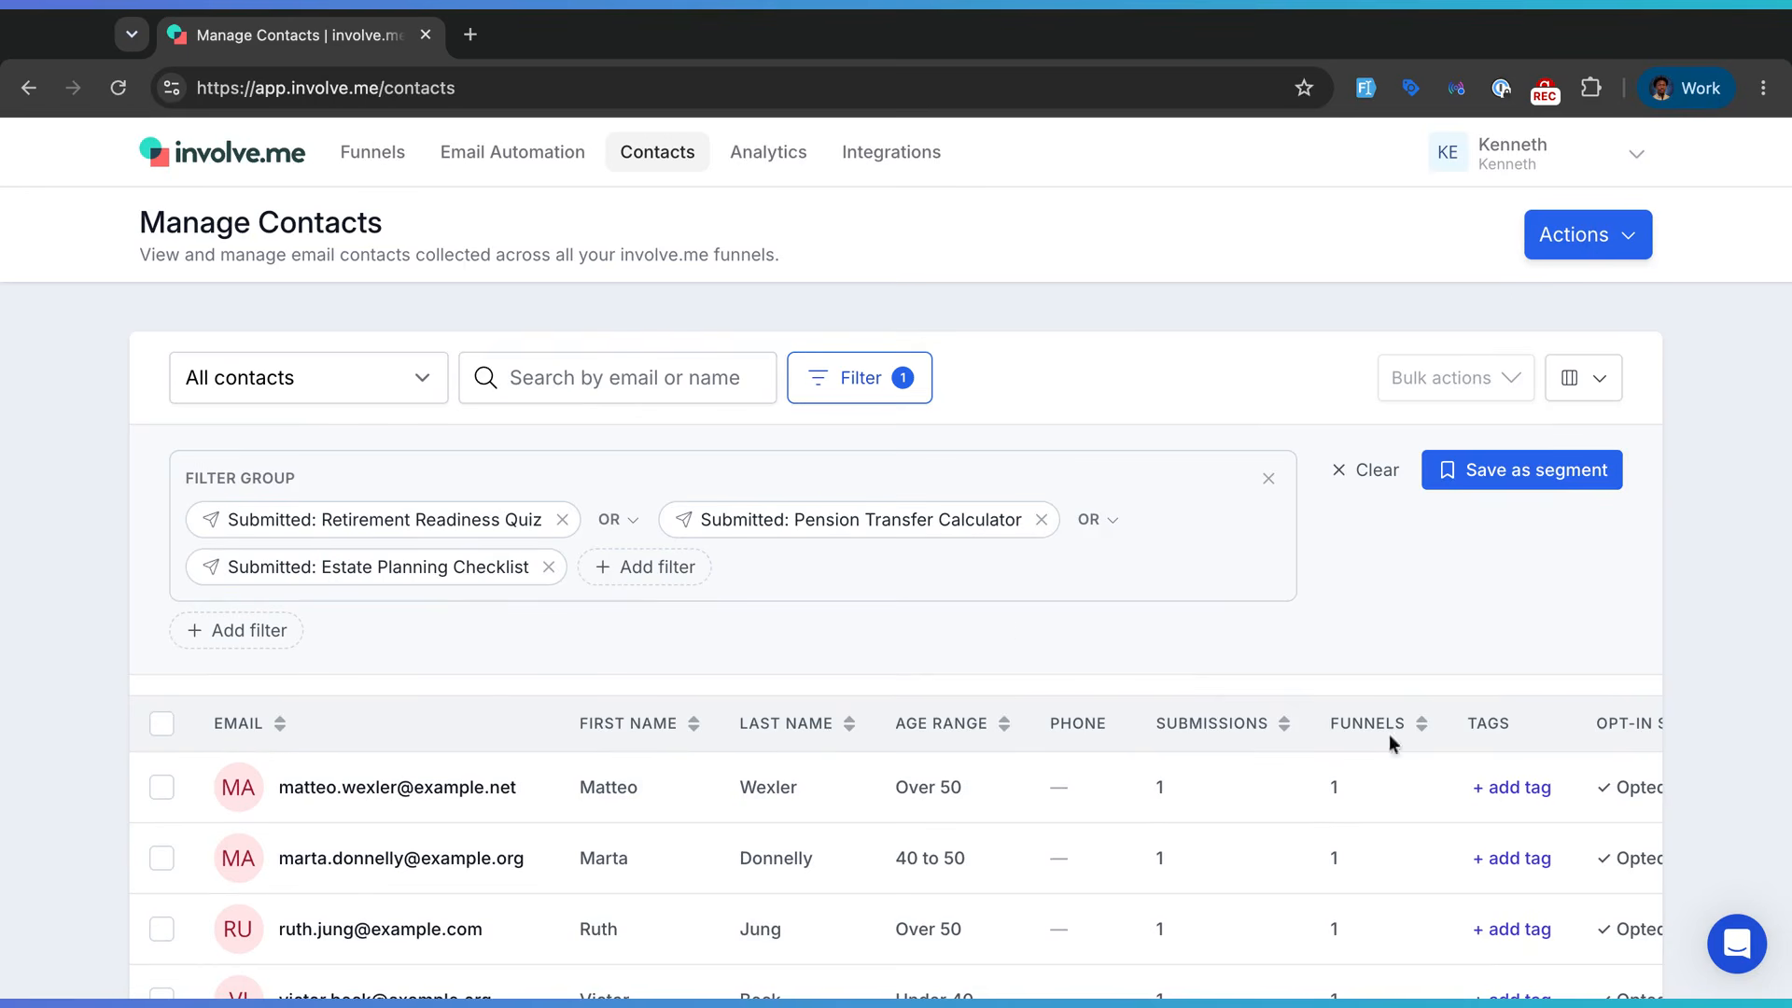
- Add a separate Age range is Over 50 property filter and choose Save as segment
click(270, 640)
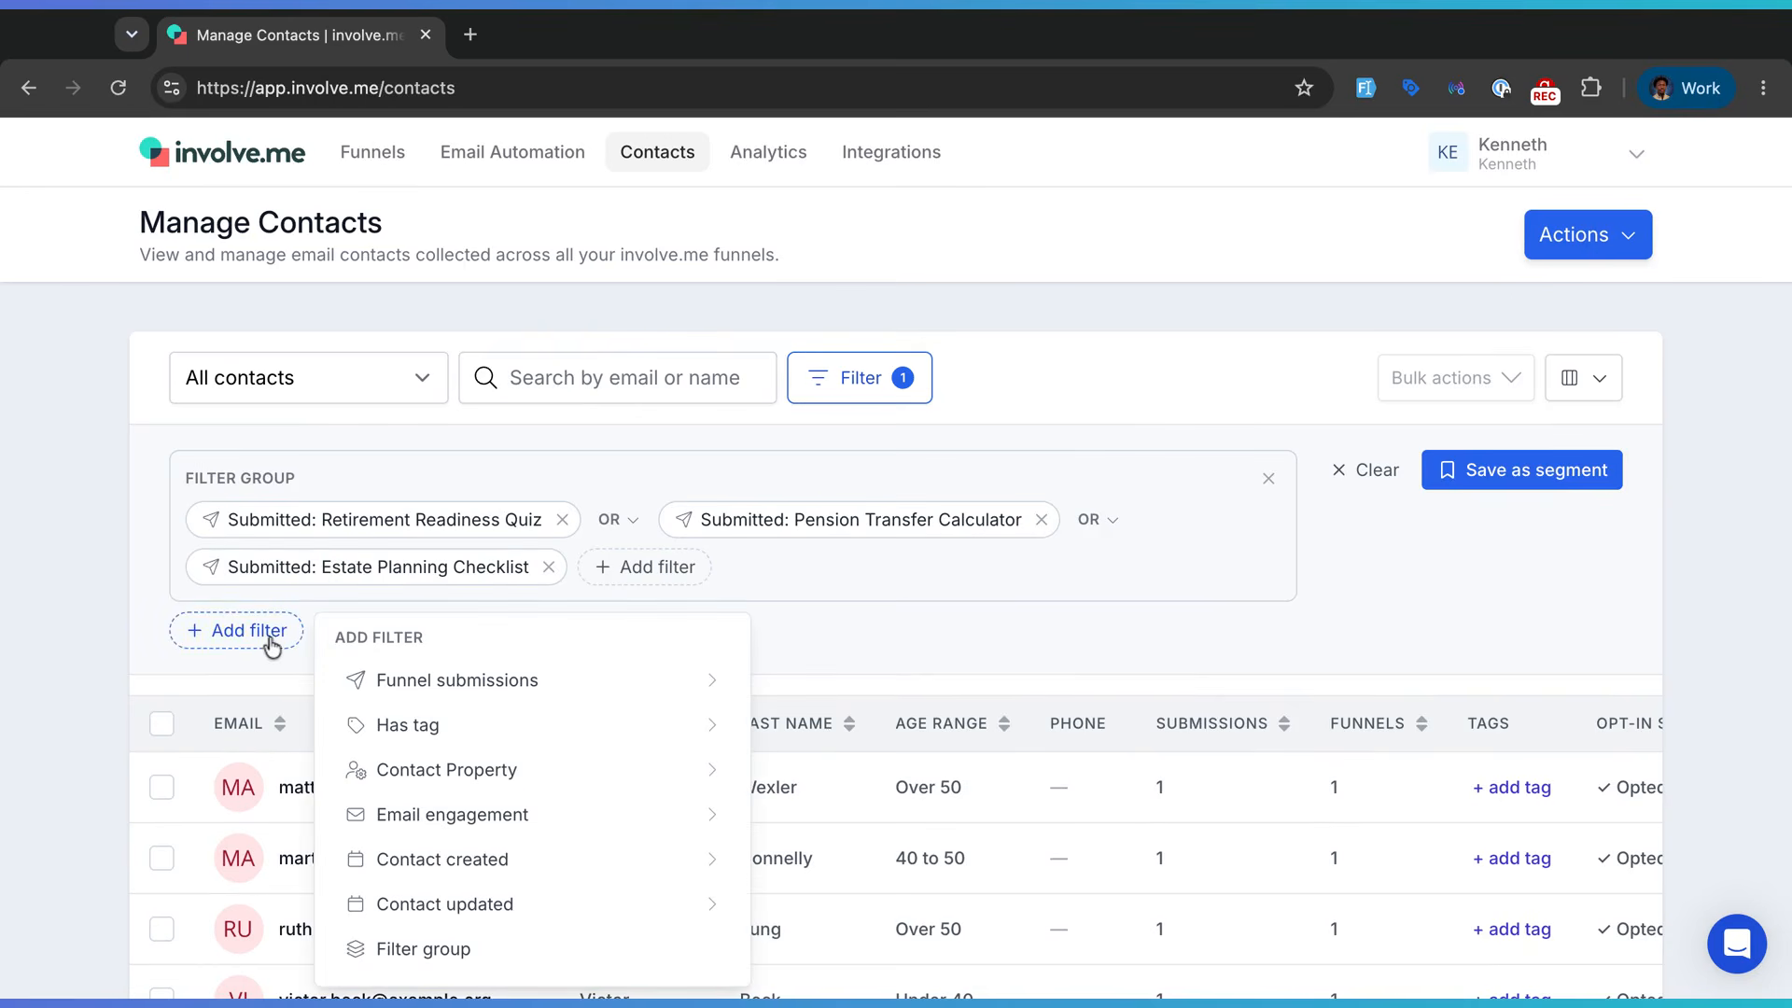
click(710, 777)
scroll(380, 502, down, 5)
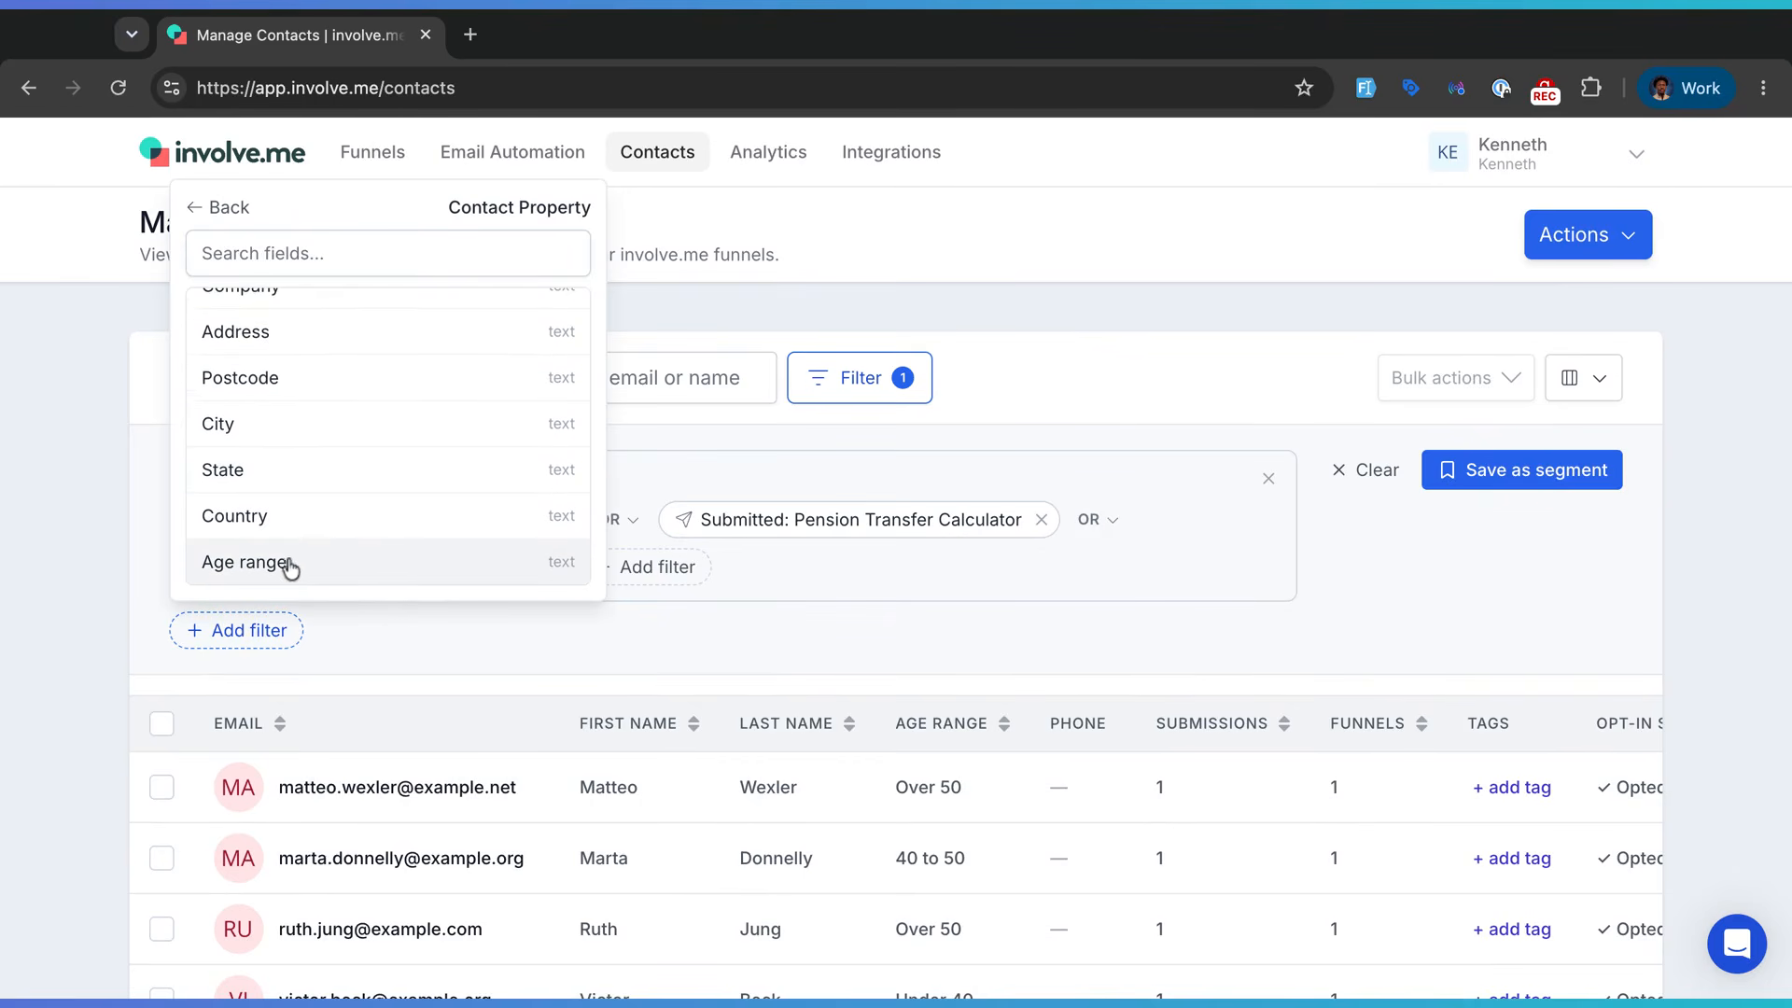
click(380, 564)
click(512, 728)
click(407, 782)
click(402, 783)
text(O)
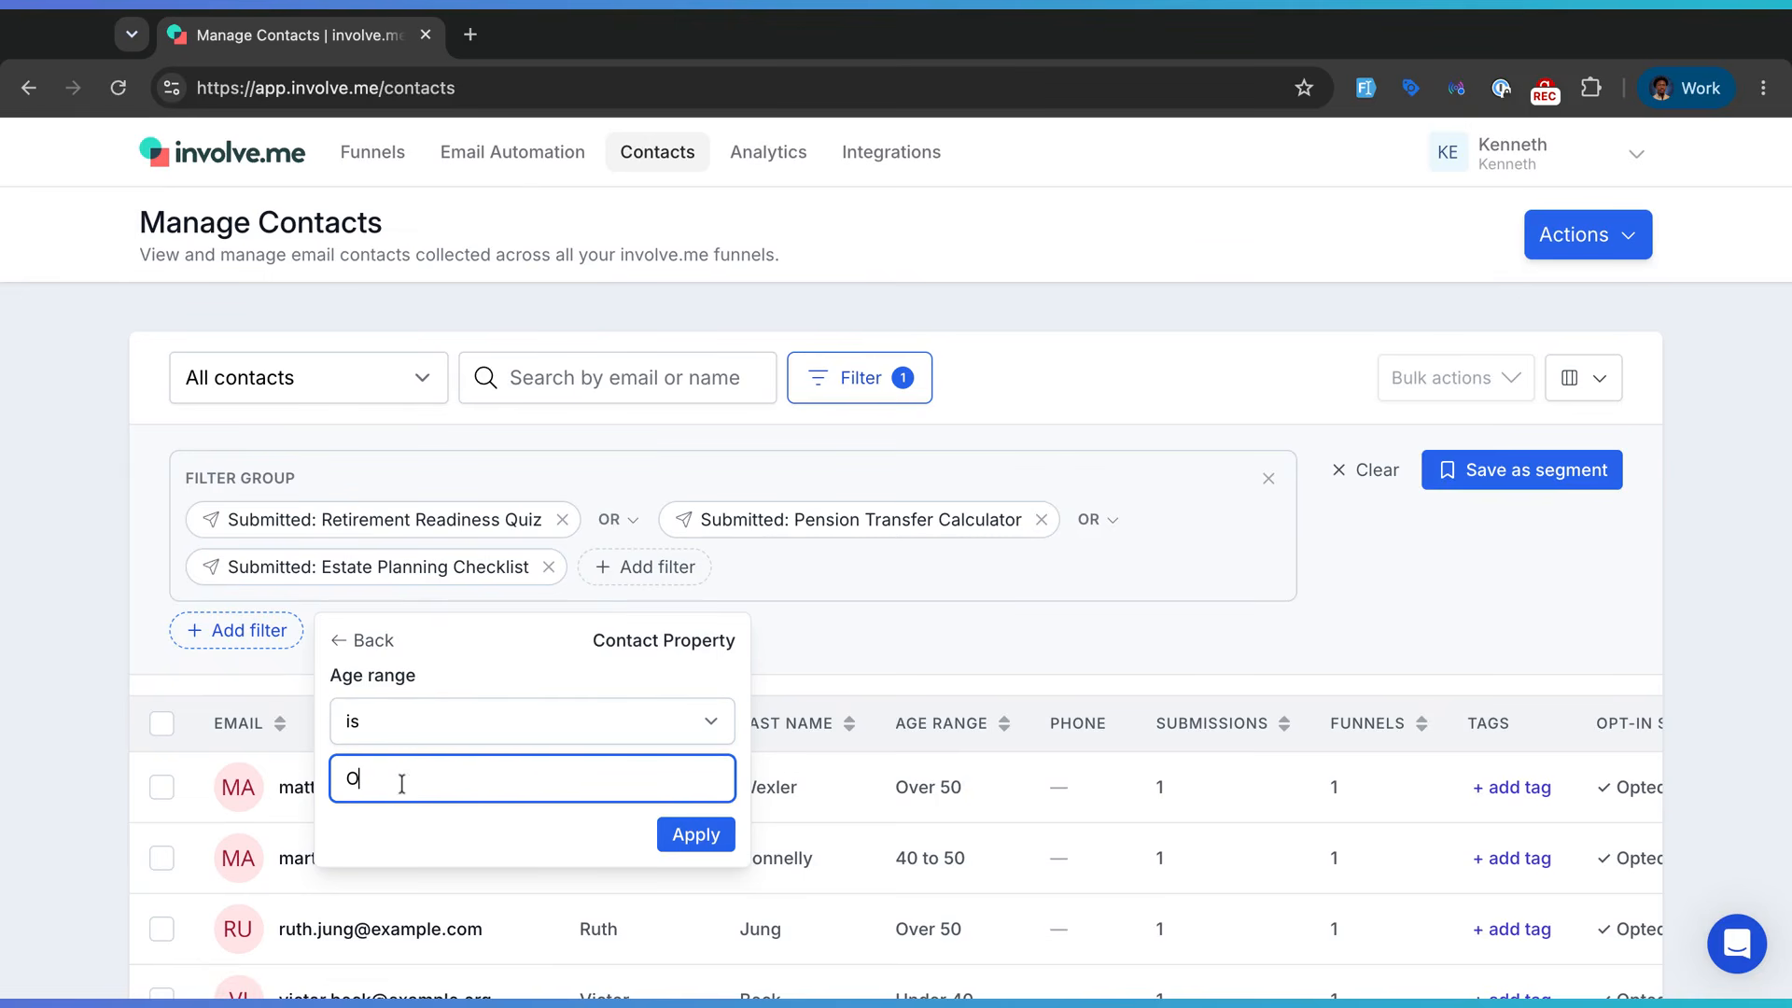
text(ver 50)
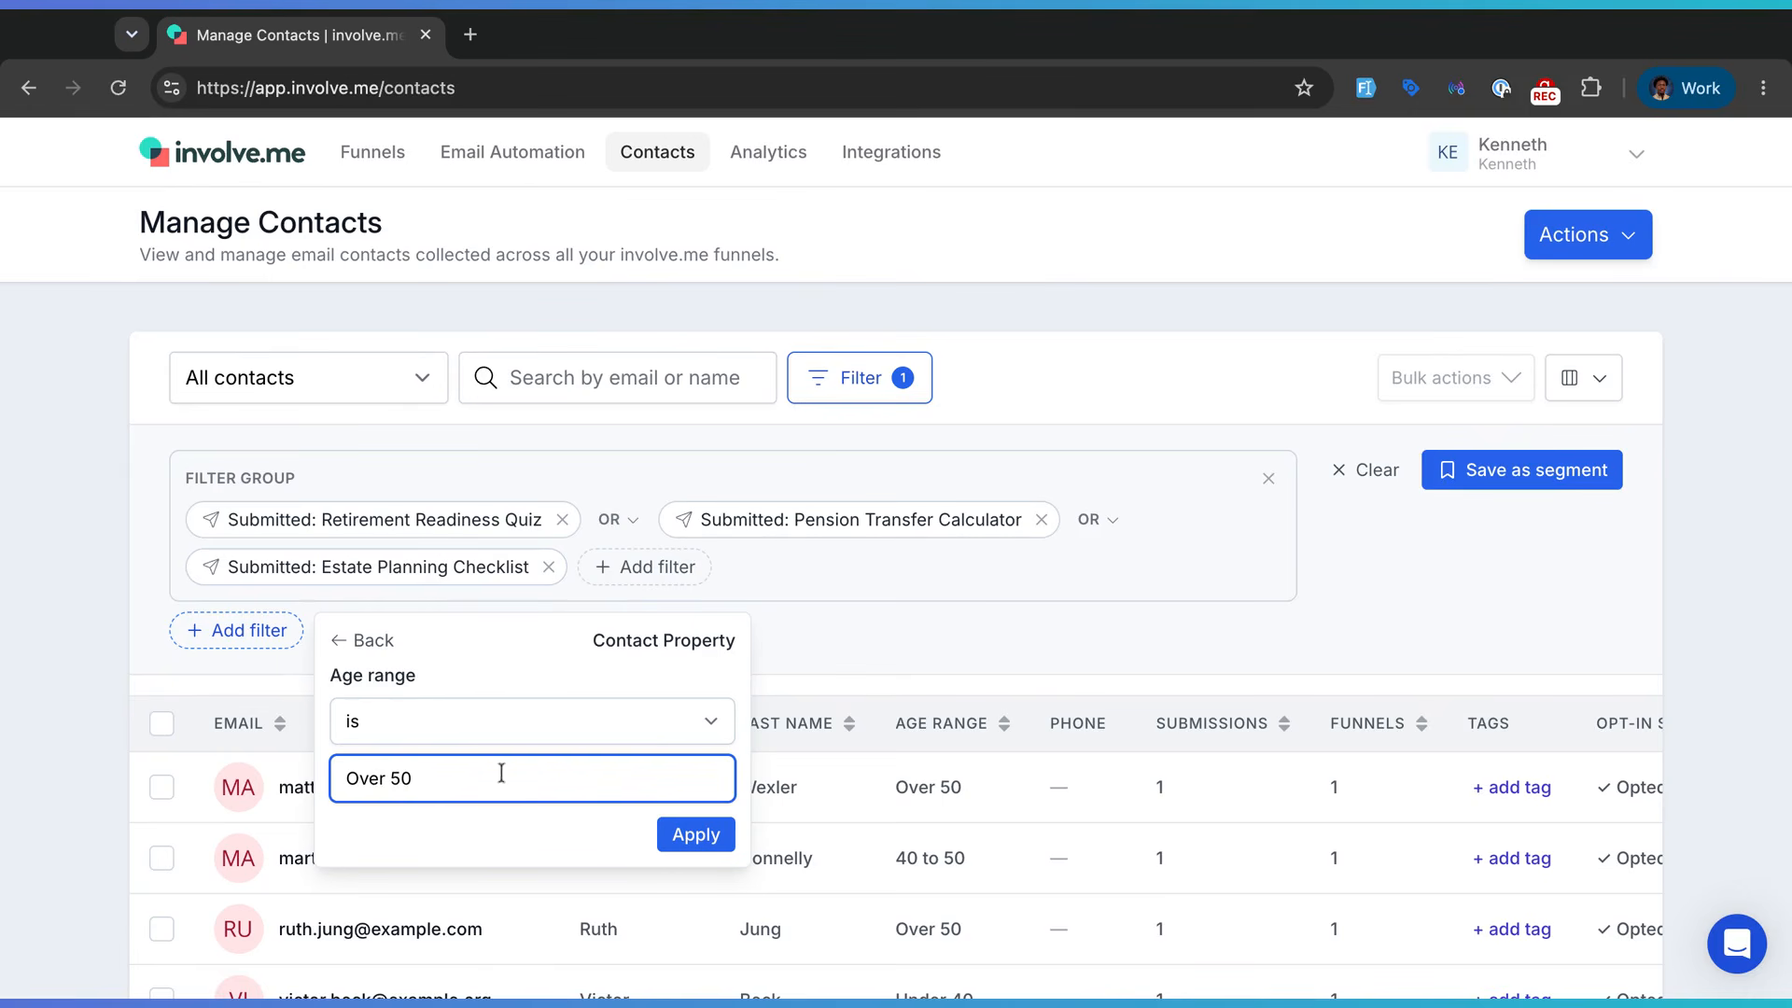
click(681, 834)
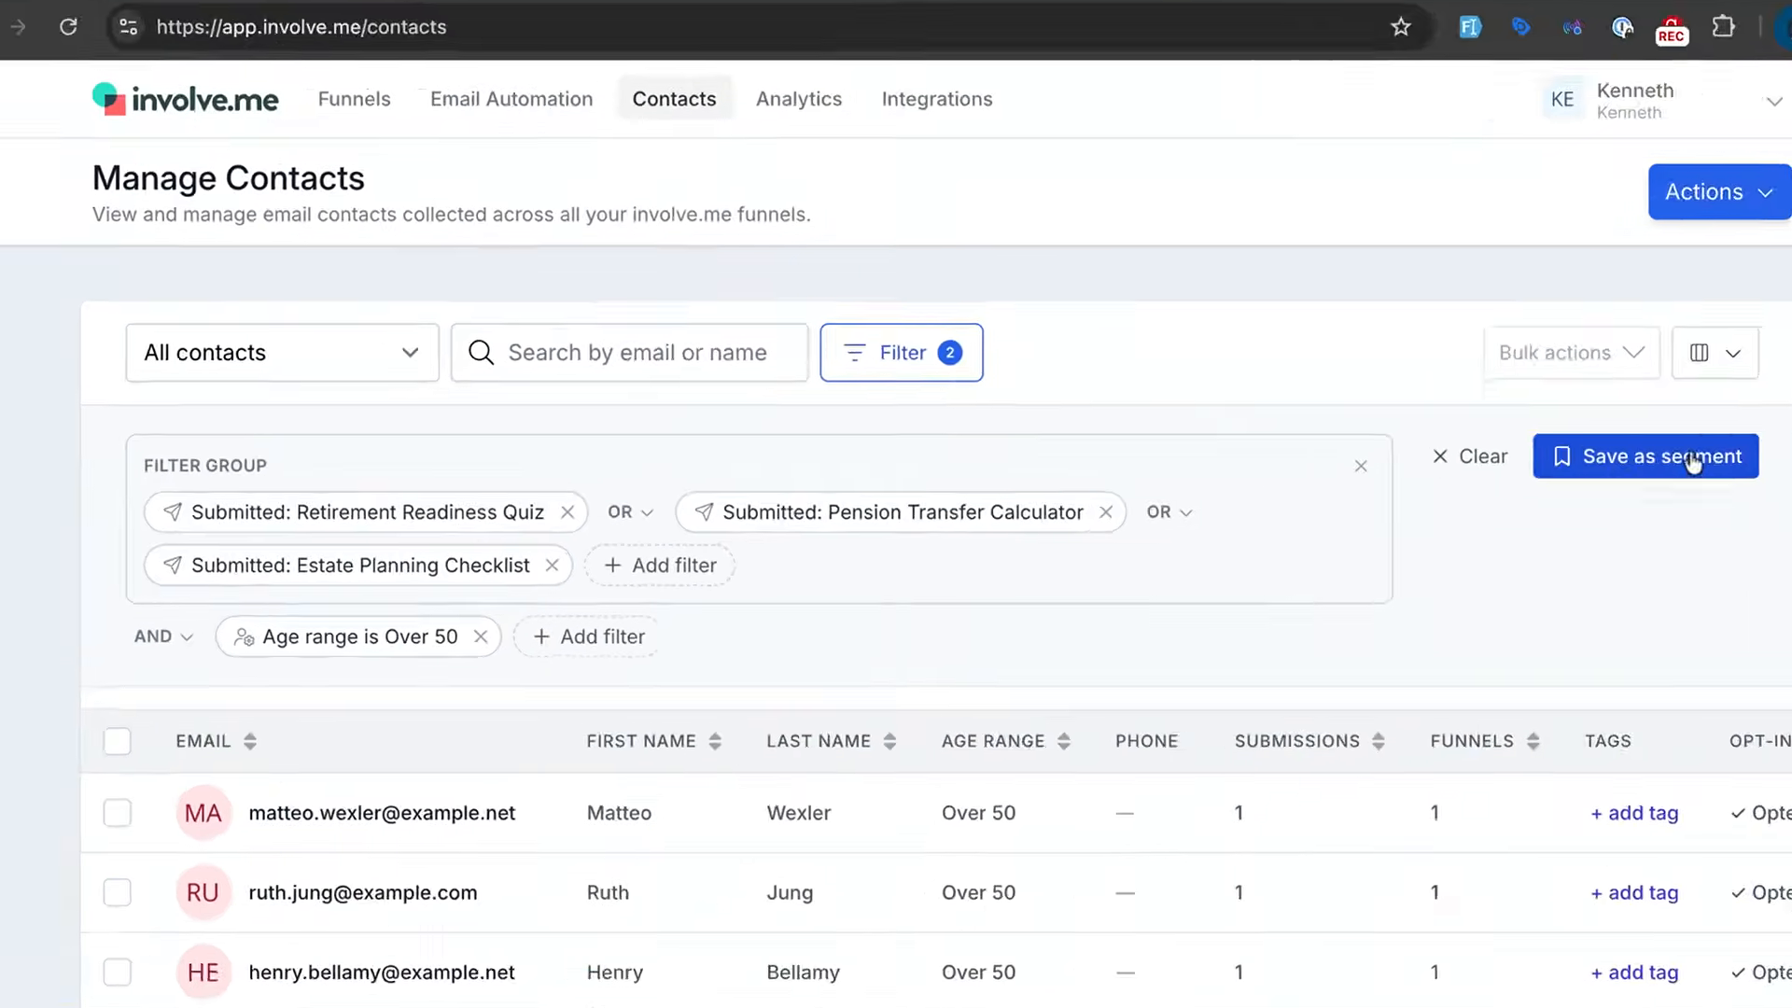
click(1563, 472)
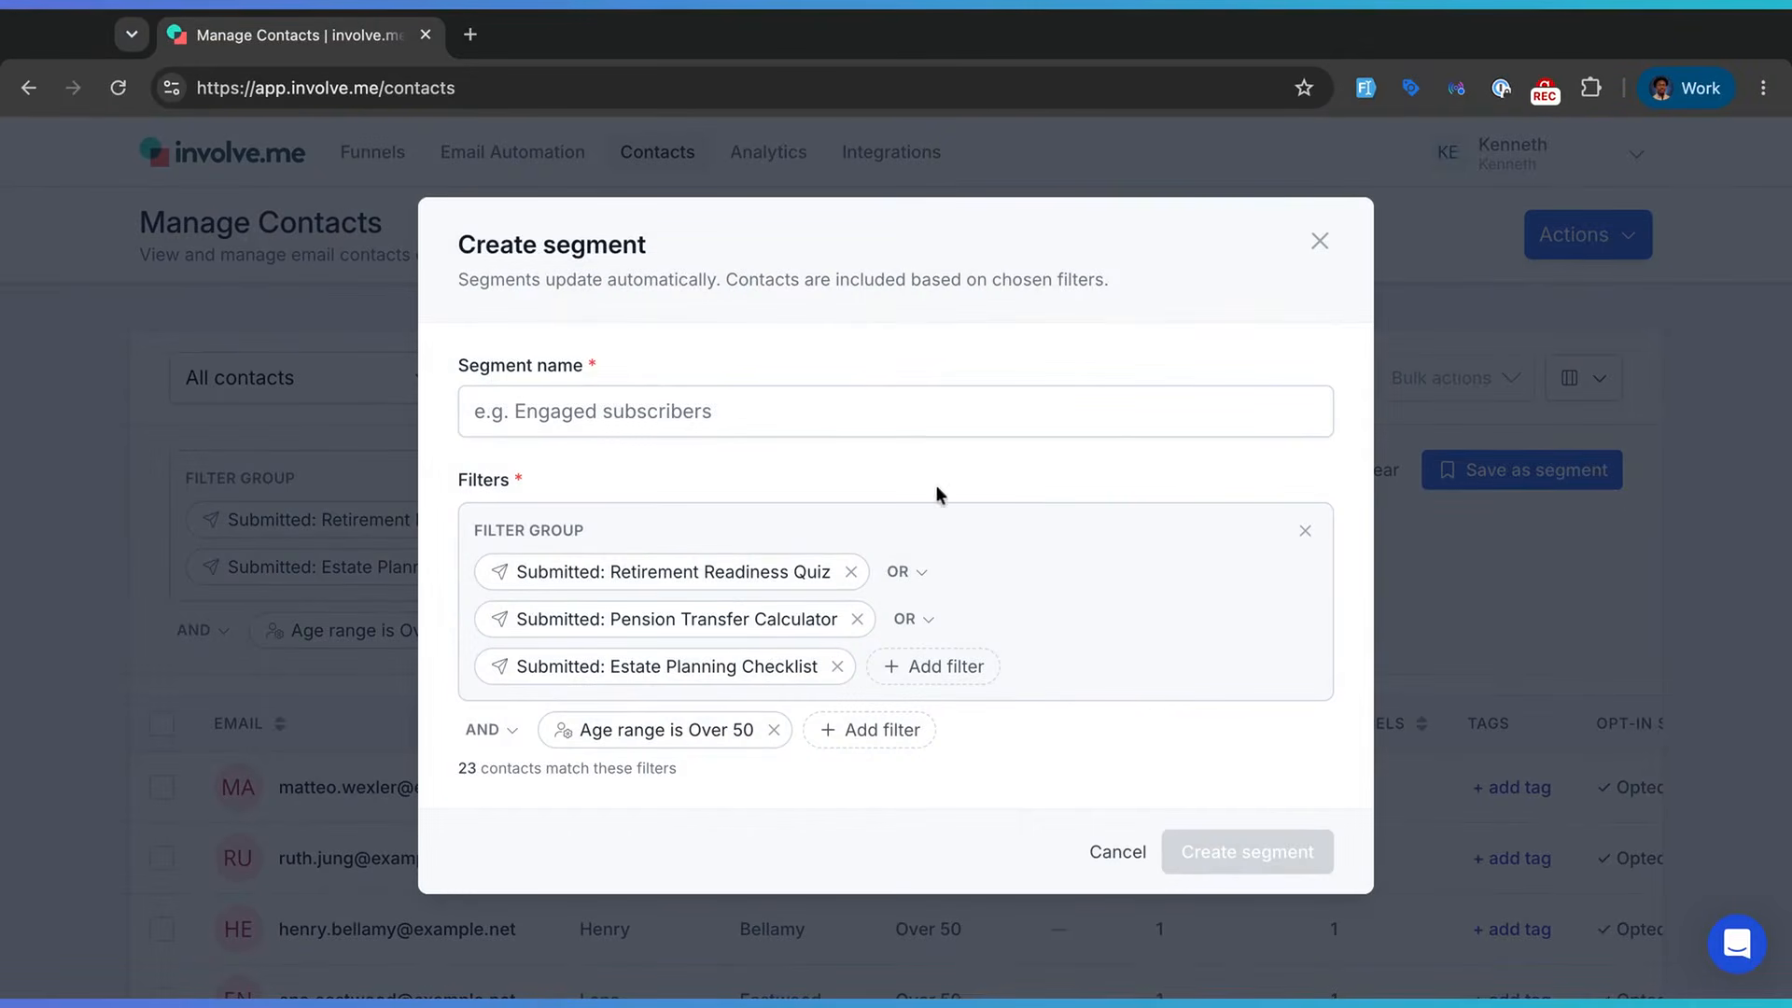
- Create the segment named 'Retirement Ready'
click(537, 416)
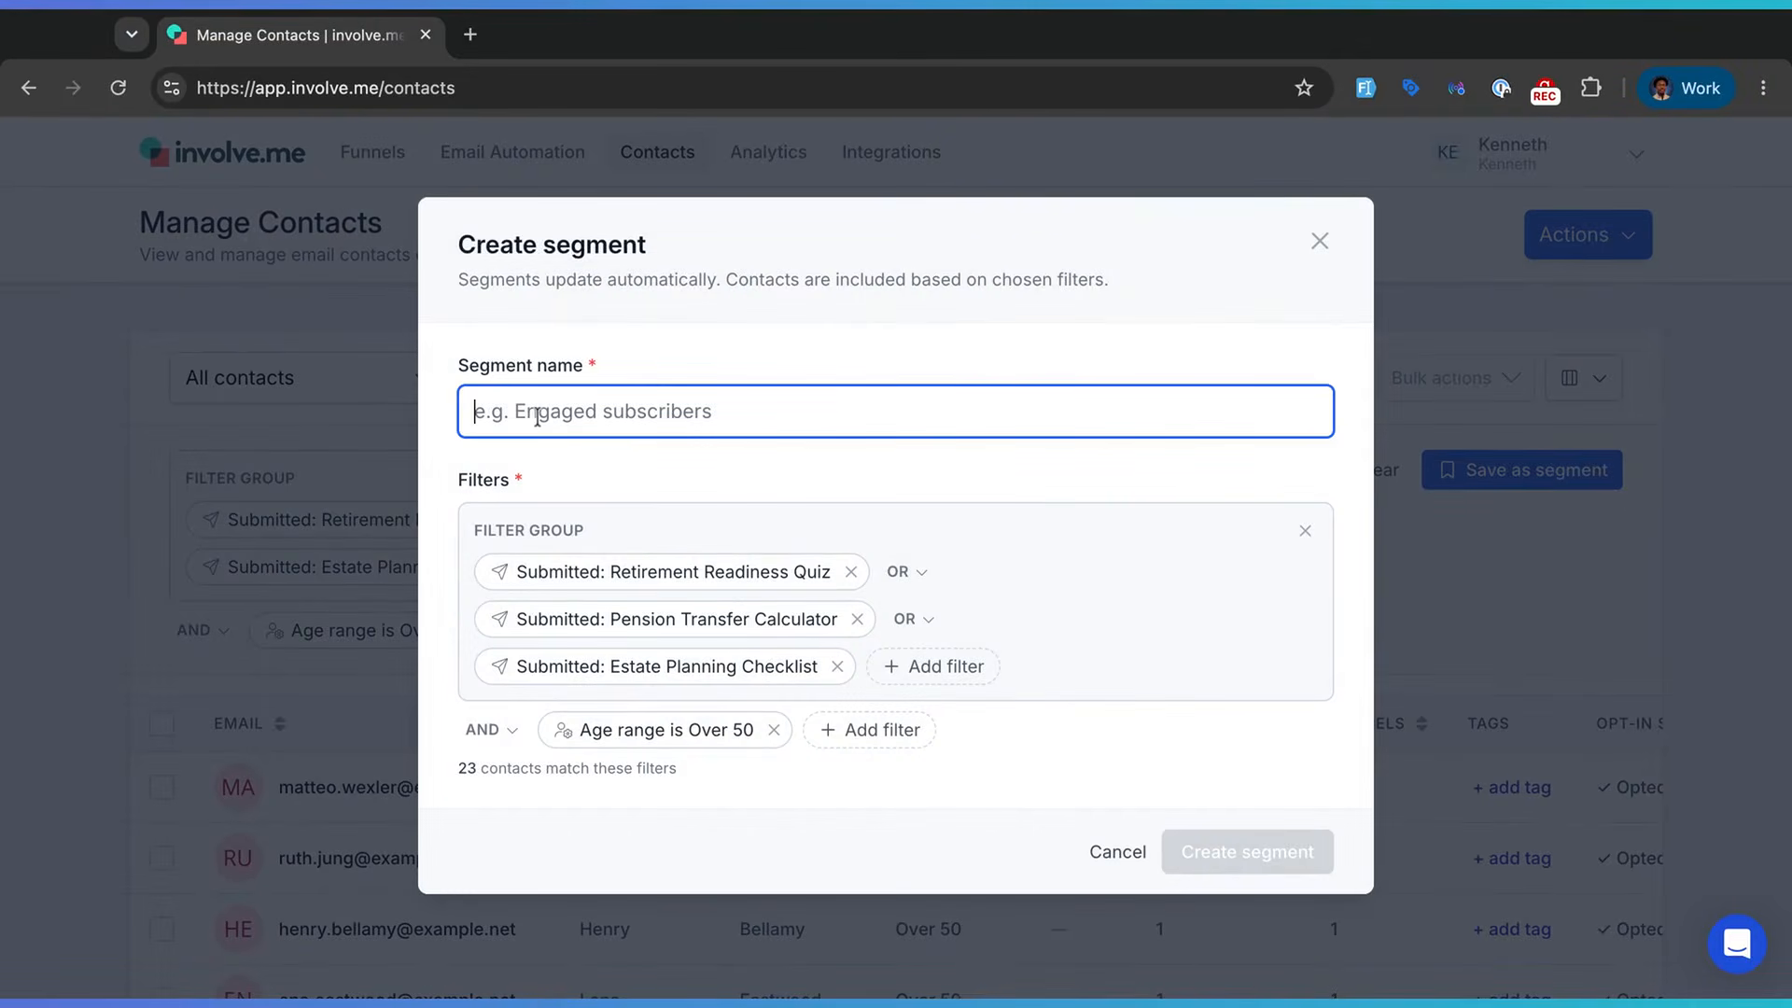
text(Retirement Ready)
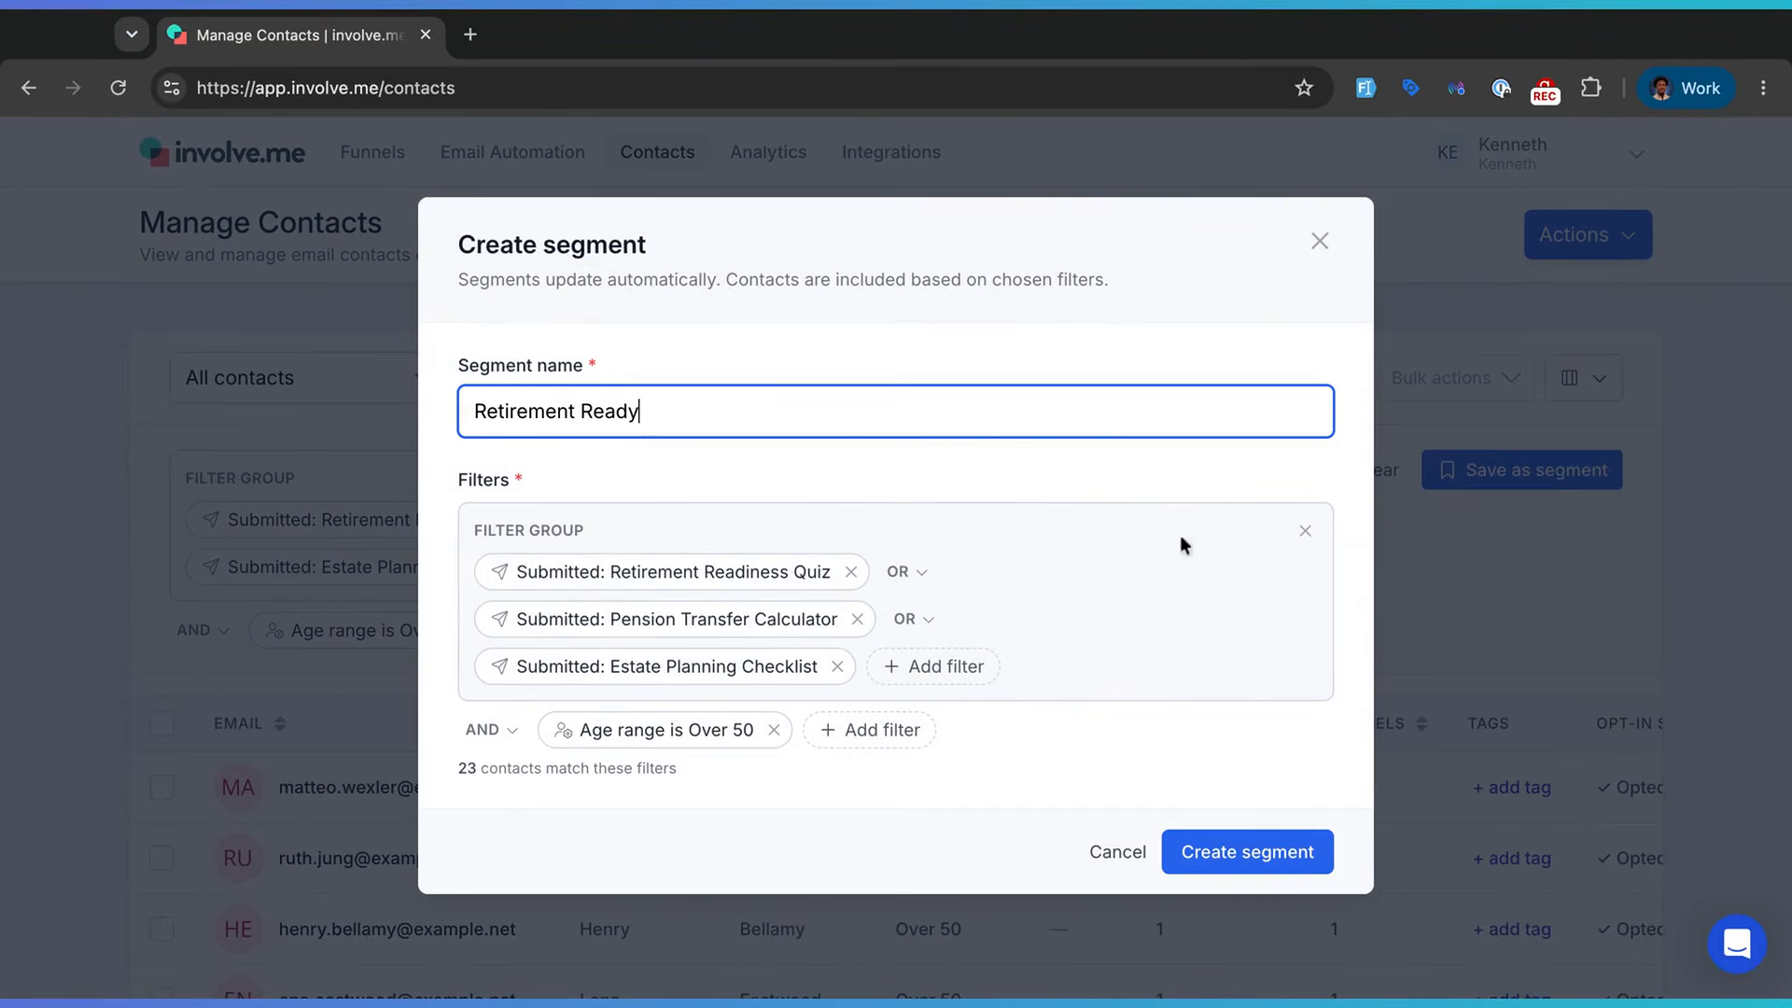
click(1262, 860)
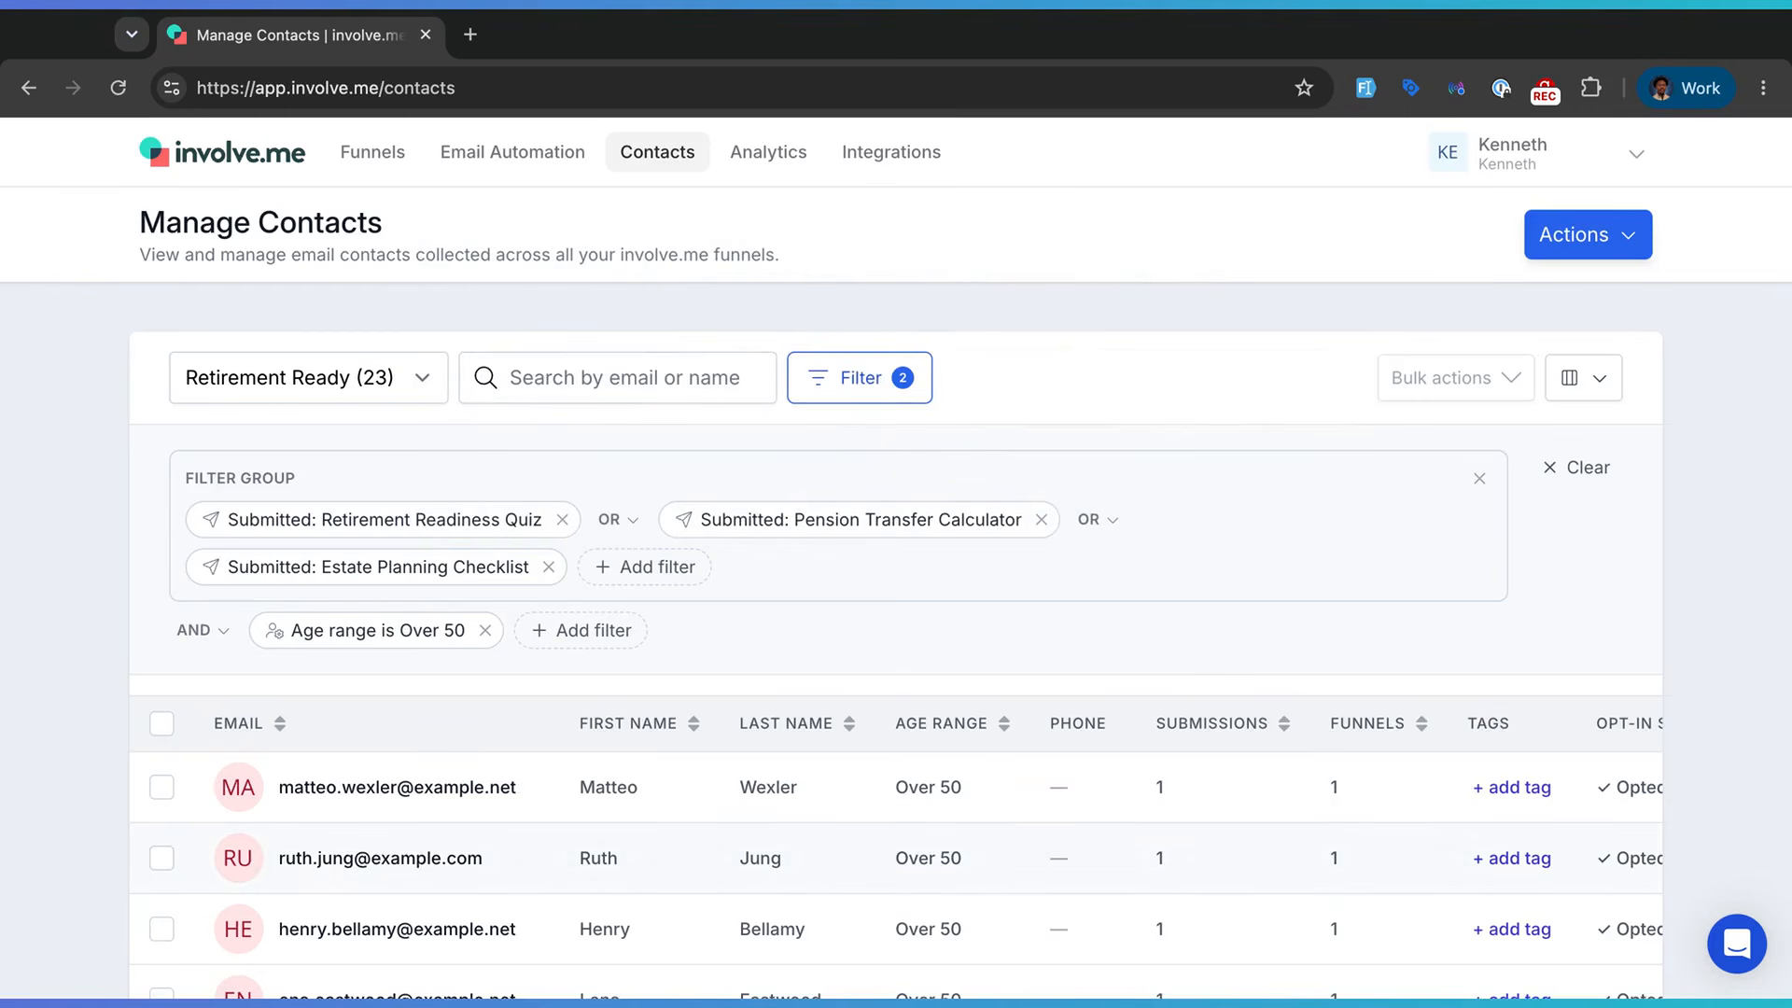
- Clear all contact filters and check the saved segments list under Manage segments
click(1556, 469)
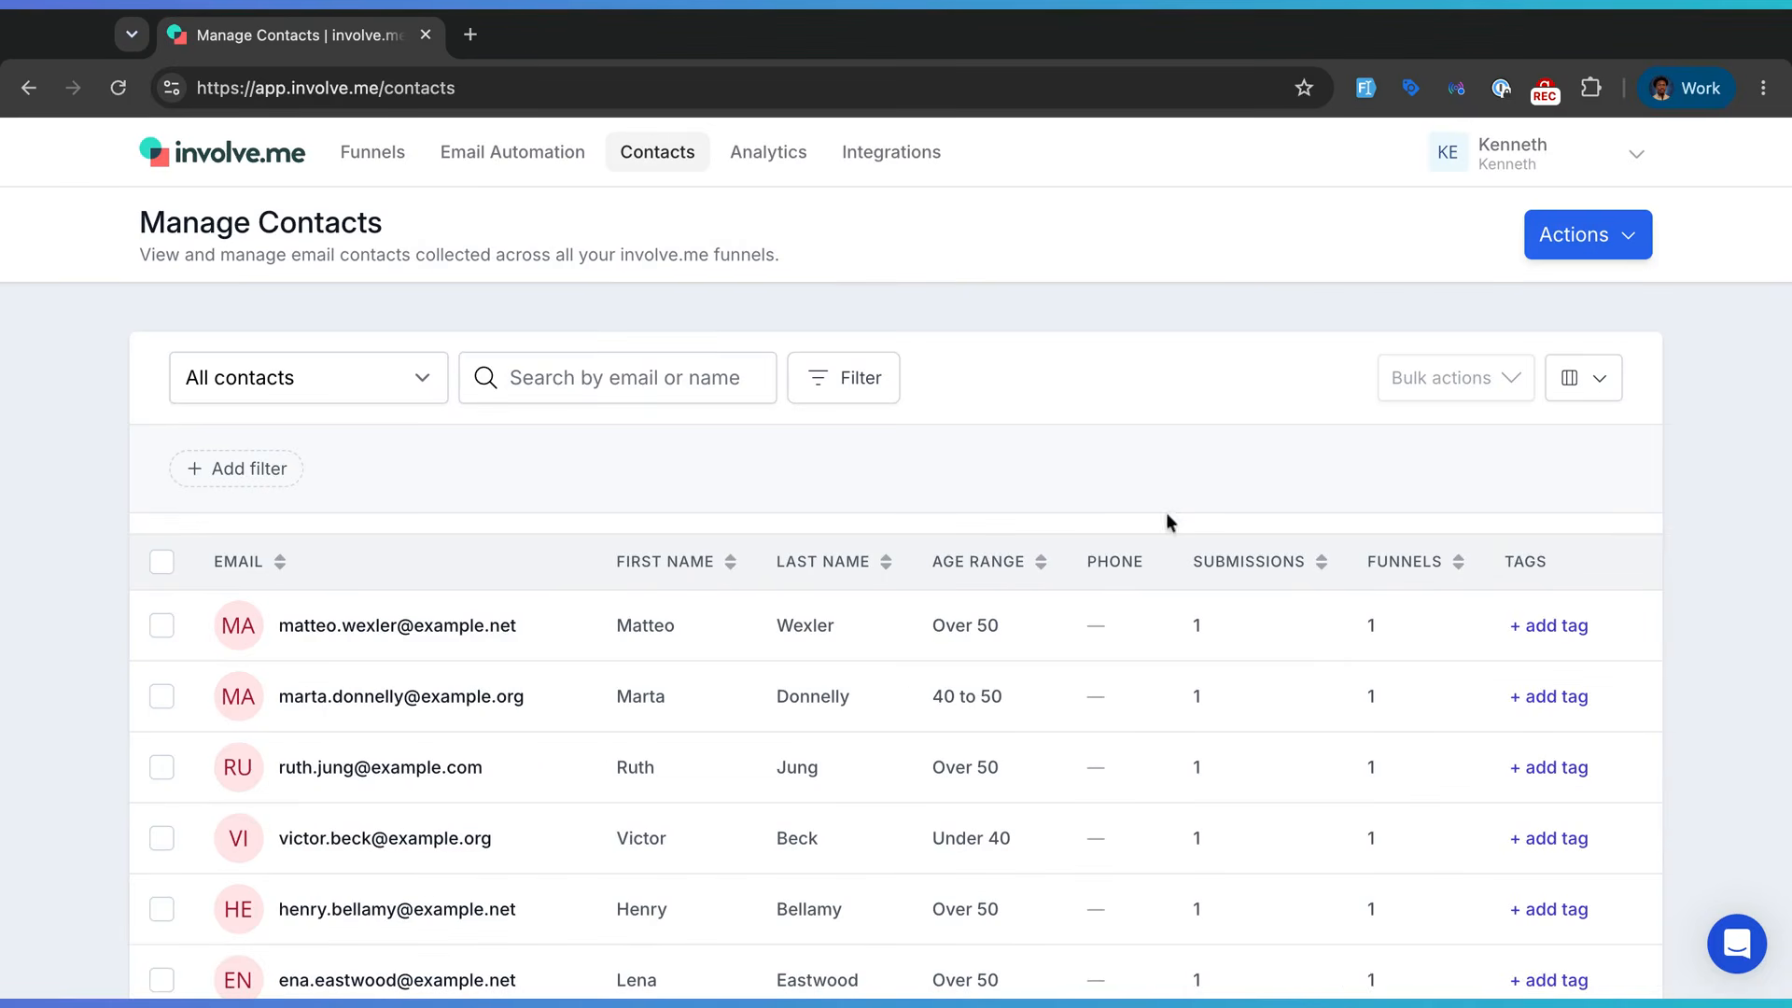
click(1576, 241)
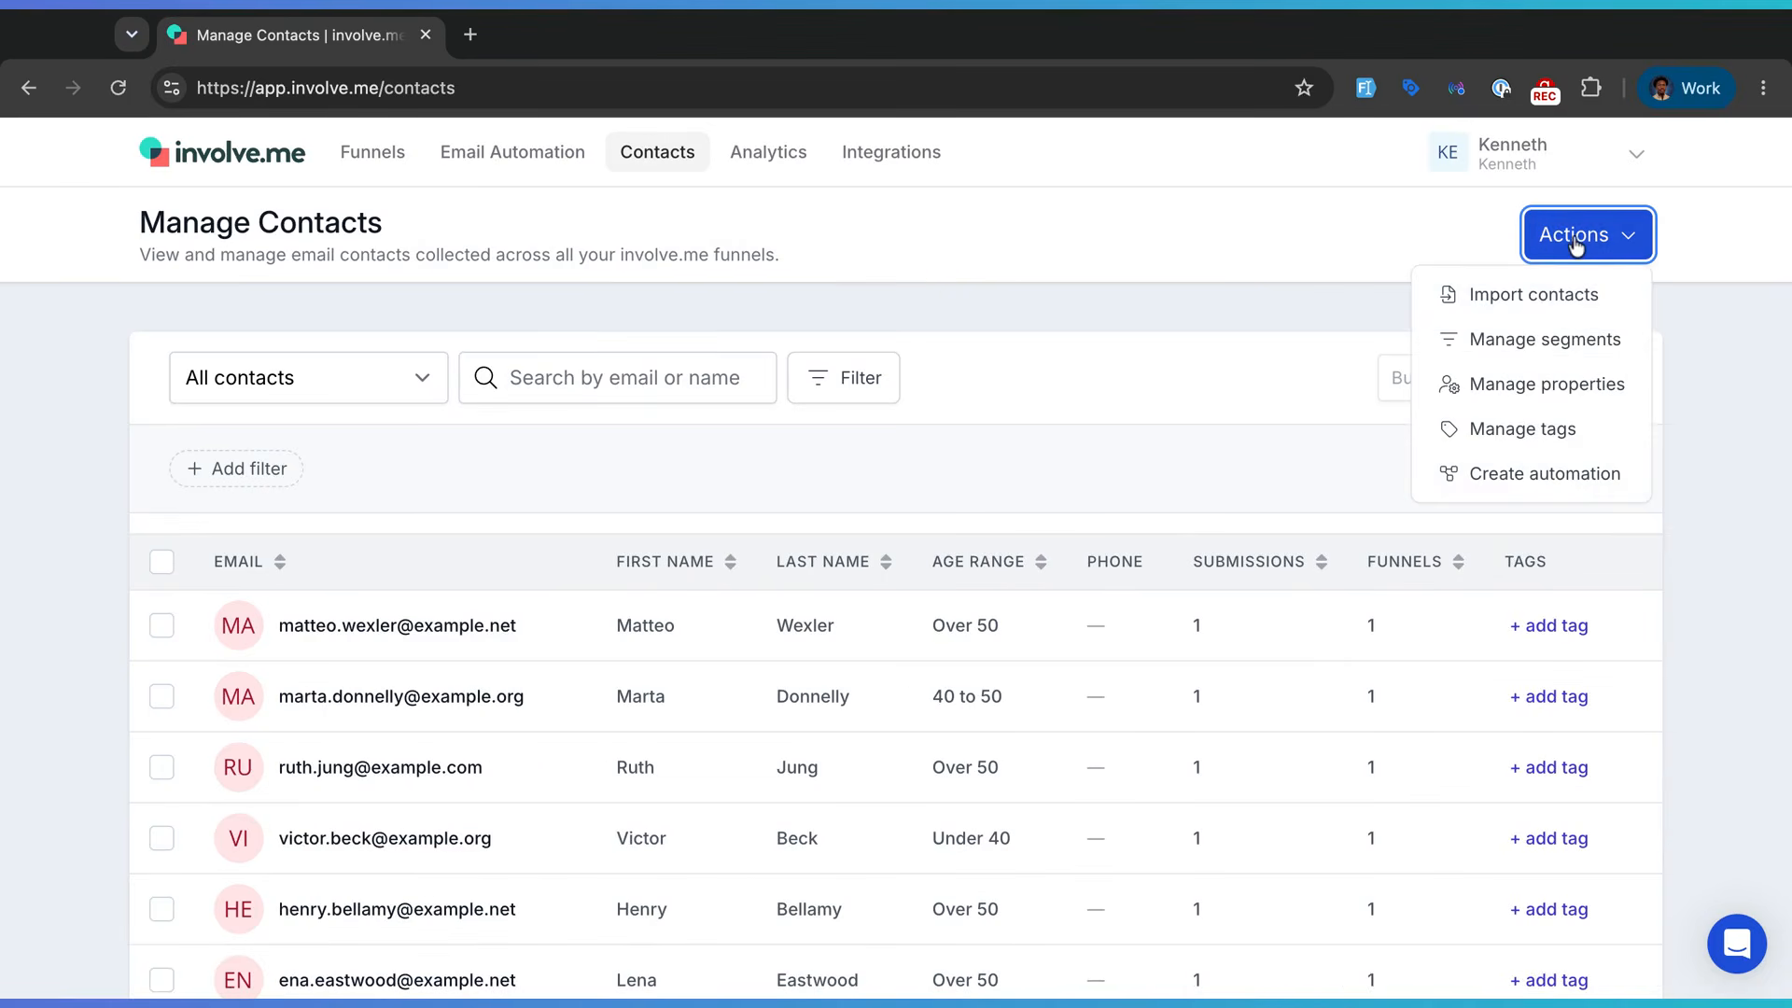
click(1557, 343)
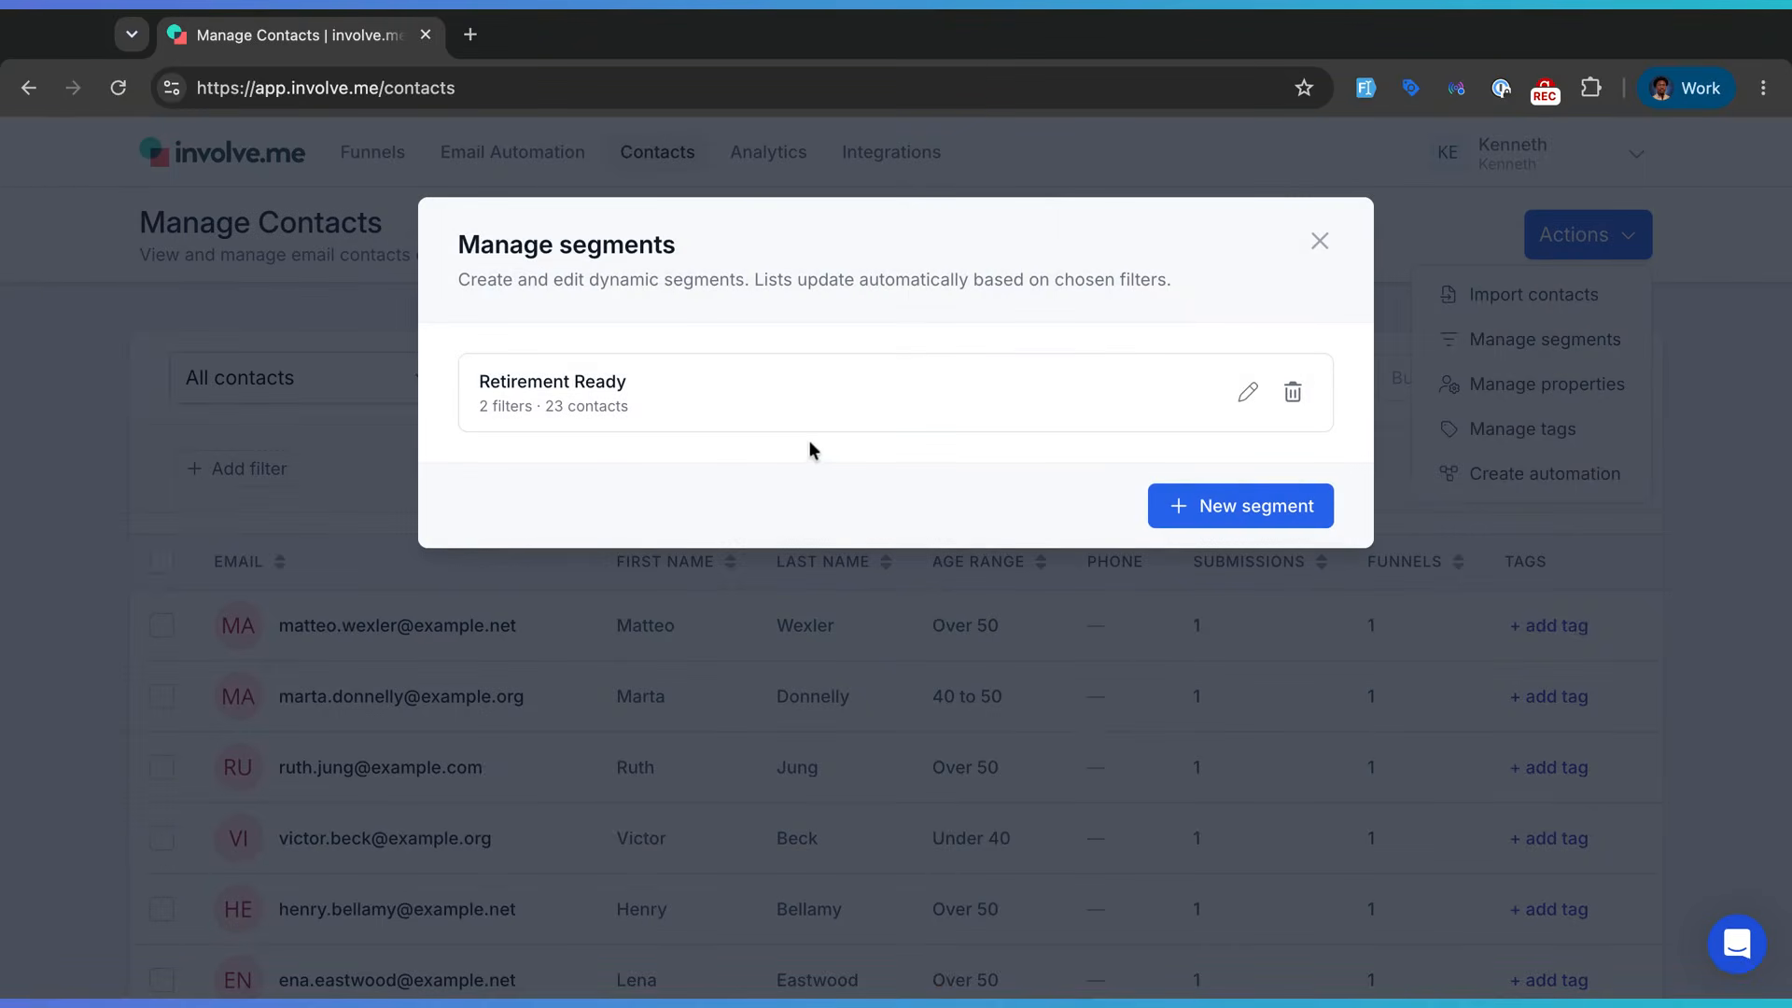
click(1321, 240)
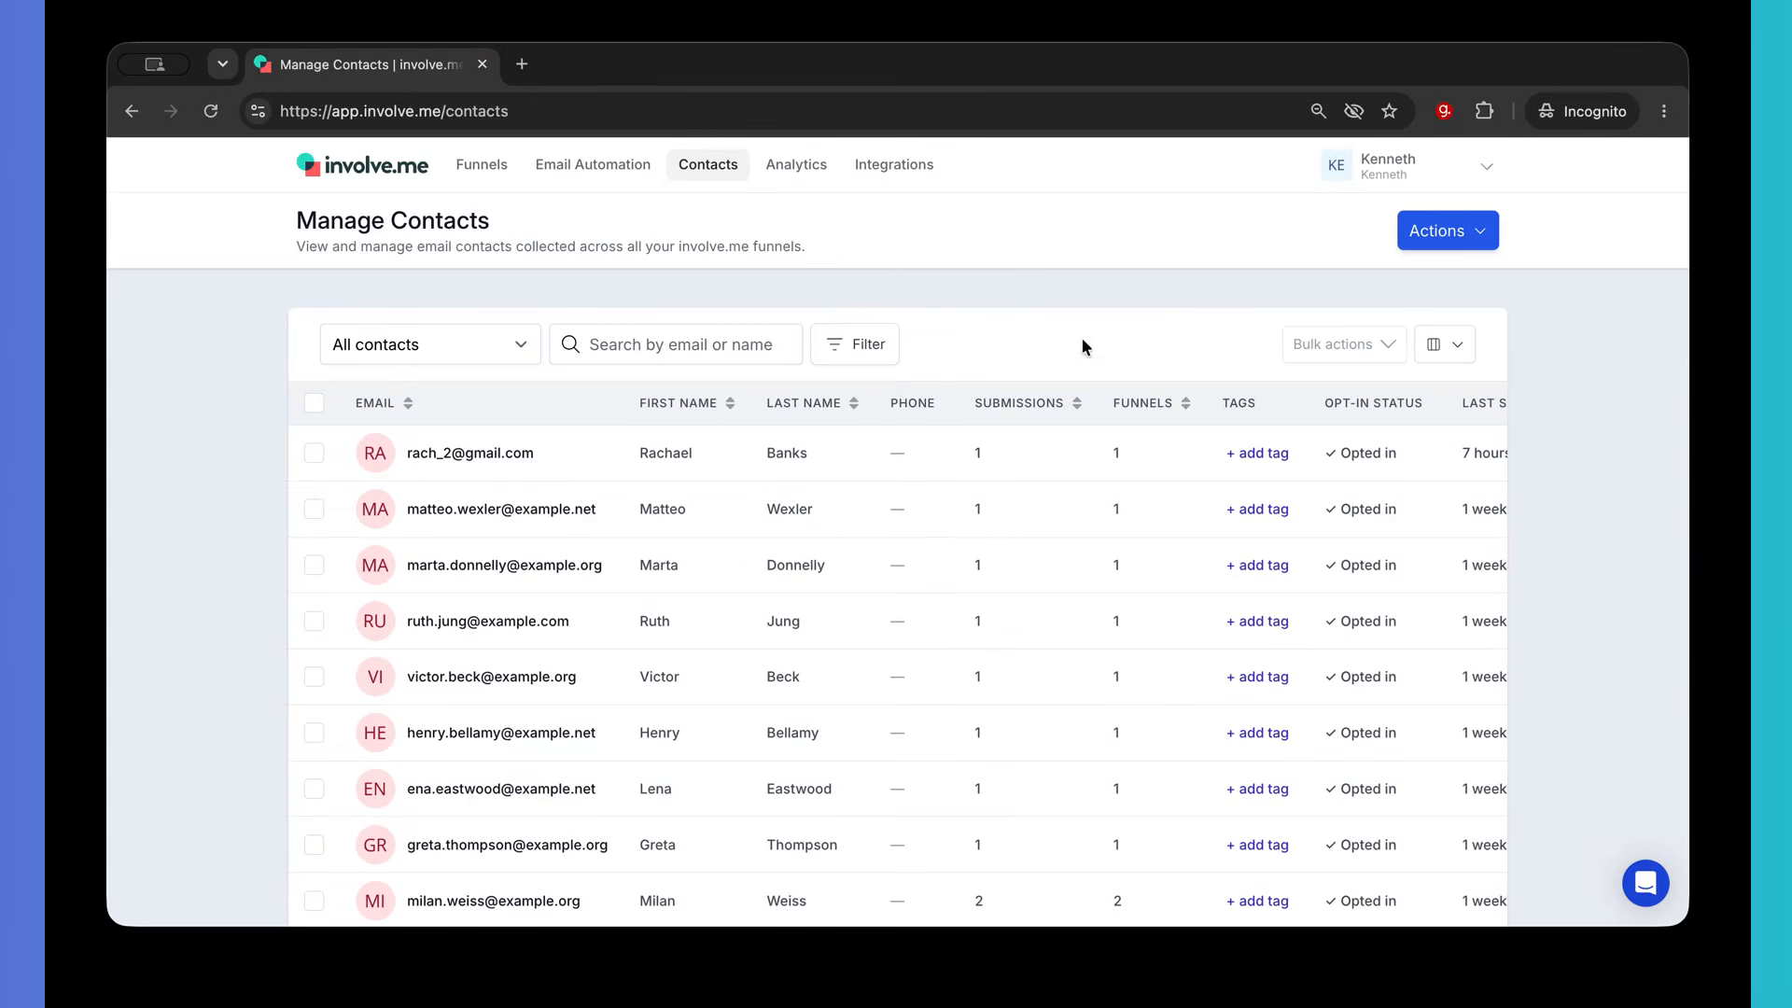
- Go to Email Automation and try, then close, the AI workflow creator
click(1462, 228)
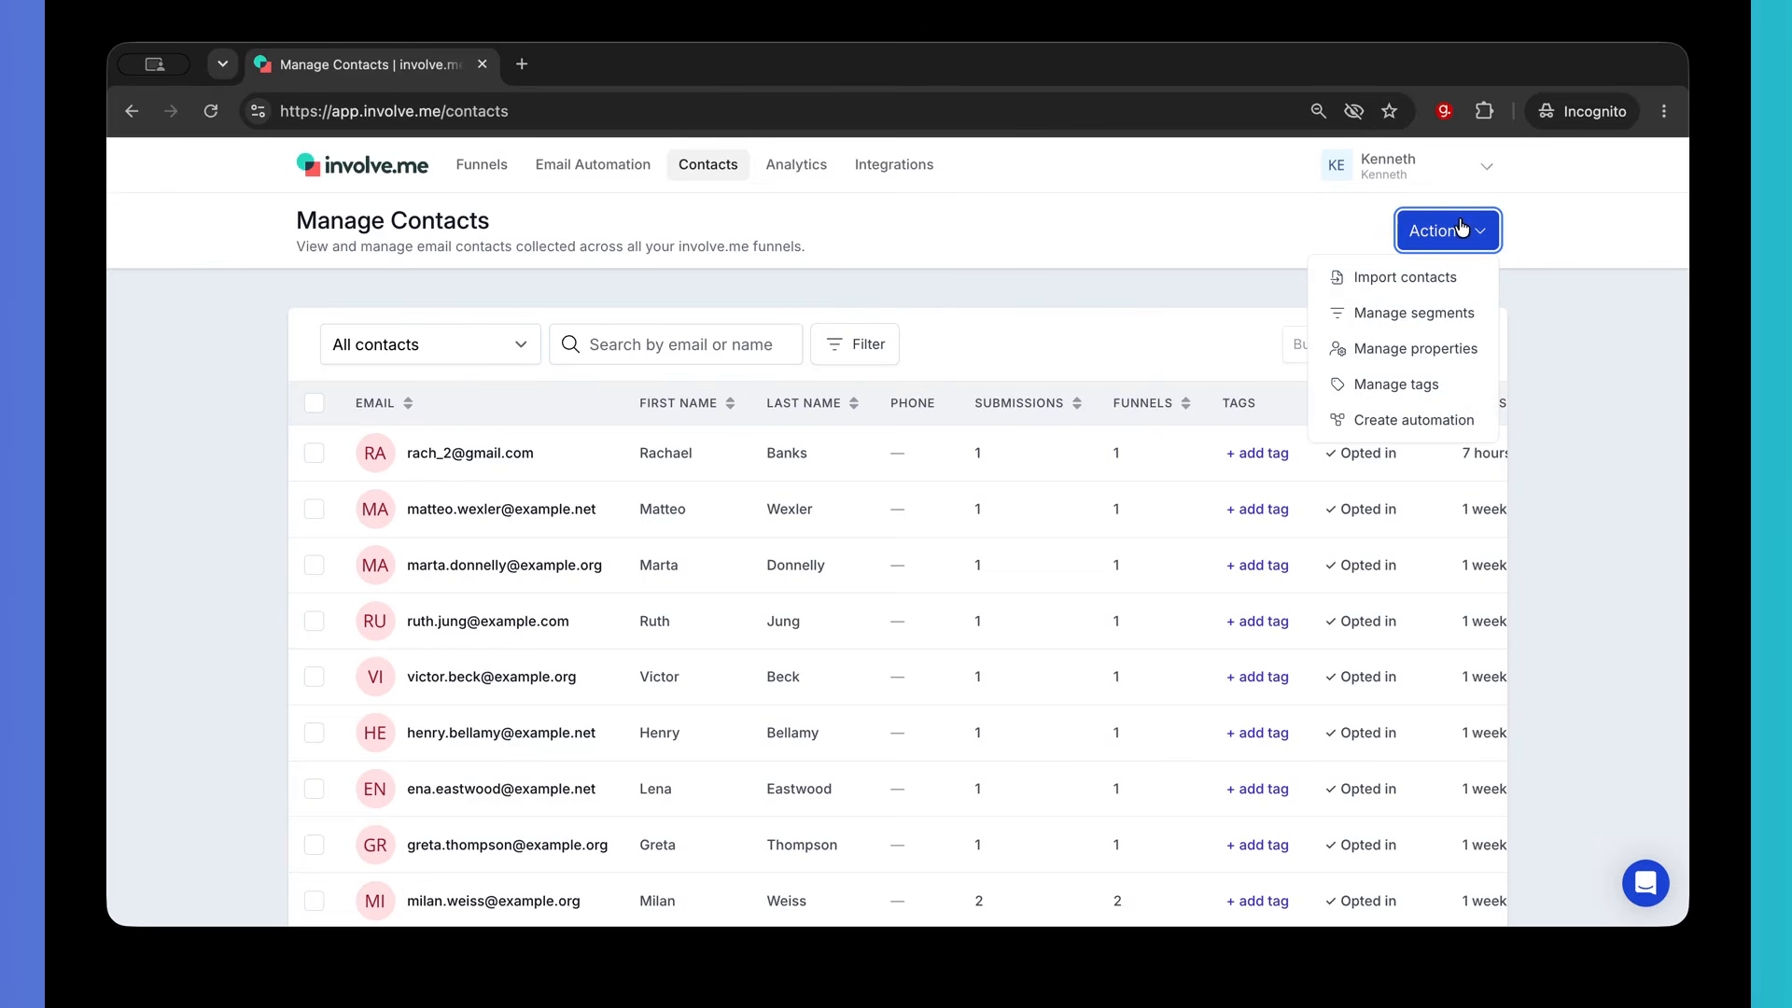
click(1445, 422)
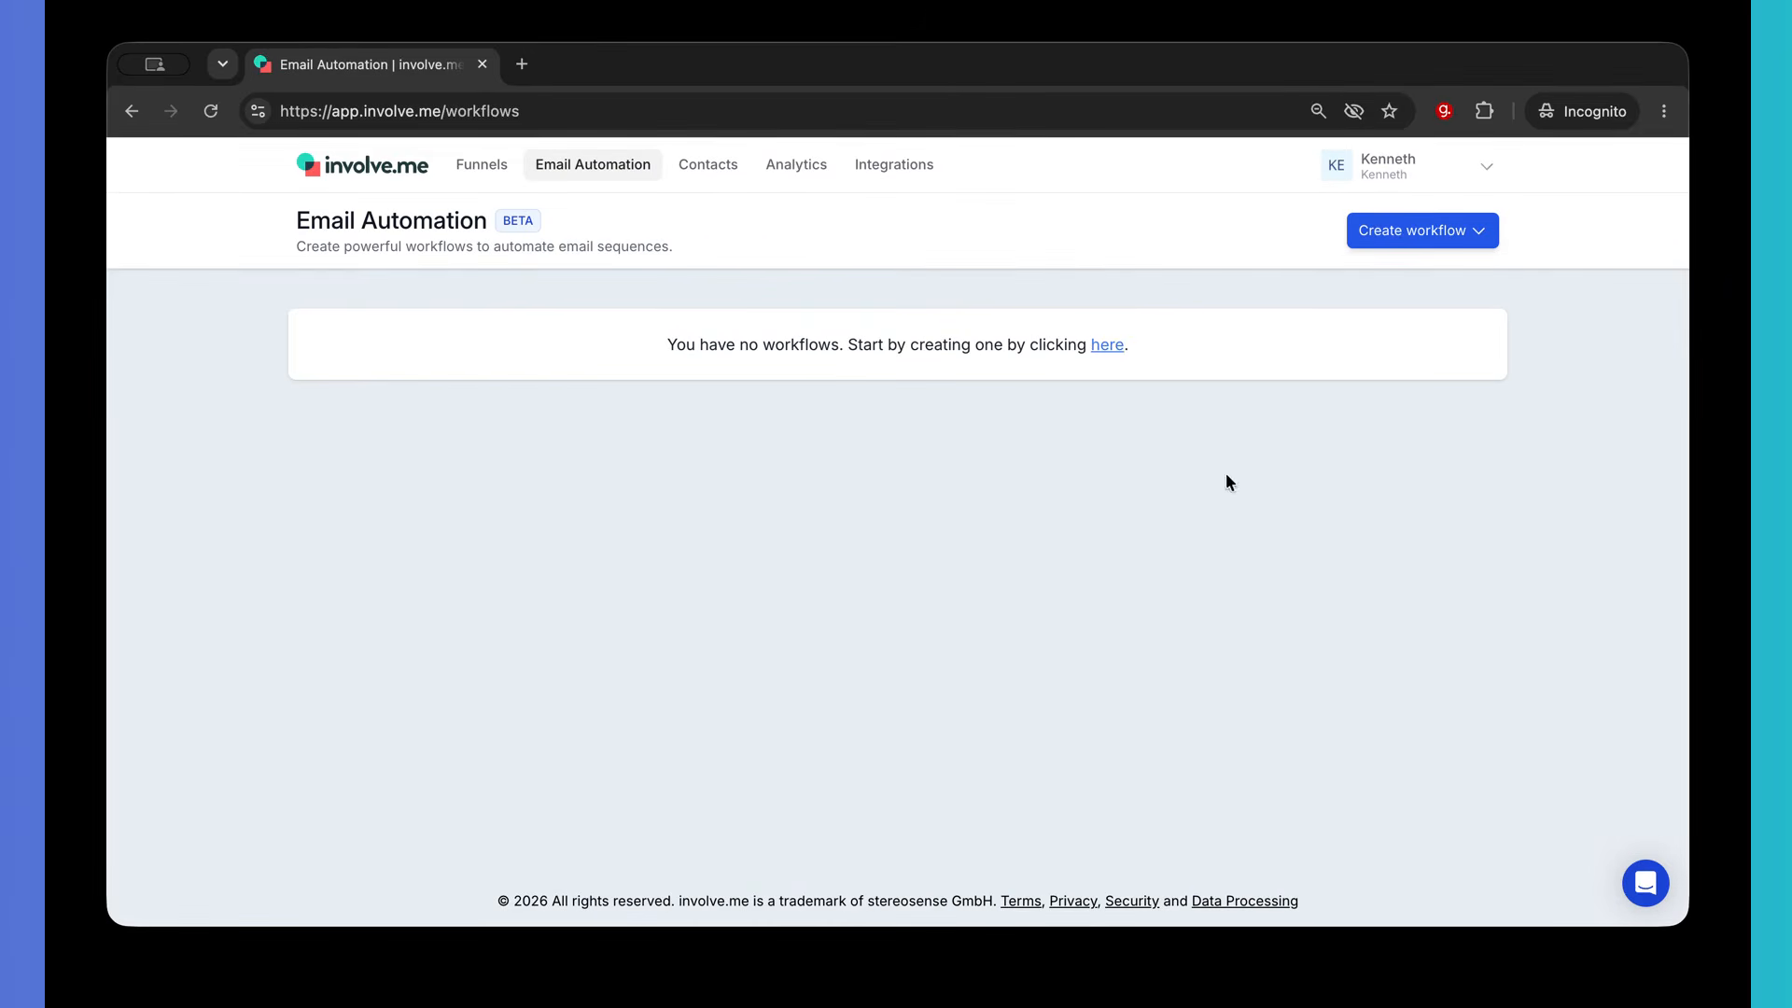
click(1446, 234)
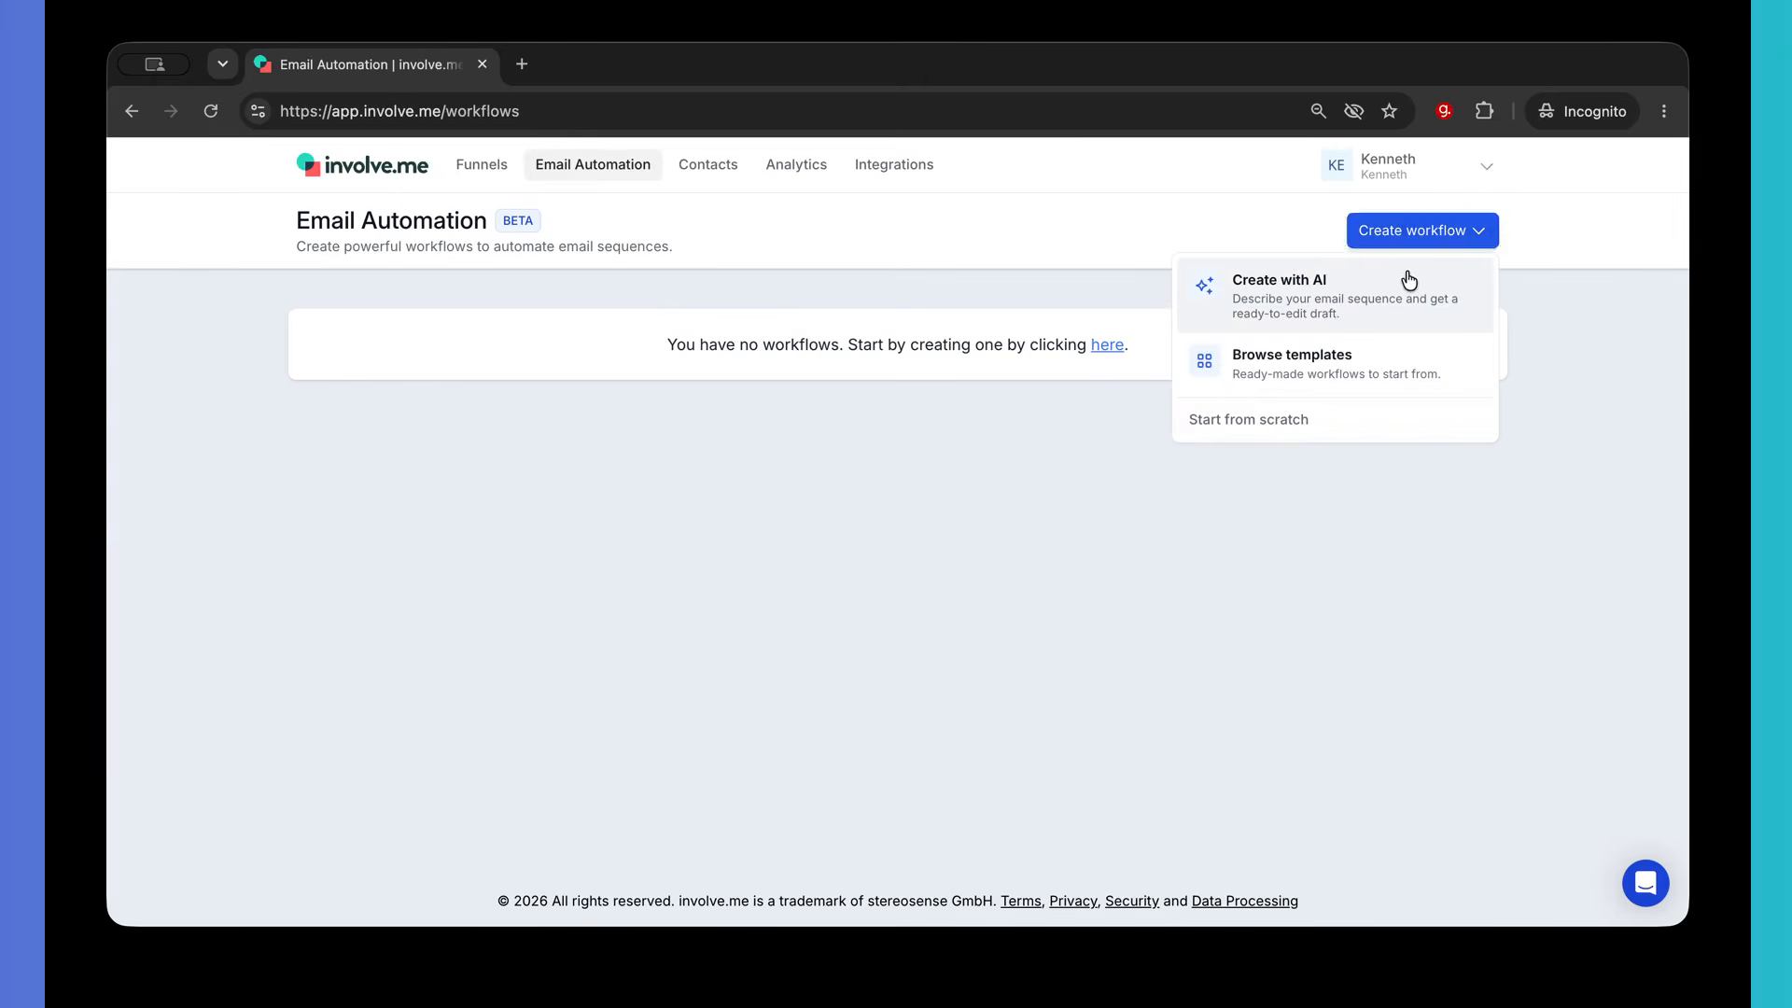
click(1409, 279)
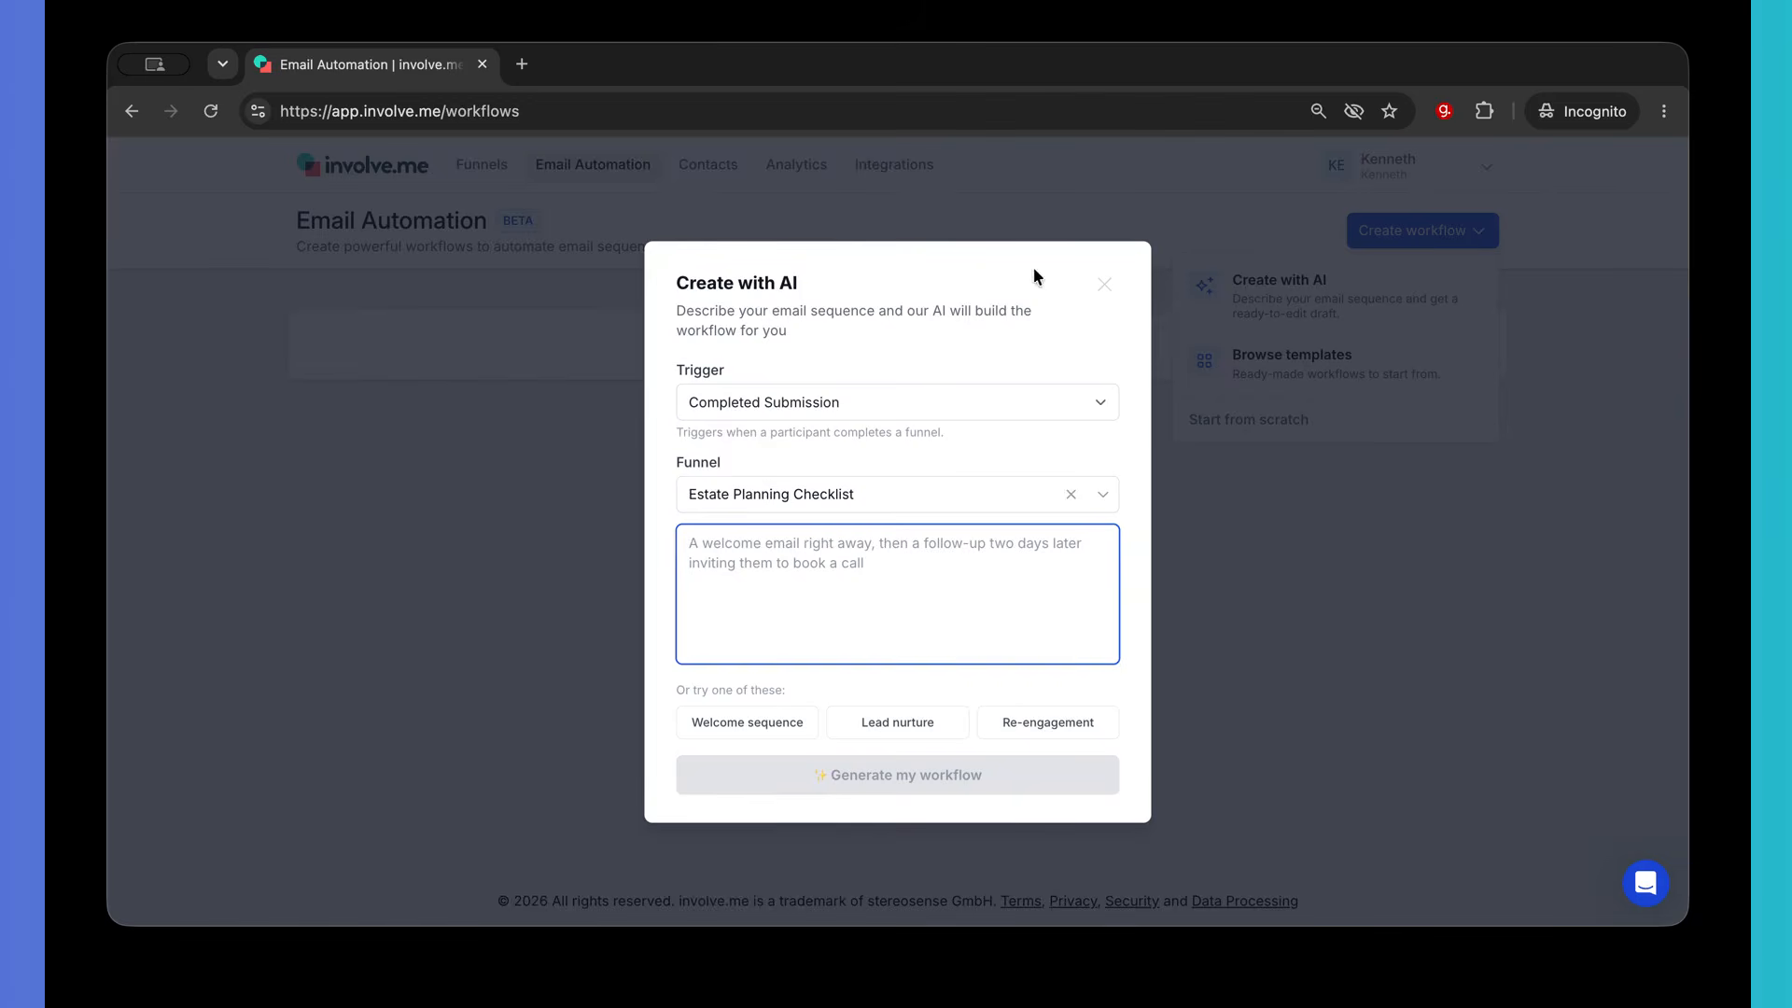
click(1107, 286)
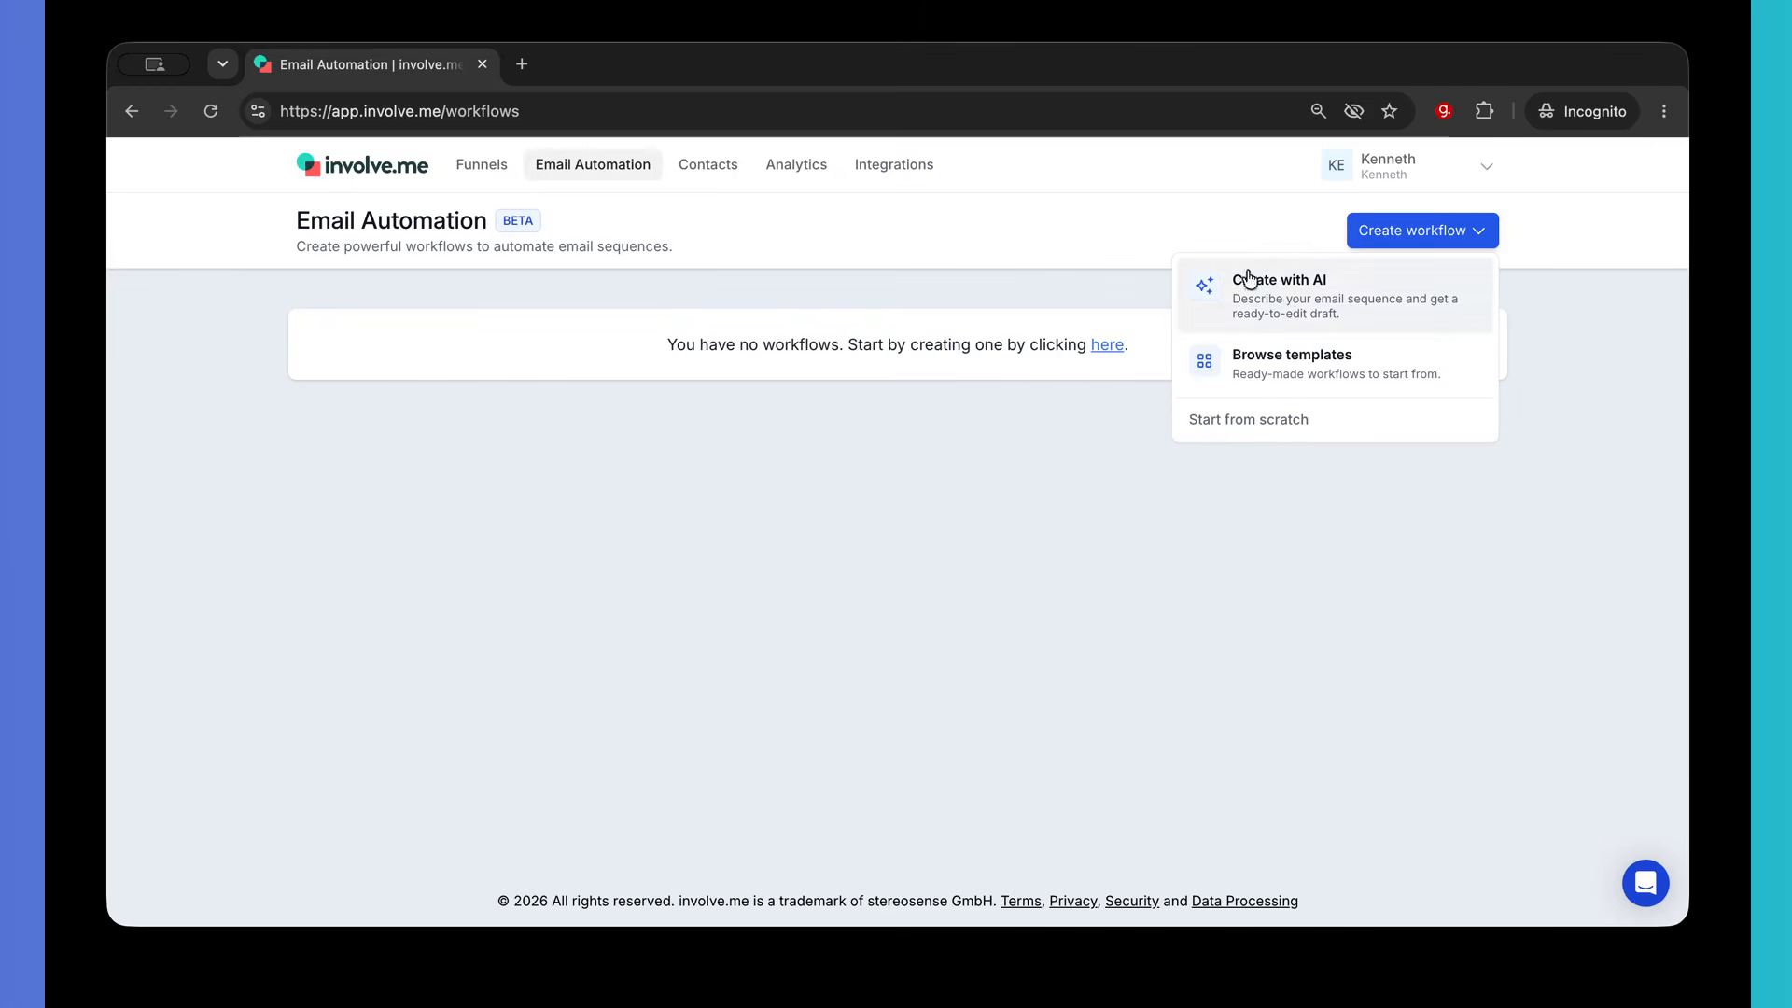
- Browse the workflow templates, close the gallery, and bring up the Create workflow options
click(1342, 367)
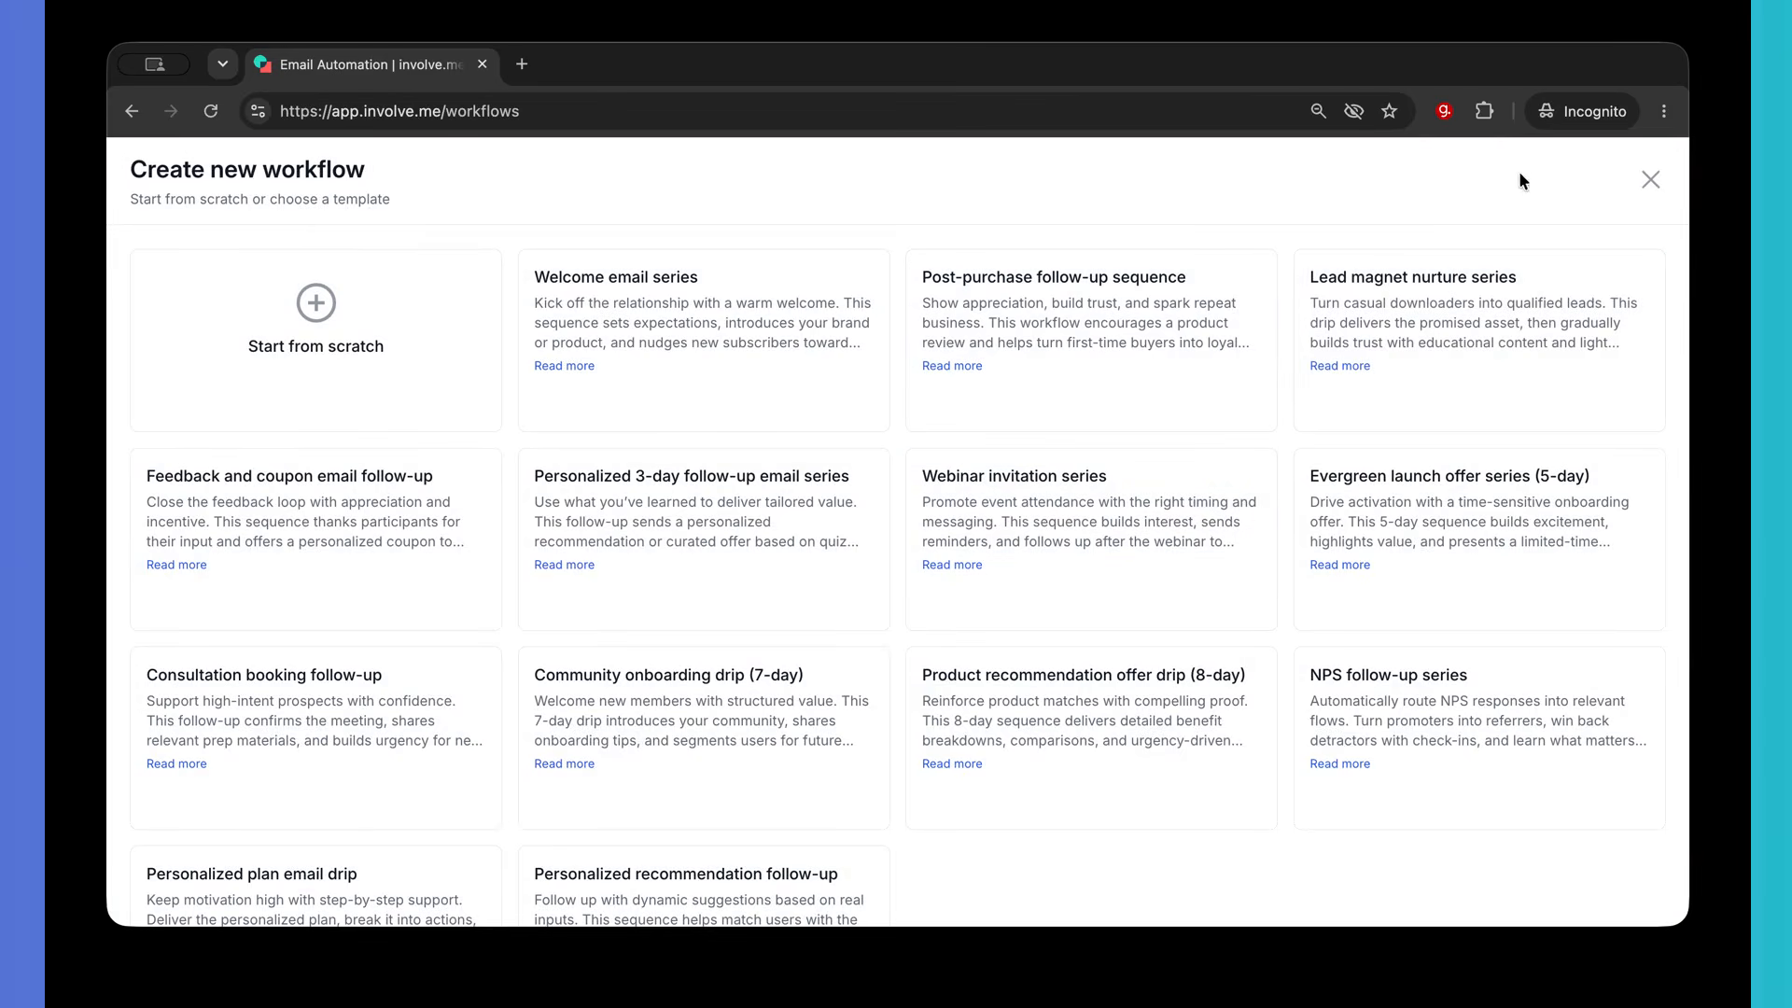
scroll(1419, 536, down, 2)
scroll(1420, 536, up, 2)
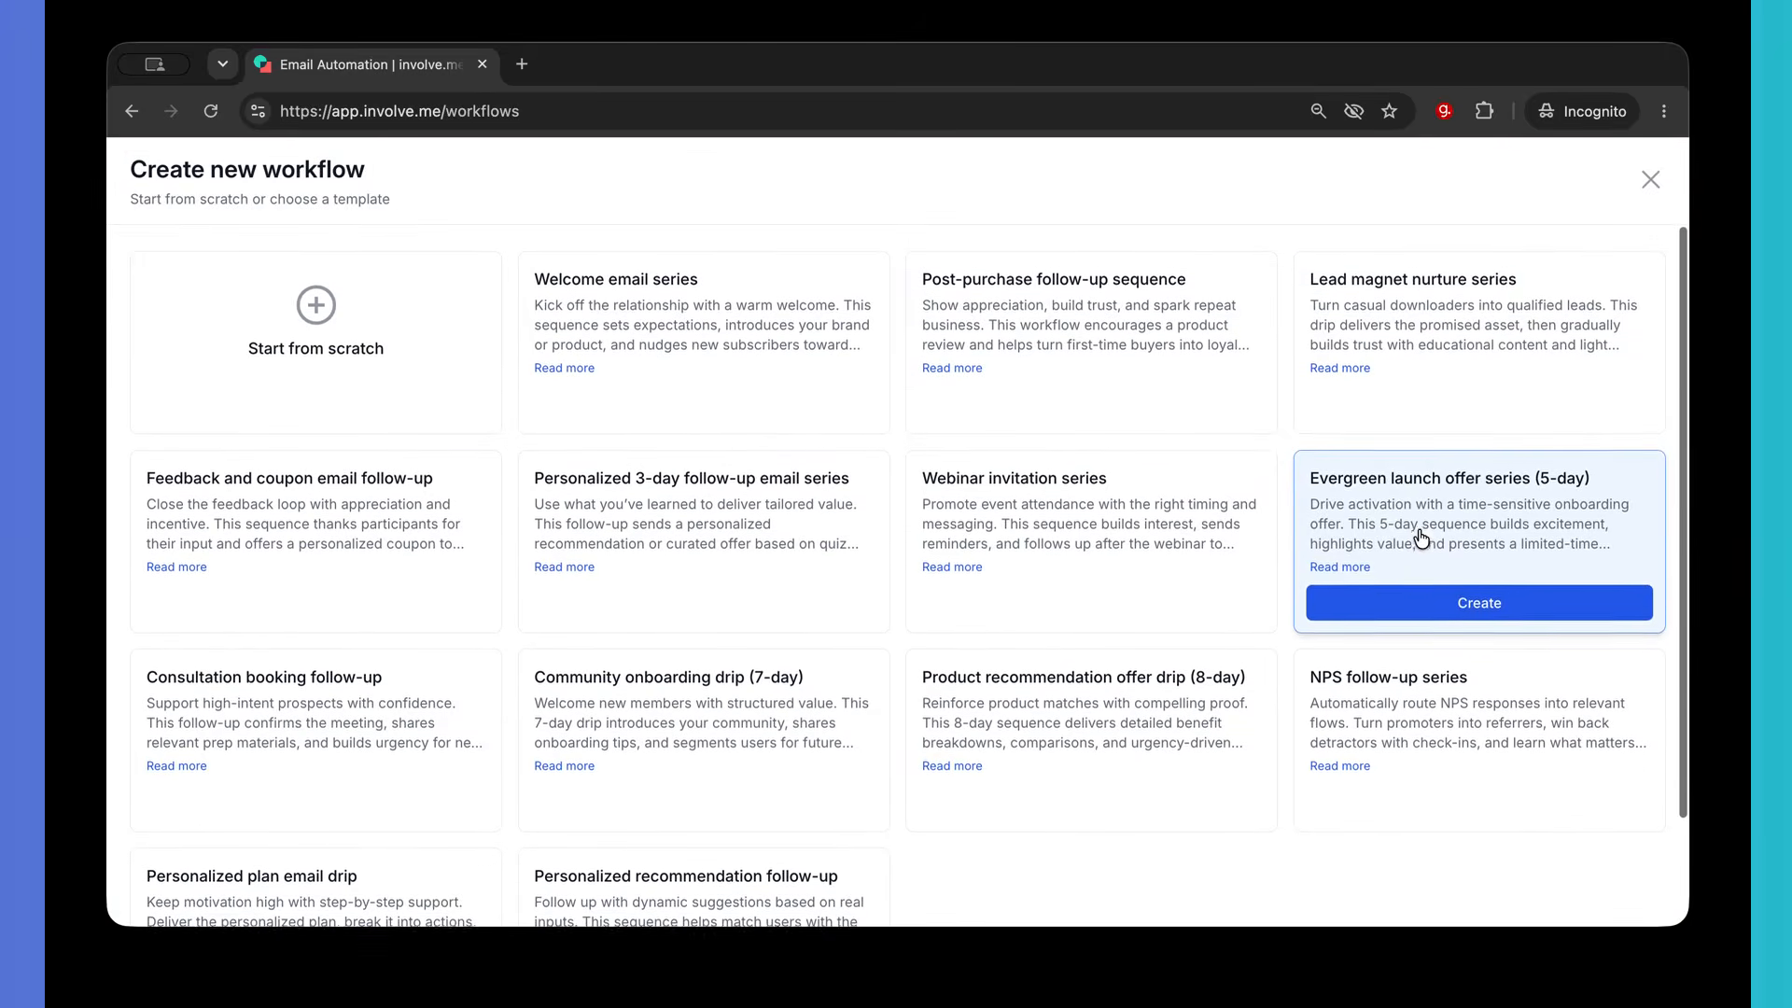
click(1648, 181)
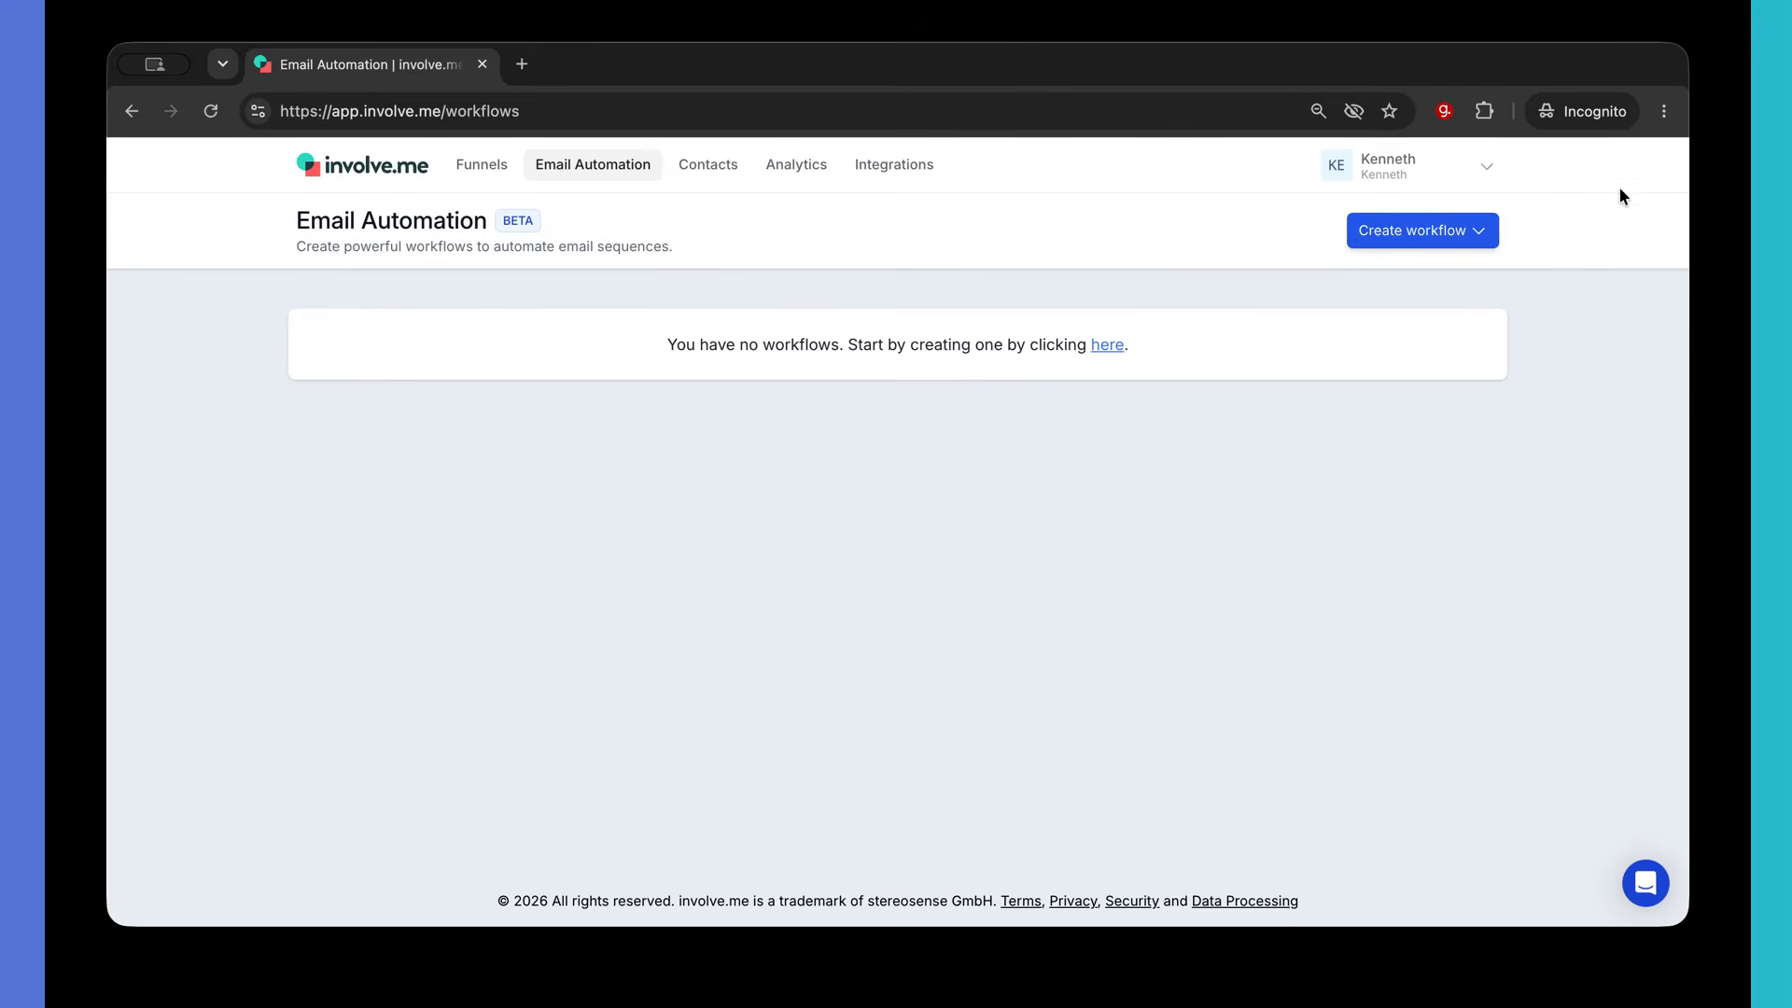
click(1444, 230)
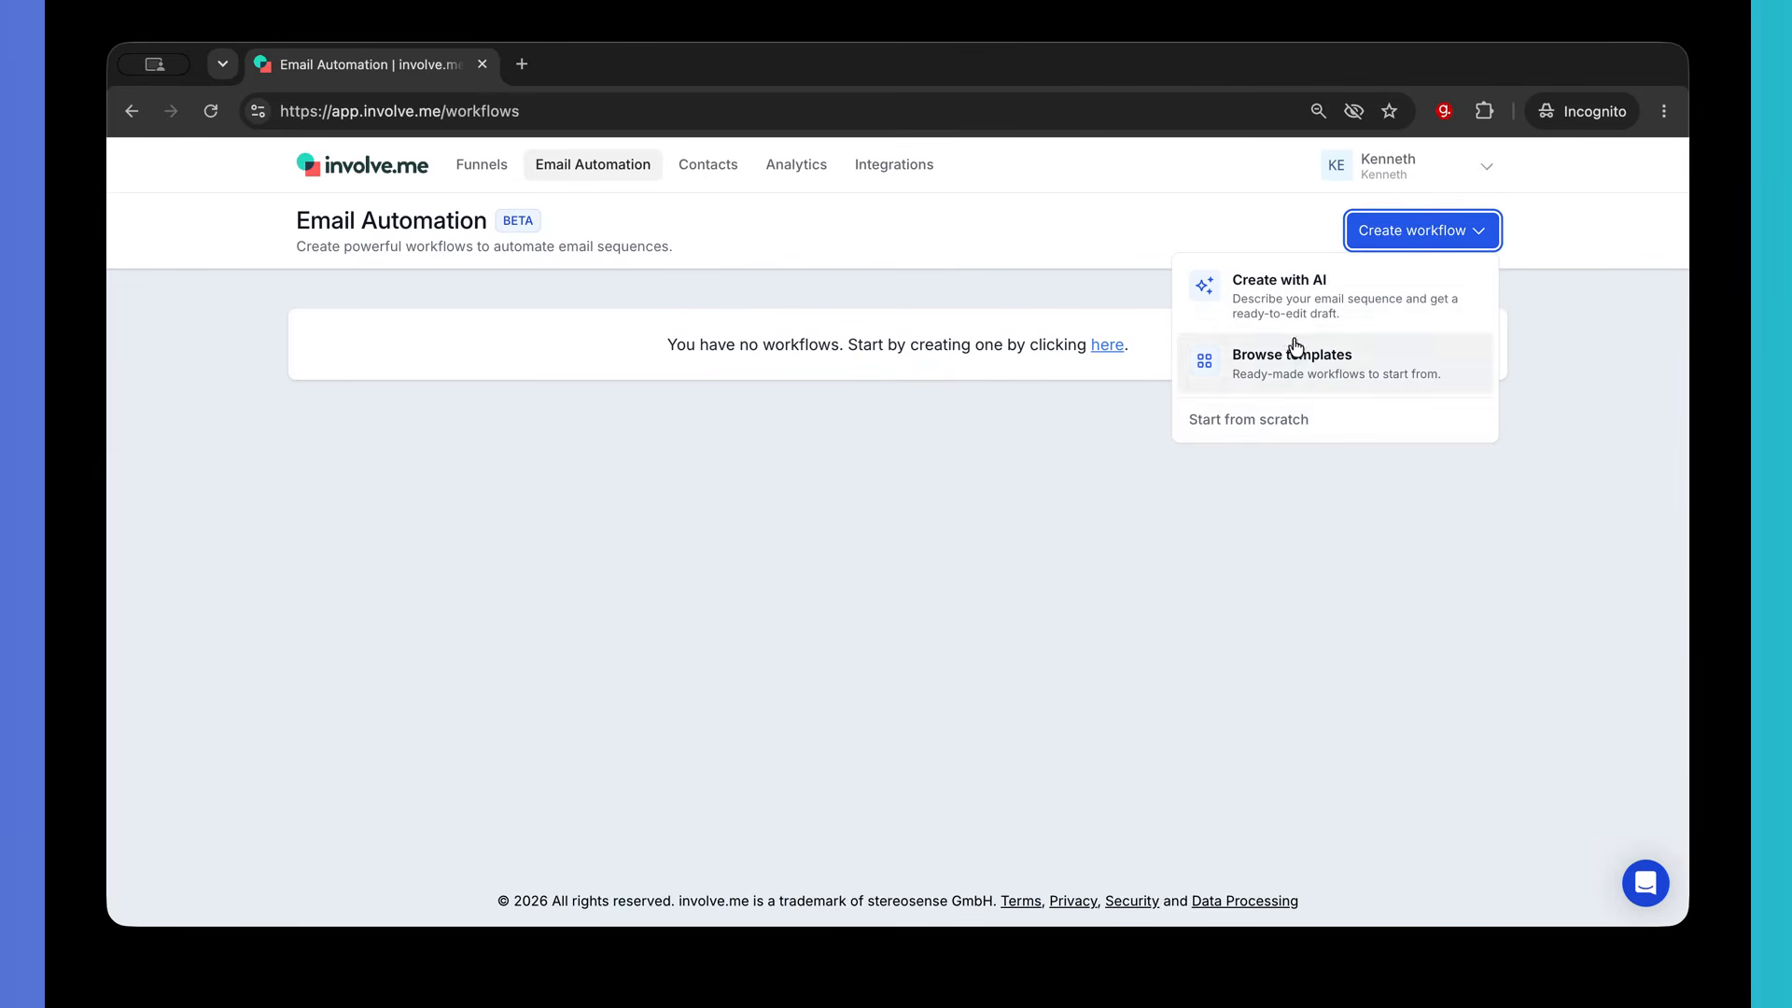
- Start a workflow from scratch and rename it 'Retirement Ready Follow-up', removing the trailing comma
click(1297, 421)
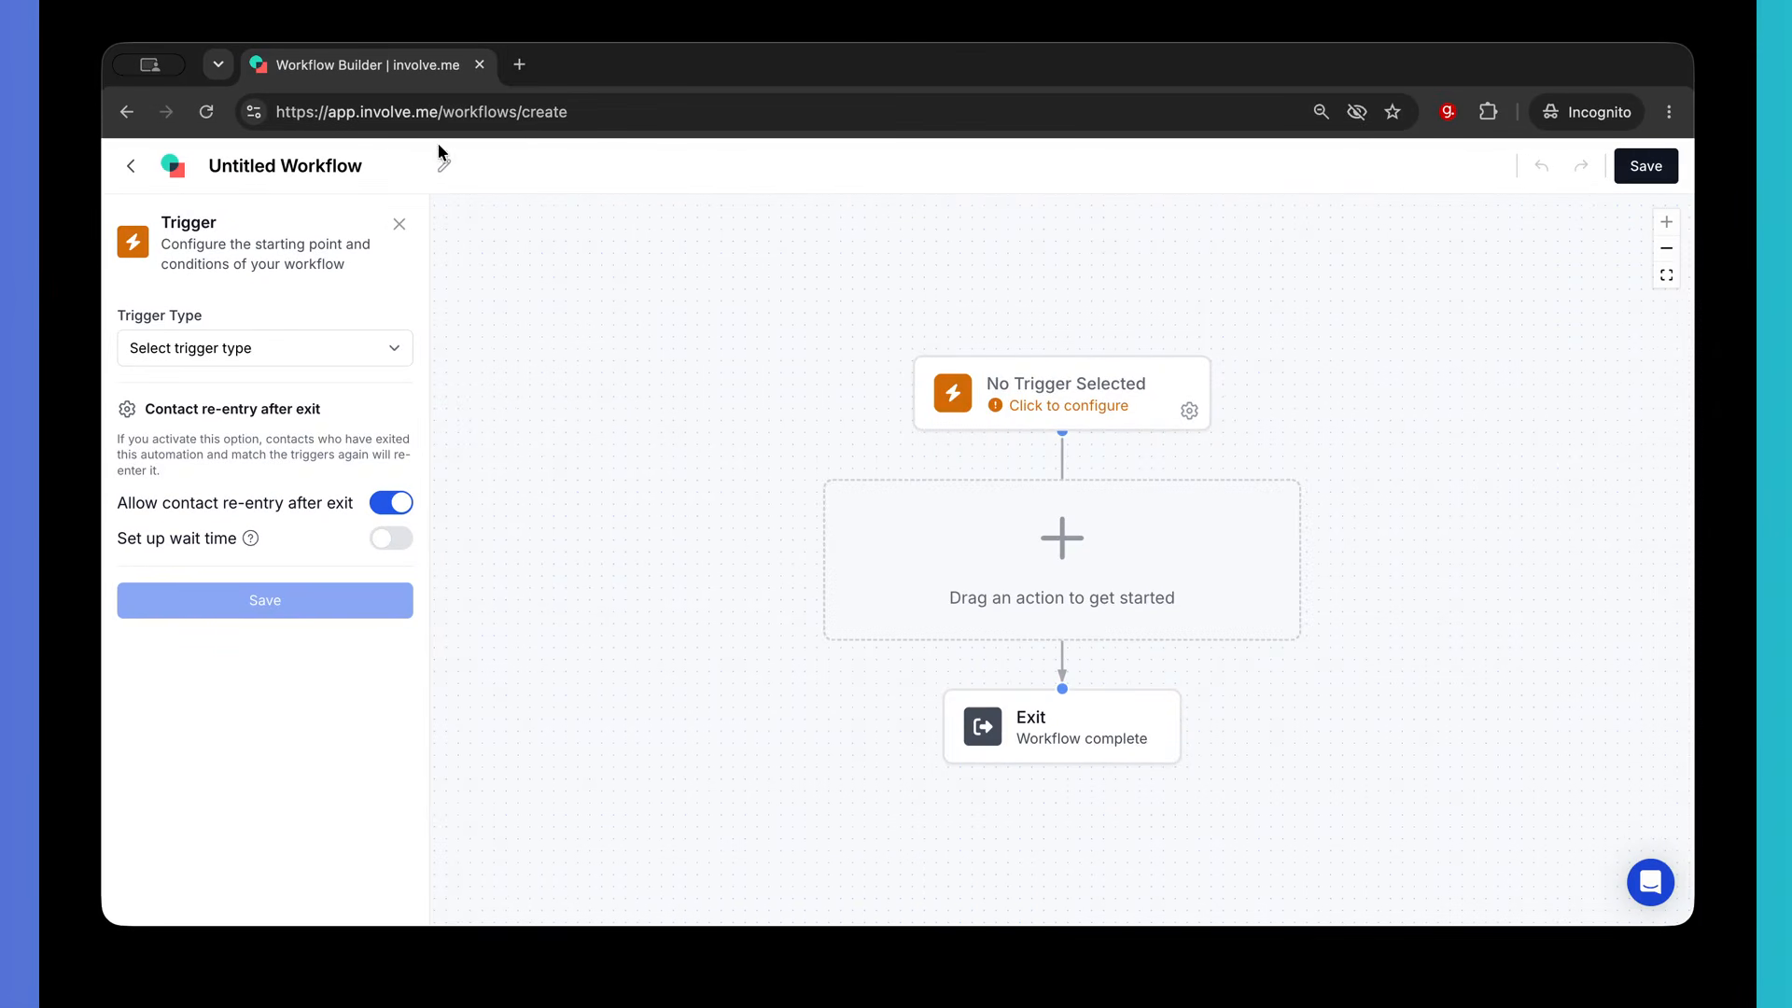
click(443, 169)
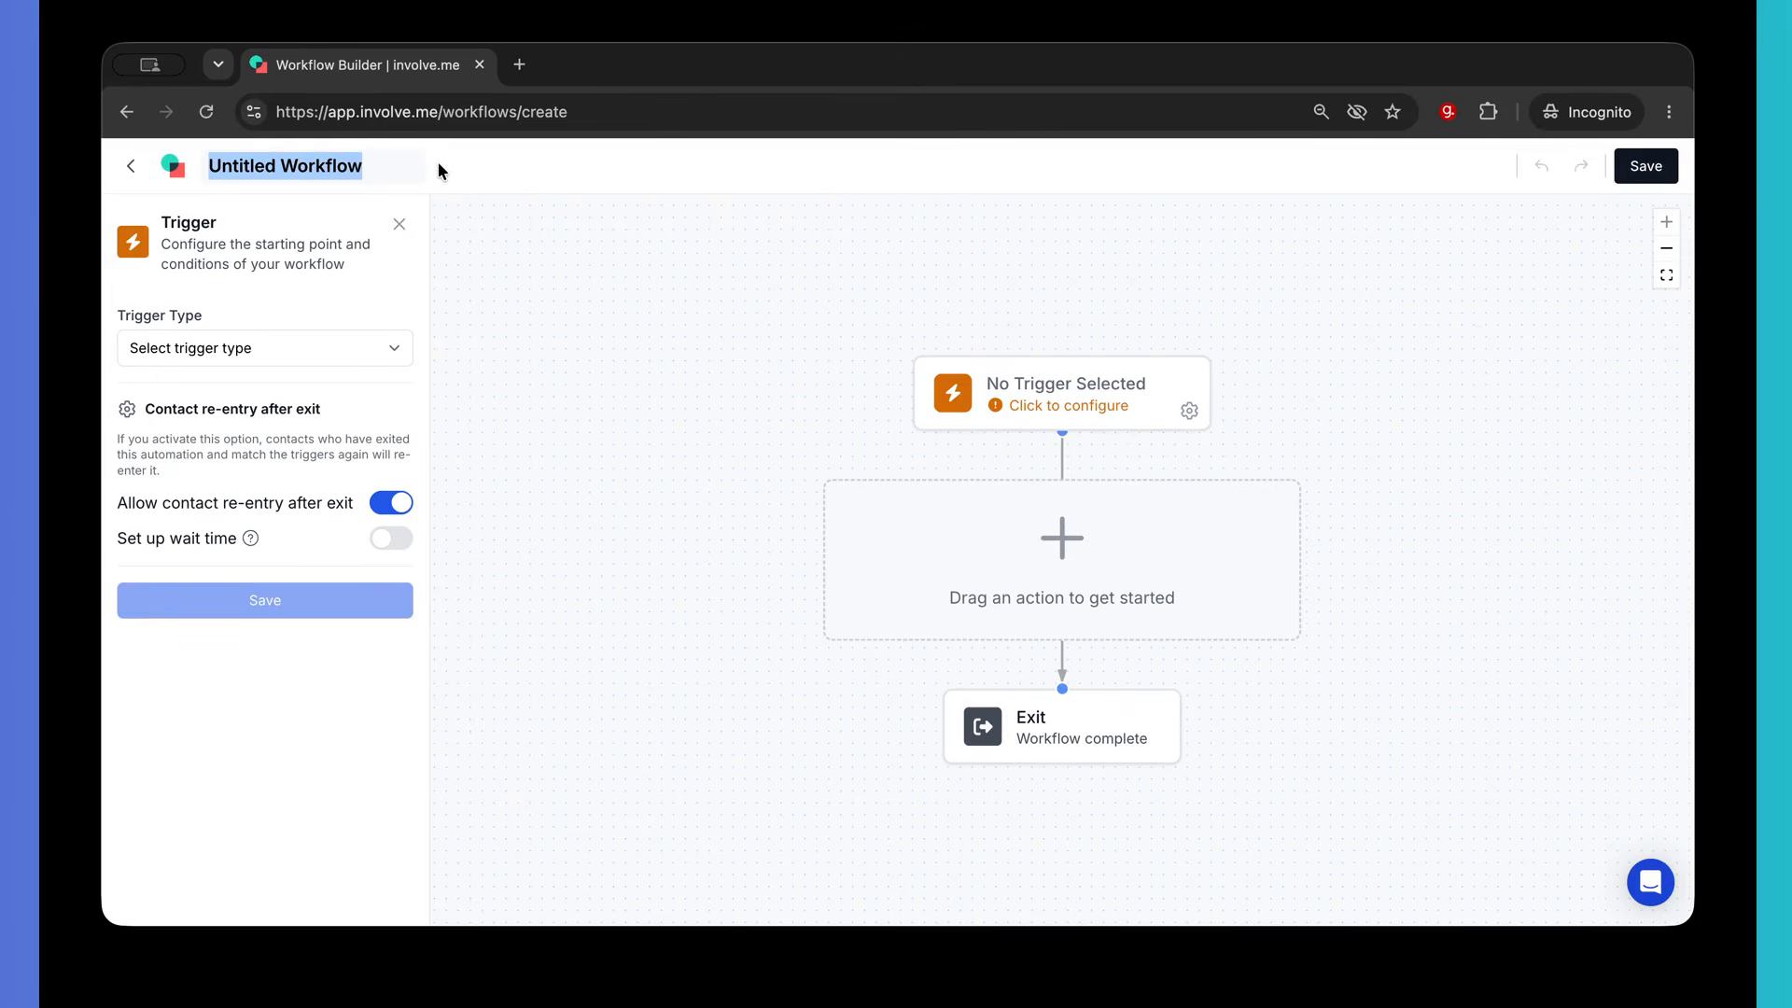
key(ctrl+v)
key(BackSpace)
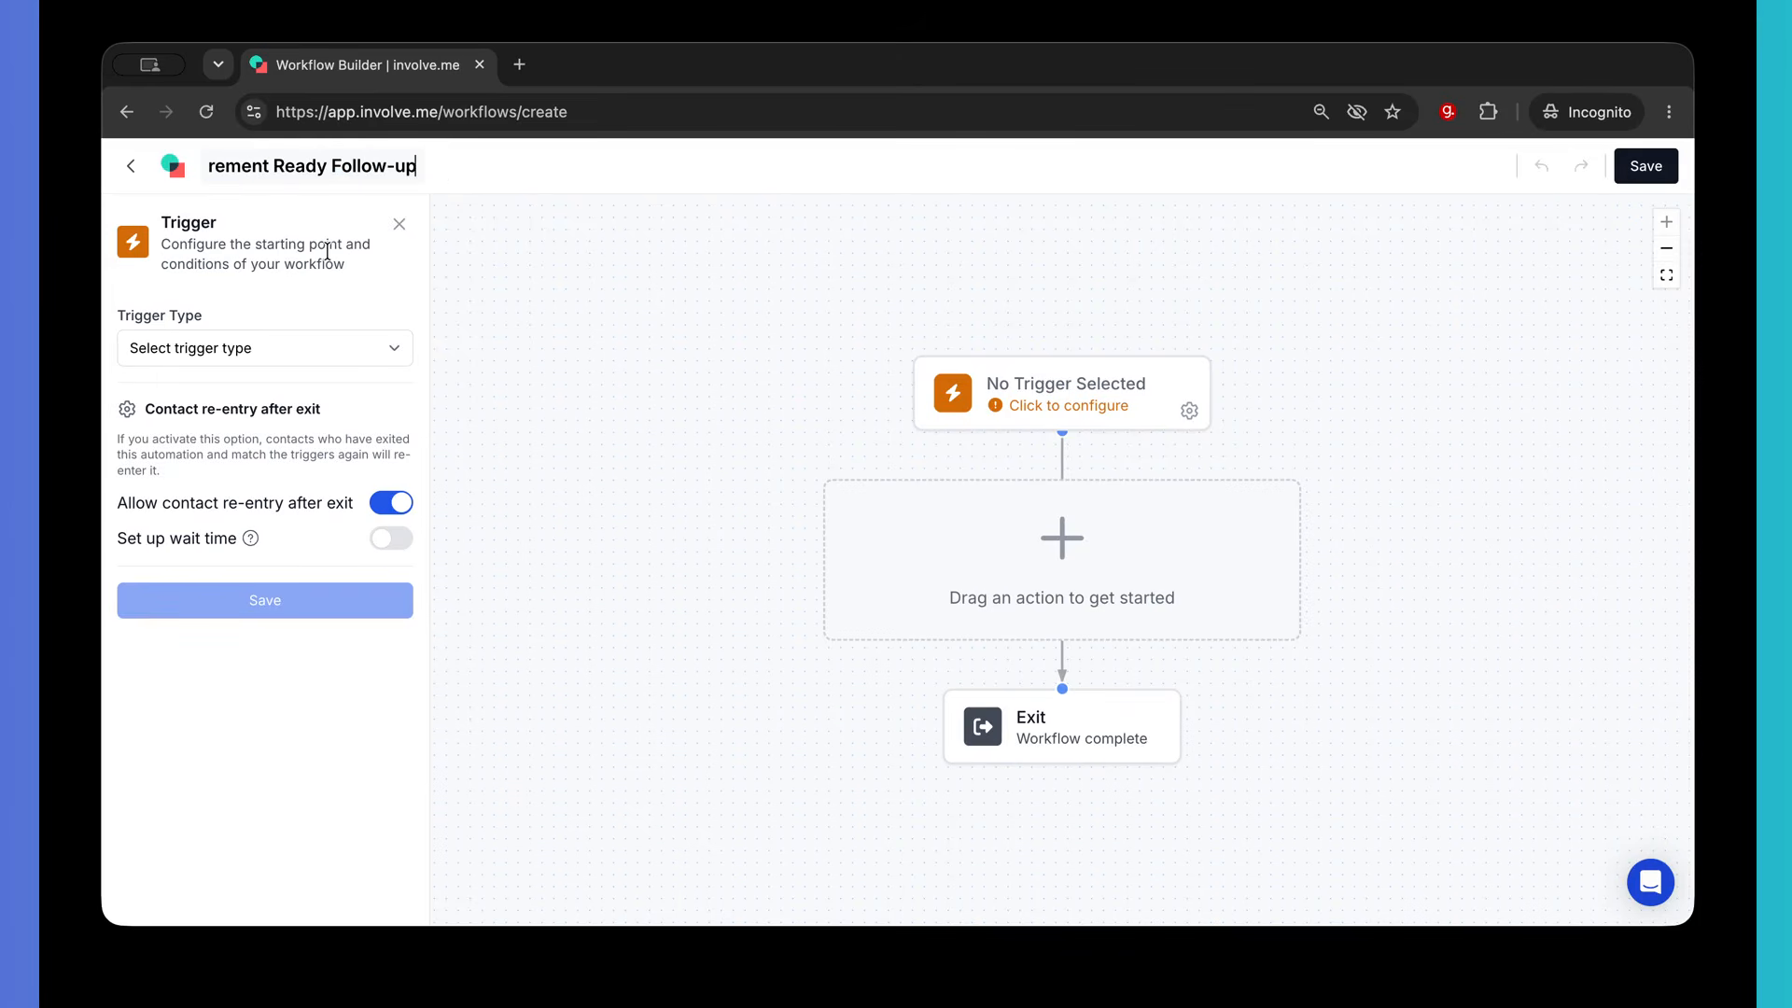
click(322, 289)
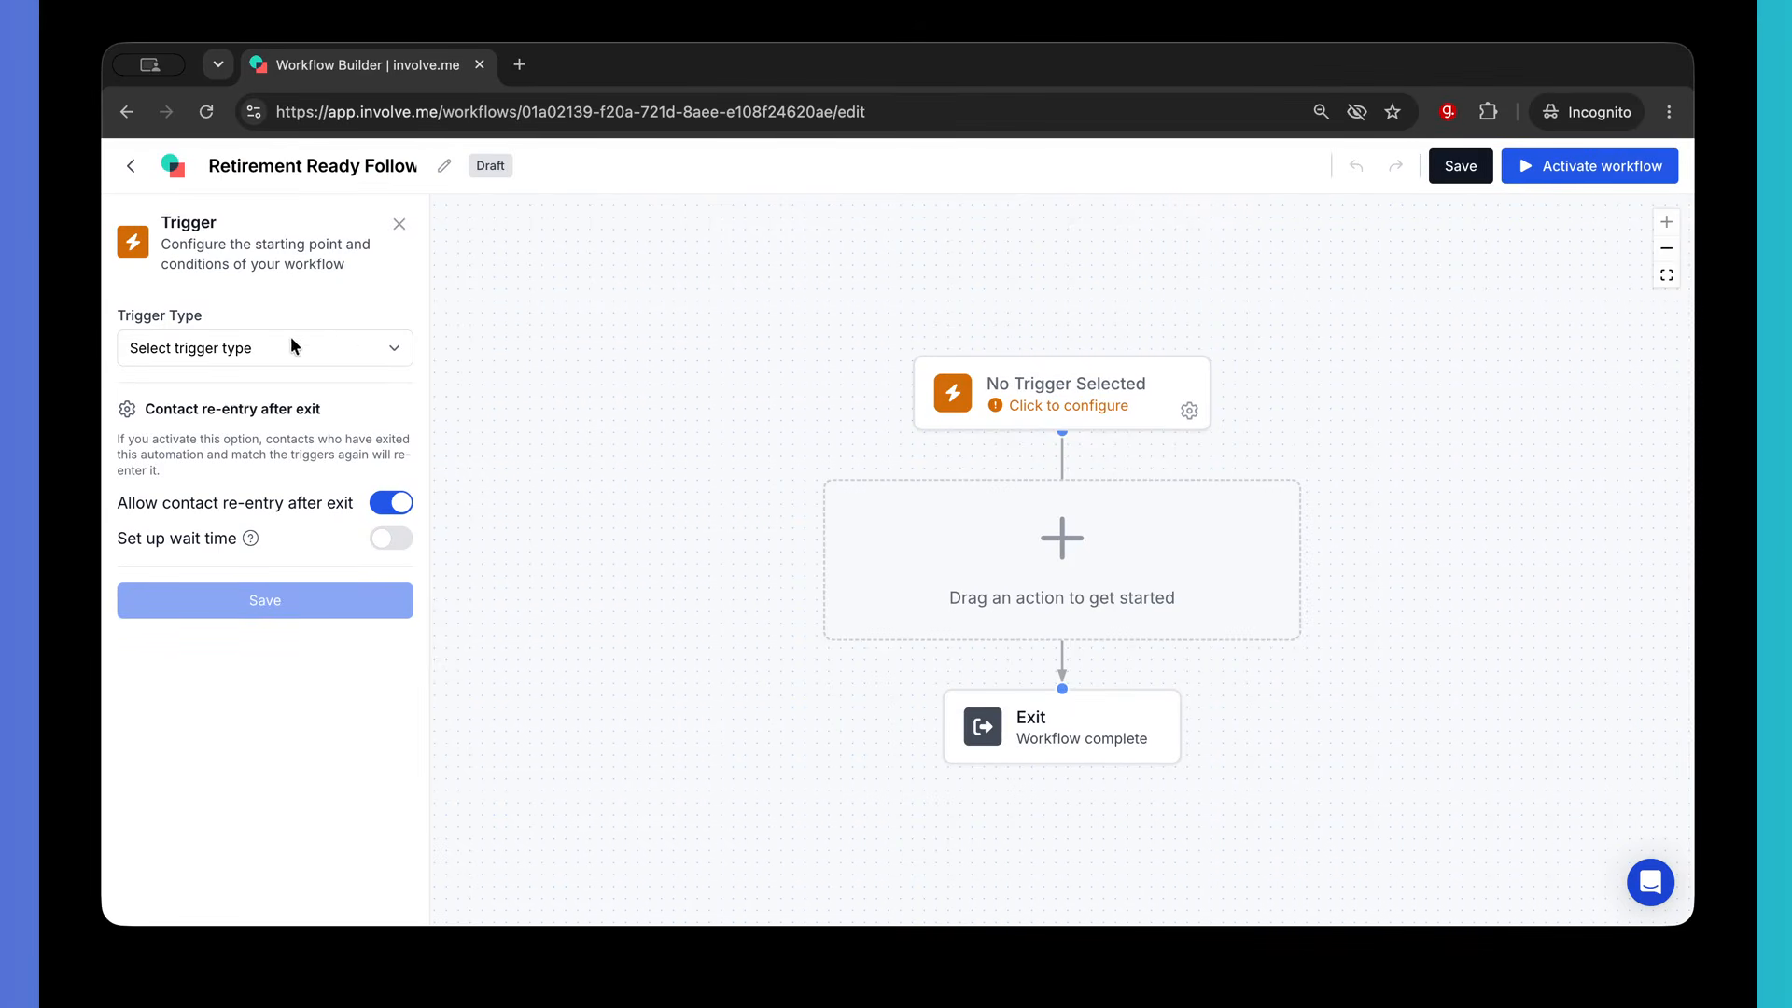
- Set the trigger type to Entered Segment with the Retirement Ready segment, and save it
click(244, 353)
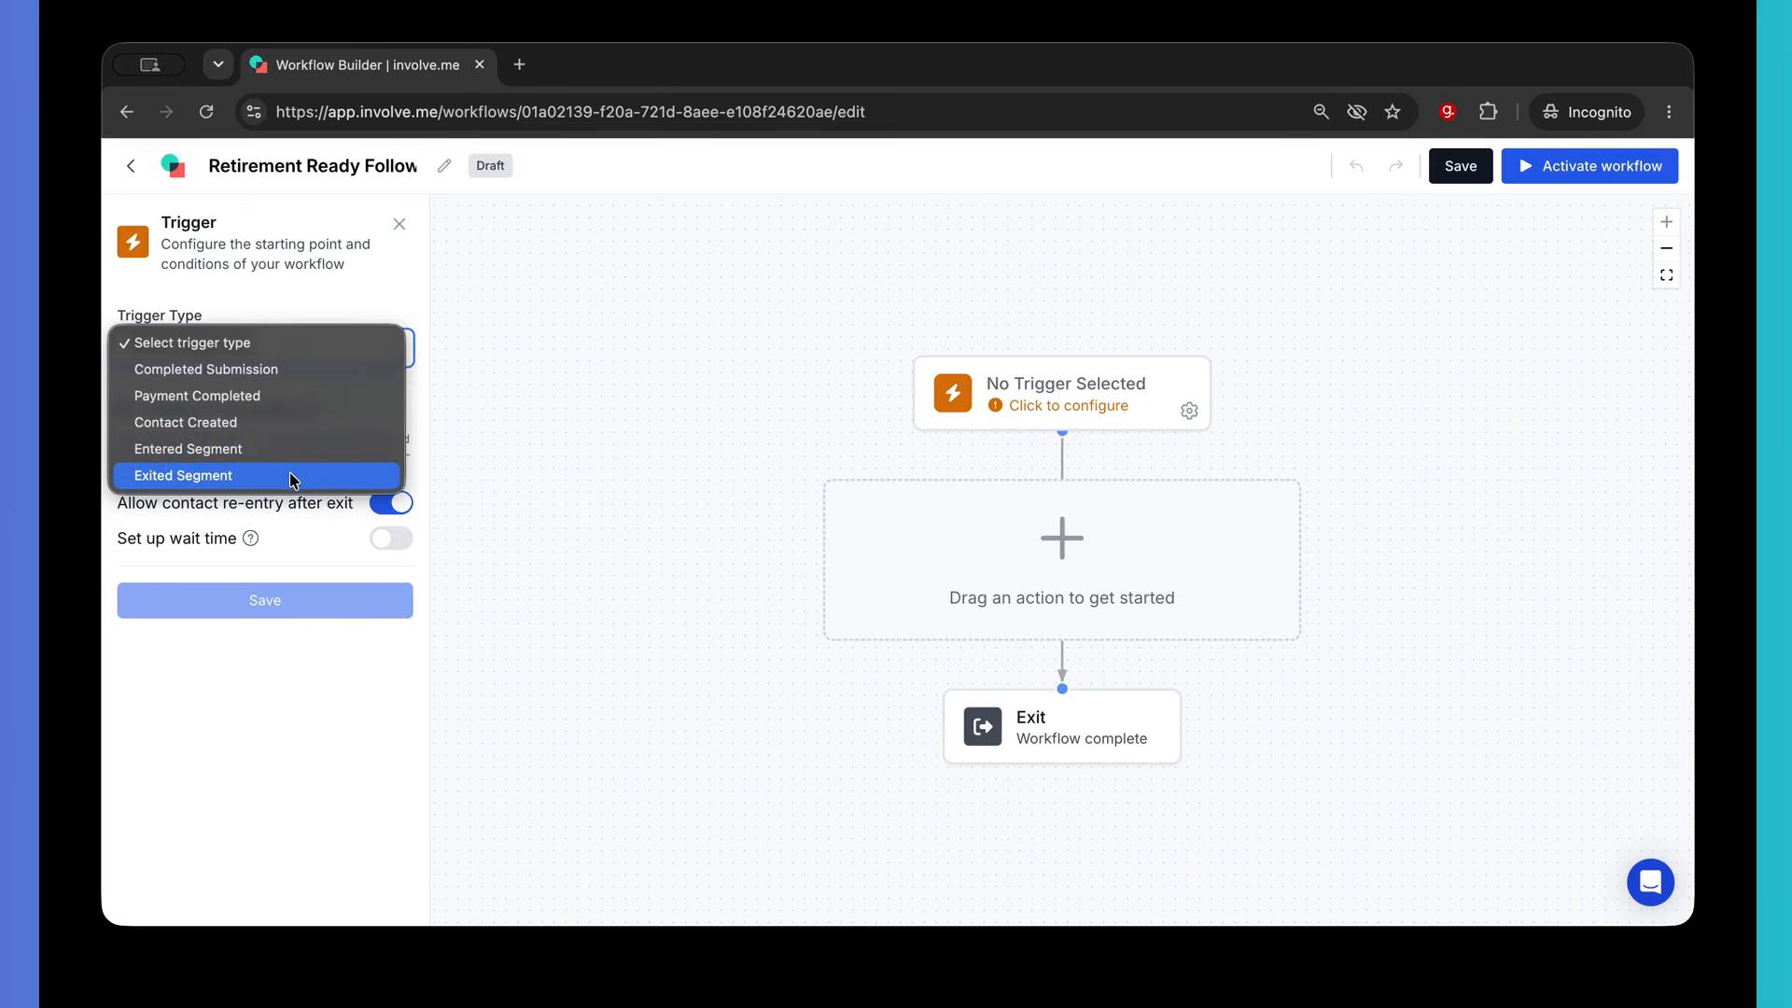
click(190, 453)
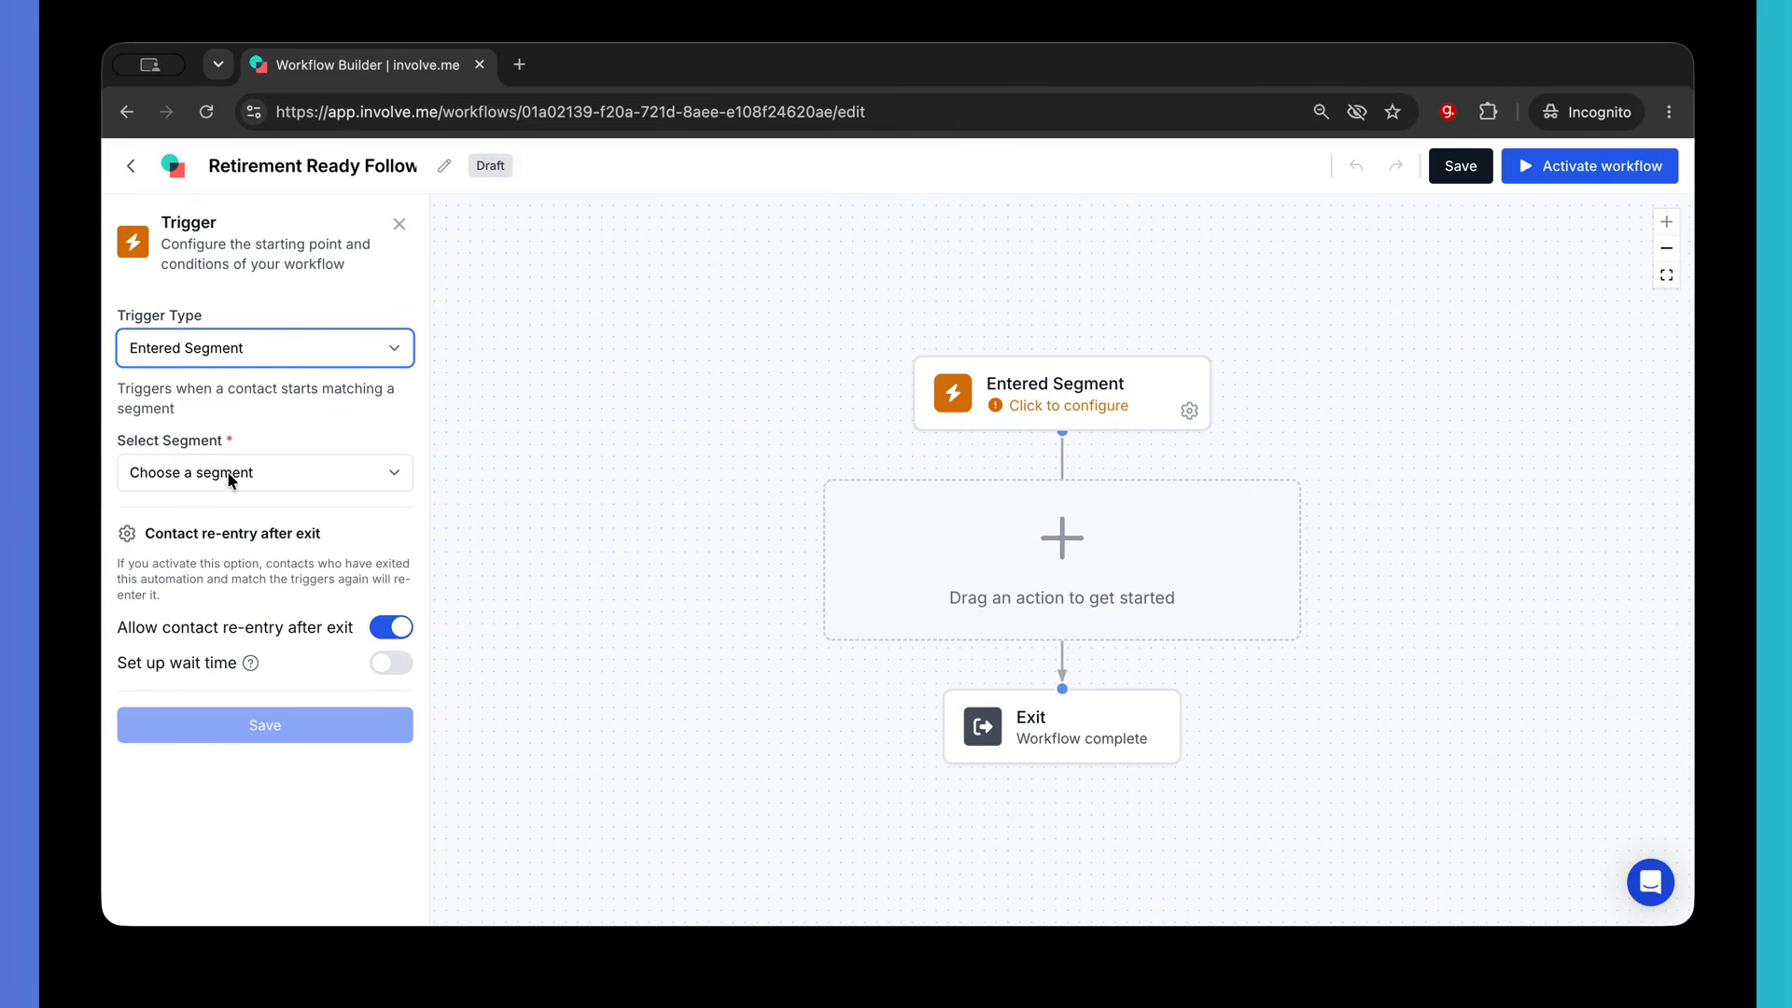
click(228, 475)
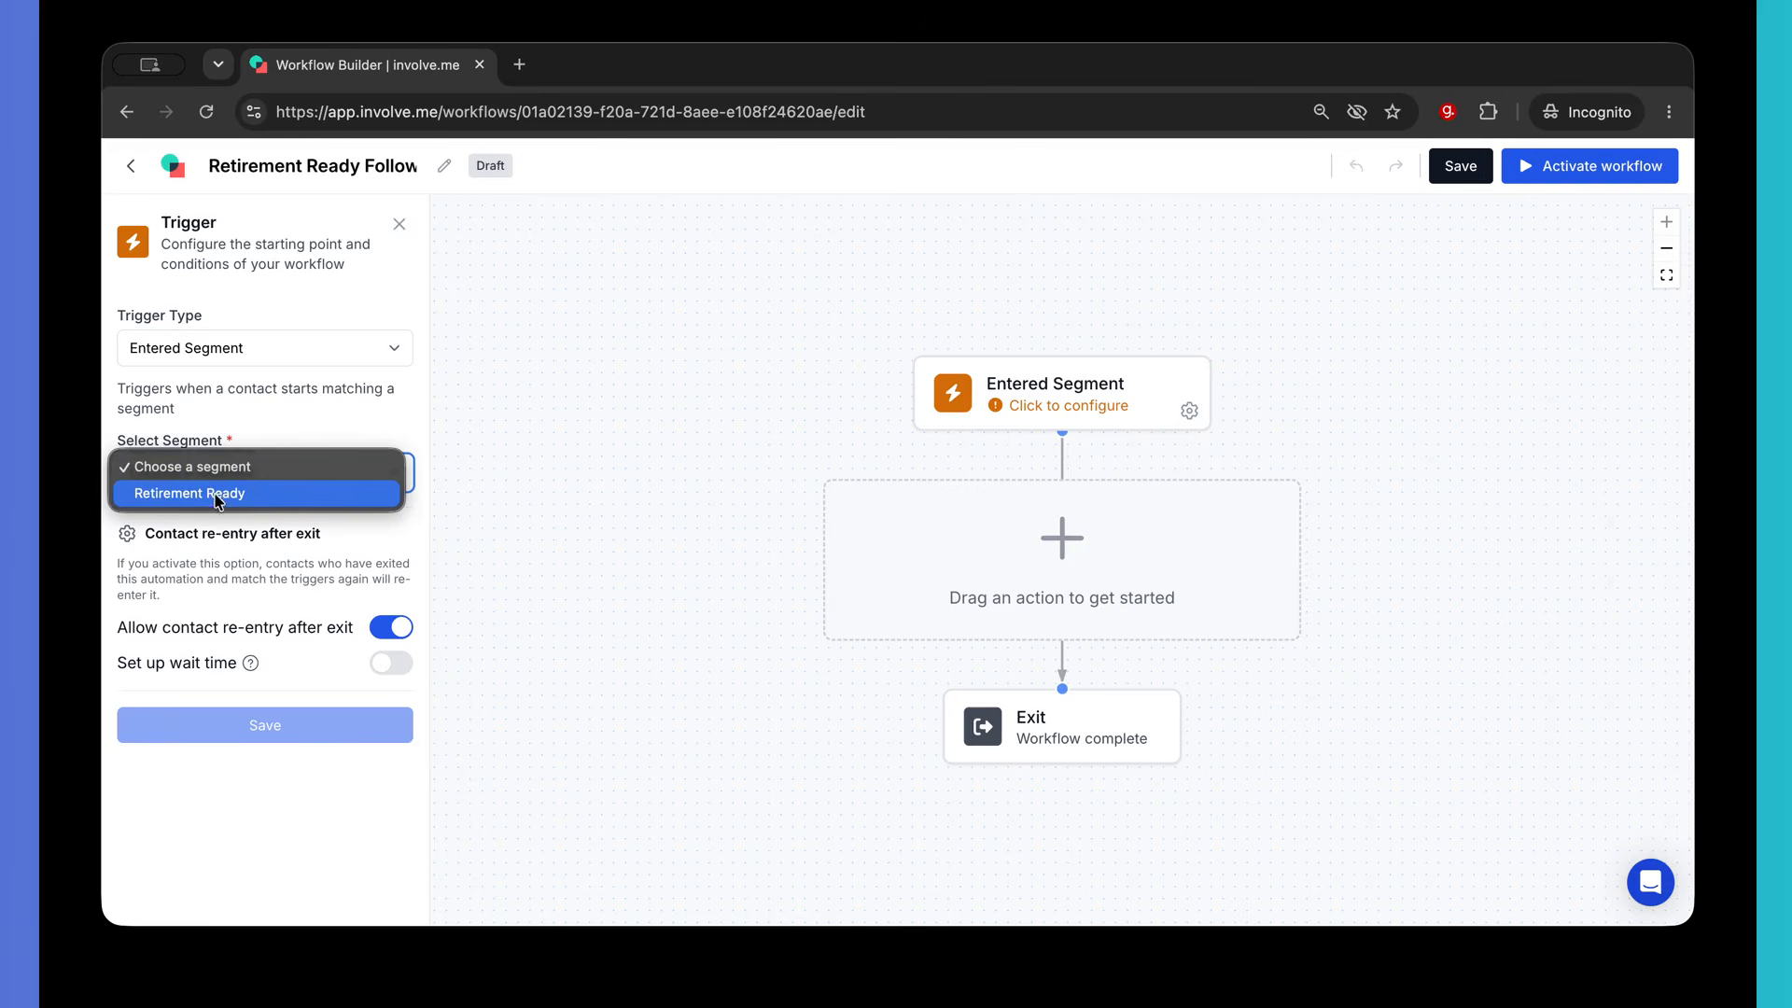
click(284, 498)
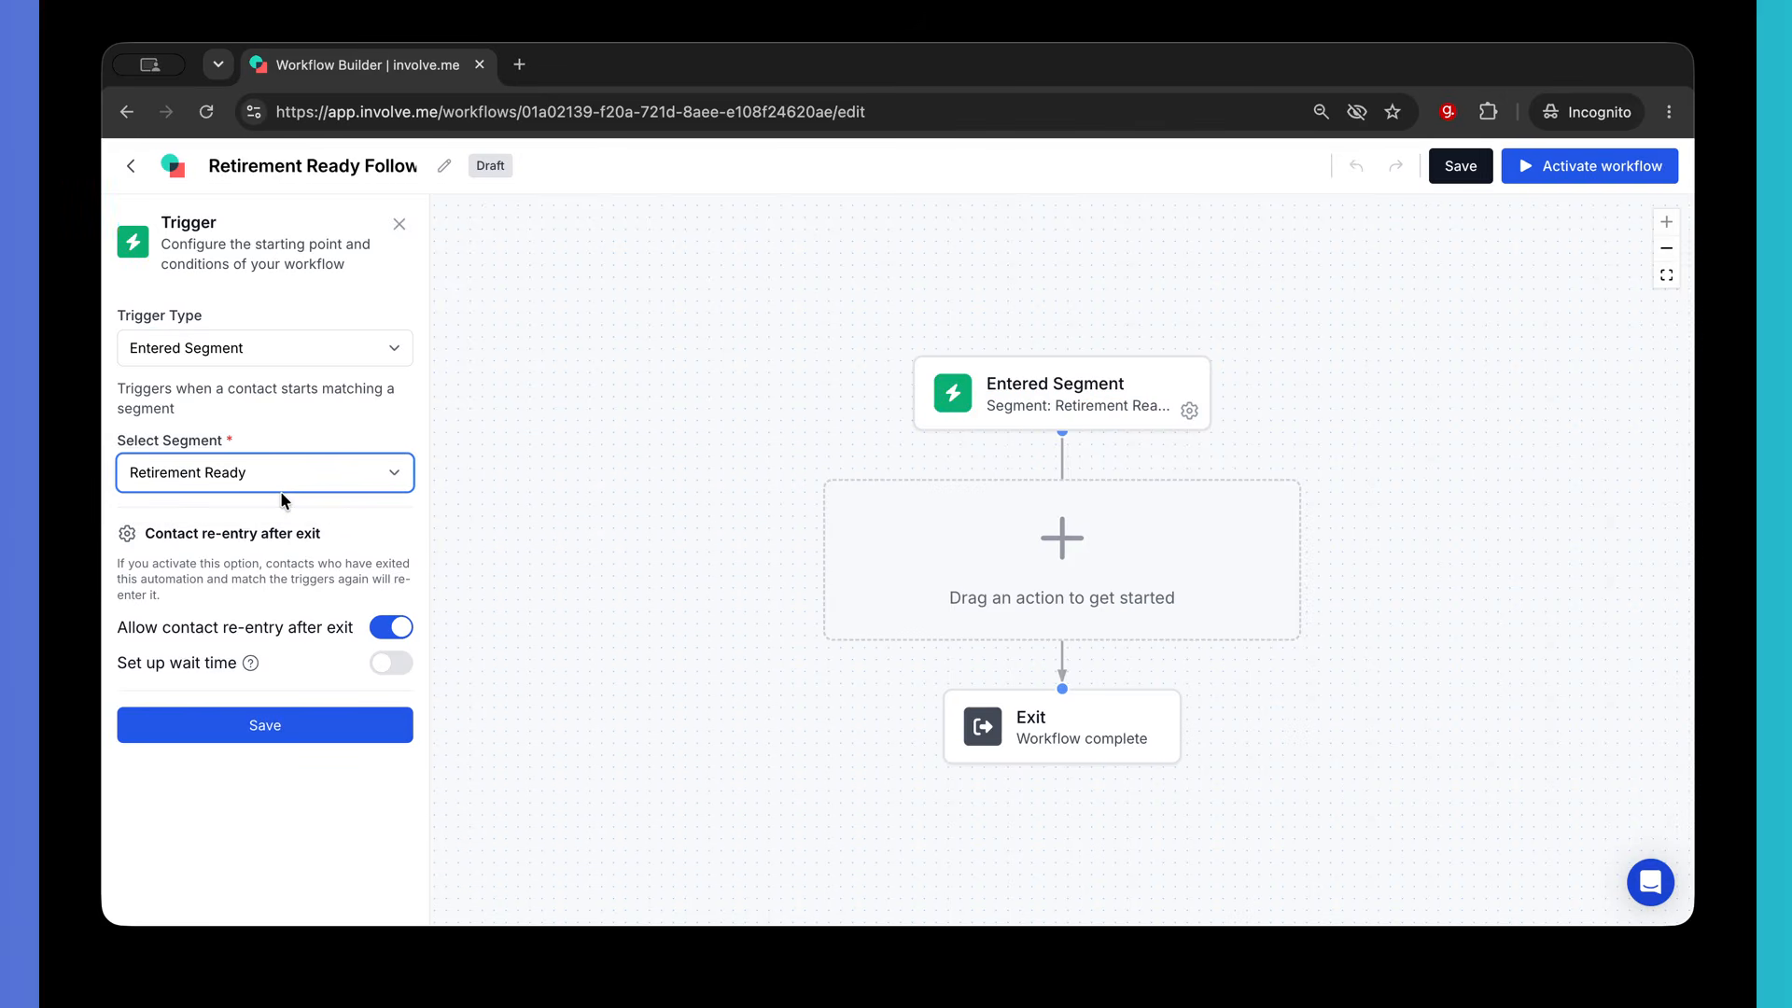
click(278, 725)
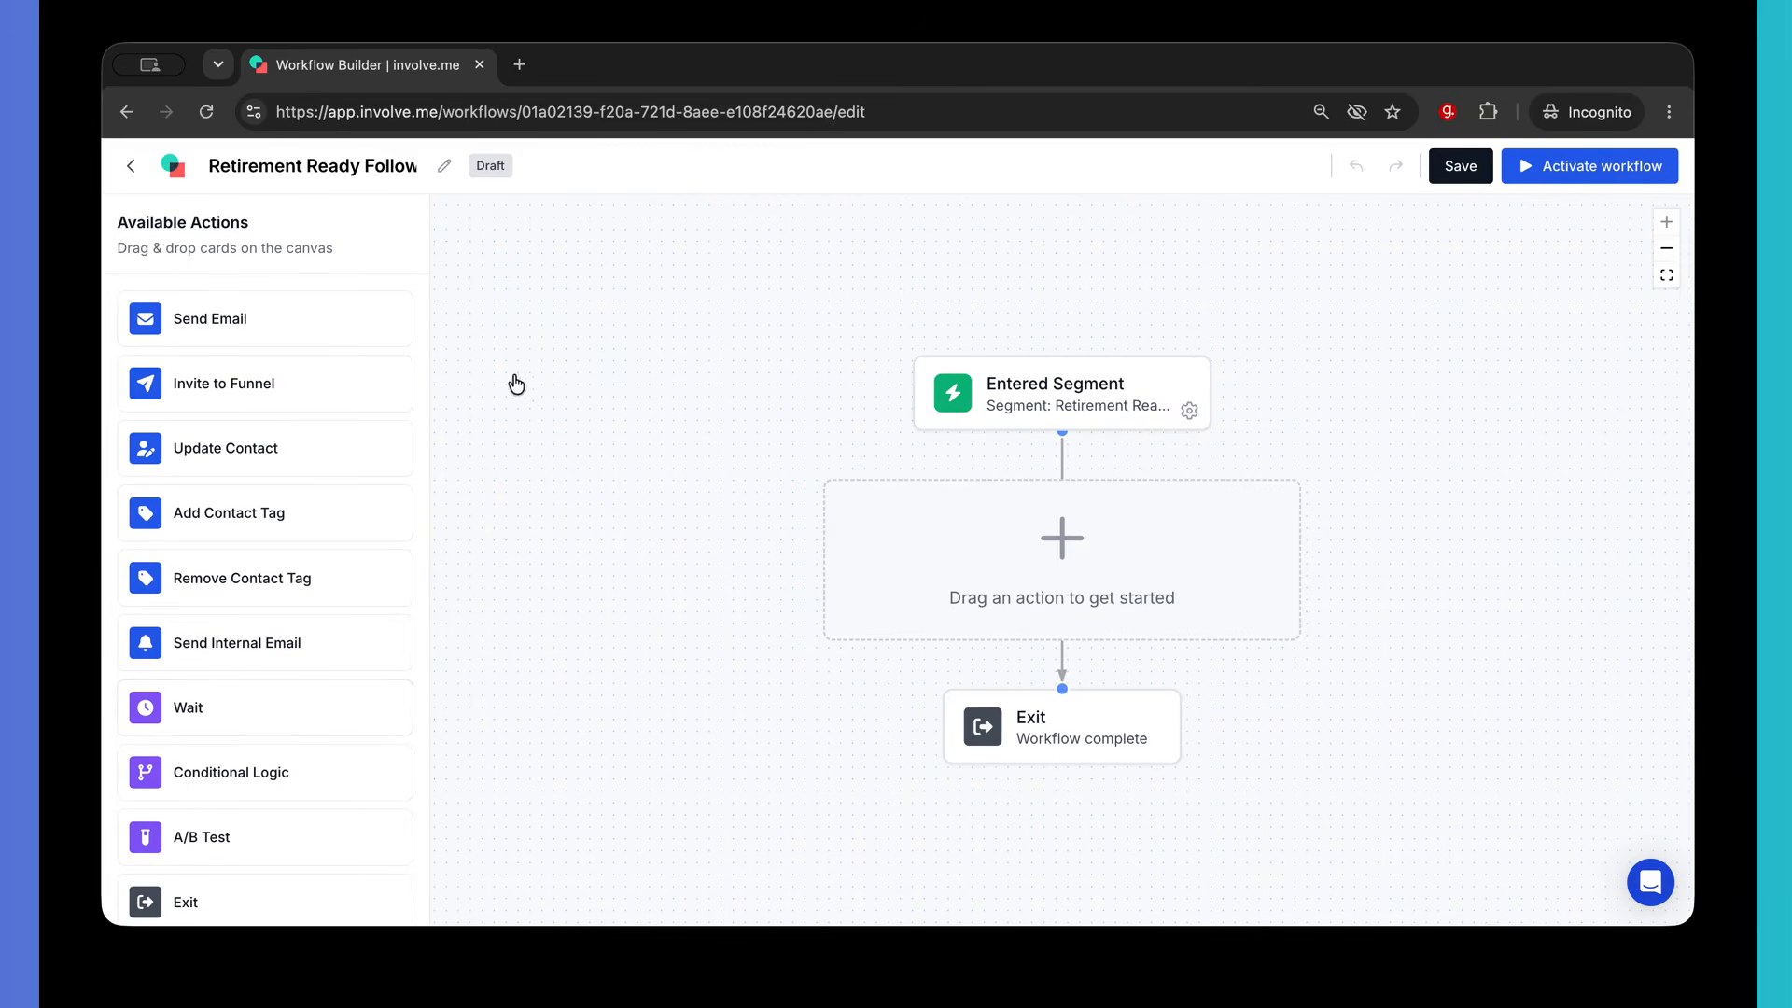
- Add a Send Email step and set its subject to 'Let's talk about your retirement plans'
drag(249, 320, 976, 560)
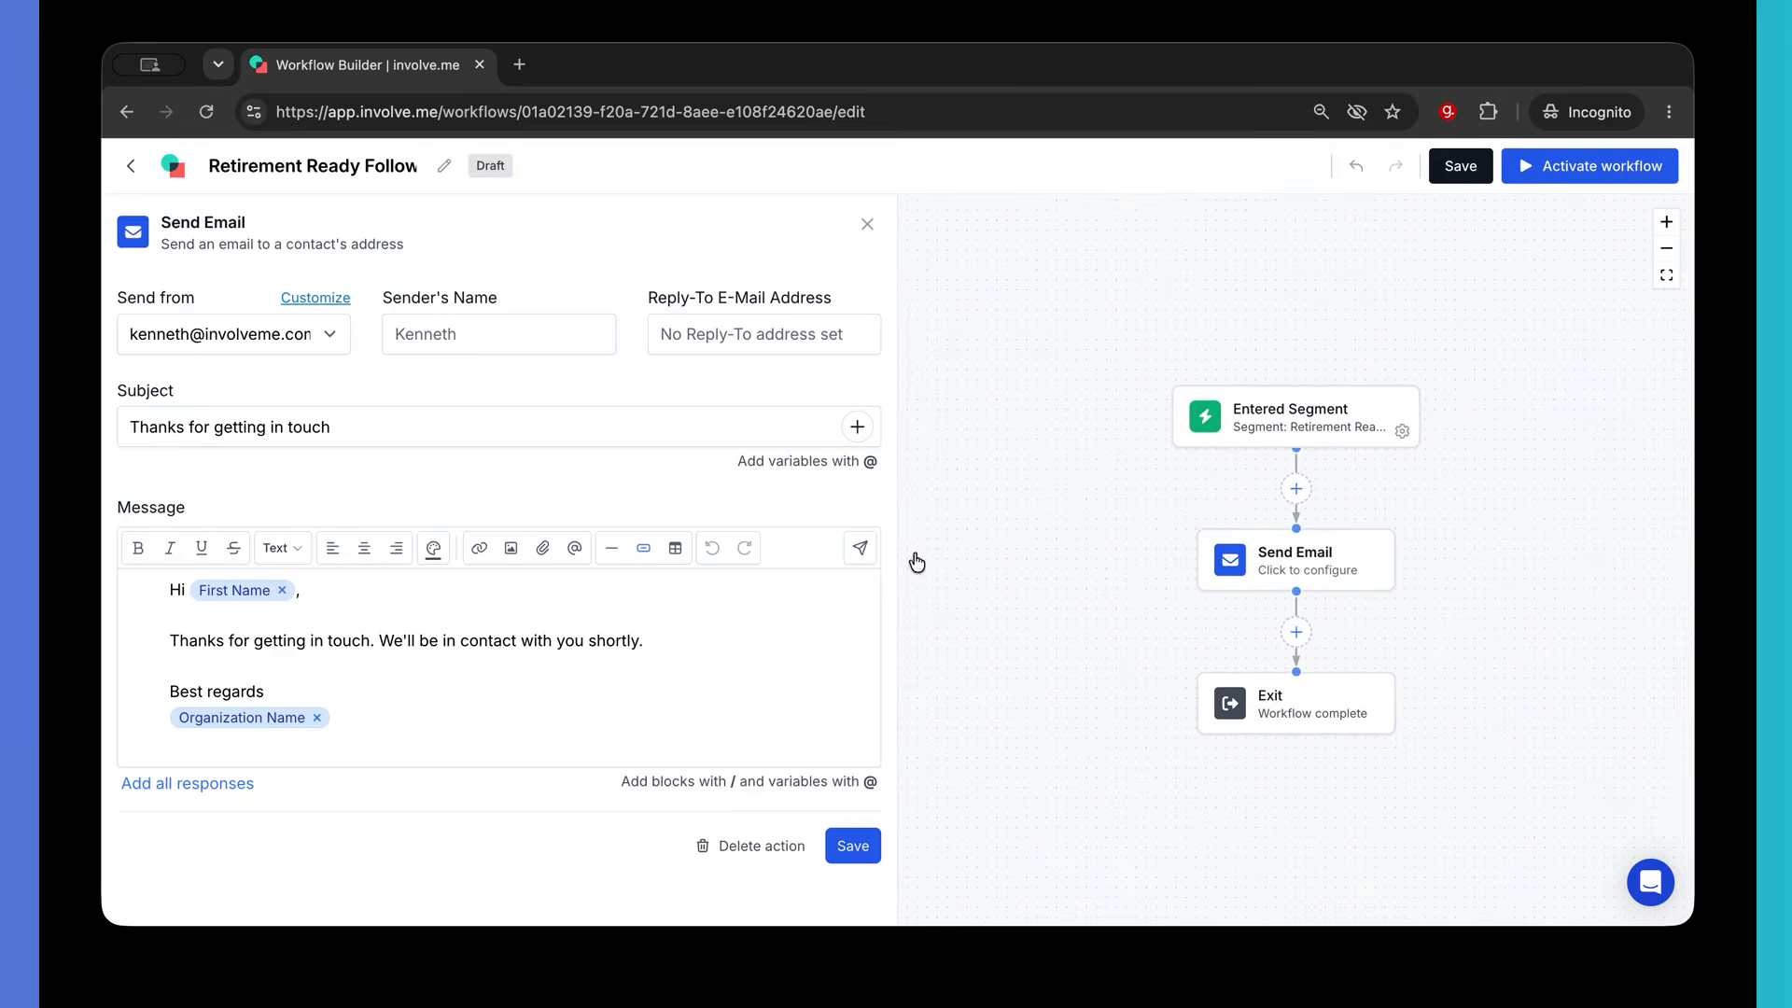
click(352, 430)
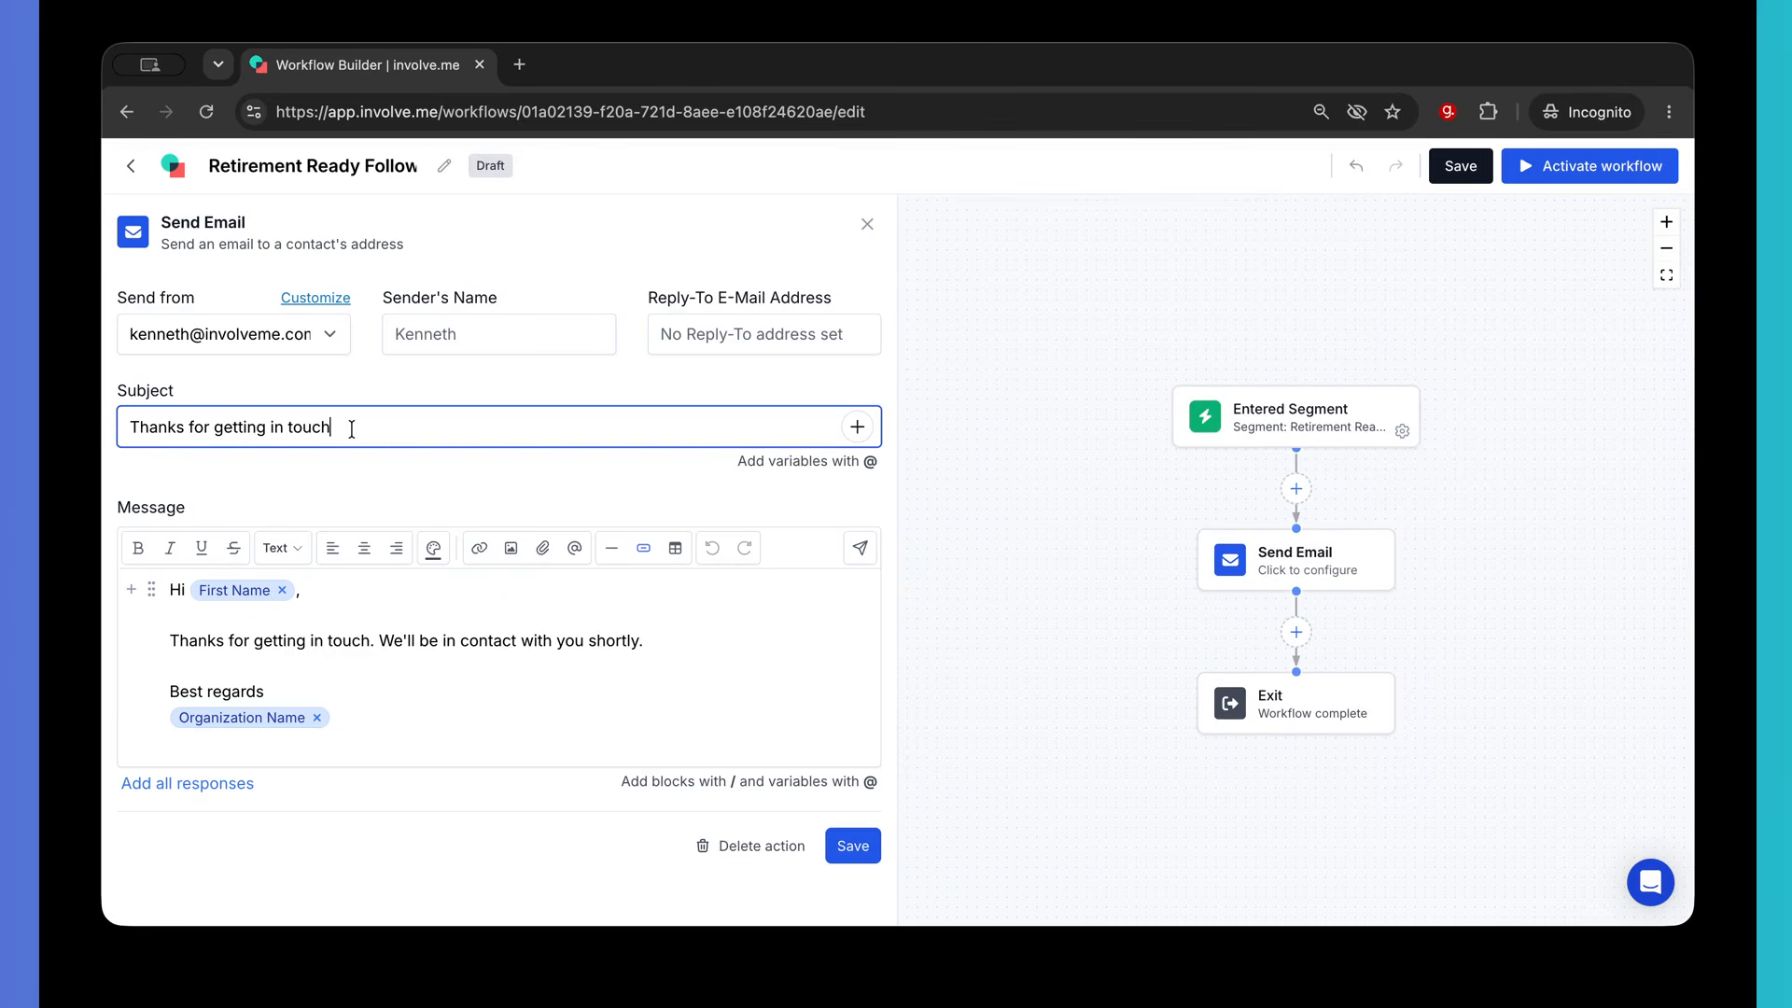
drag(351, 430, 129, 425)
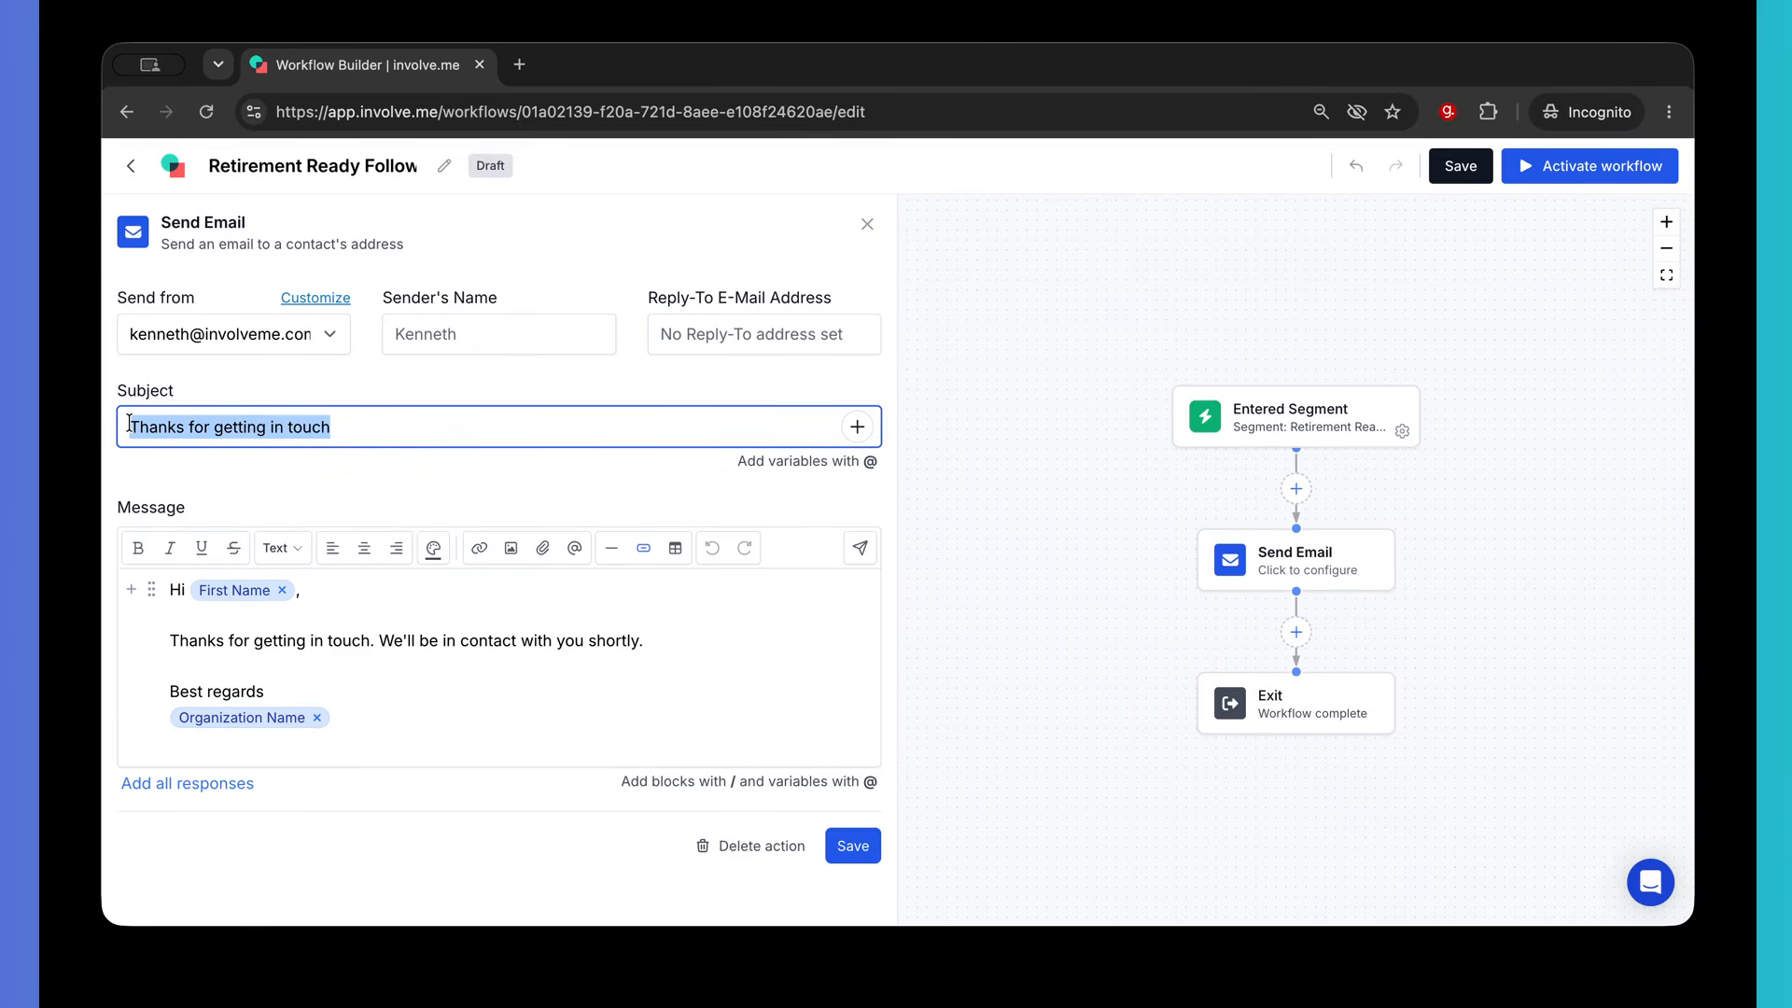
text(Let's)
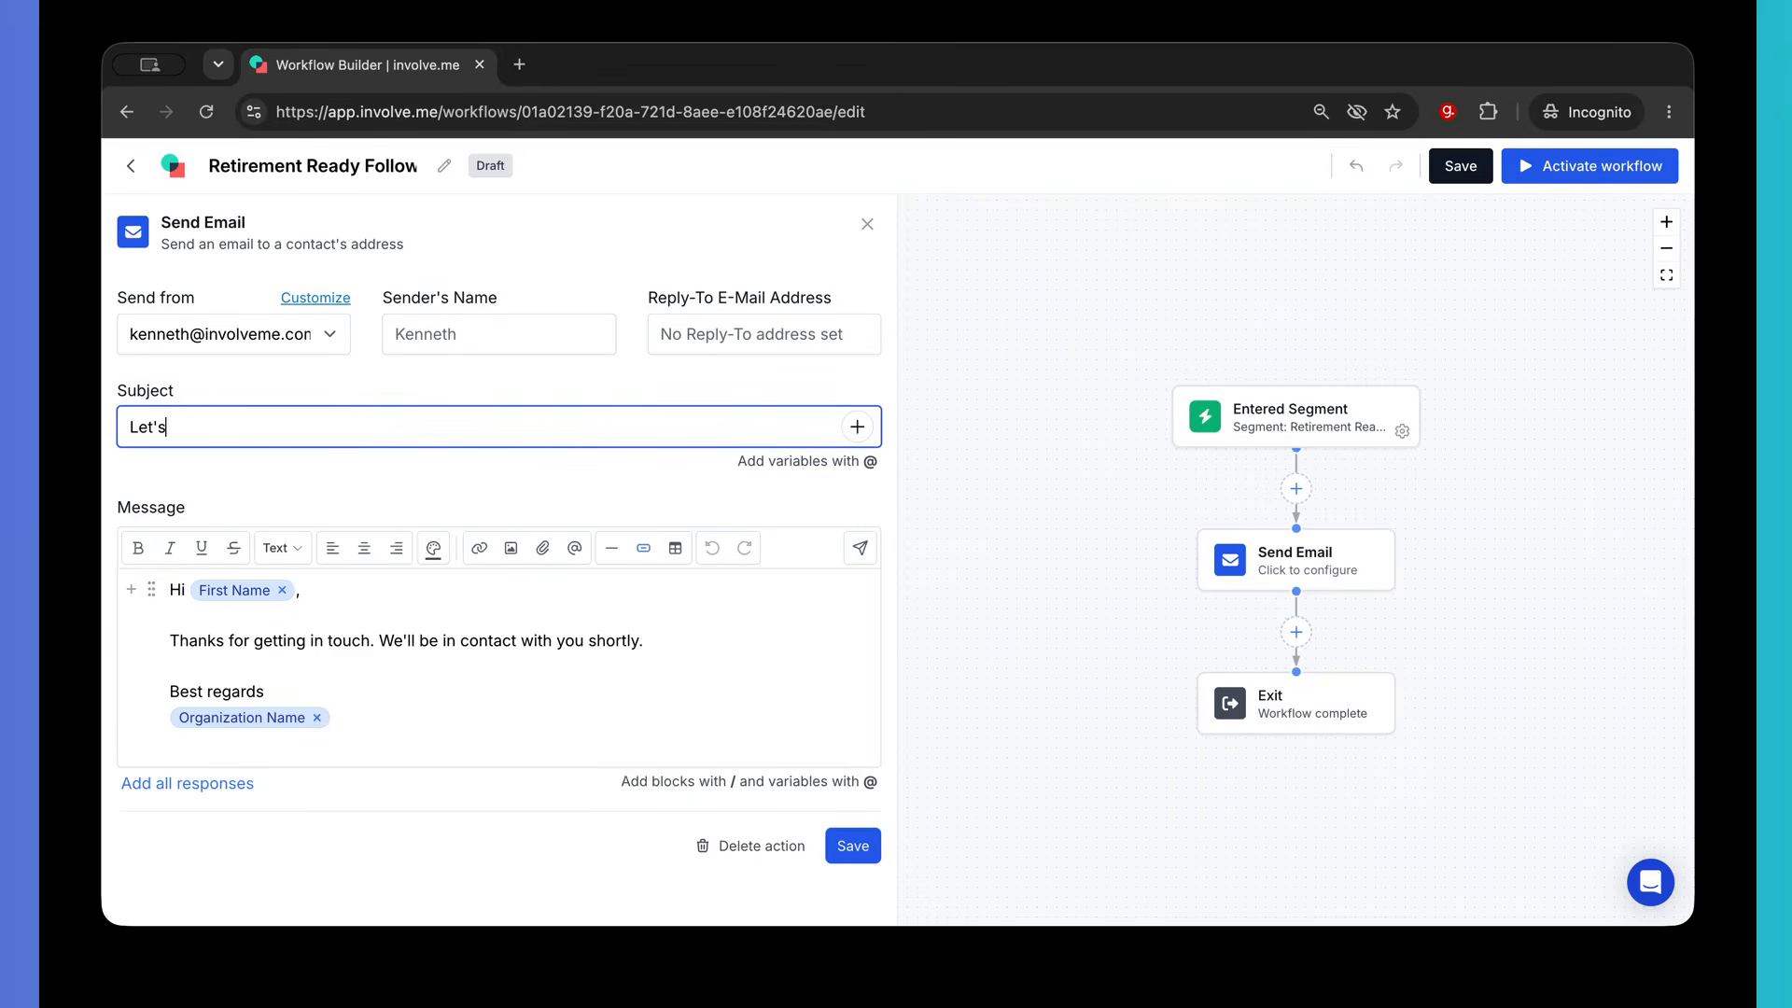
text( talk about your retirement)
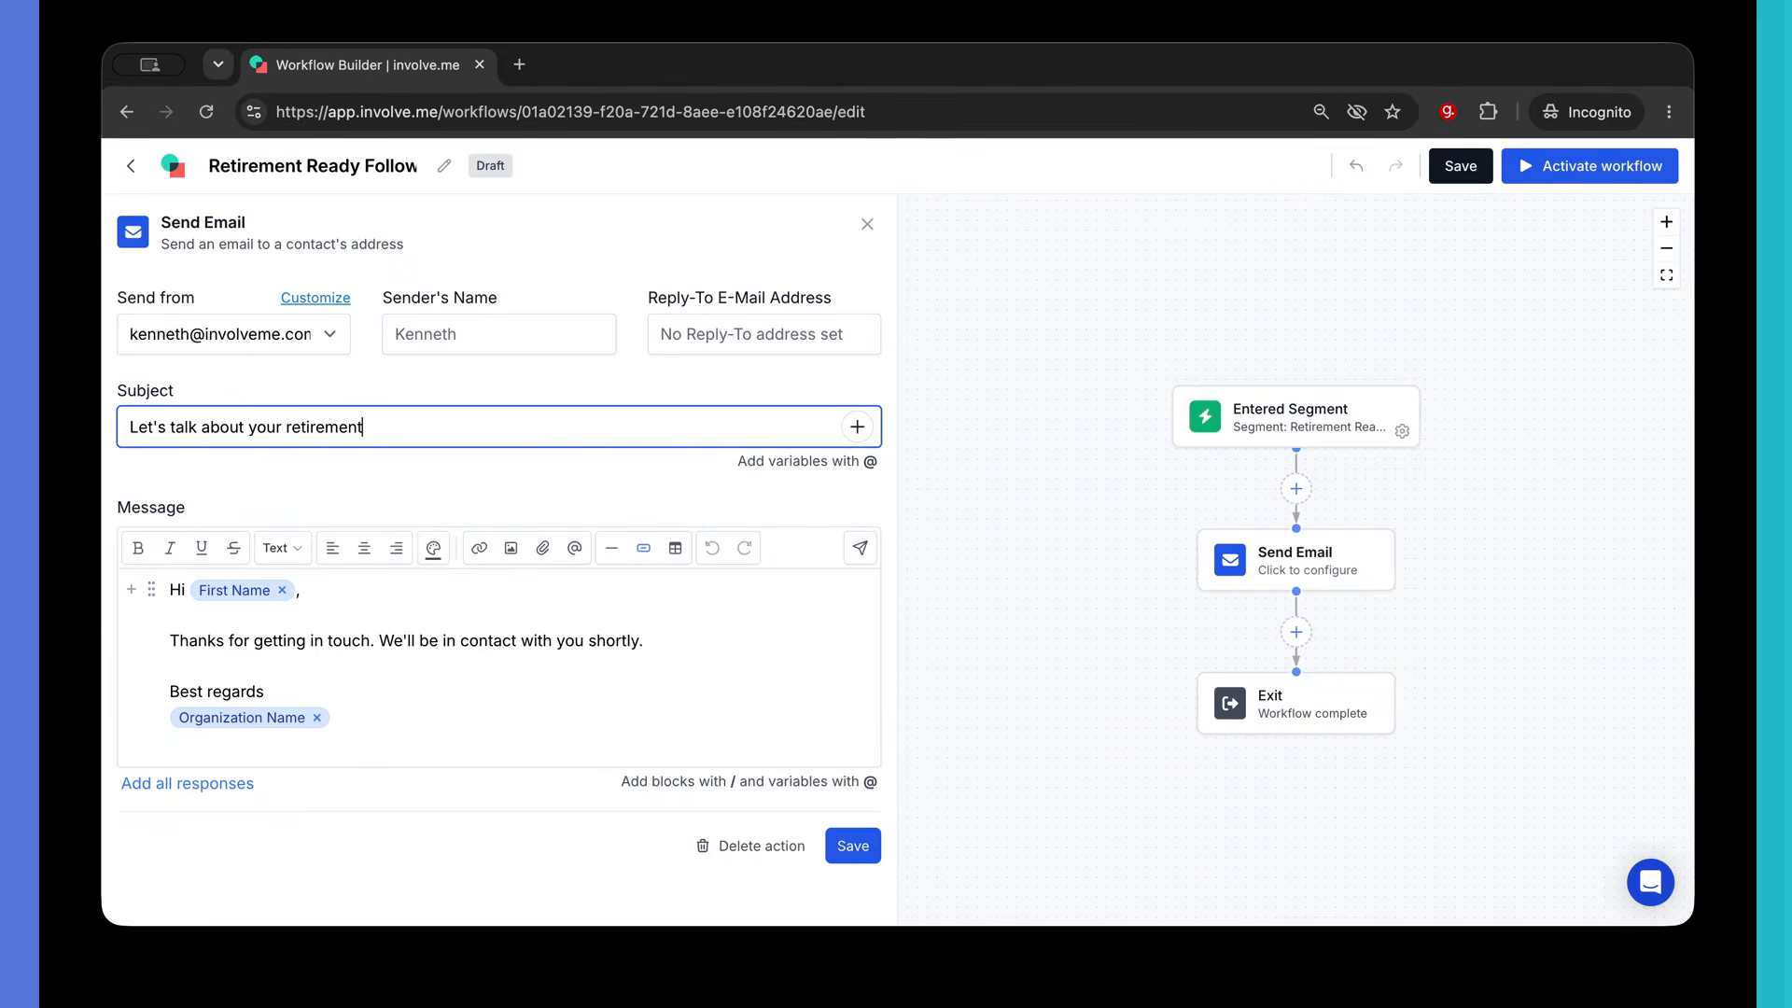
text( plans)
- After briefly trying Ask AI, replace the body with 'Based on your responses, you may be ready to take the next steps…'
click(224, 665)
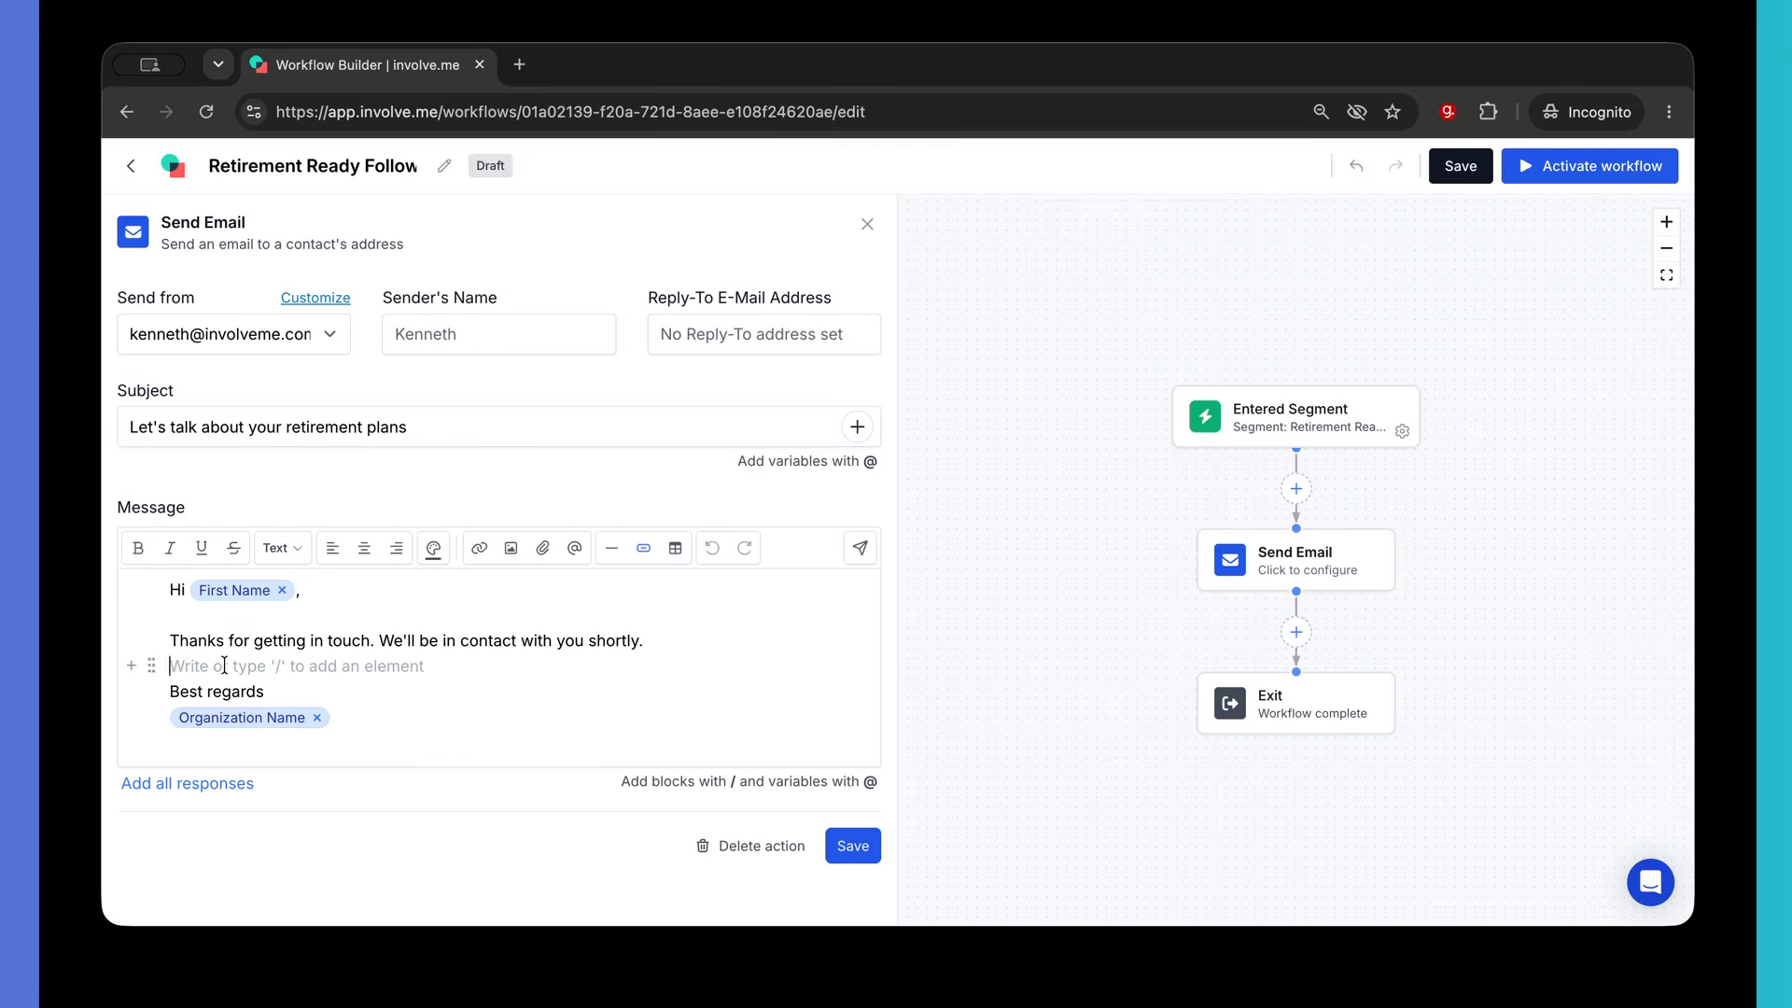
click(131, 667)
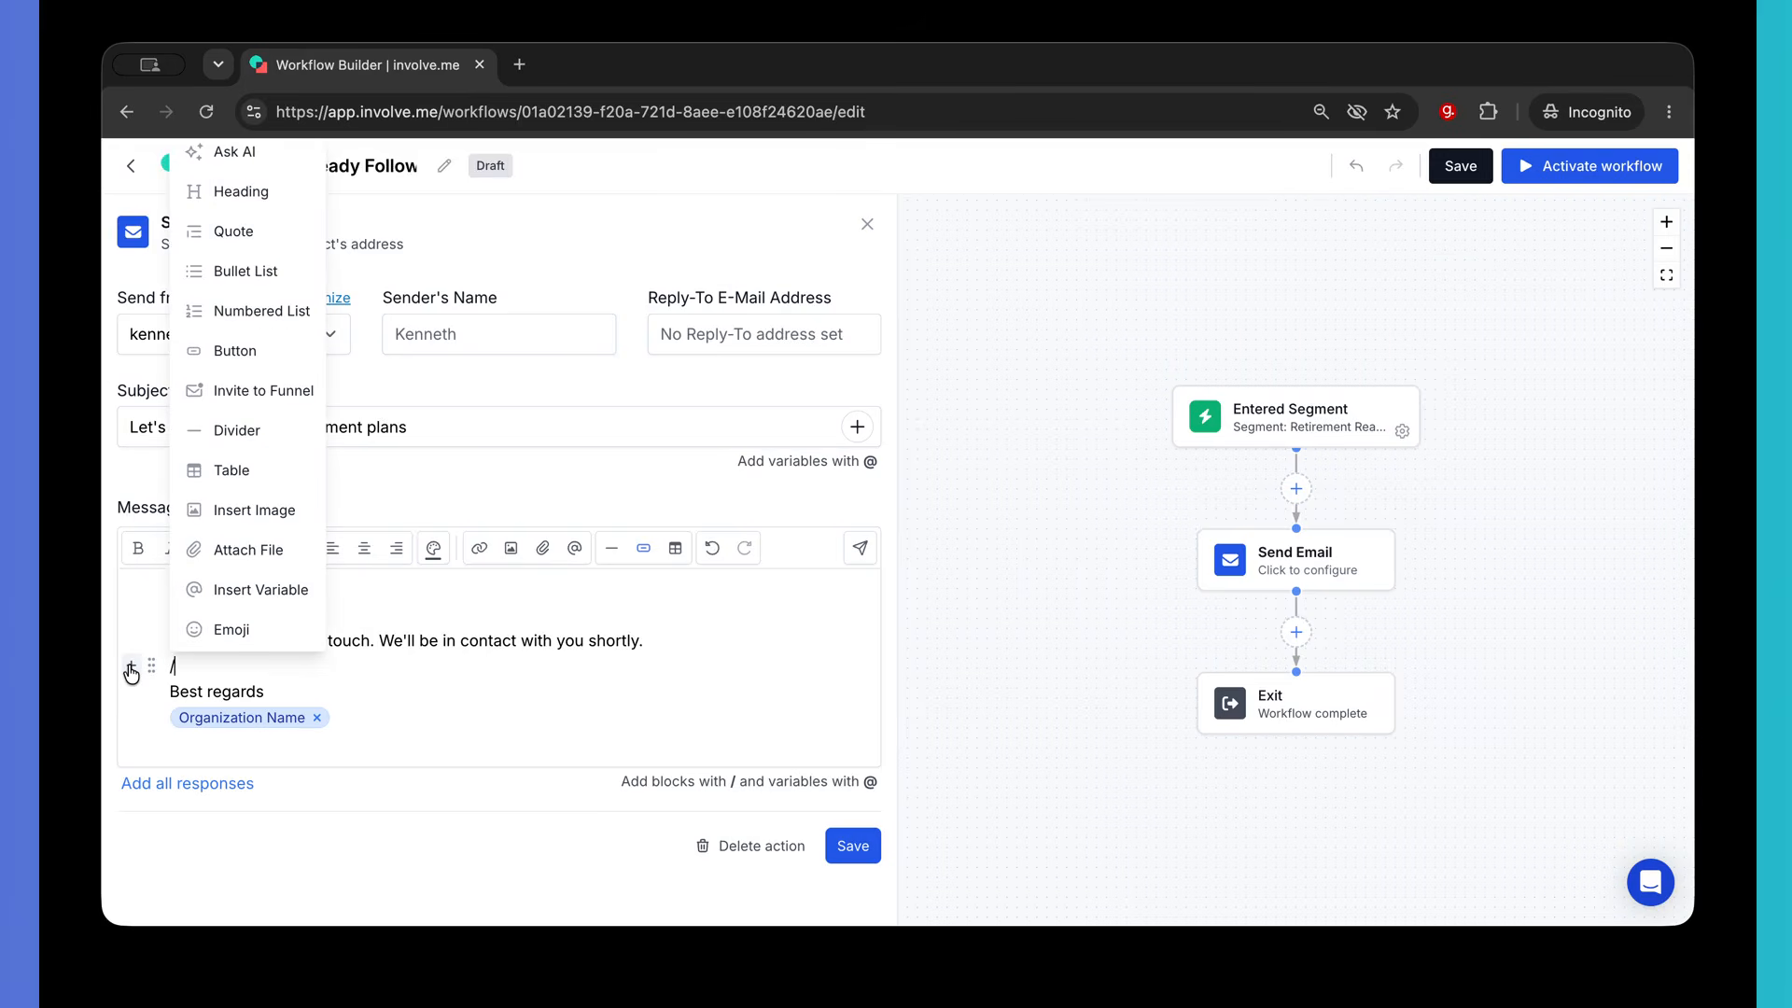
click(257, 156)
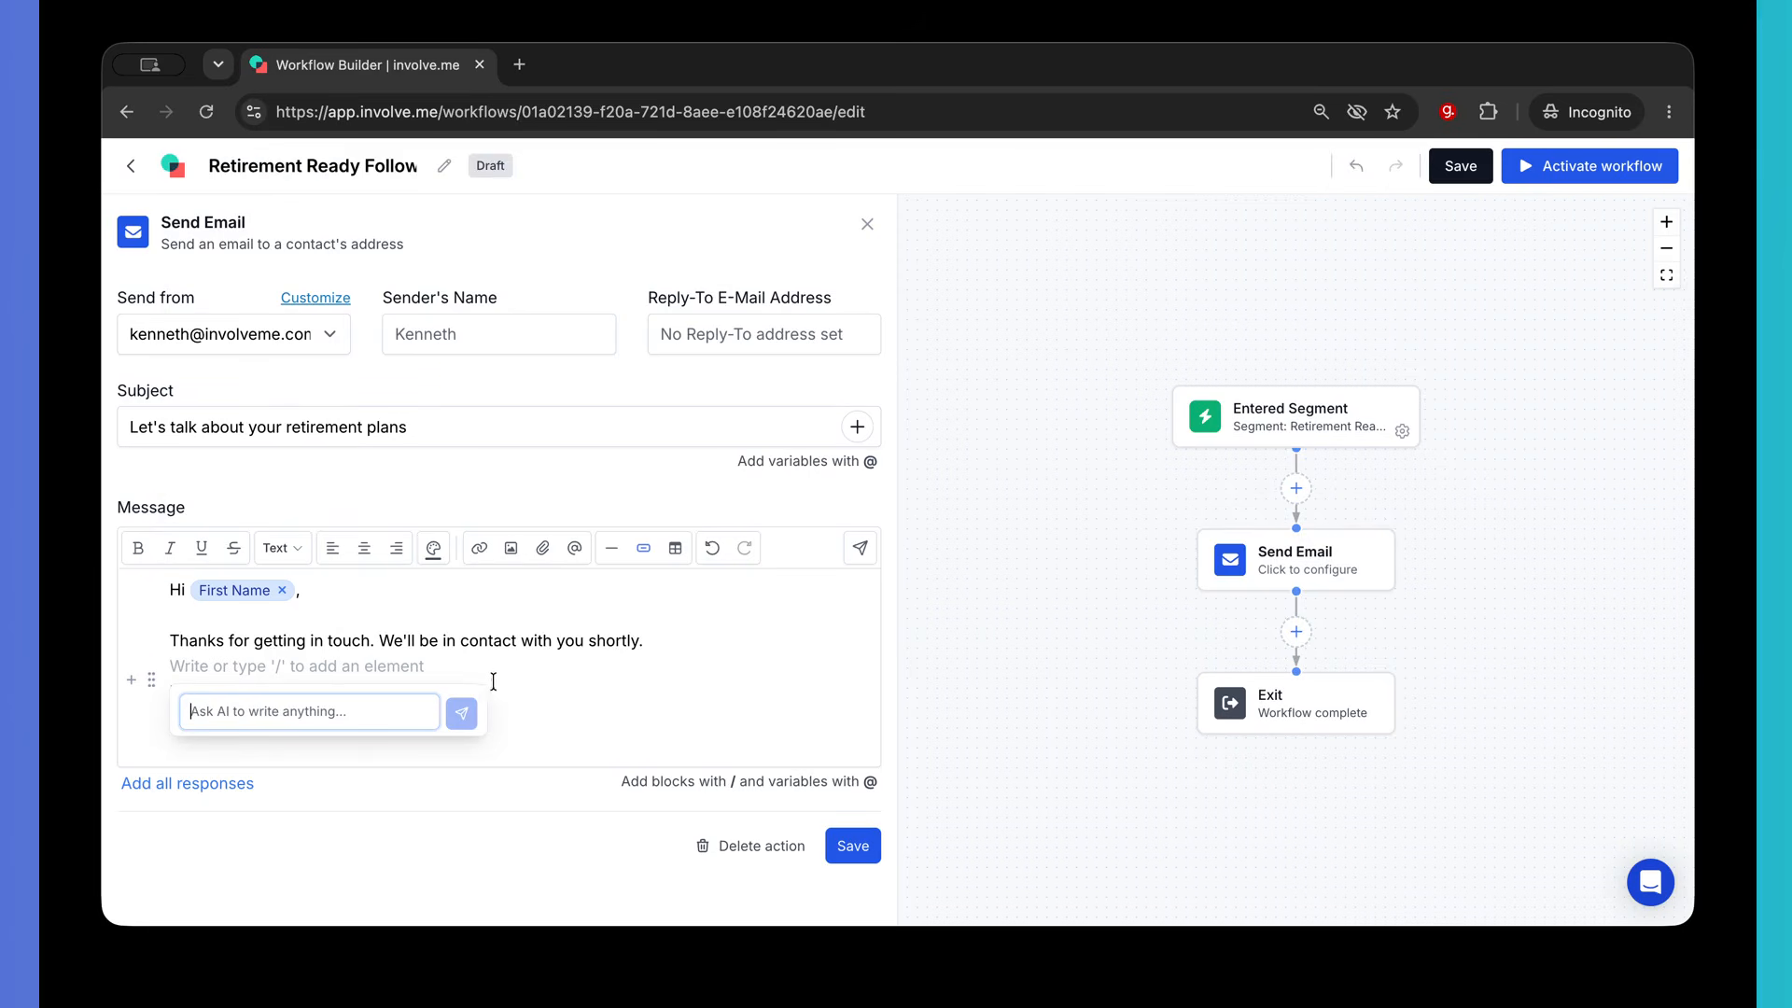
click(619, 666)
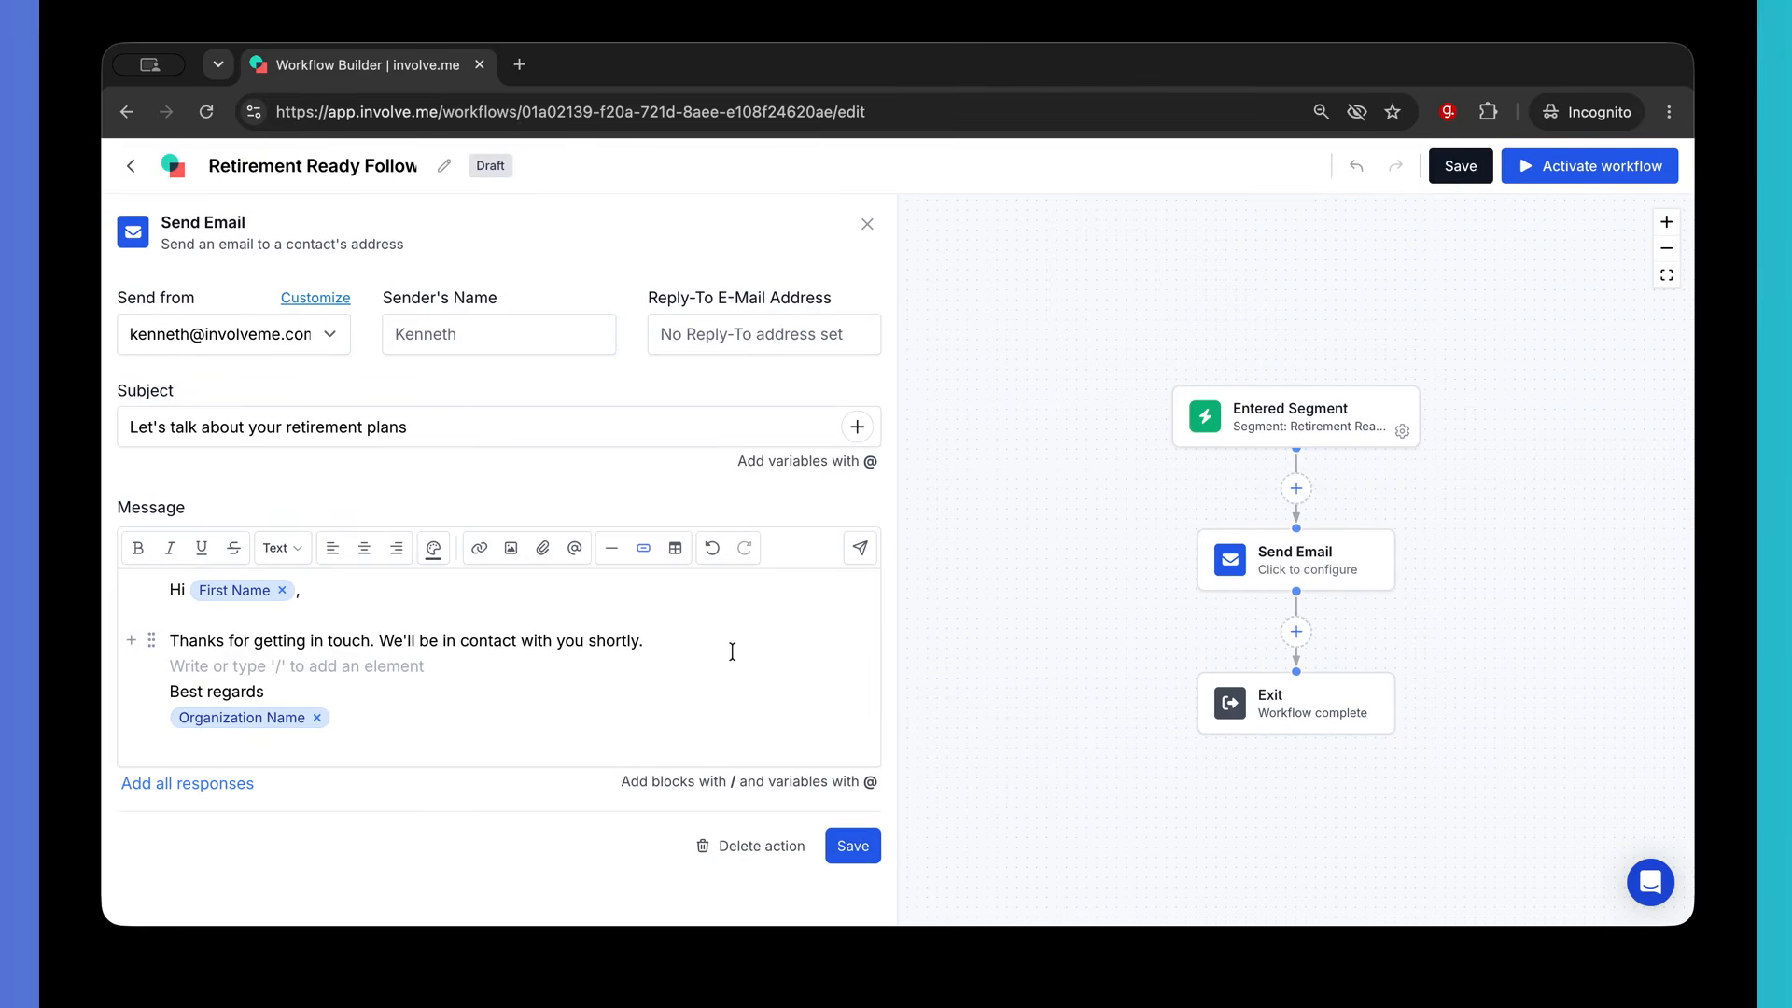
drag(648, 640, 165, 644)
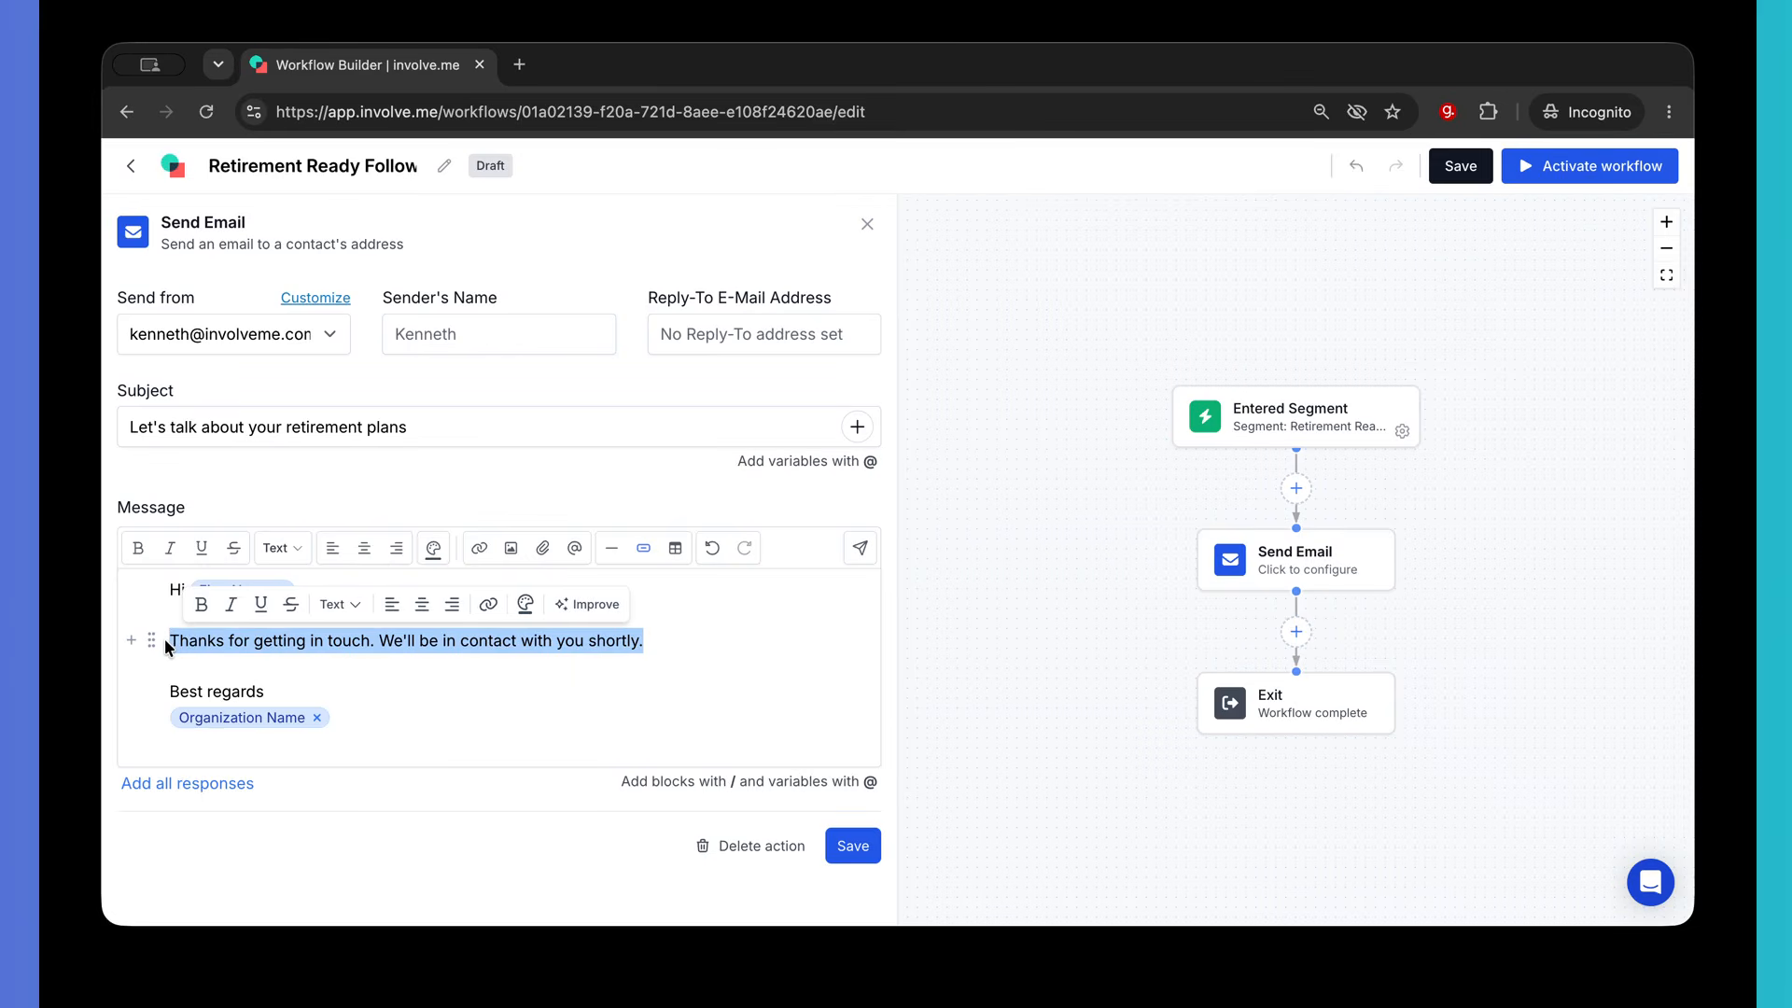
text(Bas)
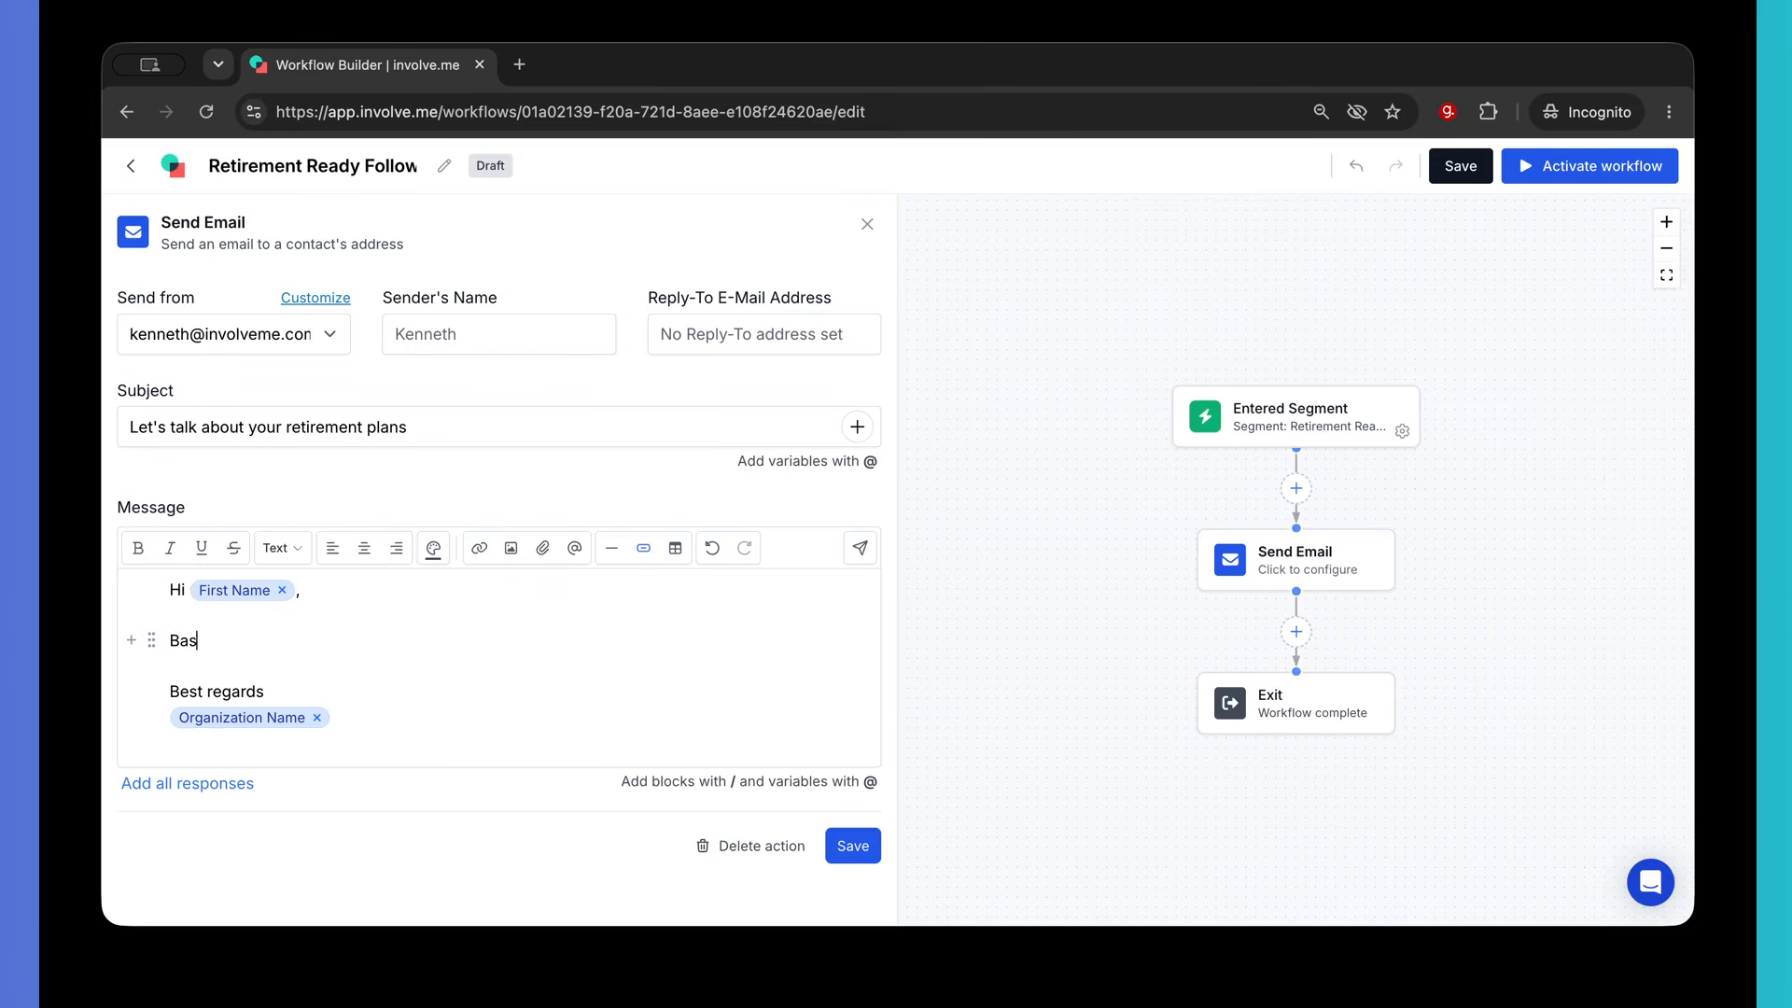
text(ed on your responses, you may be )
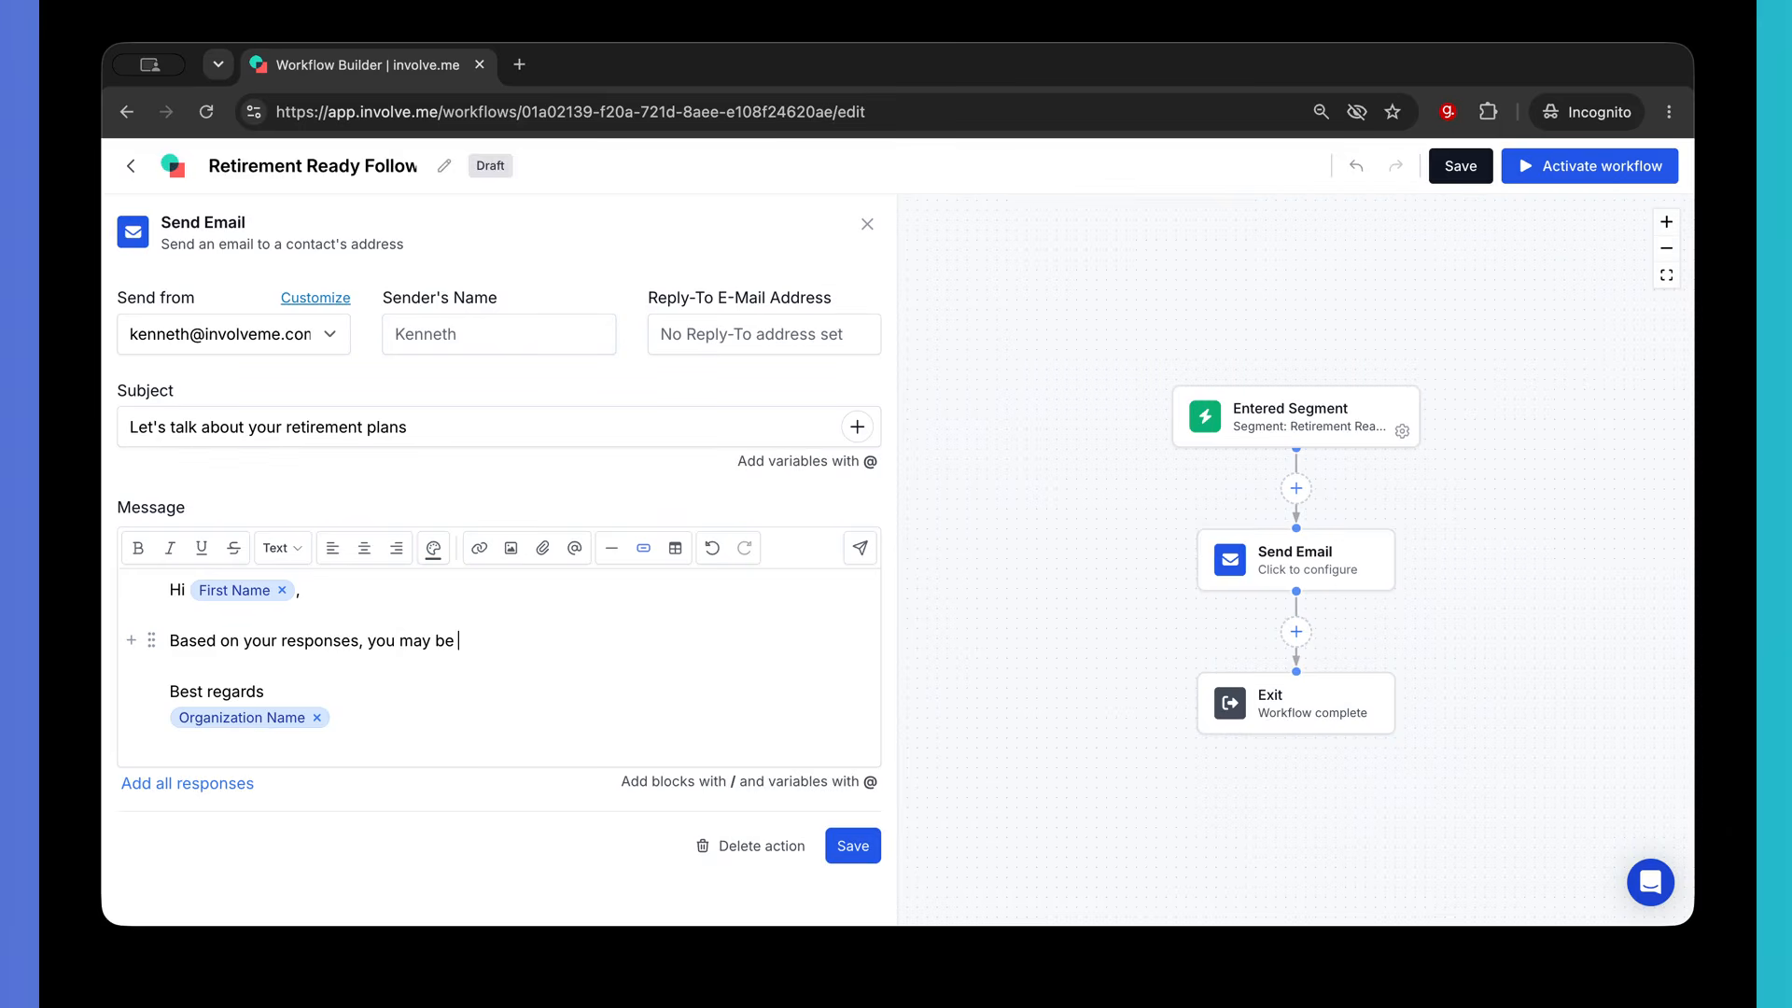
text(ready to take the next steps)
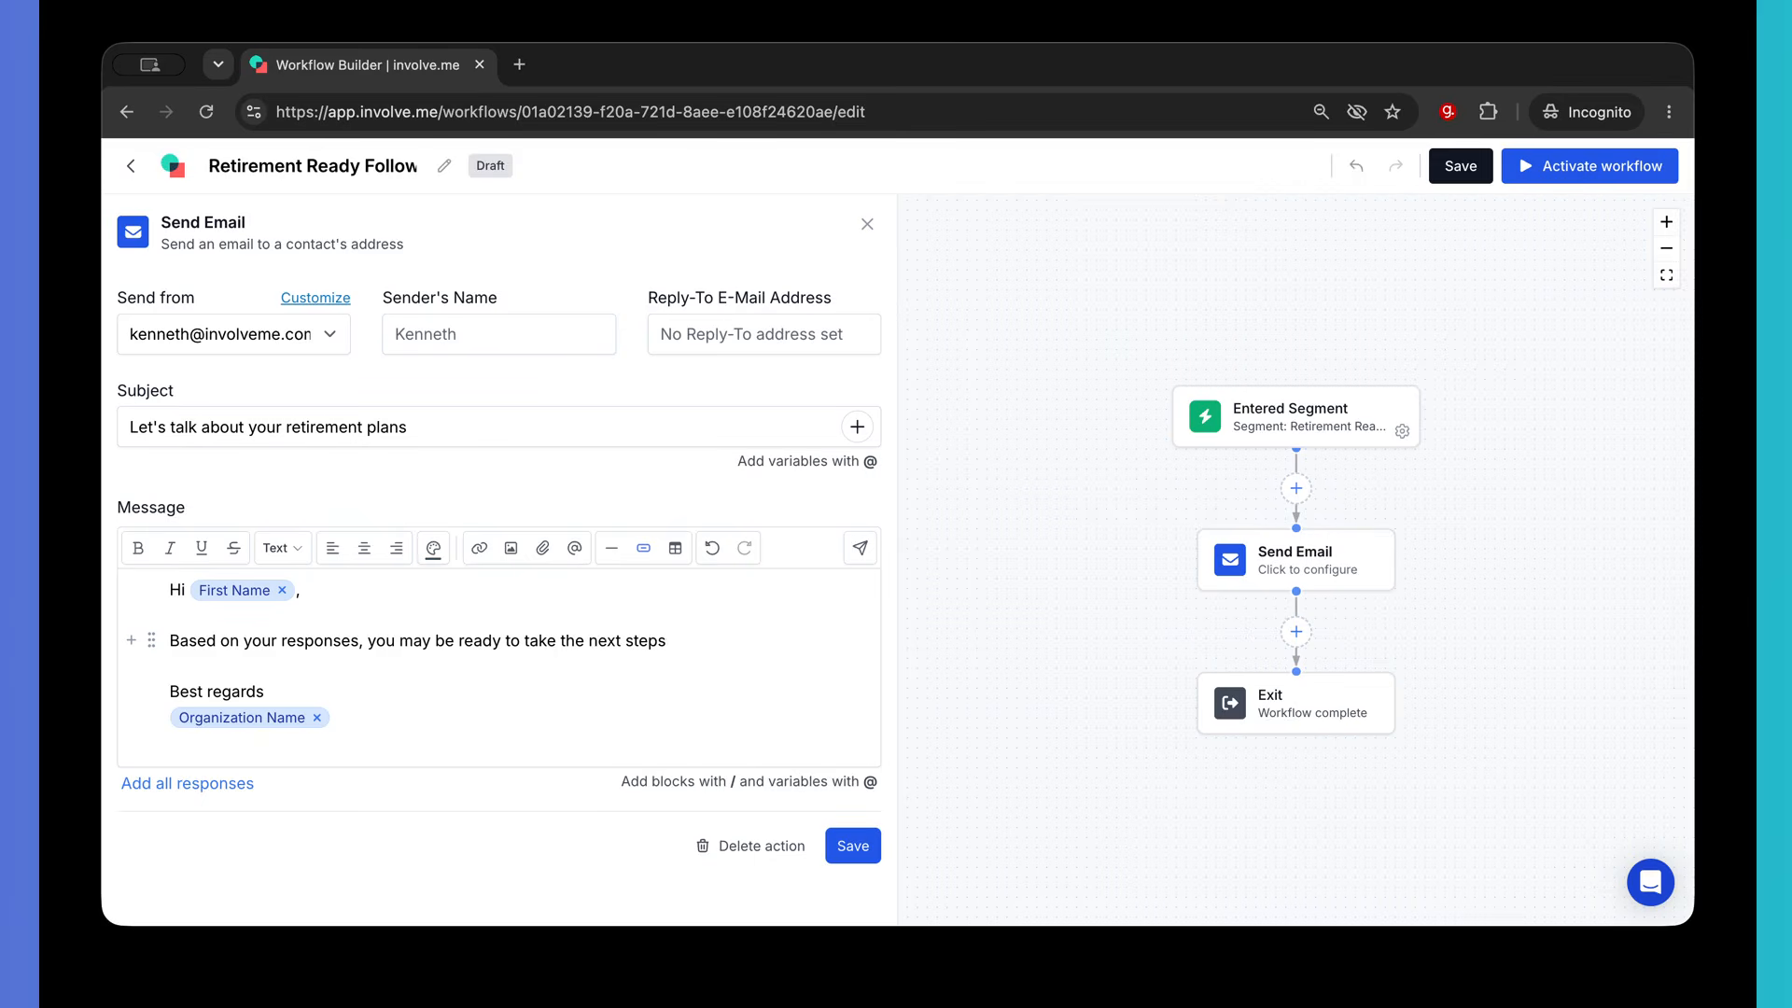
text( with your retirement plann)
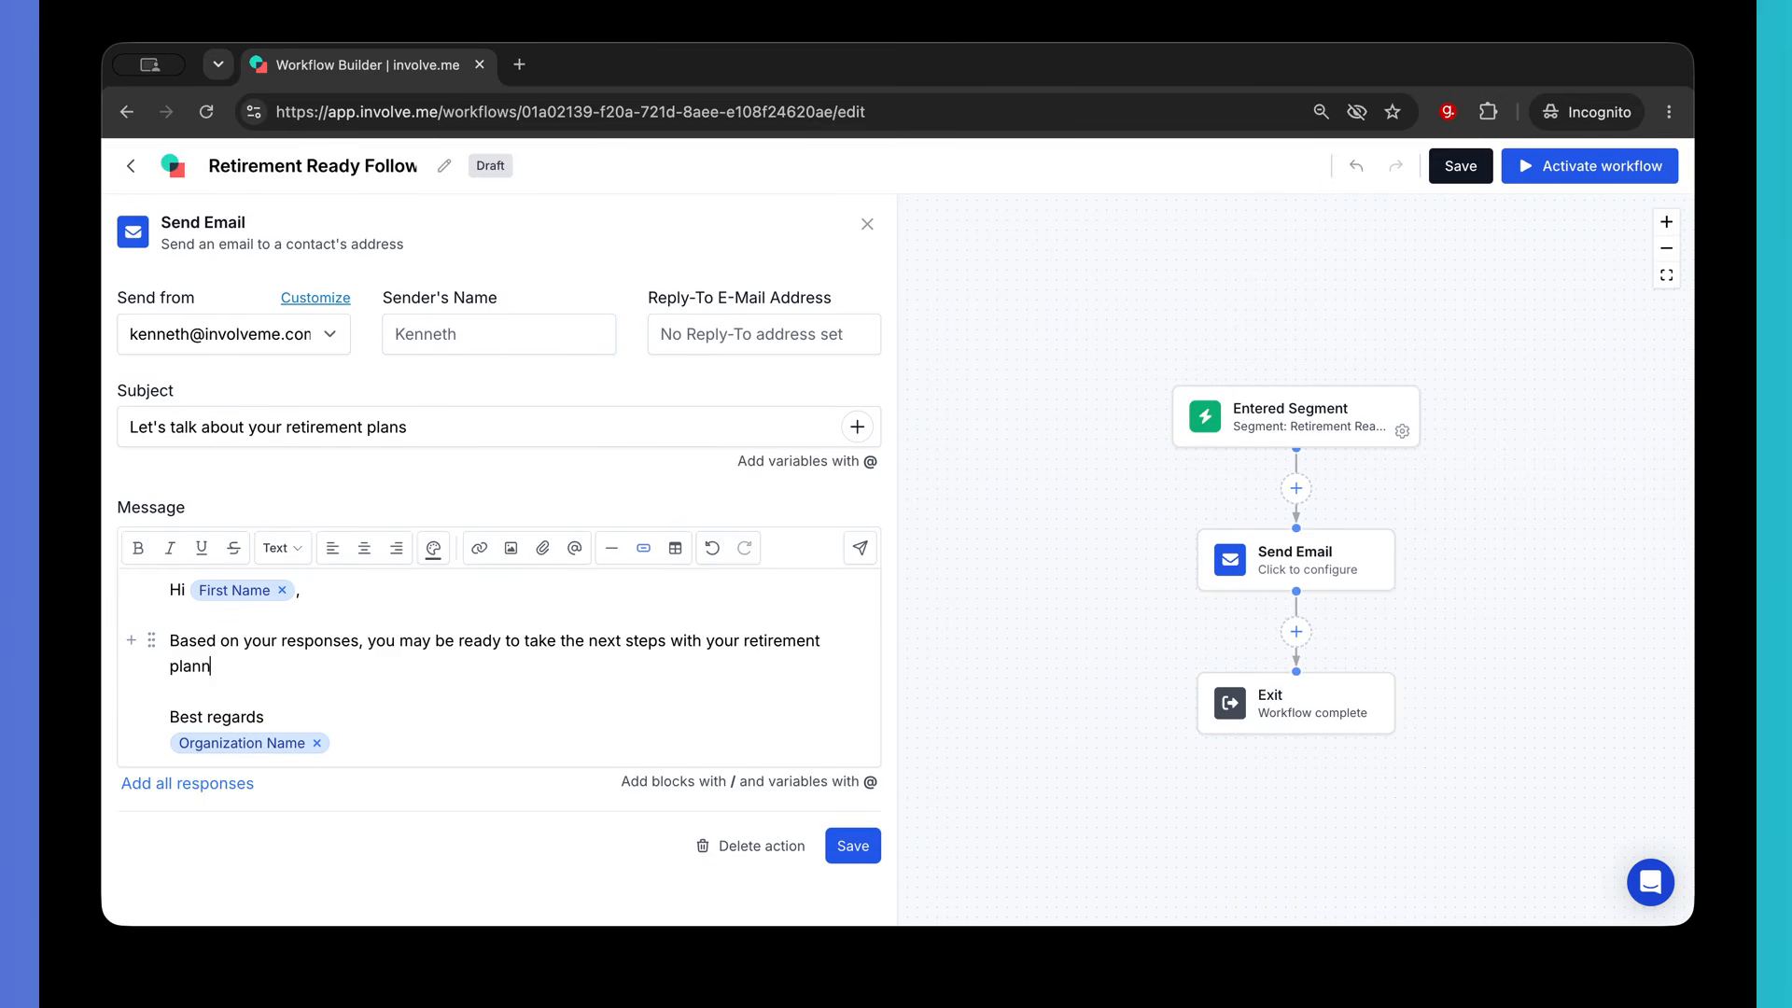
text(ing.)
- Save the first email, add a Wait step set to 2 days, then add a second Send Email step
click(851, 845)
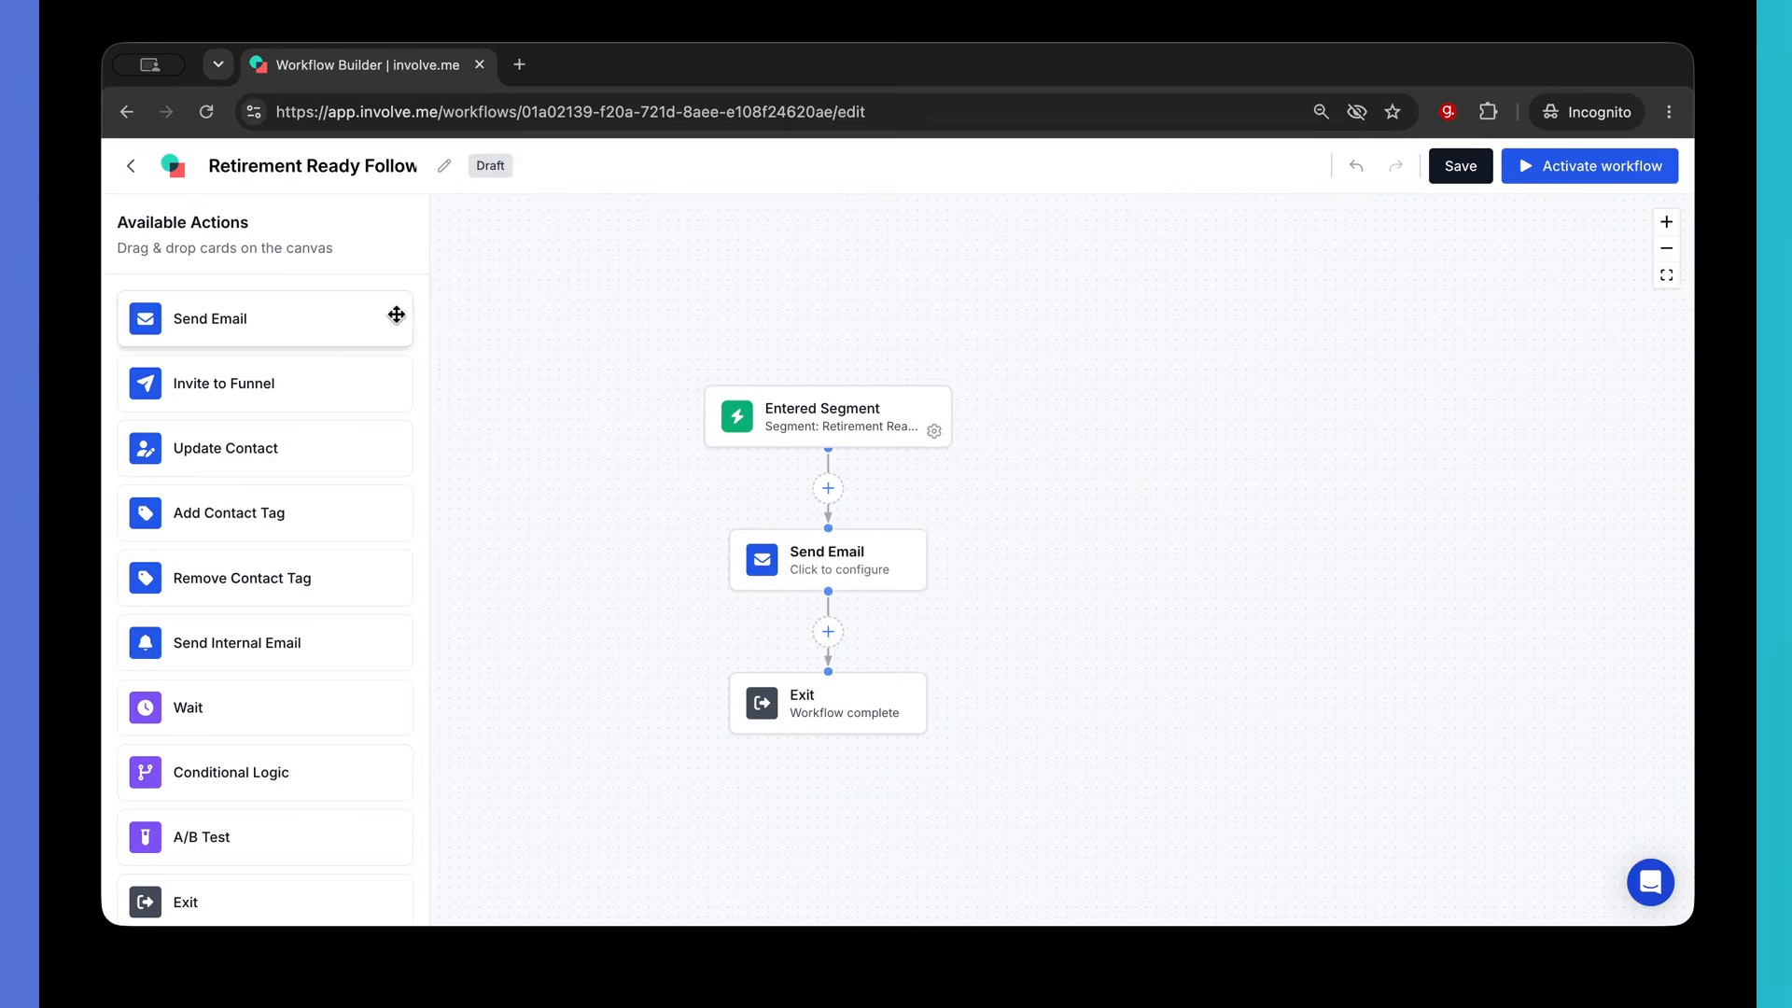
drag(192, 712, 789, 644)
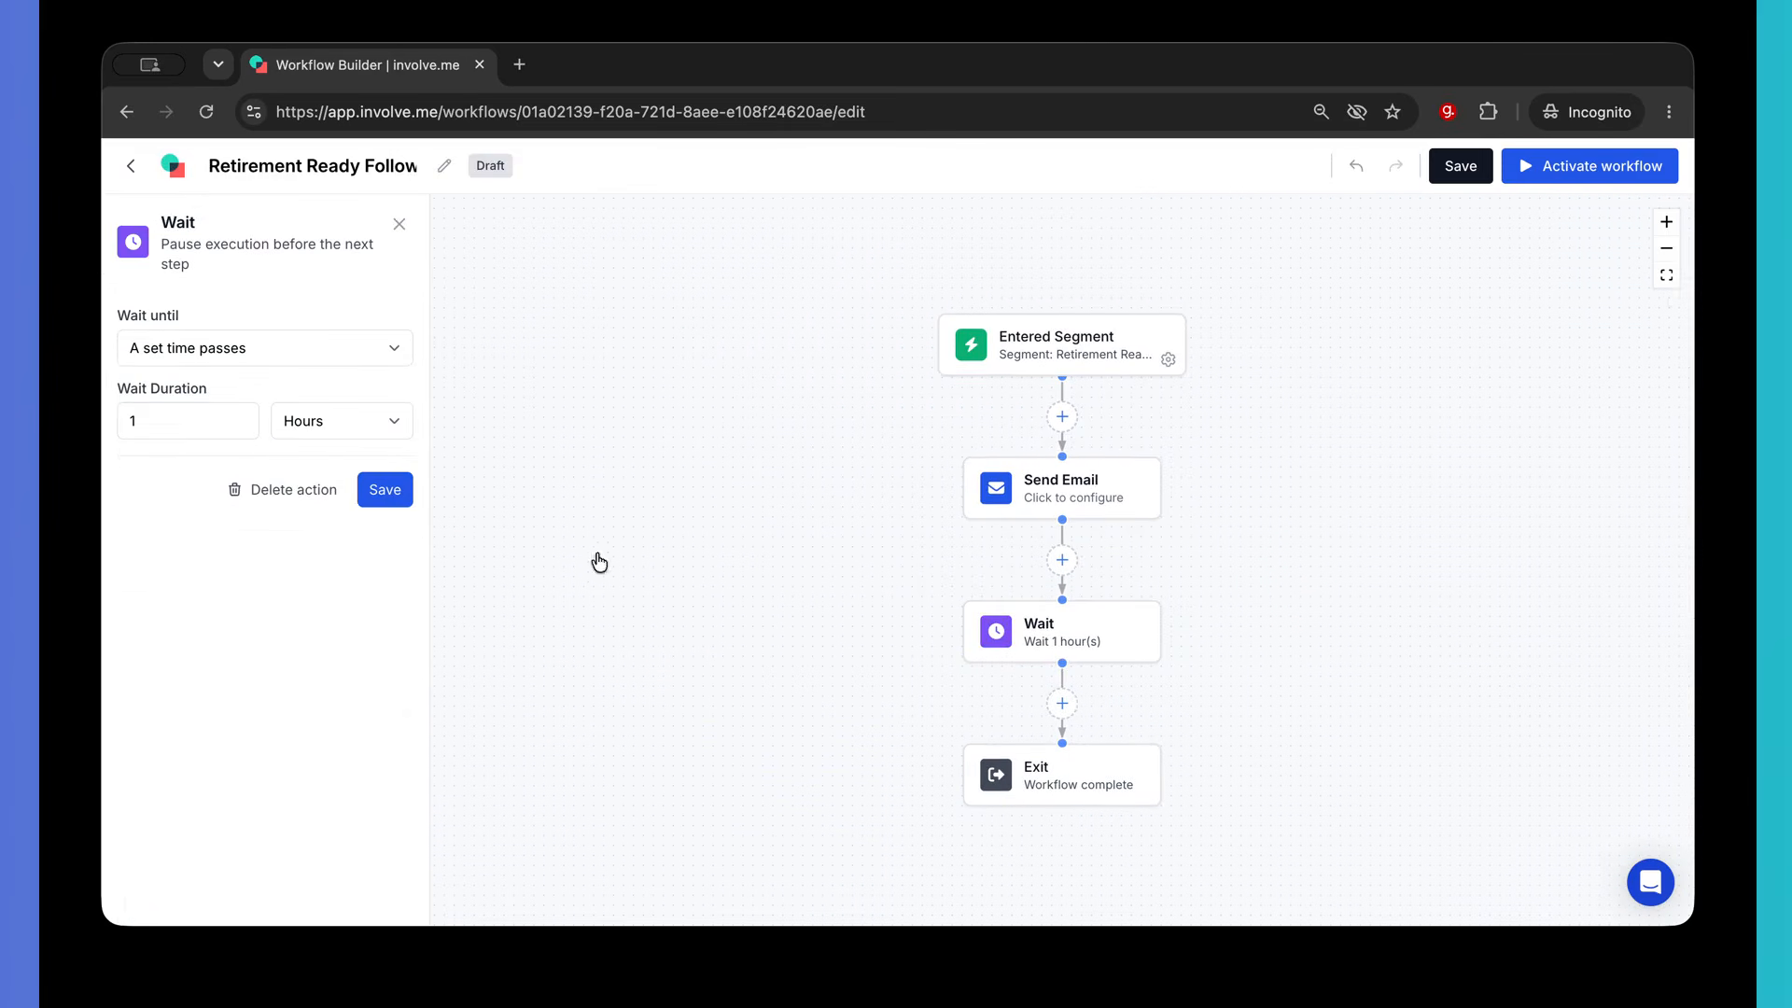
click(390, 423)
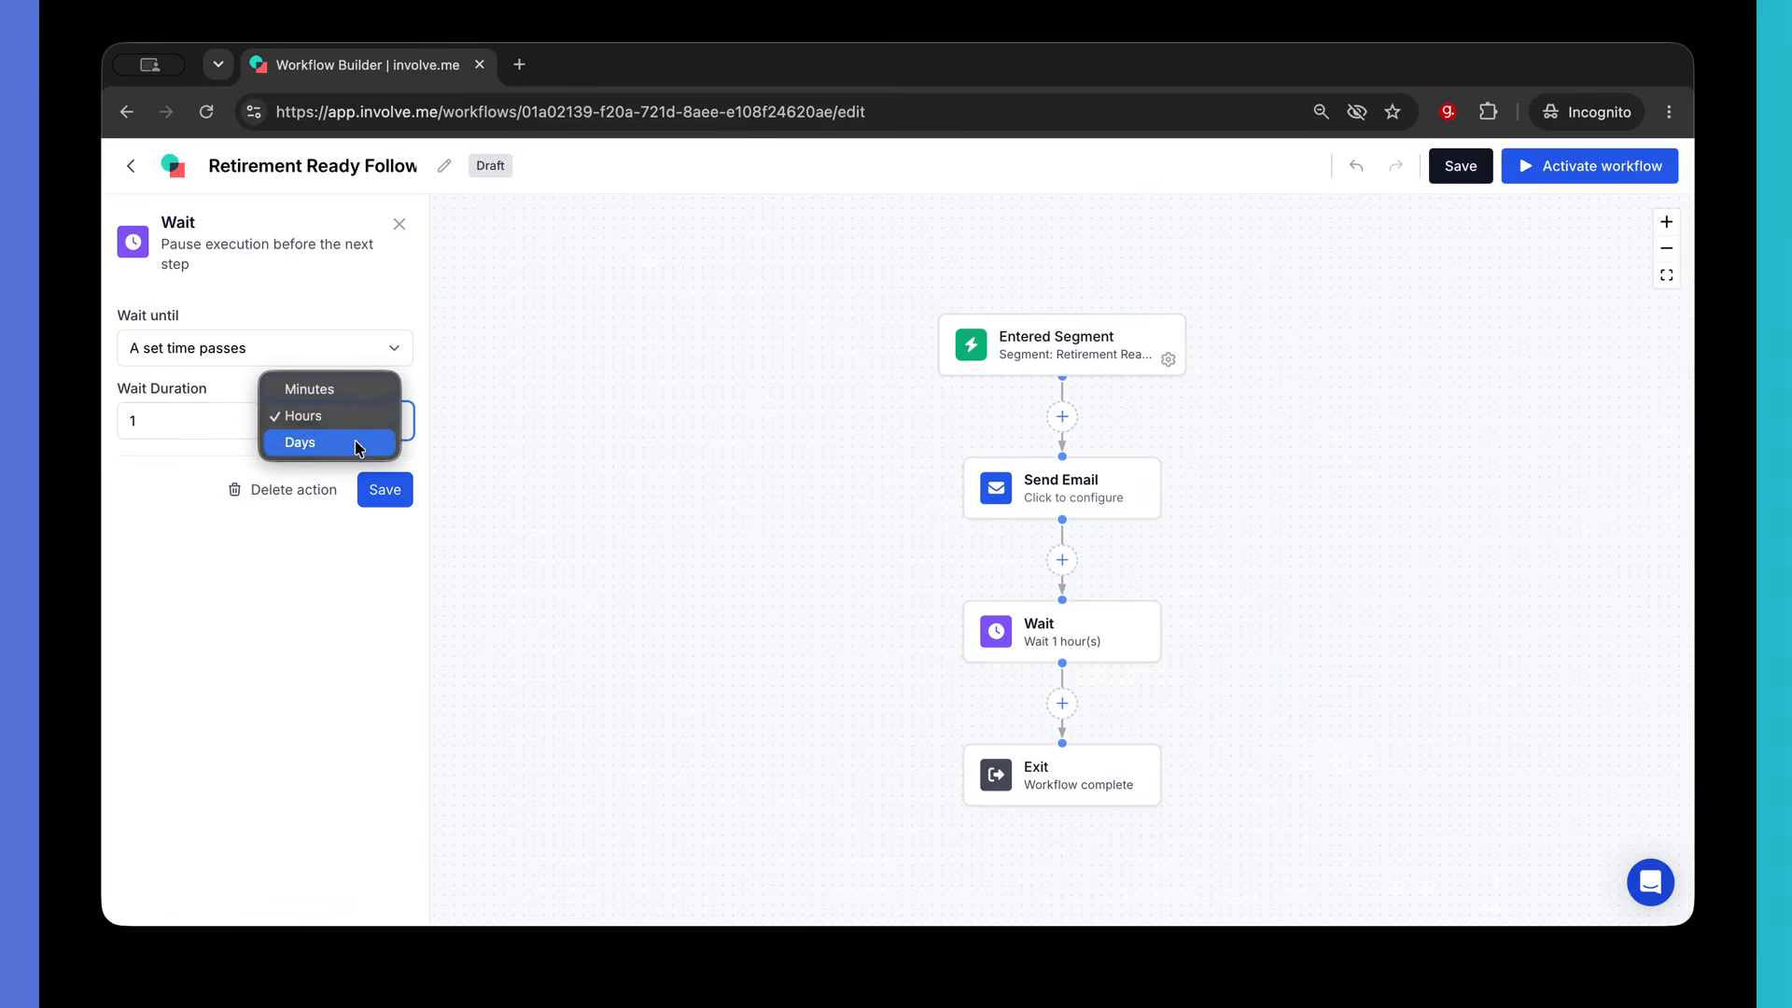
click(358, 444)
click(239, 416)
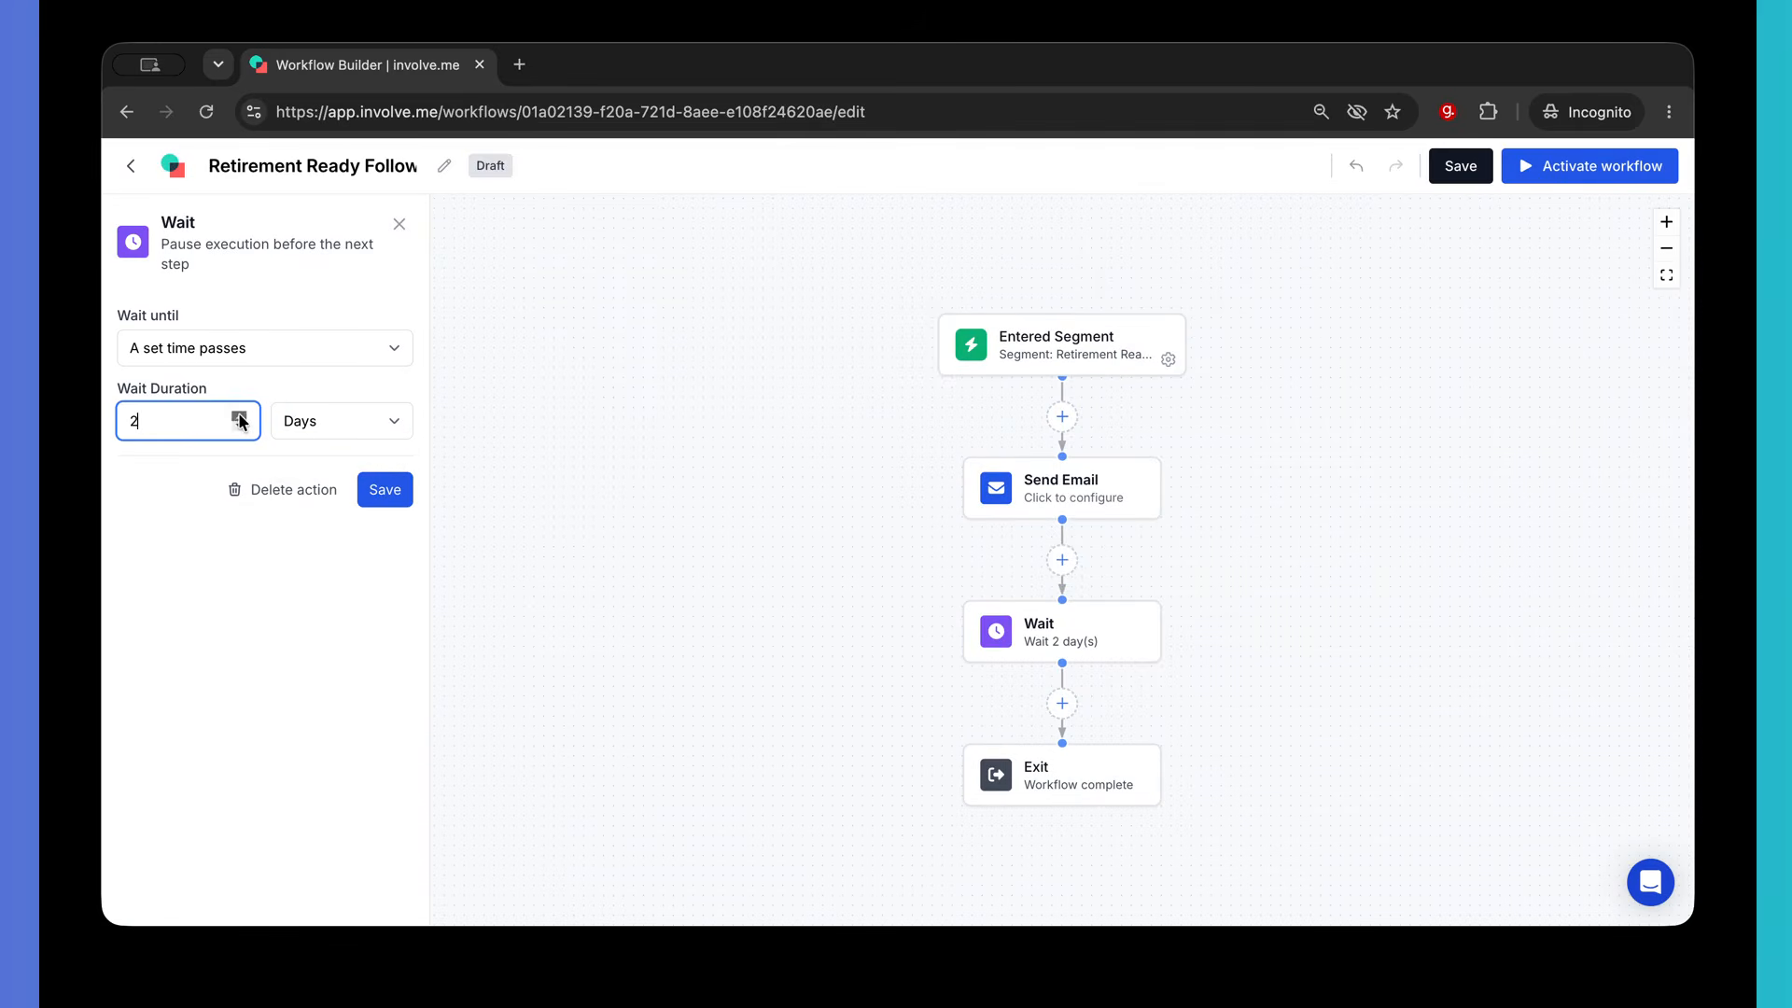
click(385, 489)
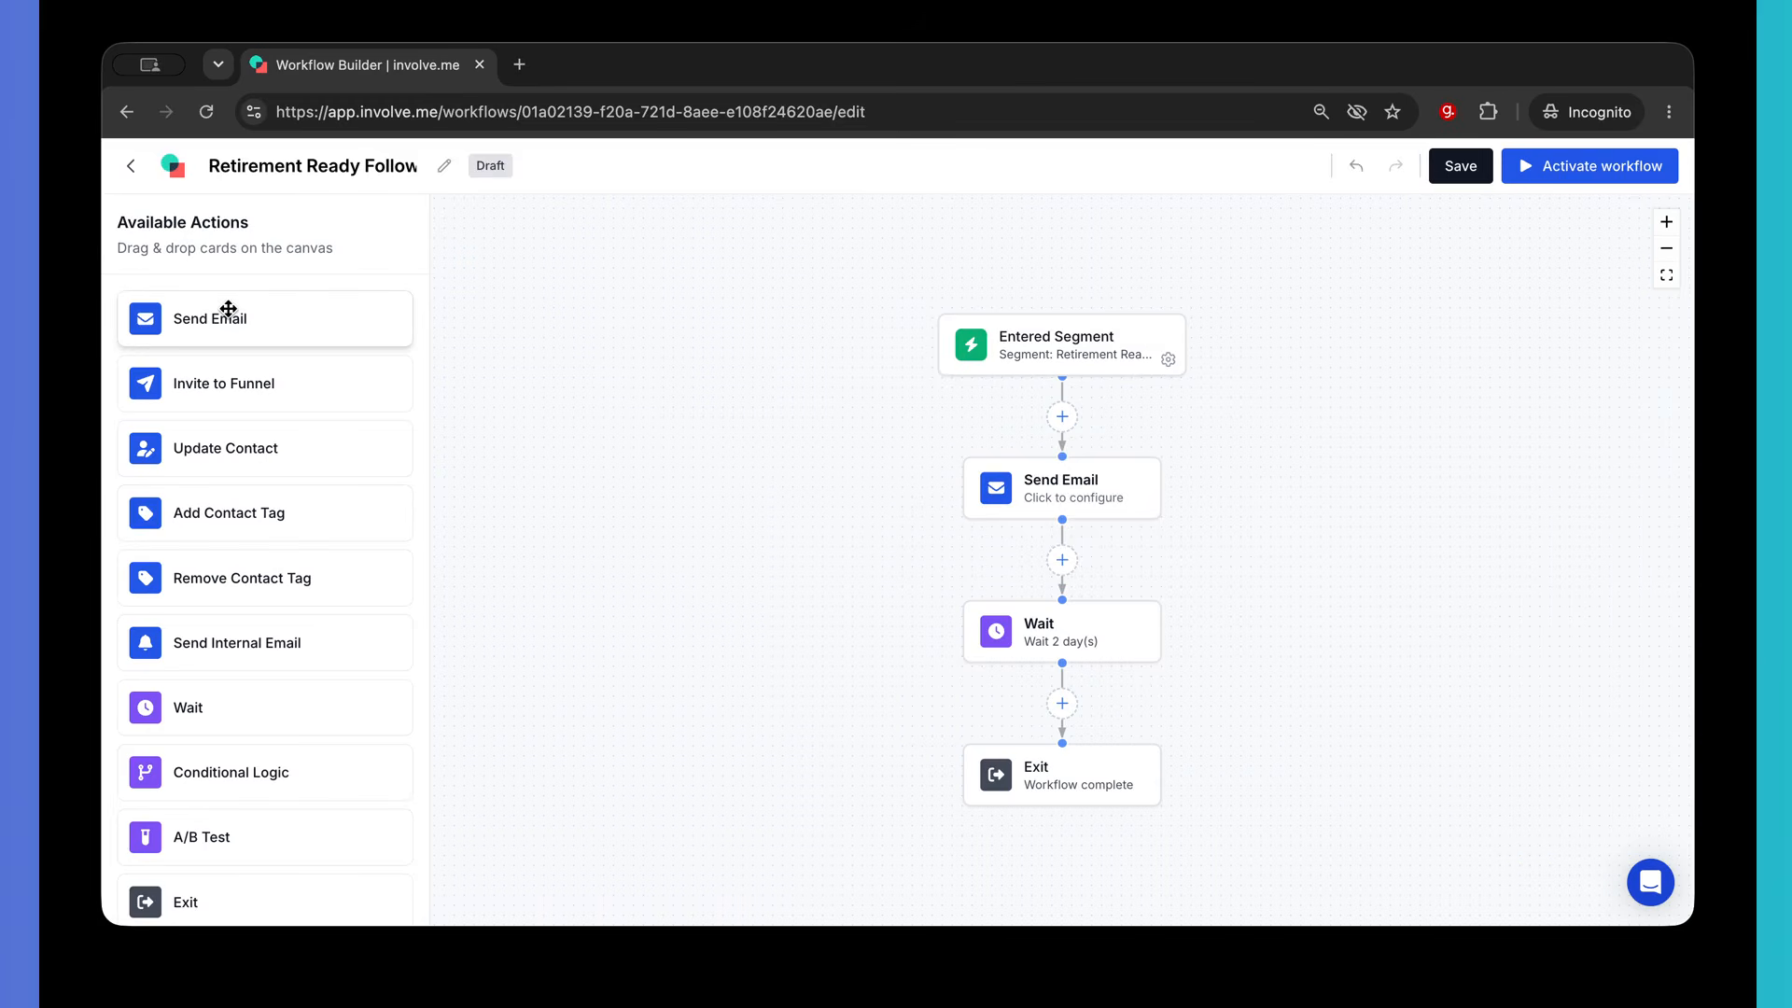
drag(229, 308, 1054, 713)
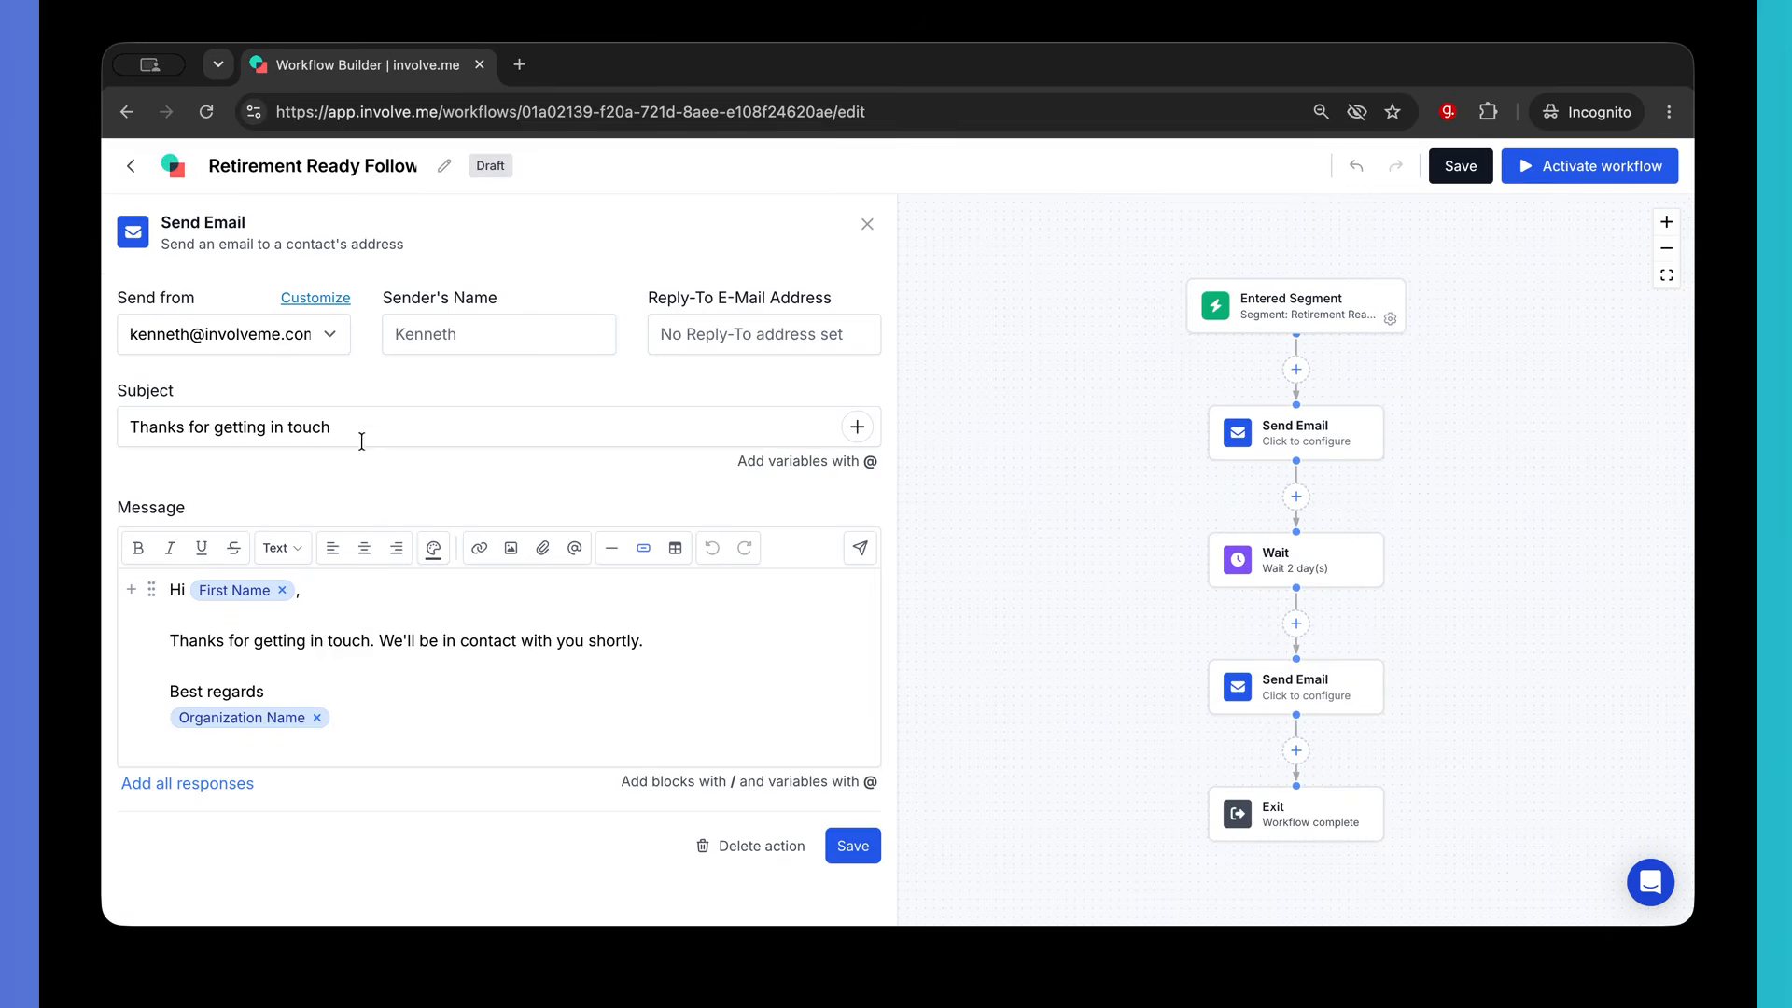
- Set the second email's subject to 'Still thinking about retirement options?' with a book-a-call follow-up body, and save
drag(346, 426, 132, 421)
text(S)
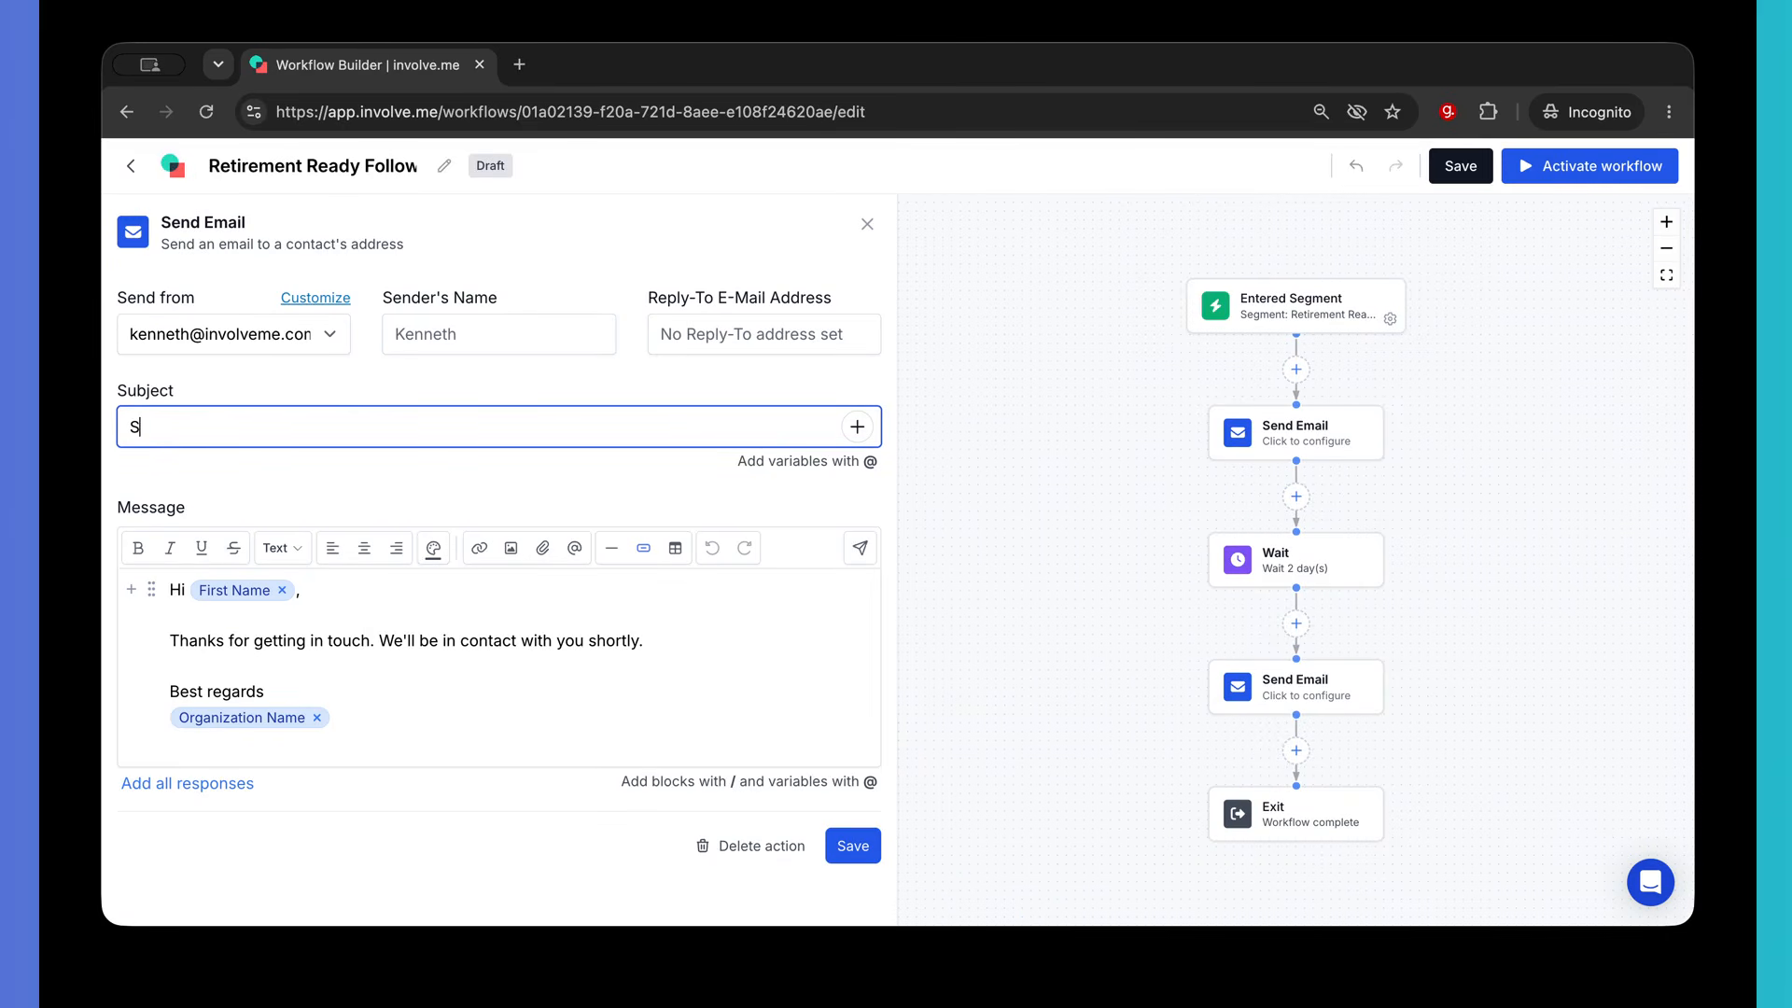
text(till thinking about retirement optio)
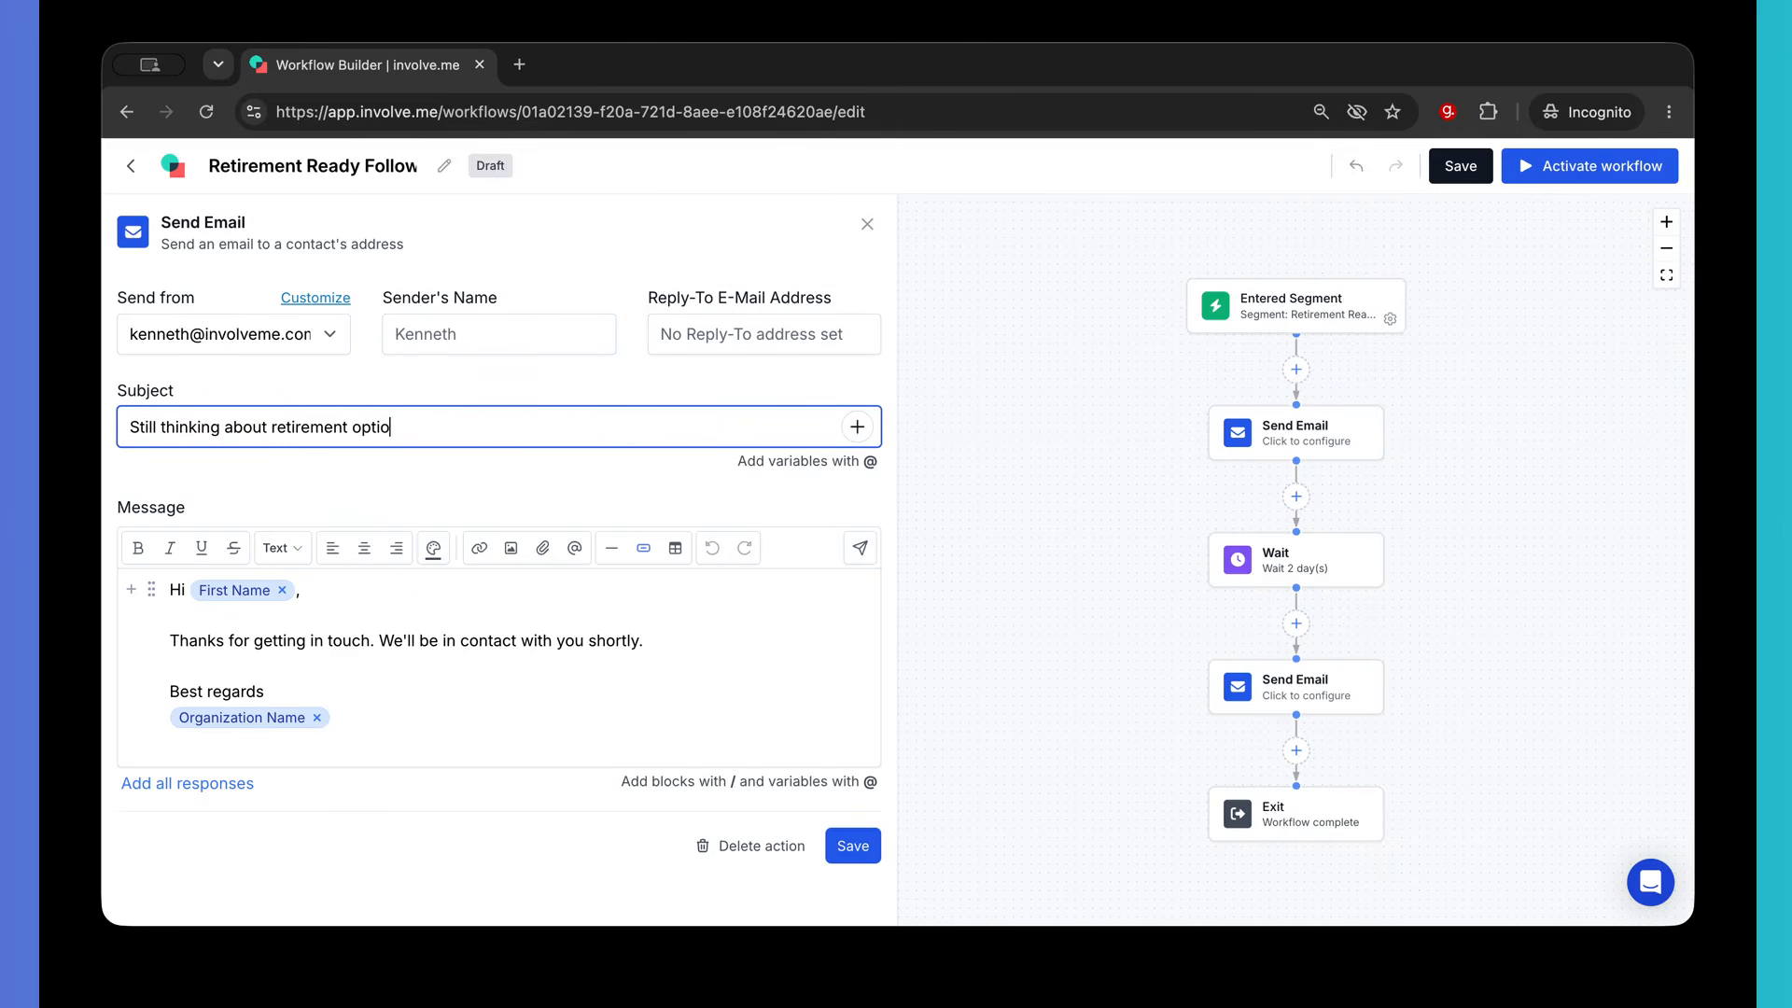
text(ns?)
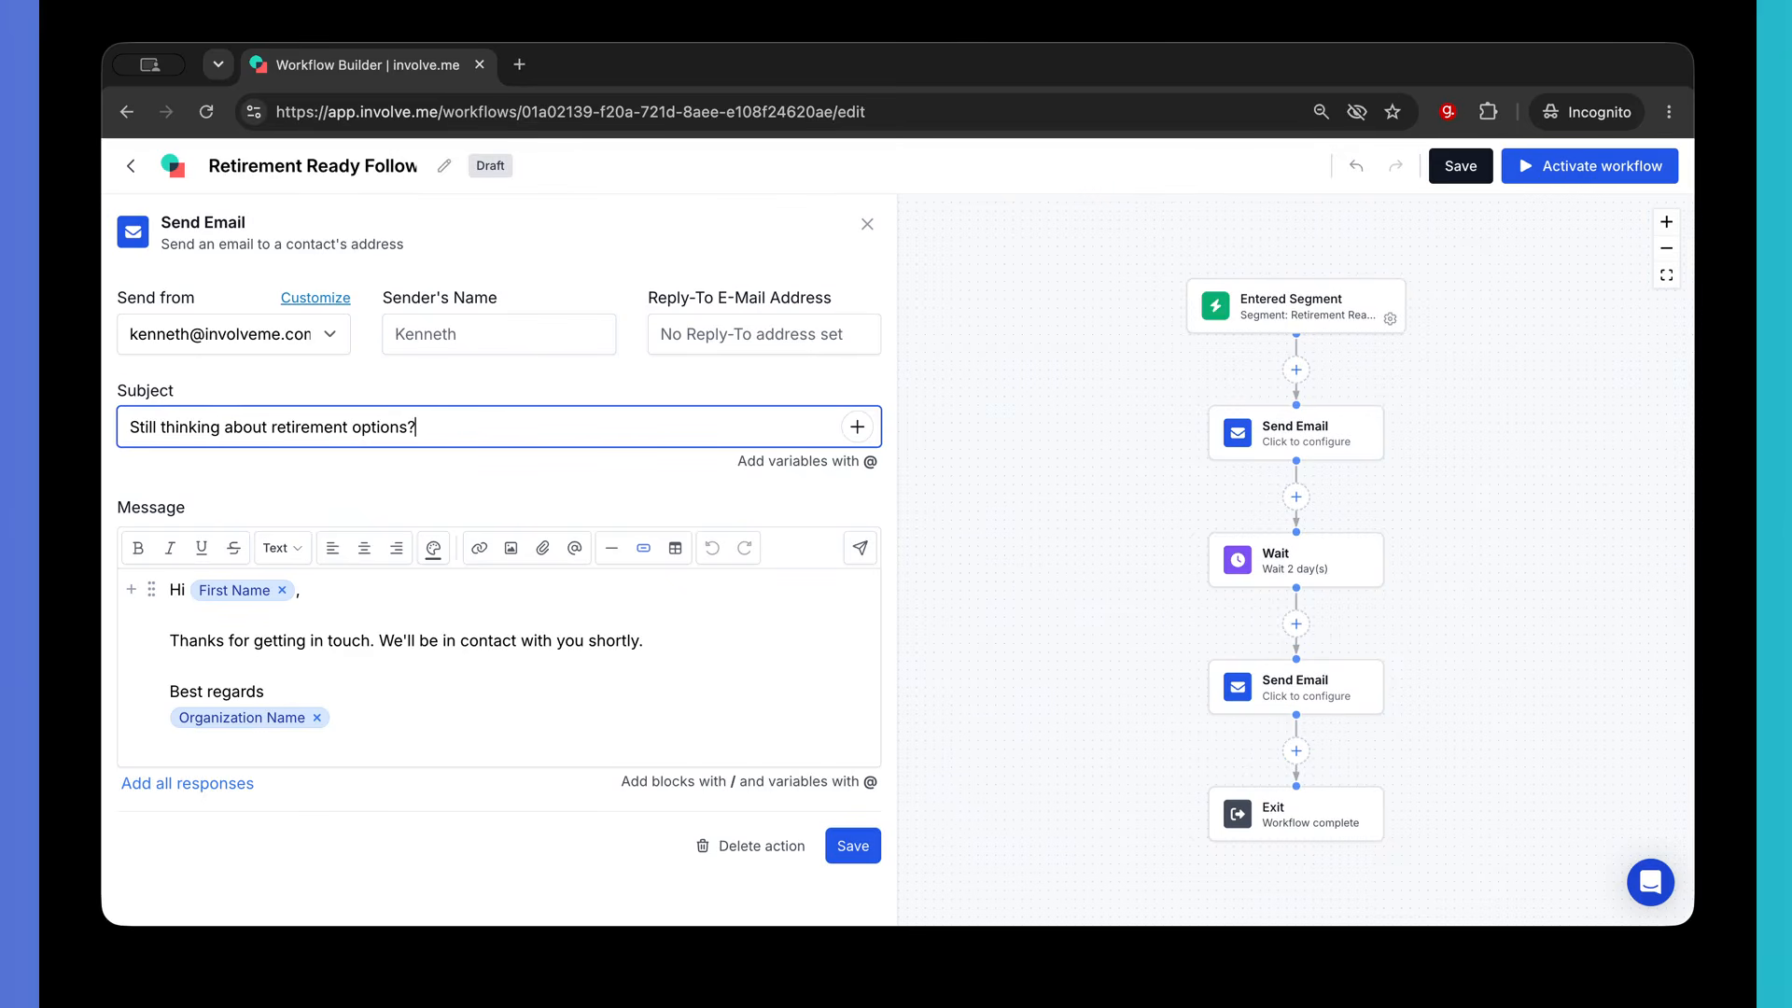
click(652, 634)
drag(652, 634, 168, 642)
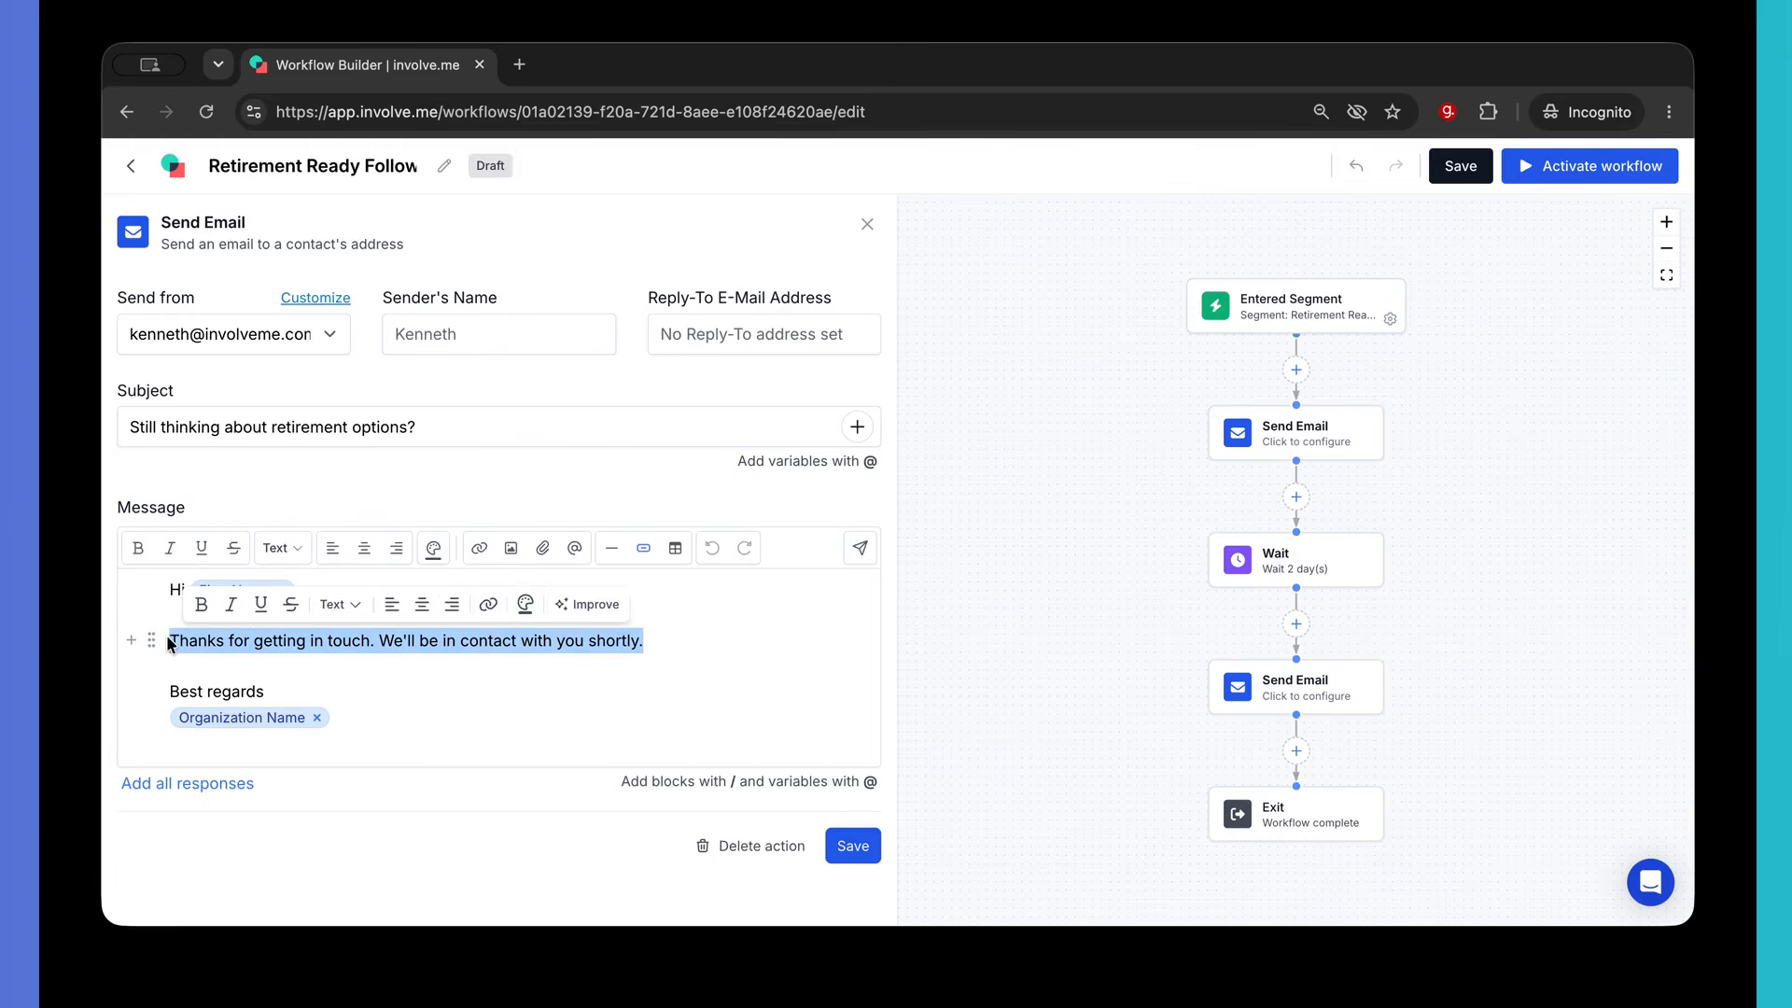
text(Just fol)
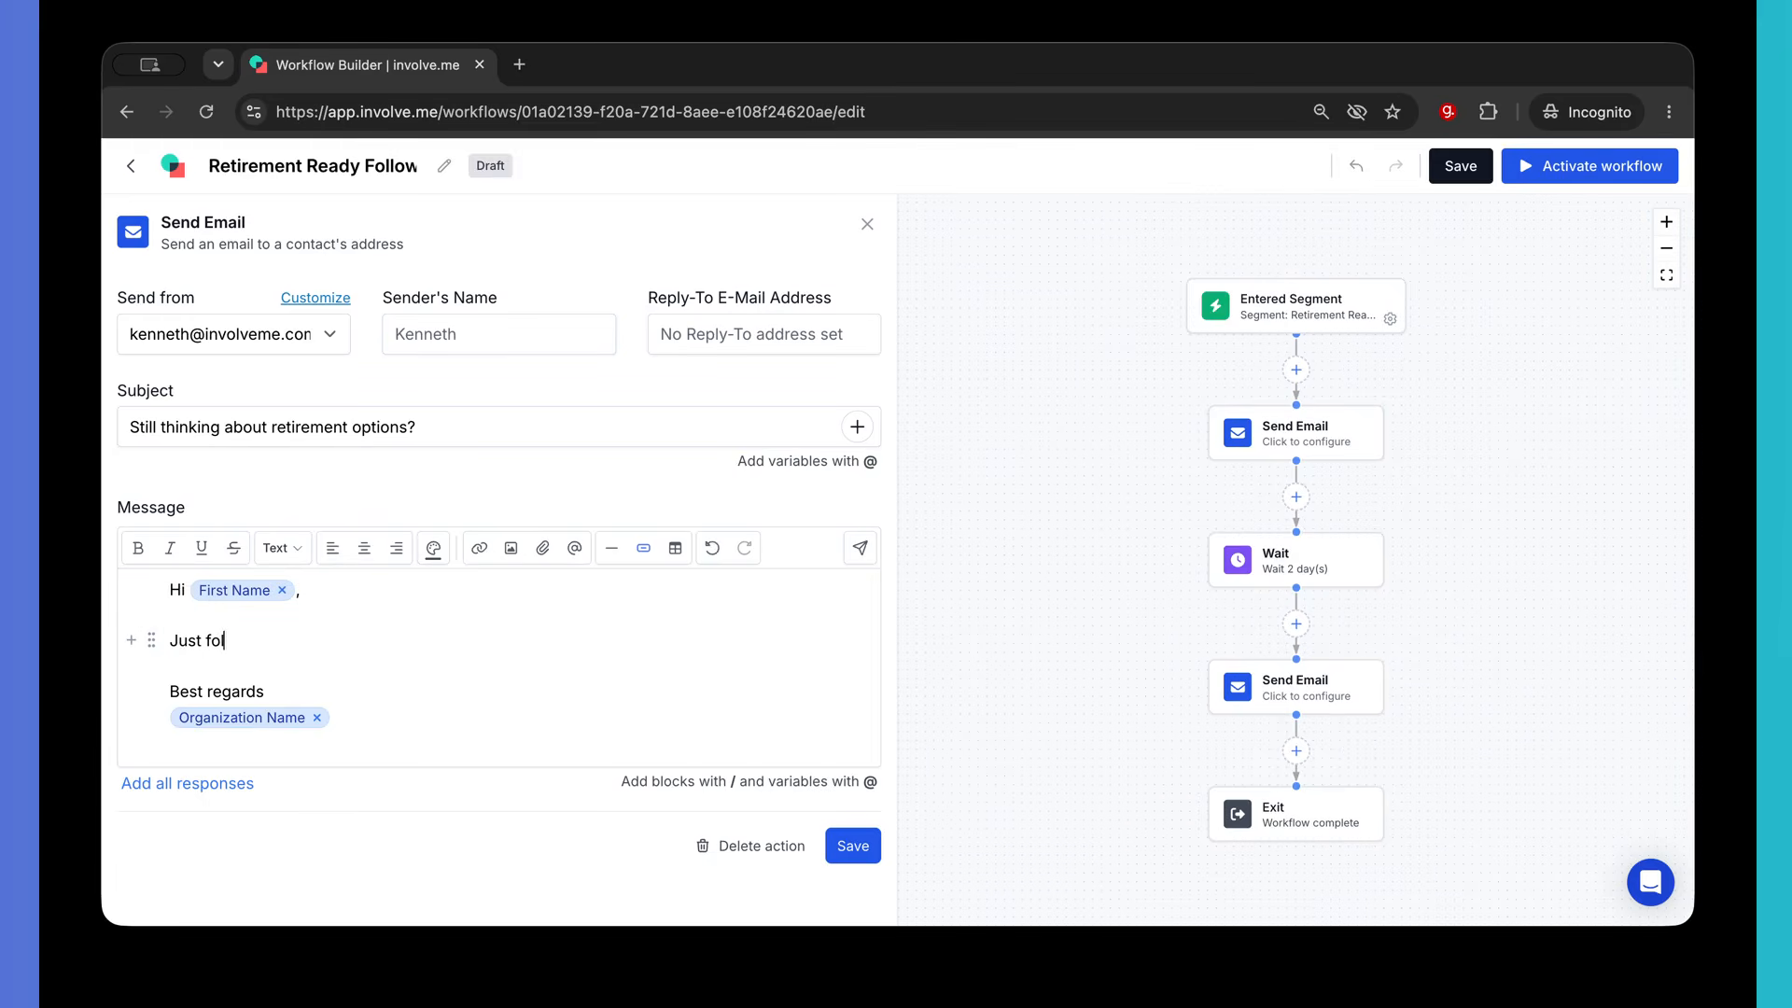
text(lowing up just in case you)
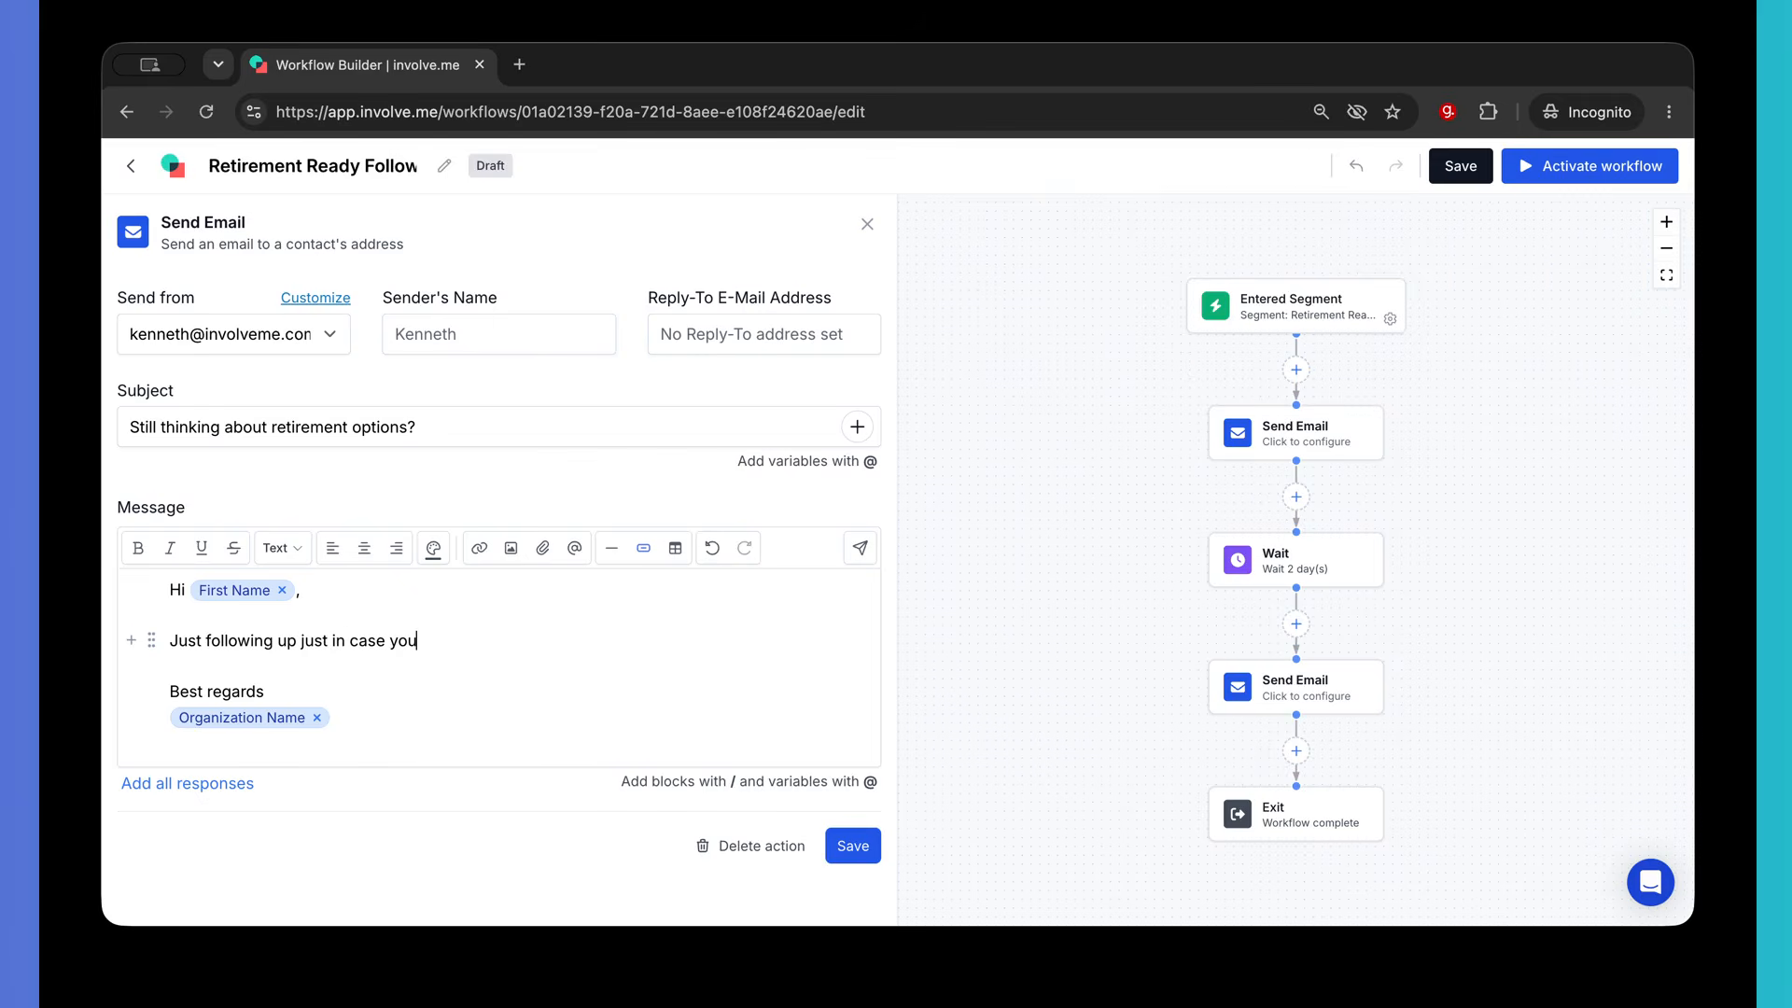
text( haven't had the chnace)
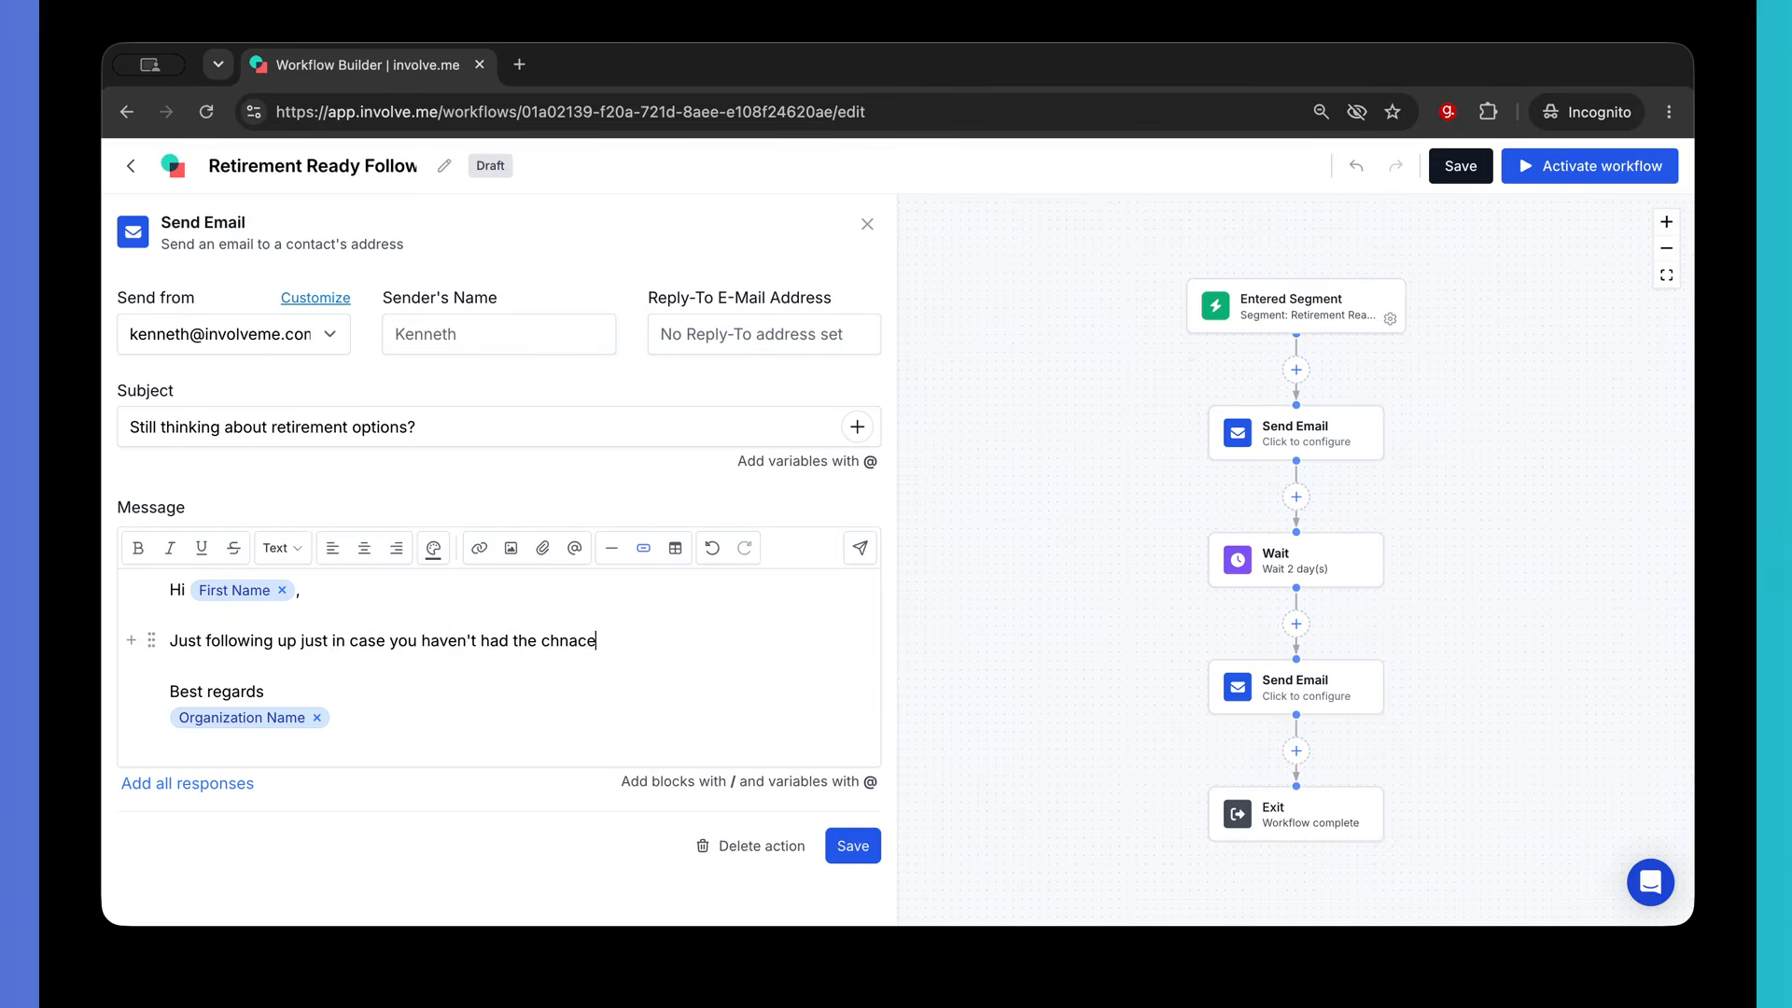
text( to book )
text(z)
text(a call yet.)
click(860, 845)
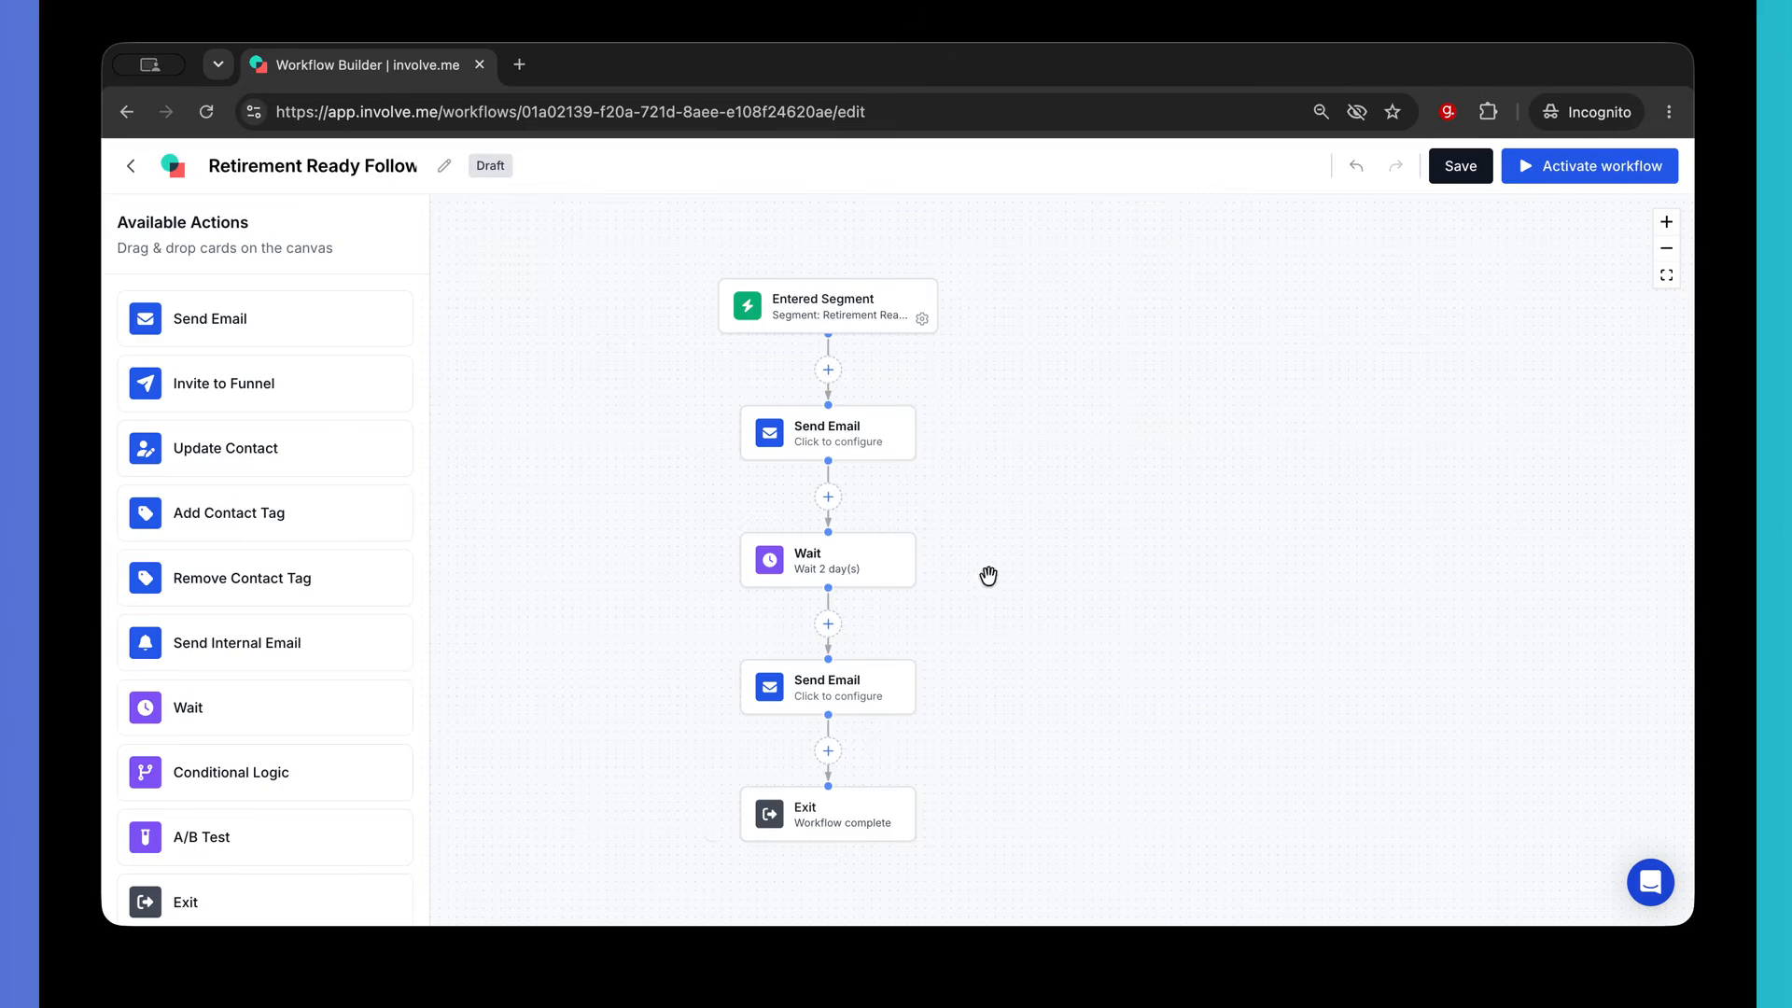
- Save and activate the Retirement Ready Follow-up workflow, then go back to the Email Automation list
click(1667, 224)
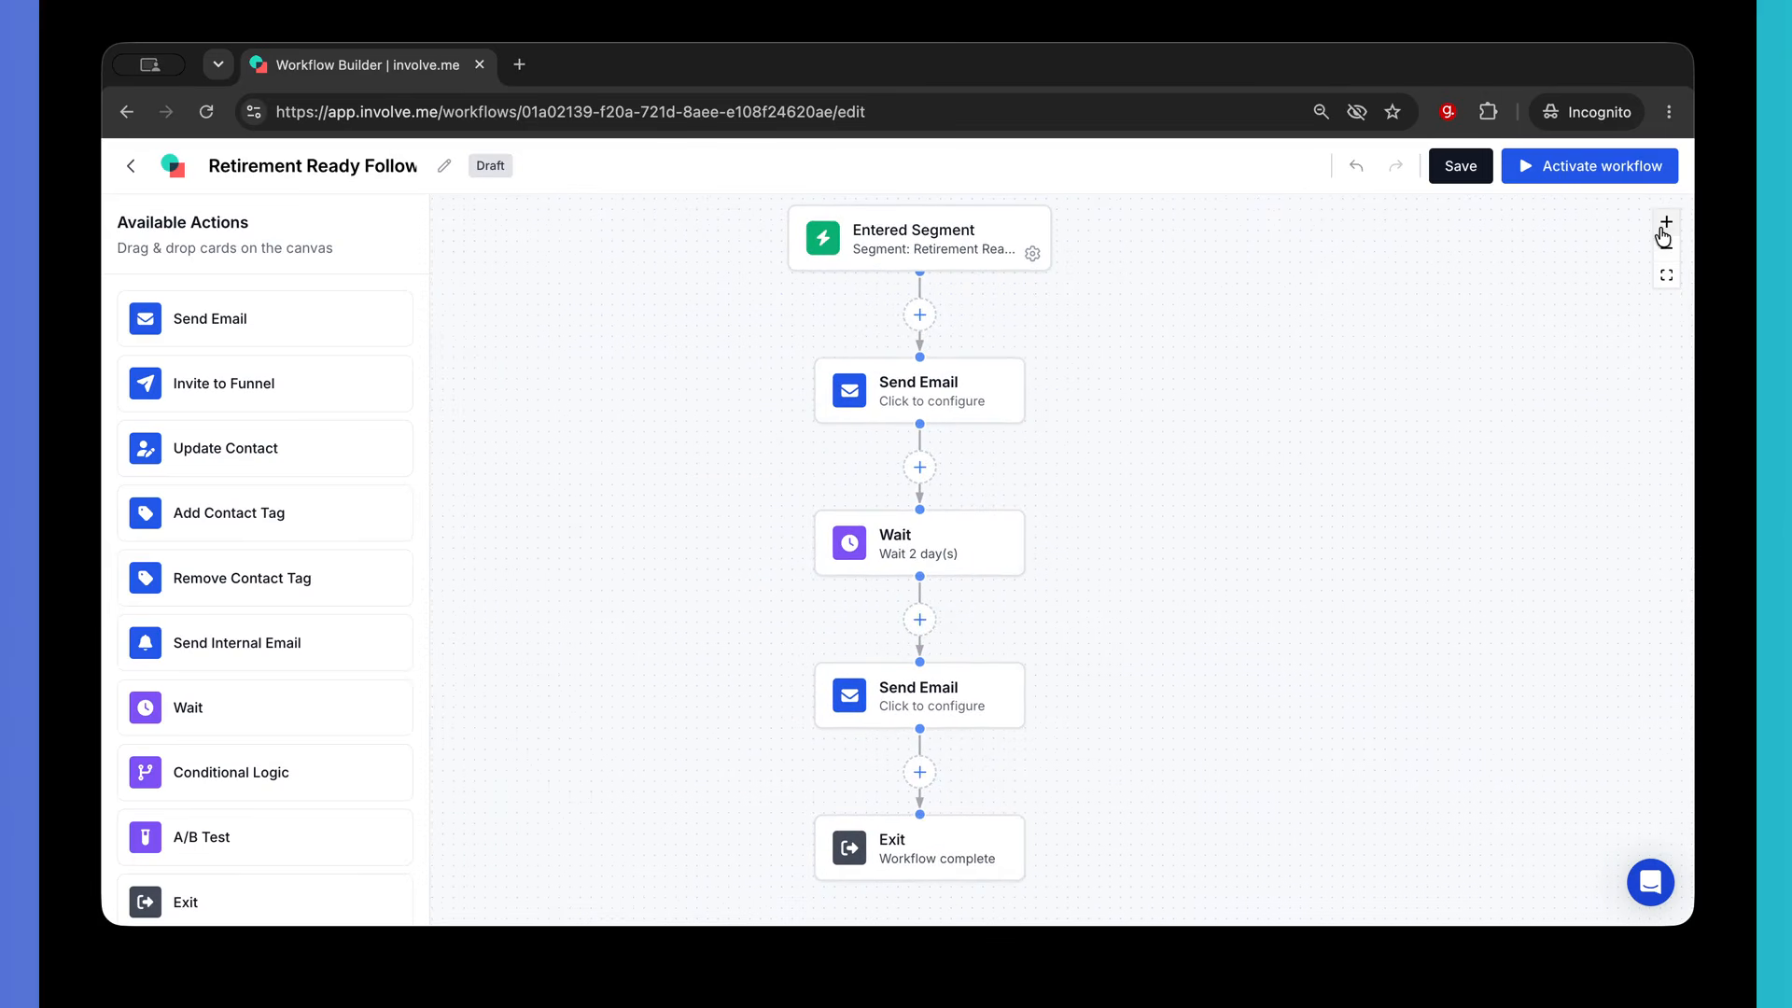
click(1459, 182)
drag(1382, 362, 1383, 371)
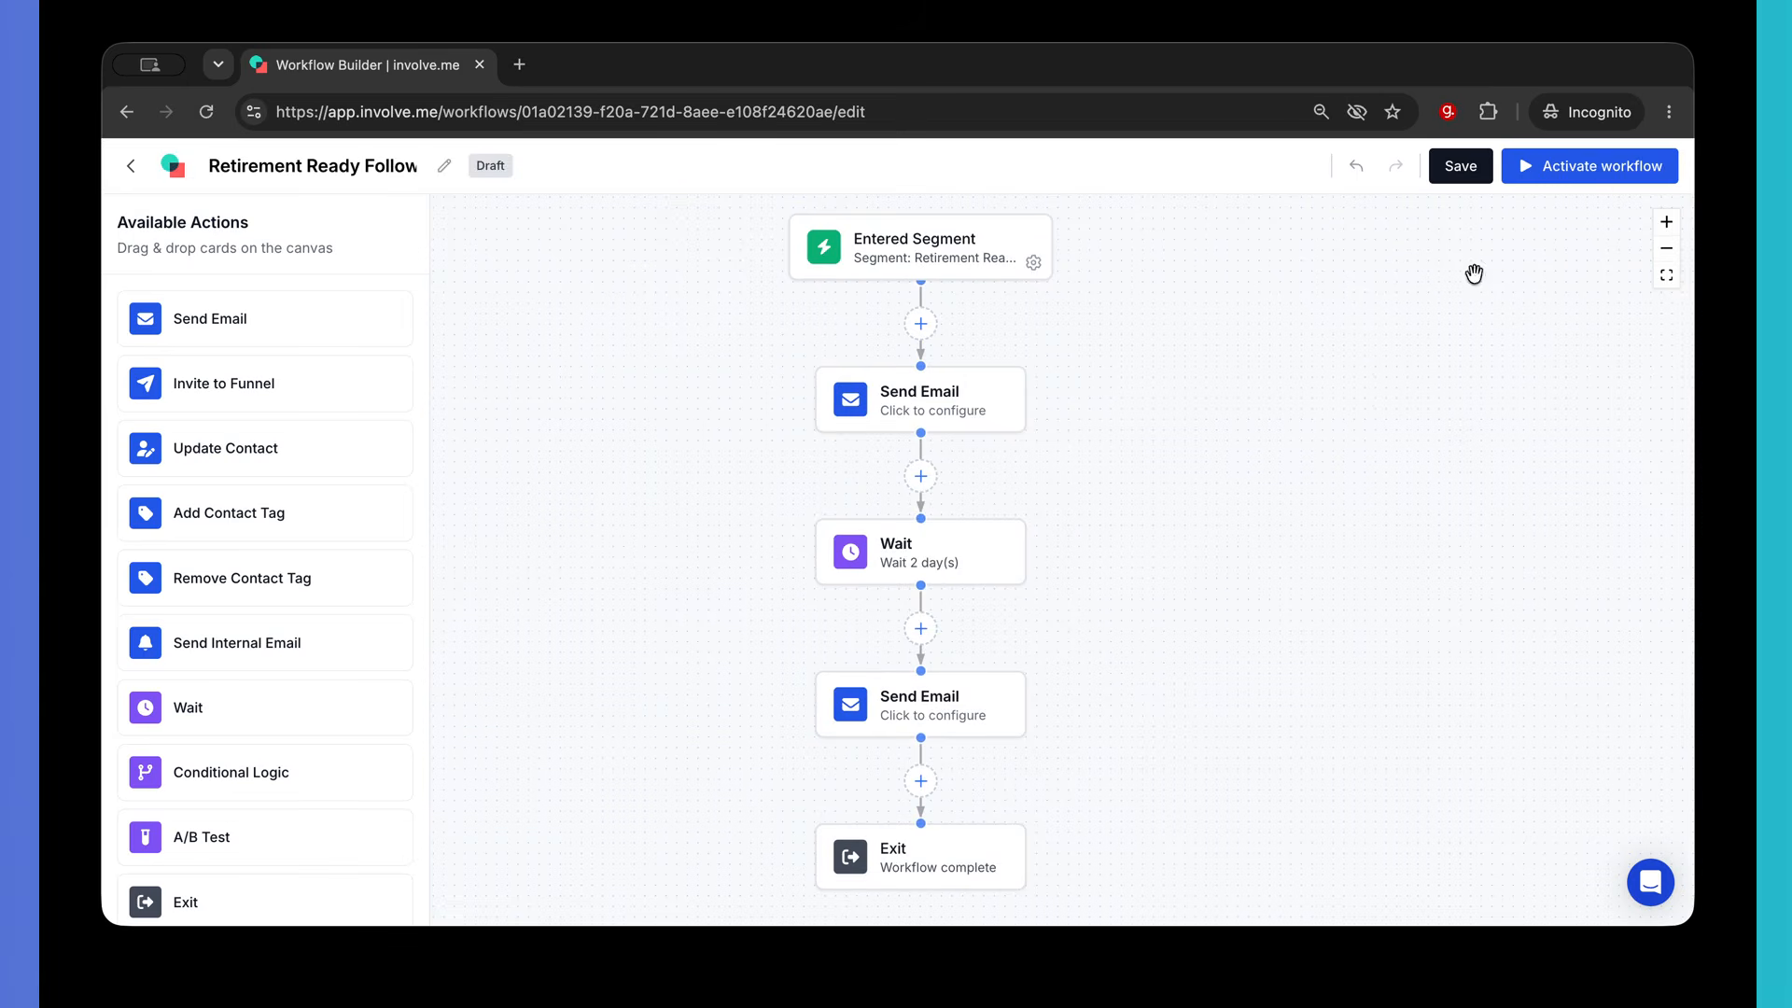
click(1599, 180)
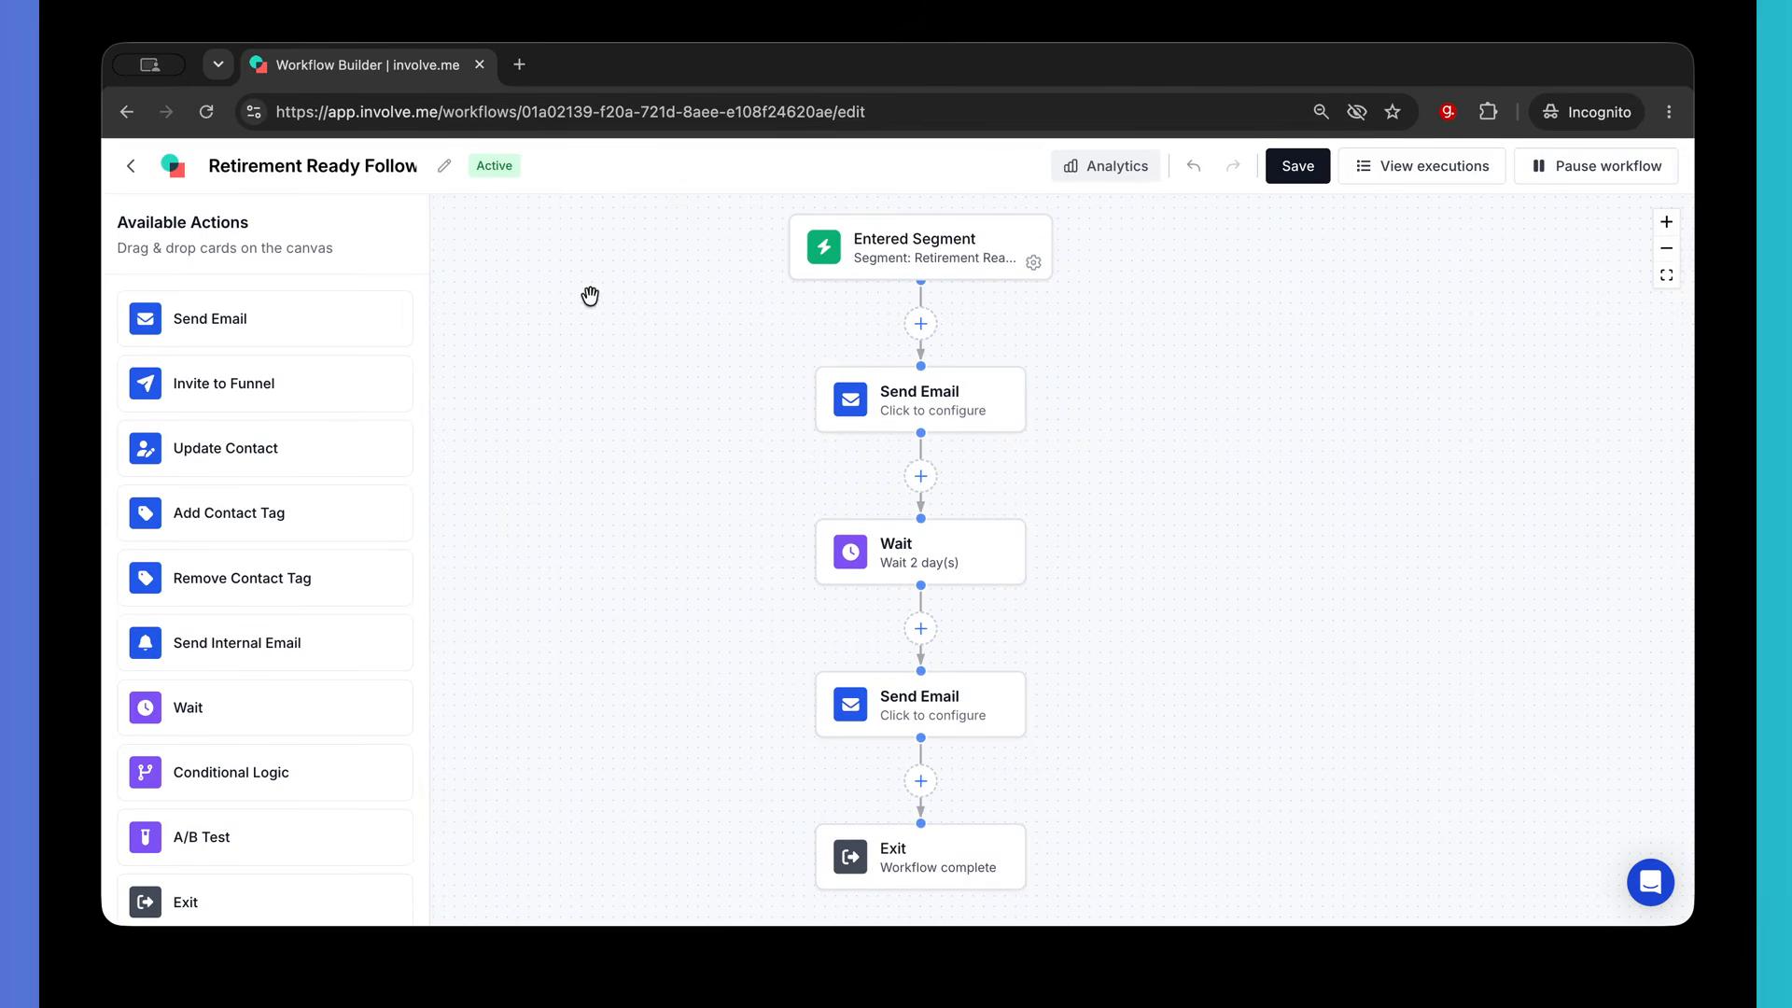
click(129, 166)
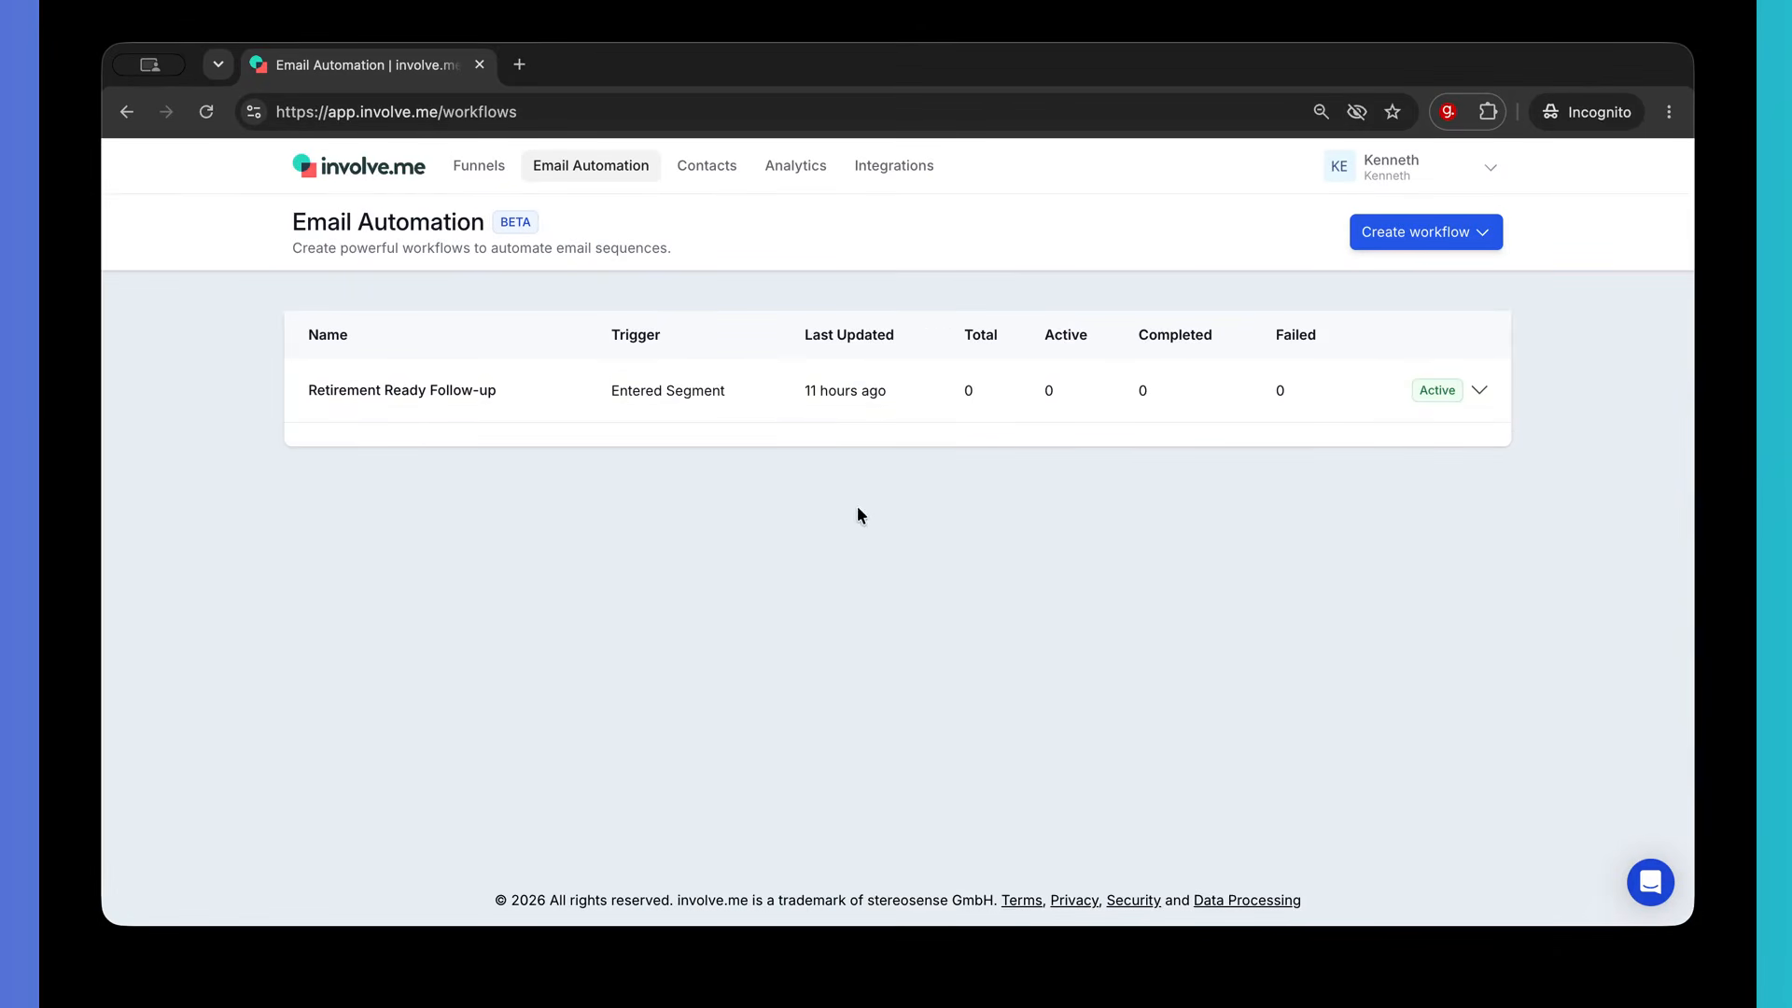
- From the Live funnels, open the Estate Planning Checklist Share page and launch its live URL in a new tab
click(1480, 392)
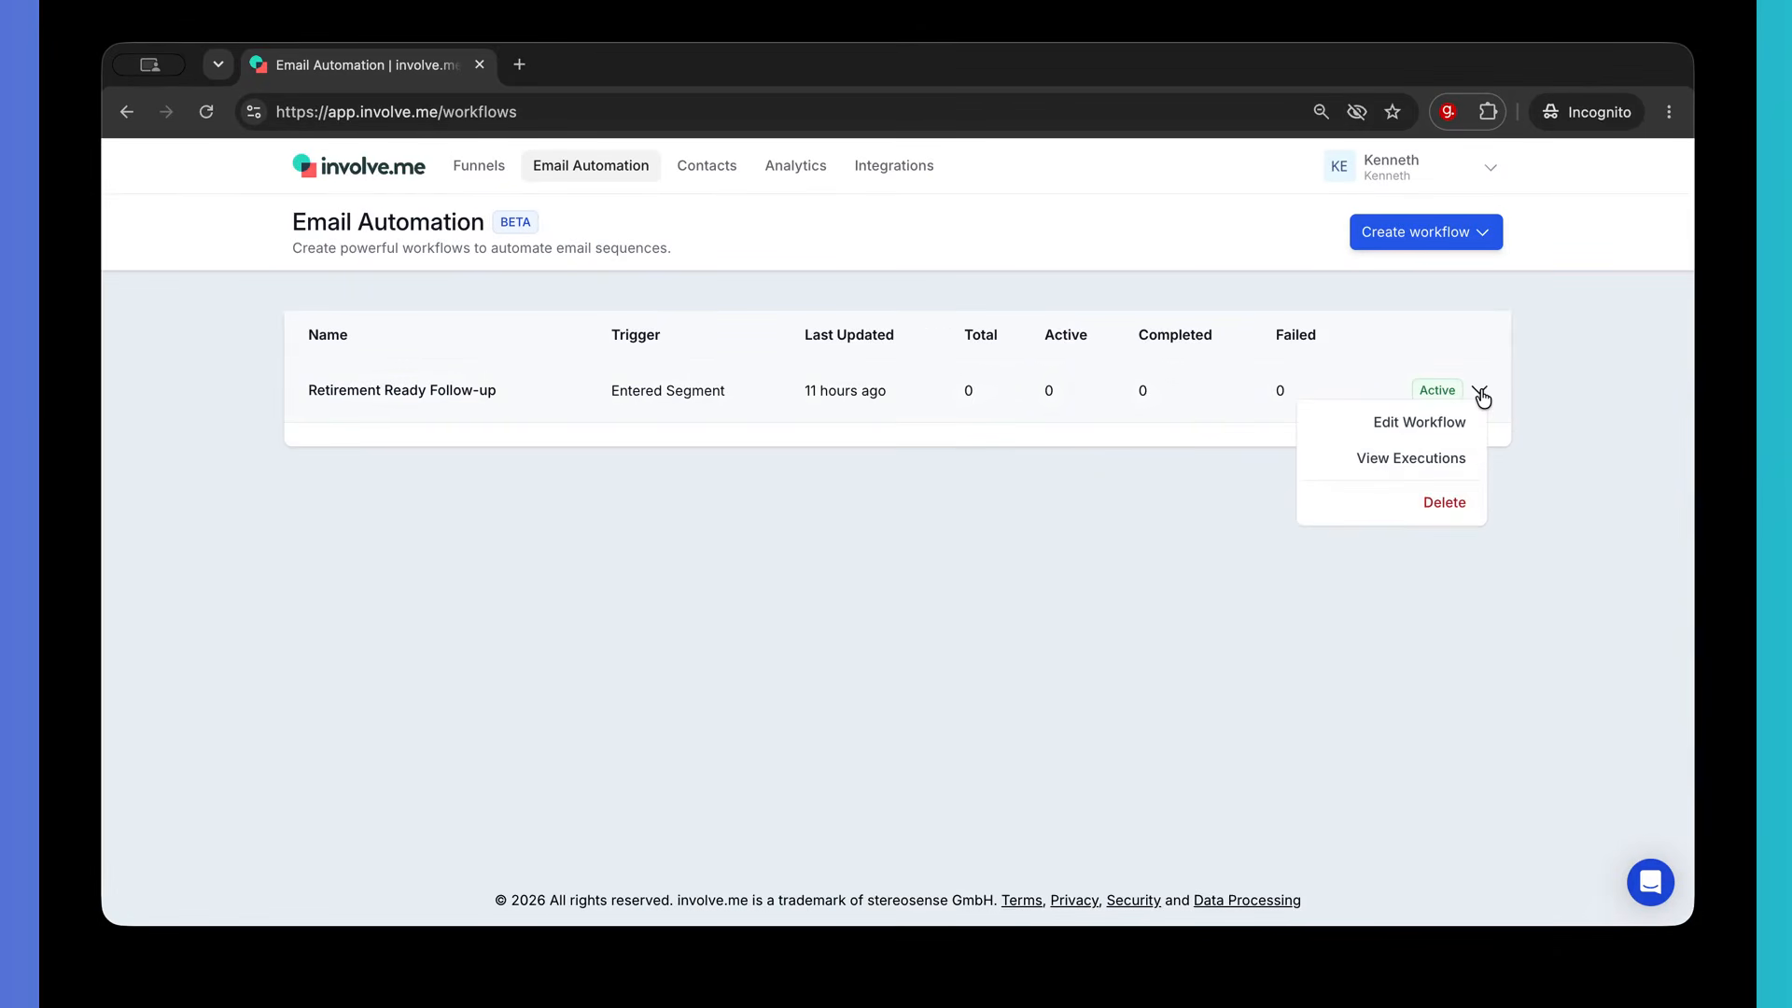
click(1480, 393)
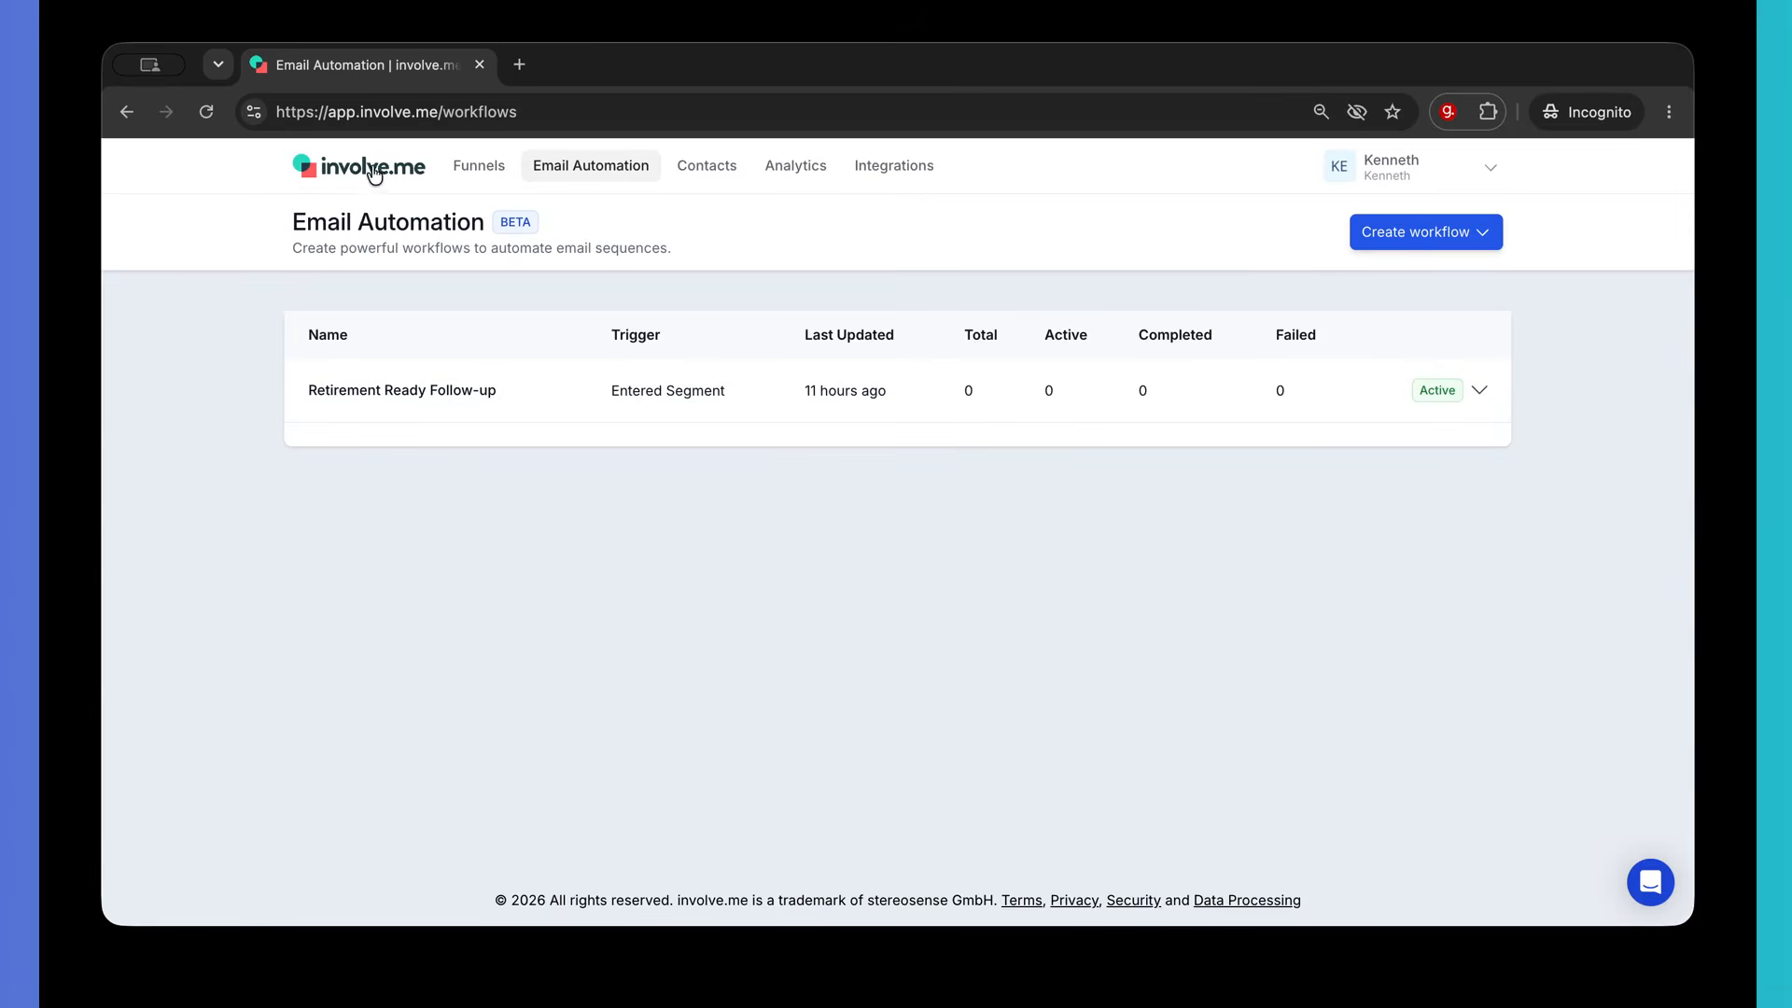
click(343, 173)
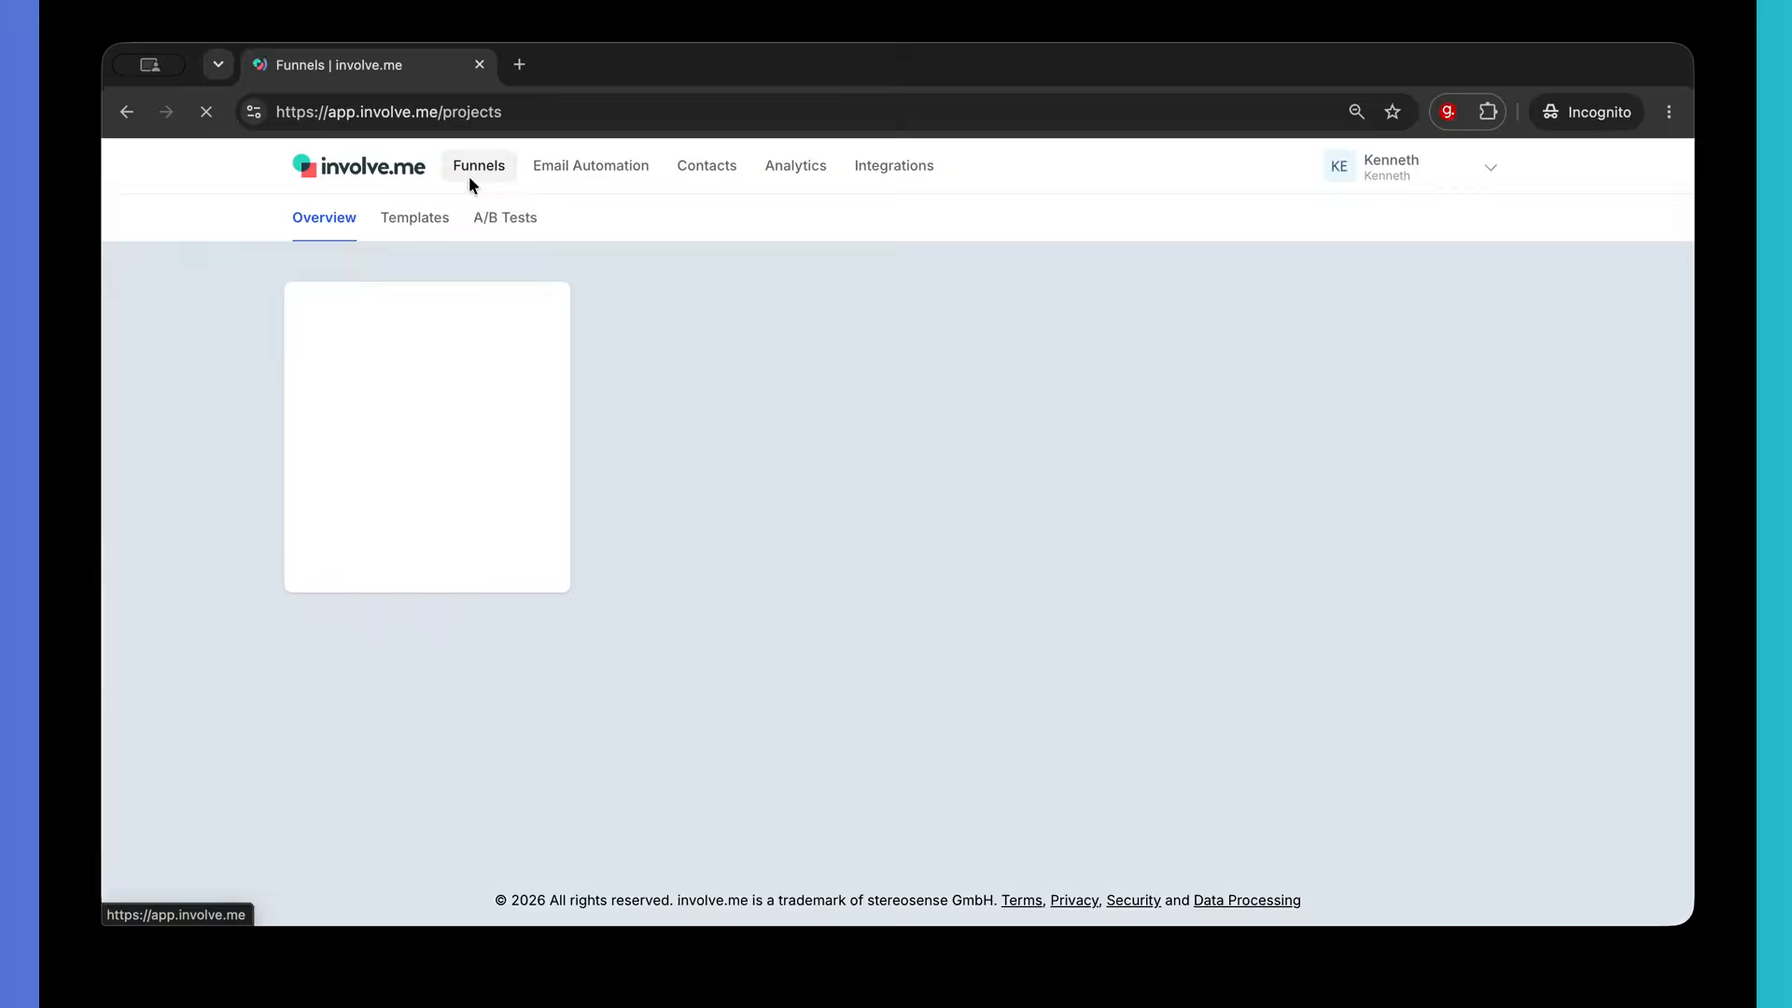
click(787, 367)
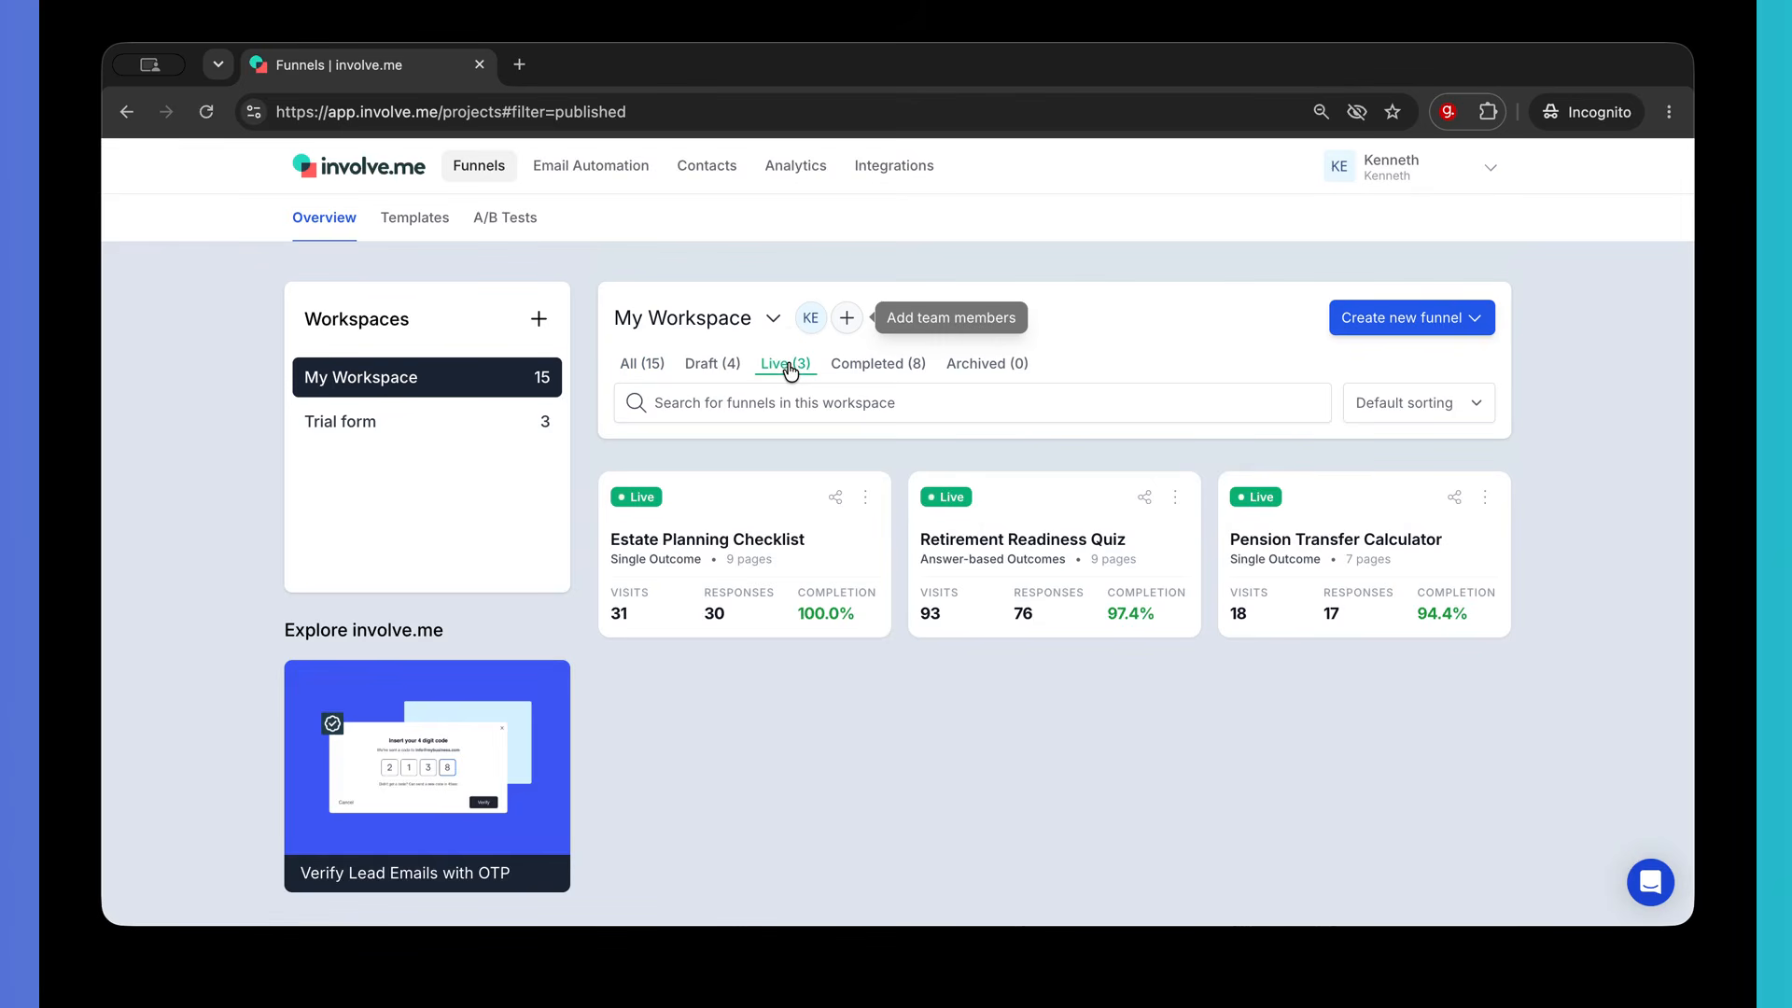
click(799, 540)
click(1120, 446)
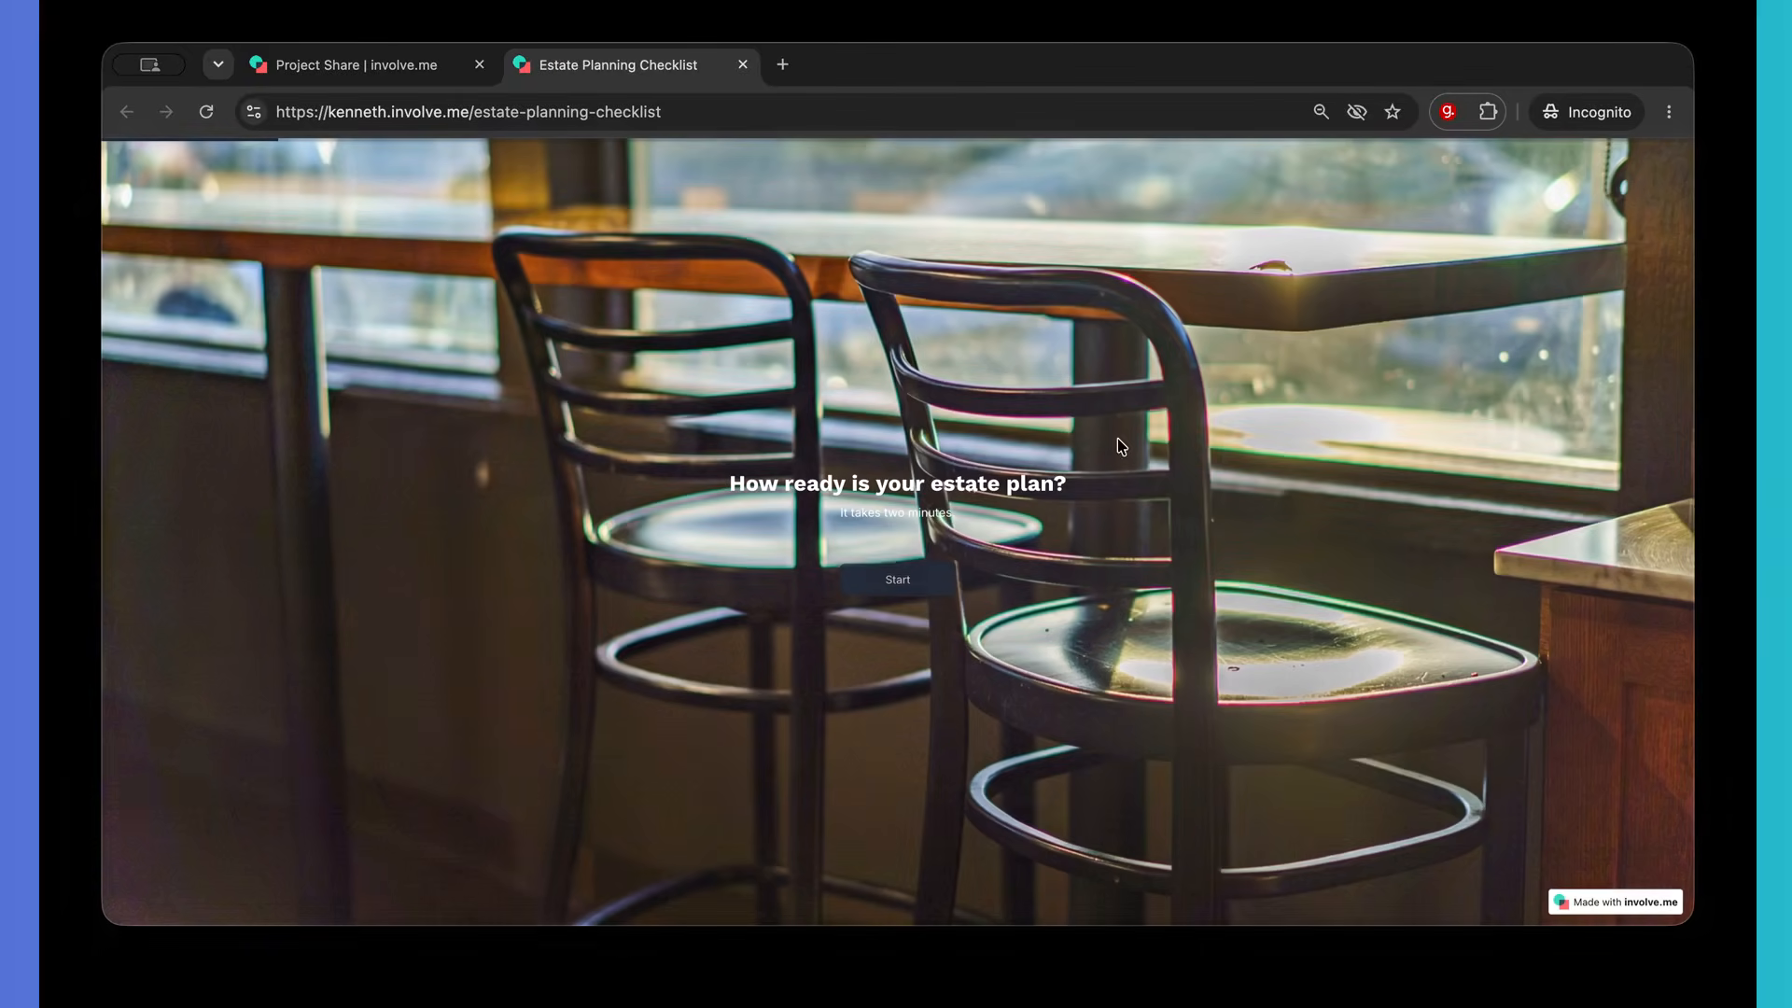
- Answer the checklist questions: No will, No power of attorney, Yes beneficiaries, papers location, Yes family, Over 50
click(889, 582)
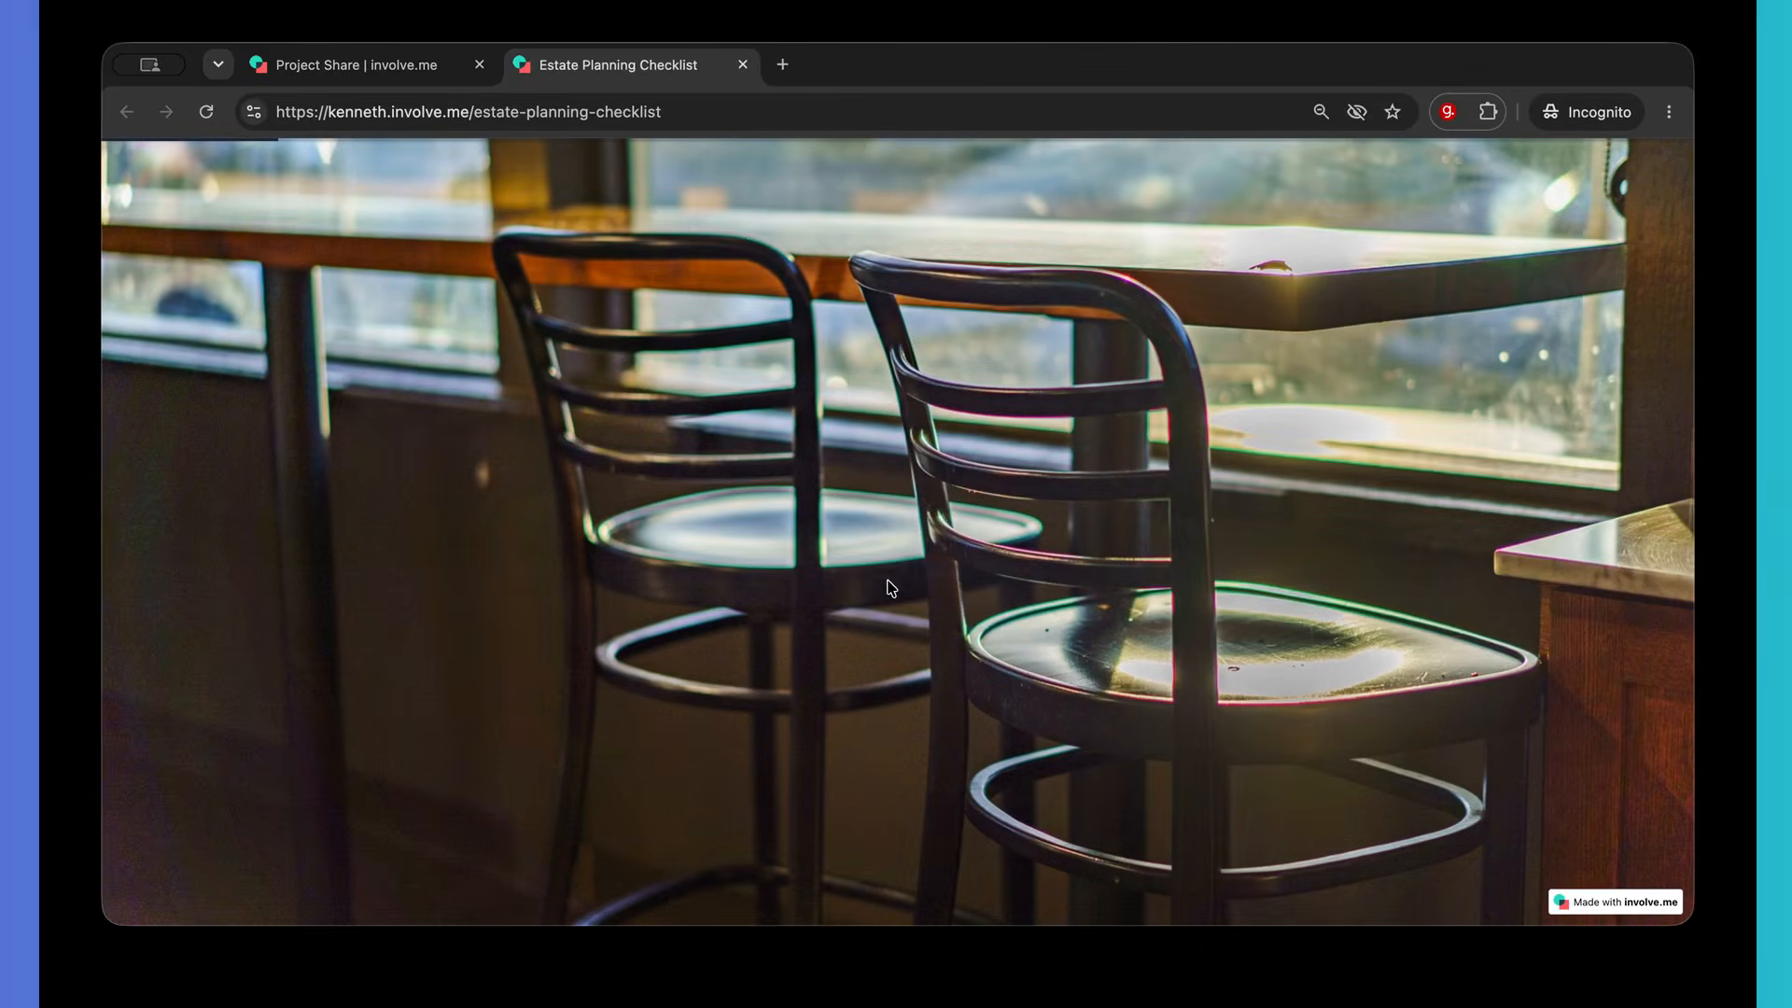
click(890, 577)
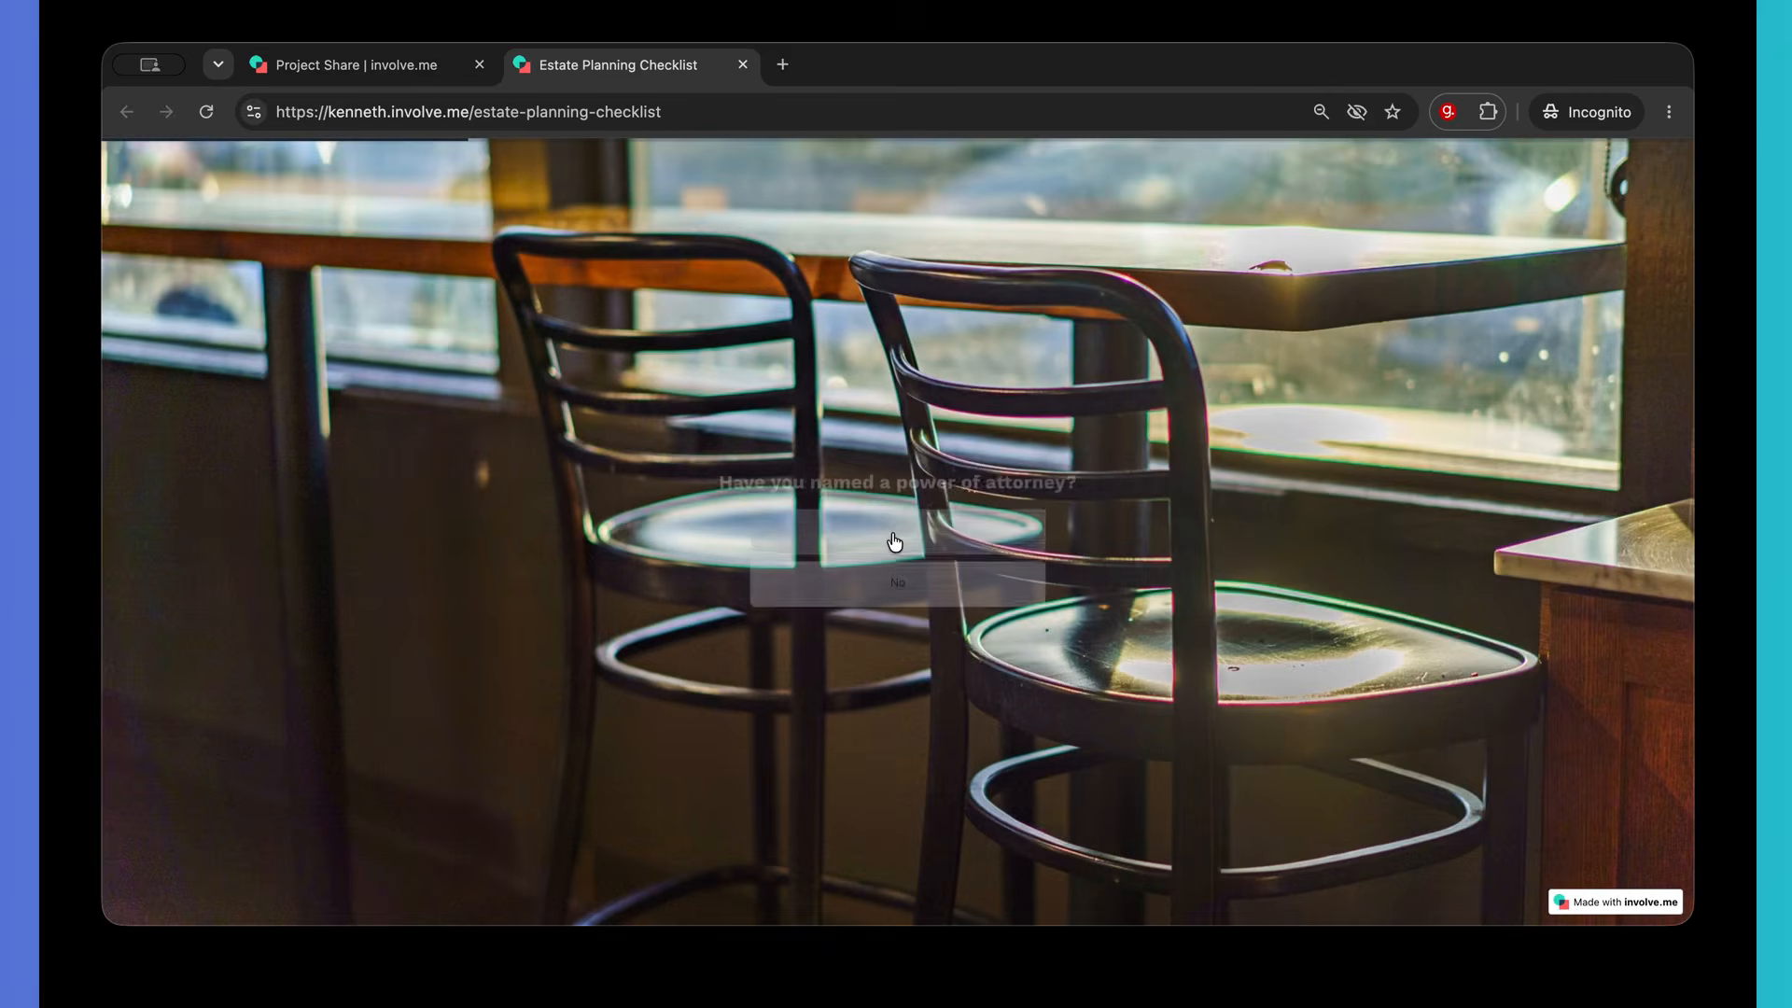
click(910, 577)
click(911, 522)
click(911, 519)
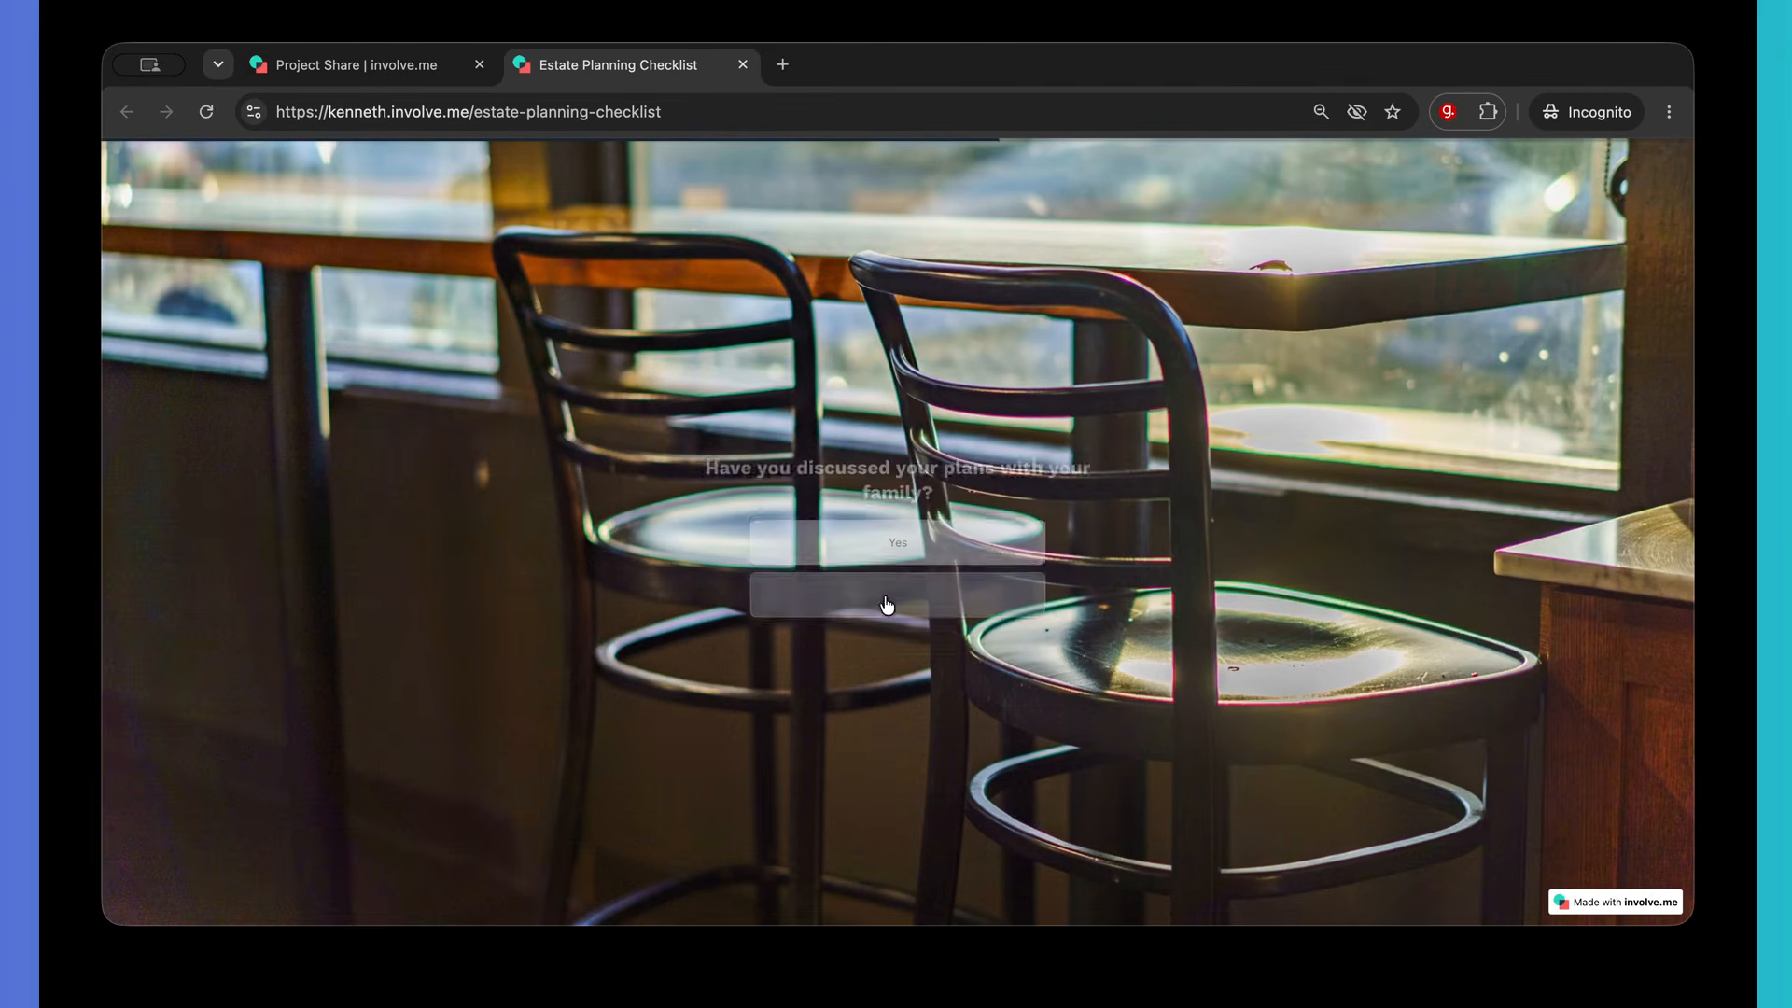
click(910, 536)
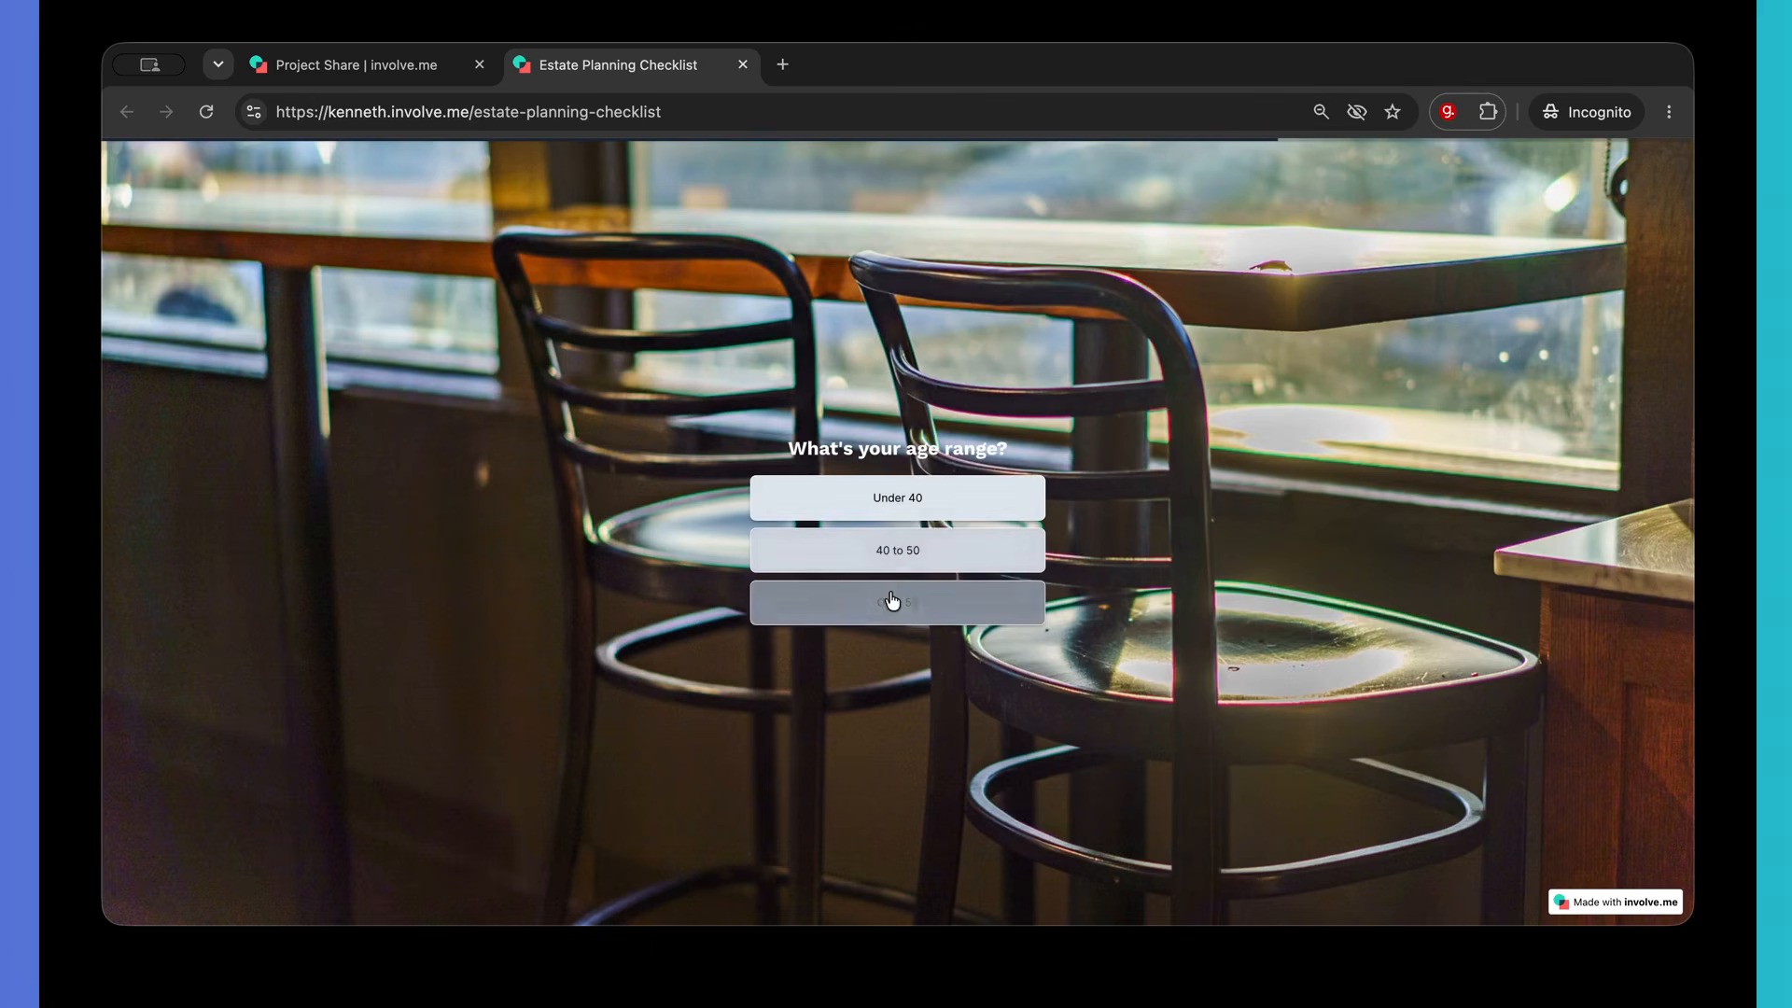
click(898, 604)
- Enter the test respondent's first name, last name and e-mail in Your details, and submit
click(928, 486)
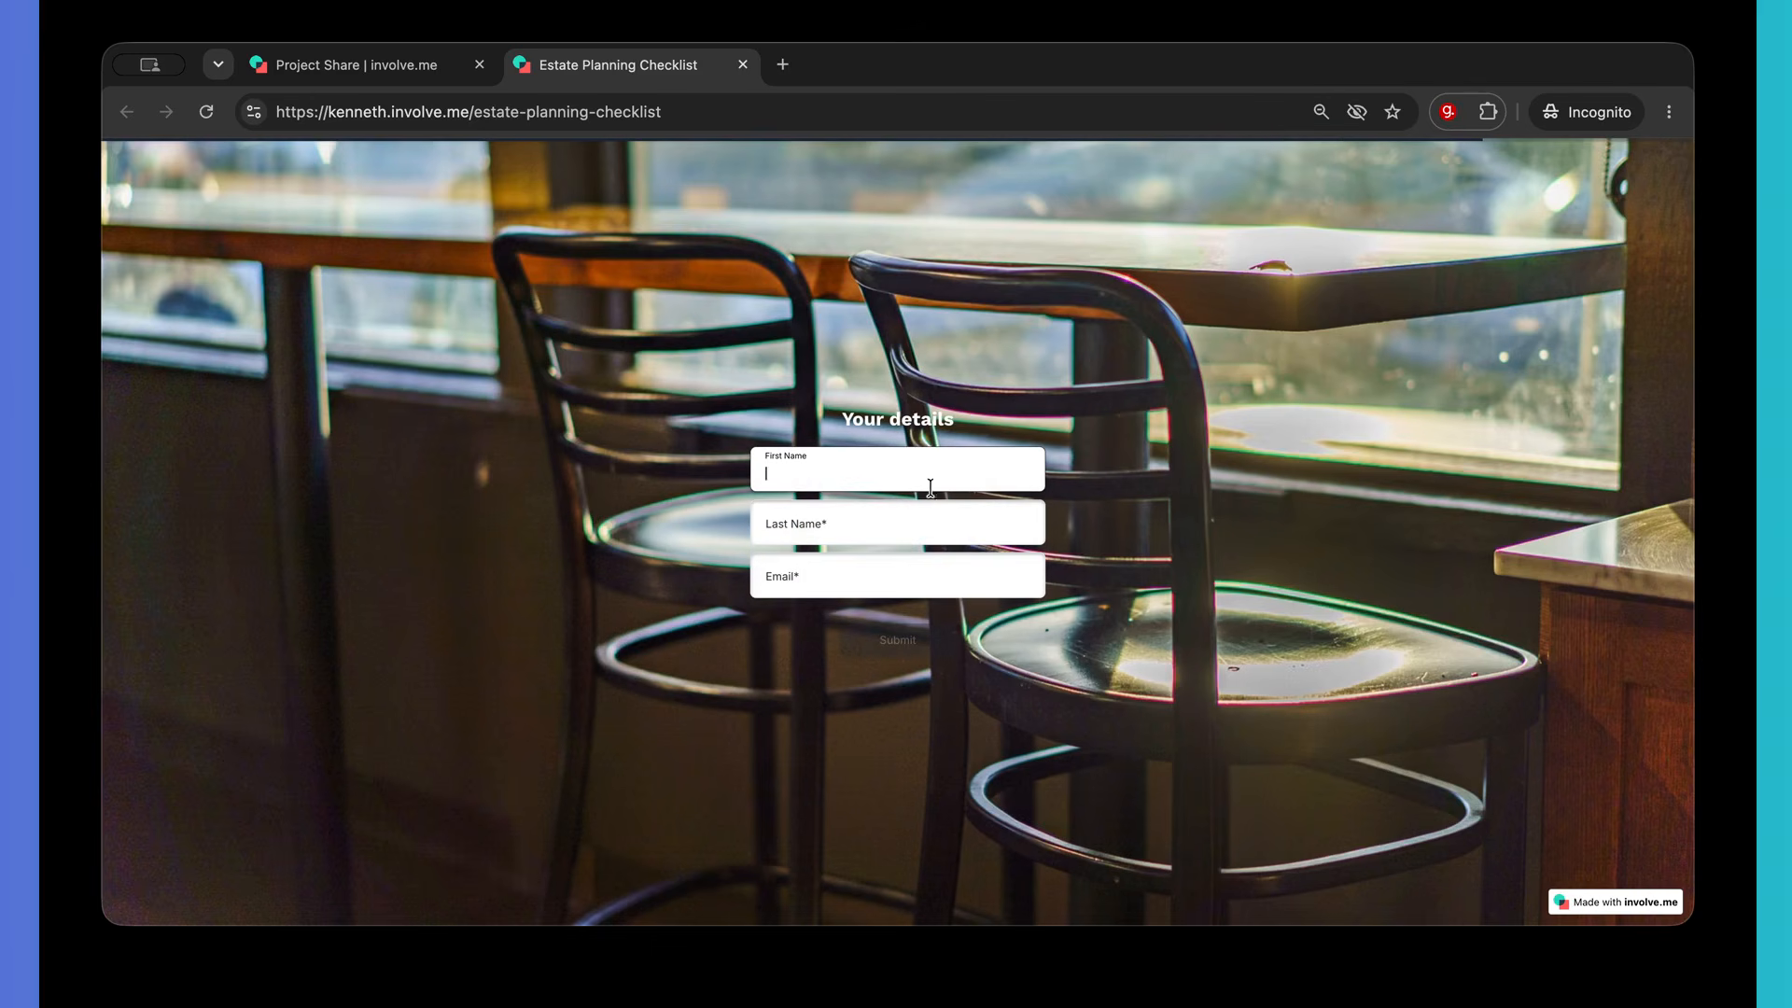
click(838, 525)
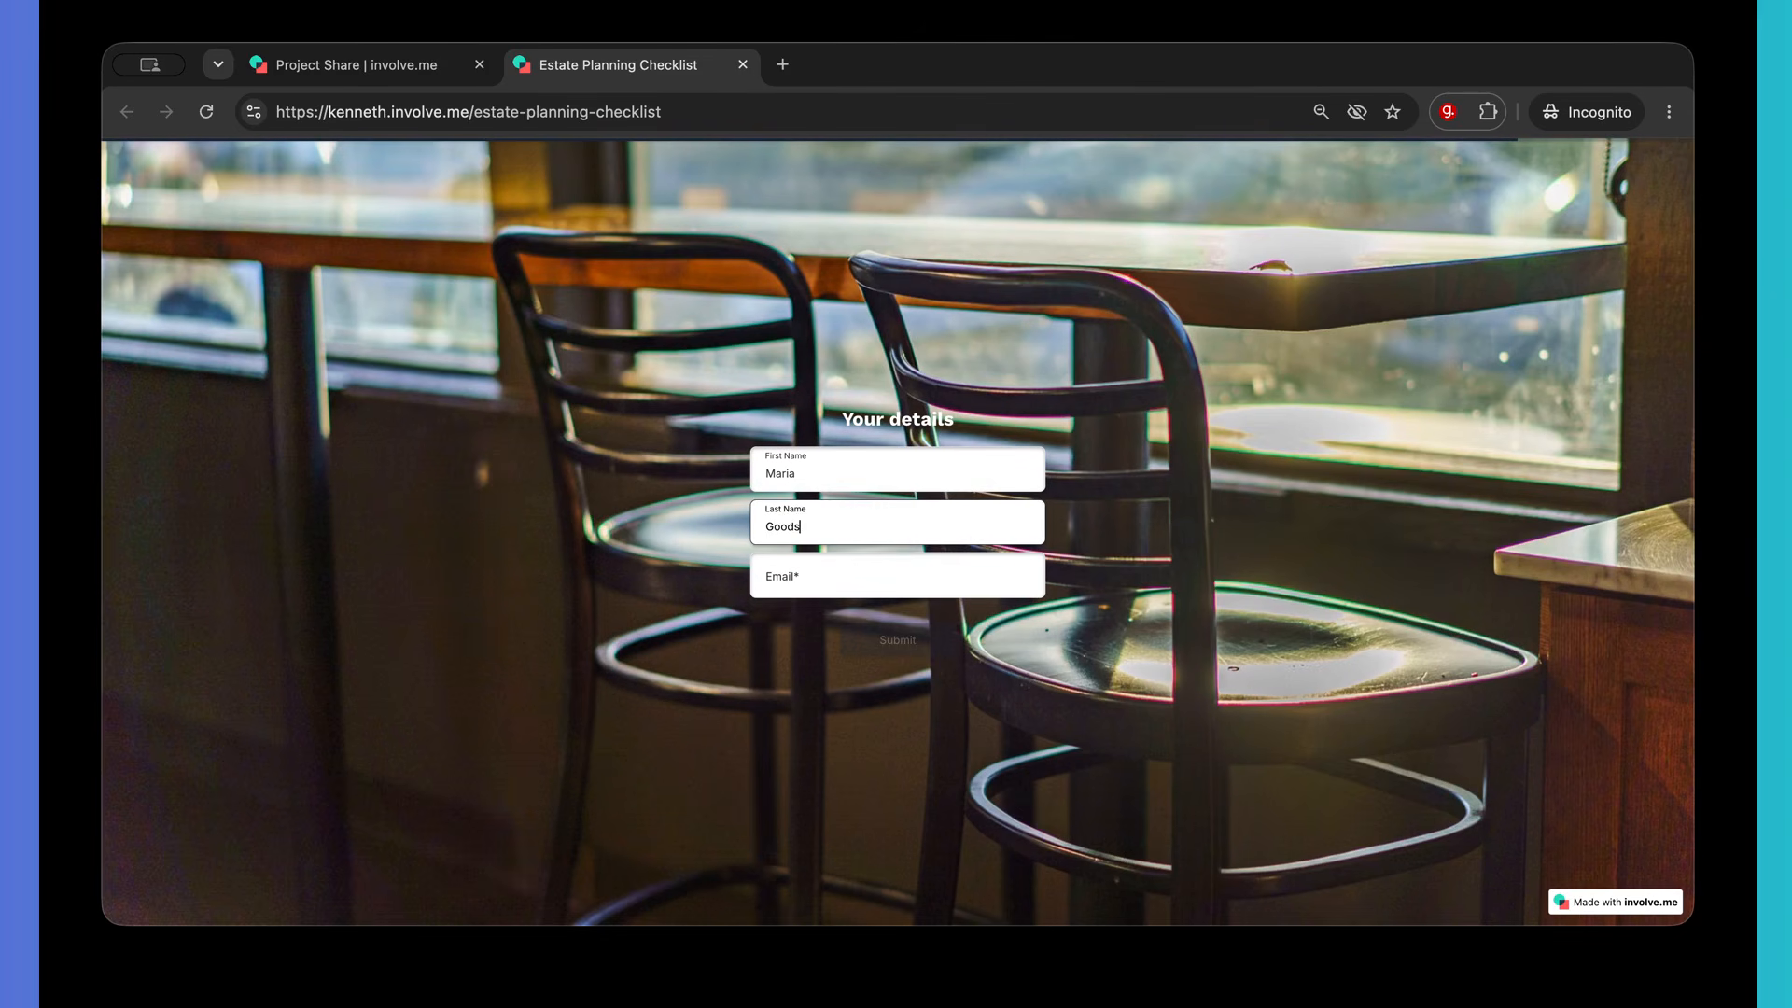
click(810, 579)
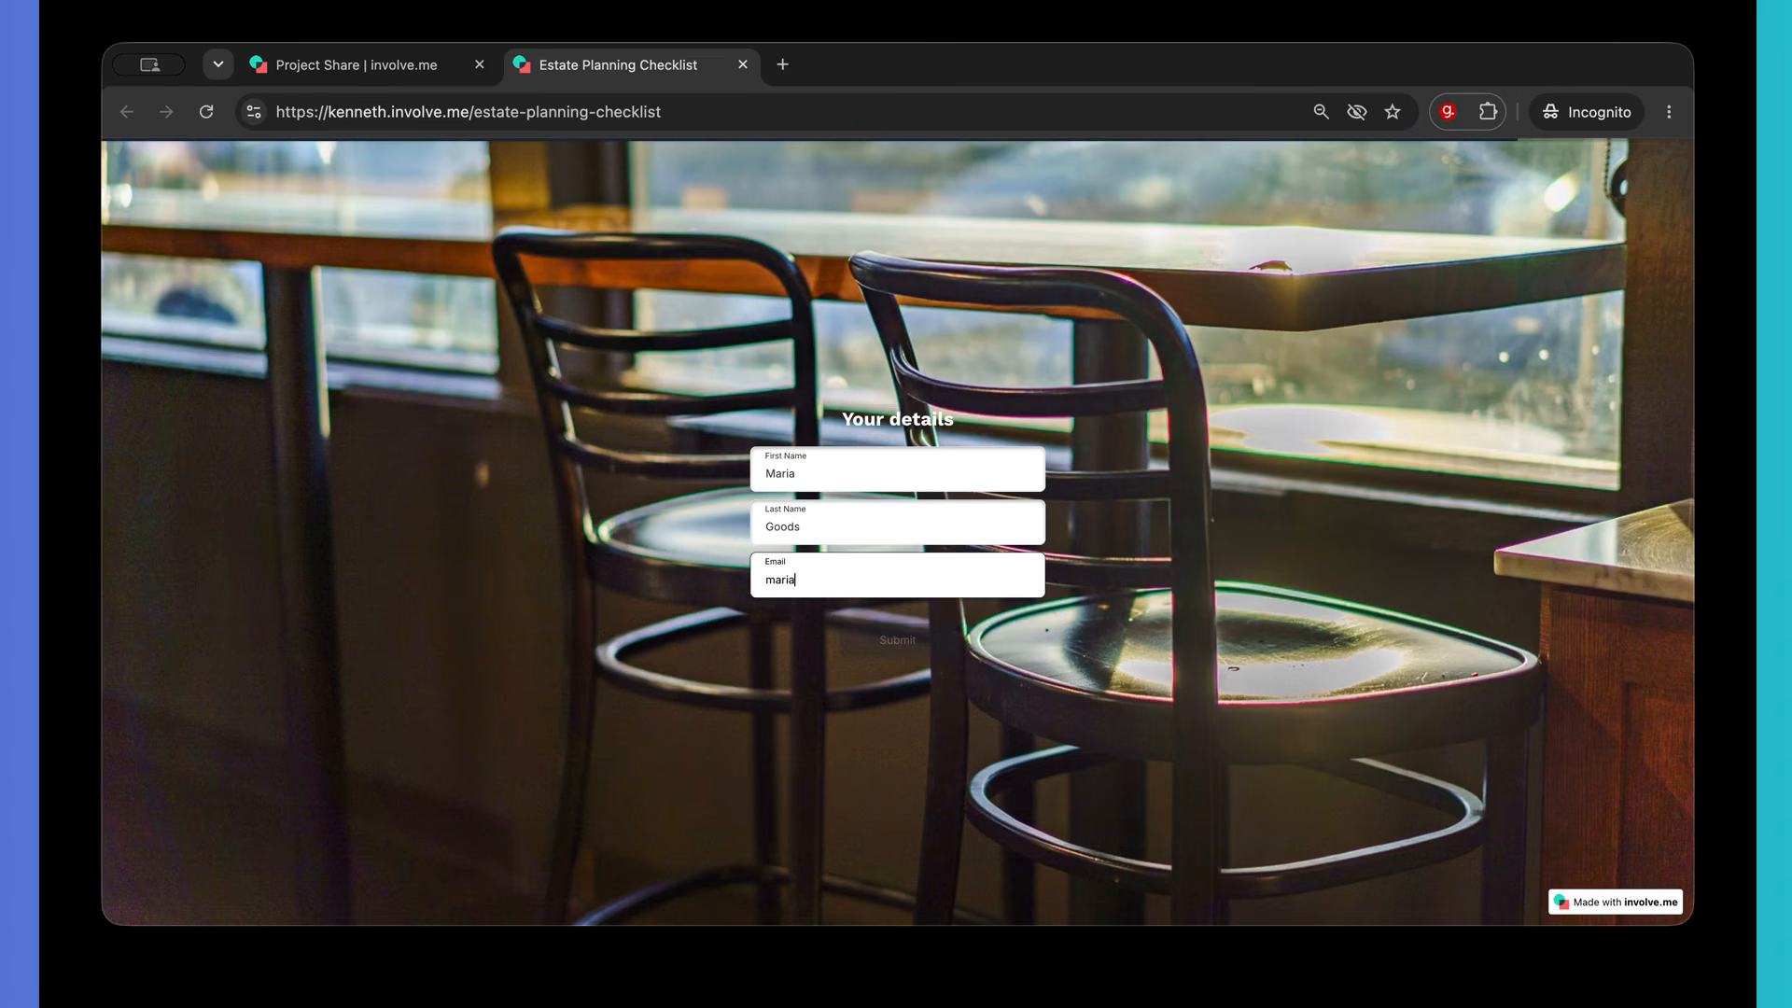
click(904, 641)
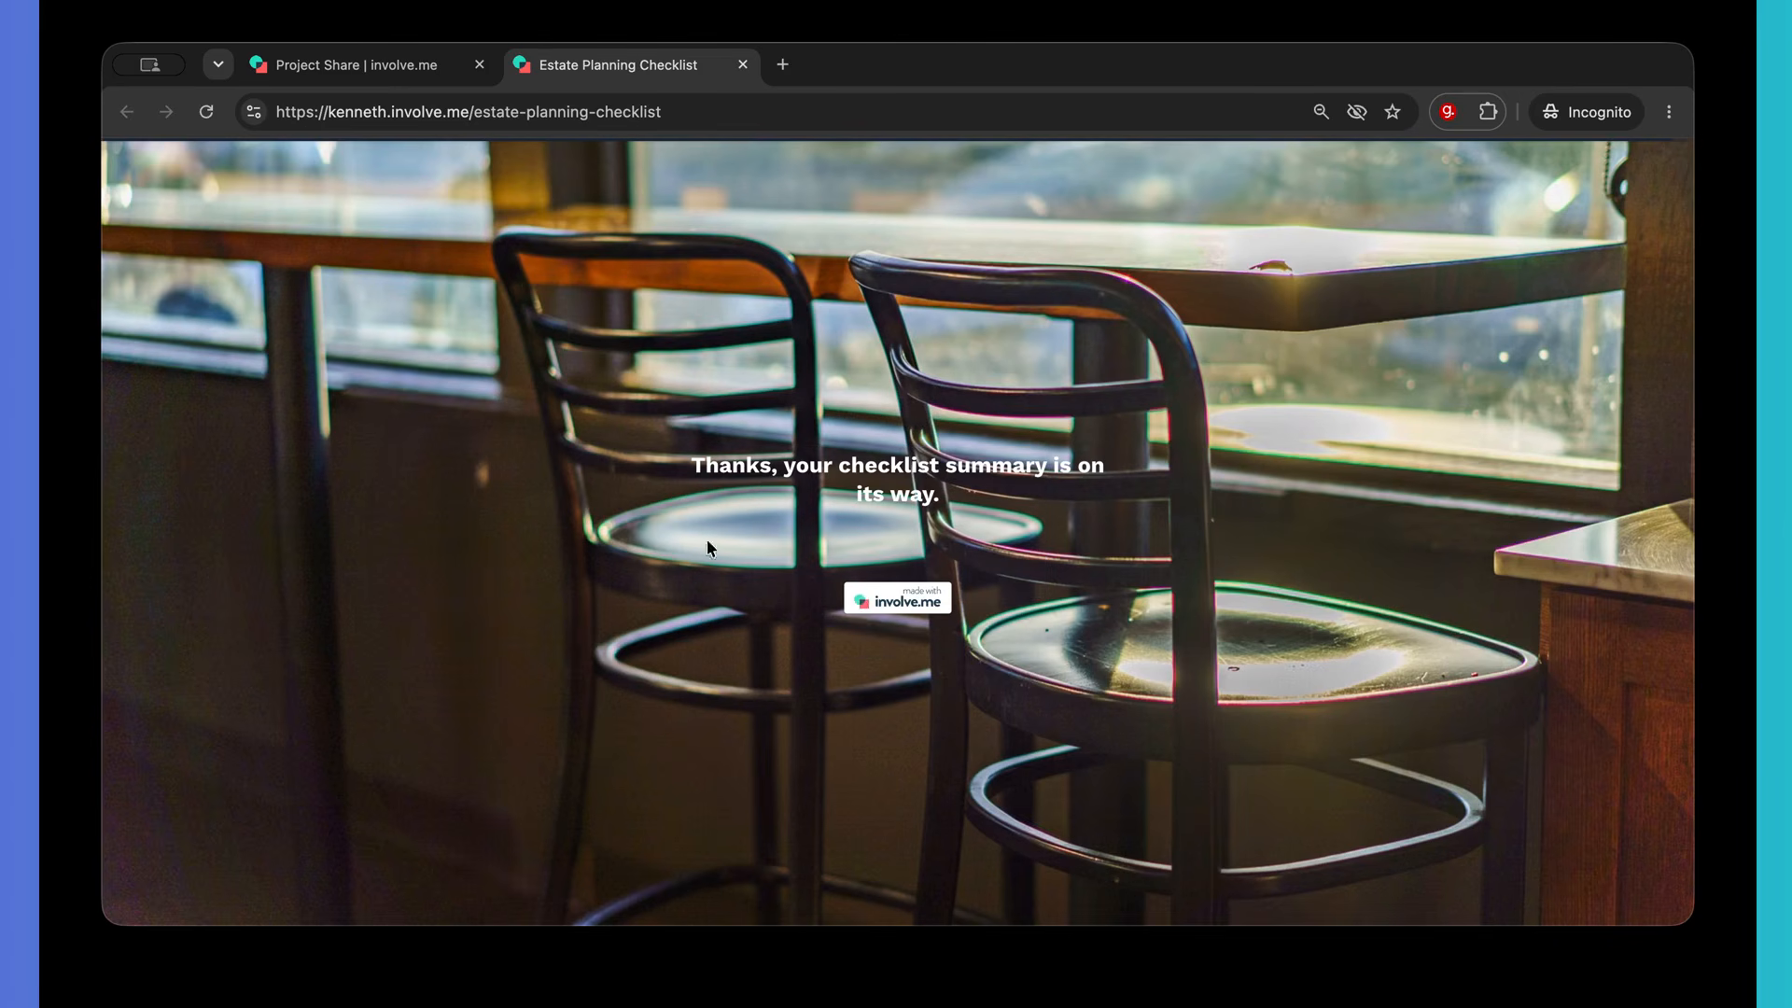
- Open the newest checklist submission's contact record in Responses and check its Retirement Ready Follow-up timeline entry
click(743, 65)
click(1011, 168)
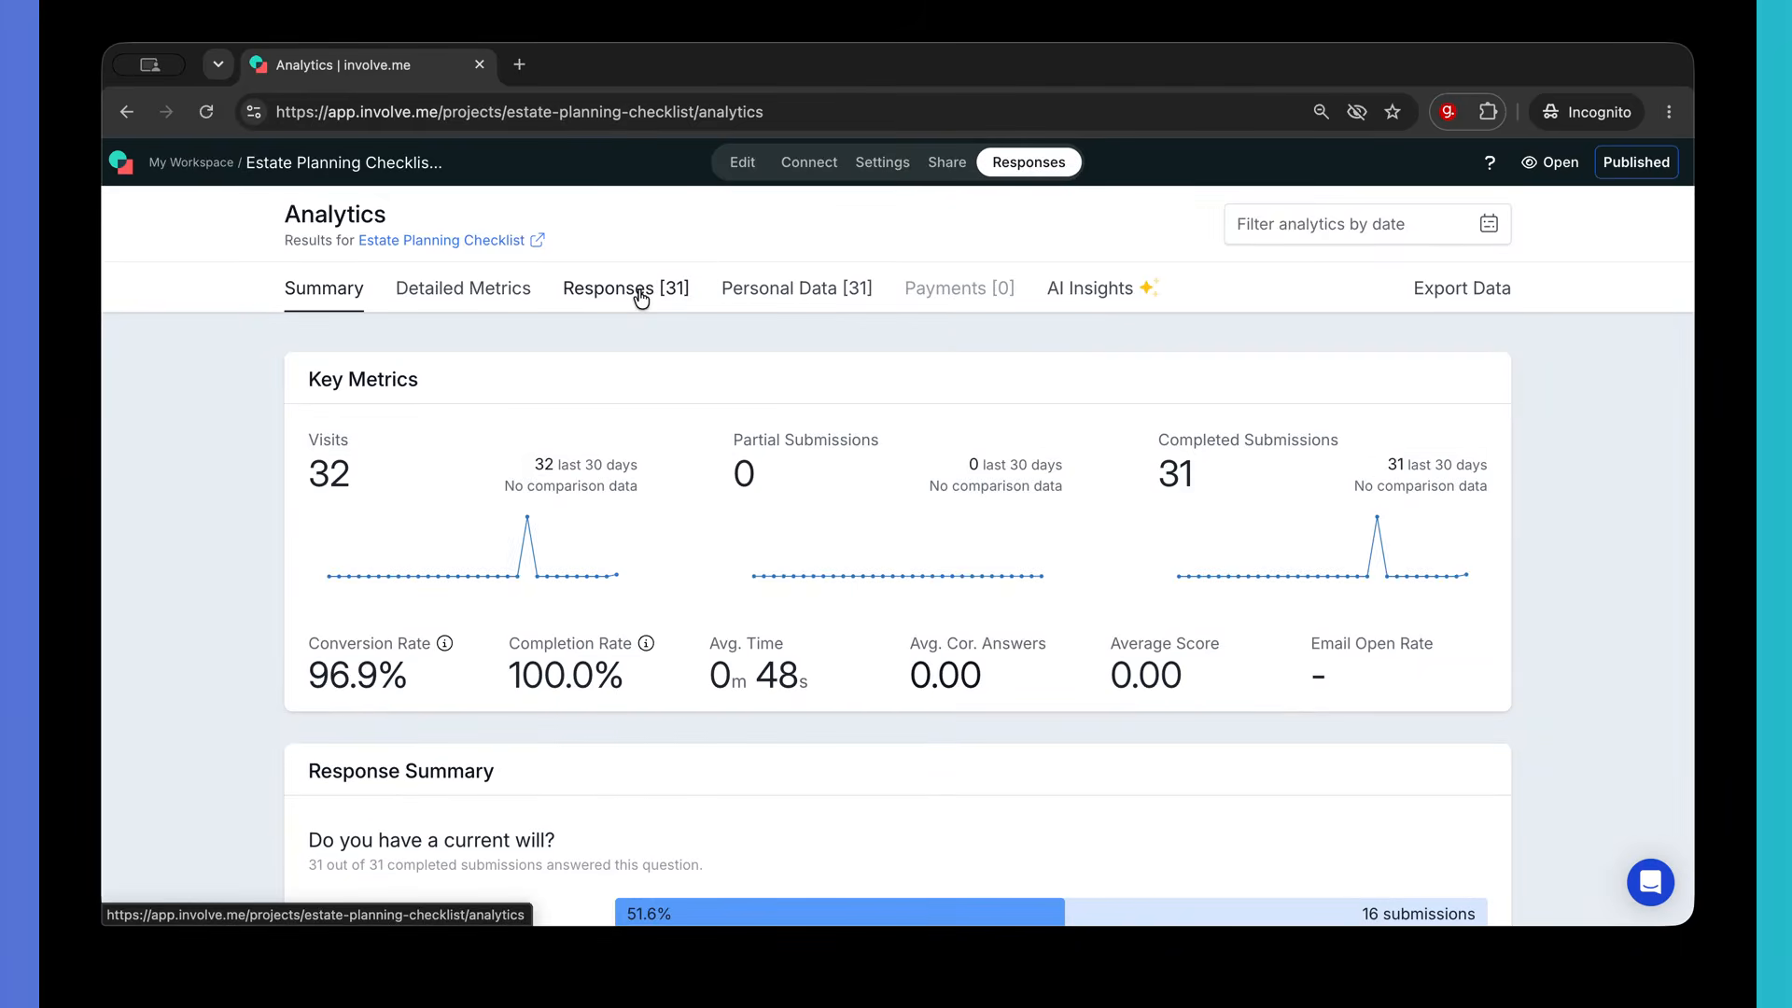
click(638, 291)
click(556, 608)
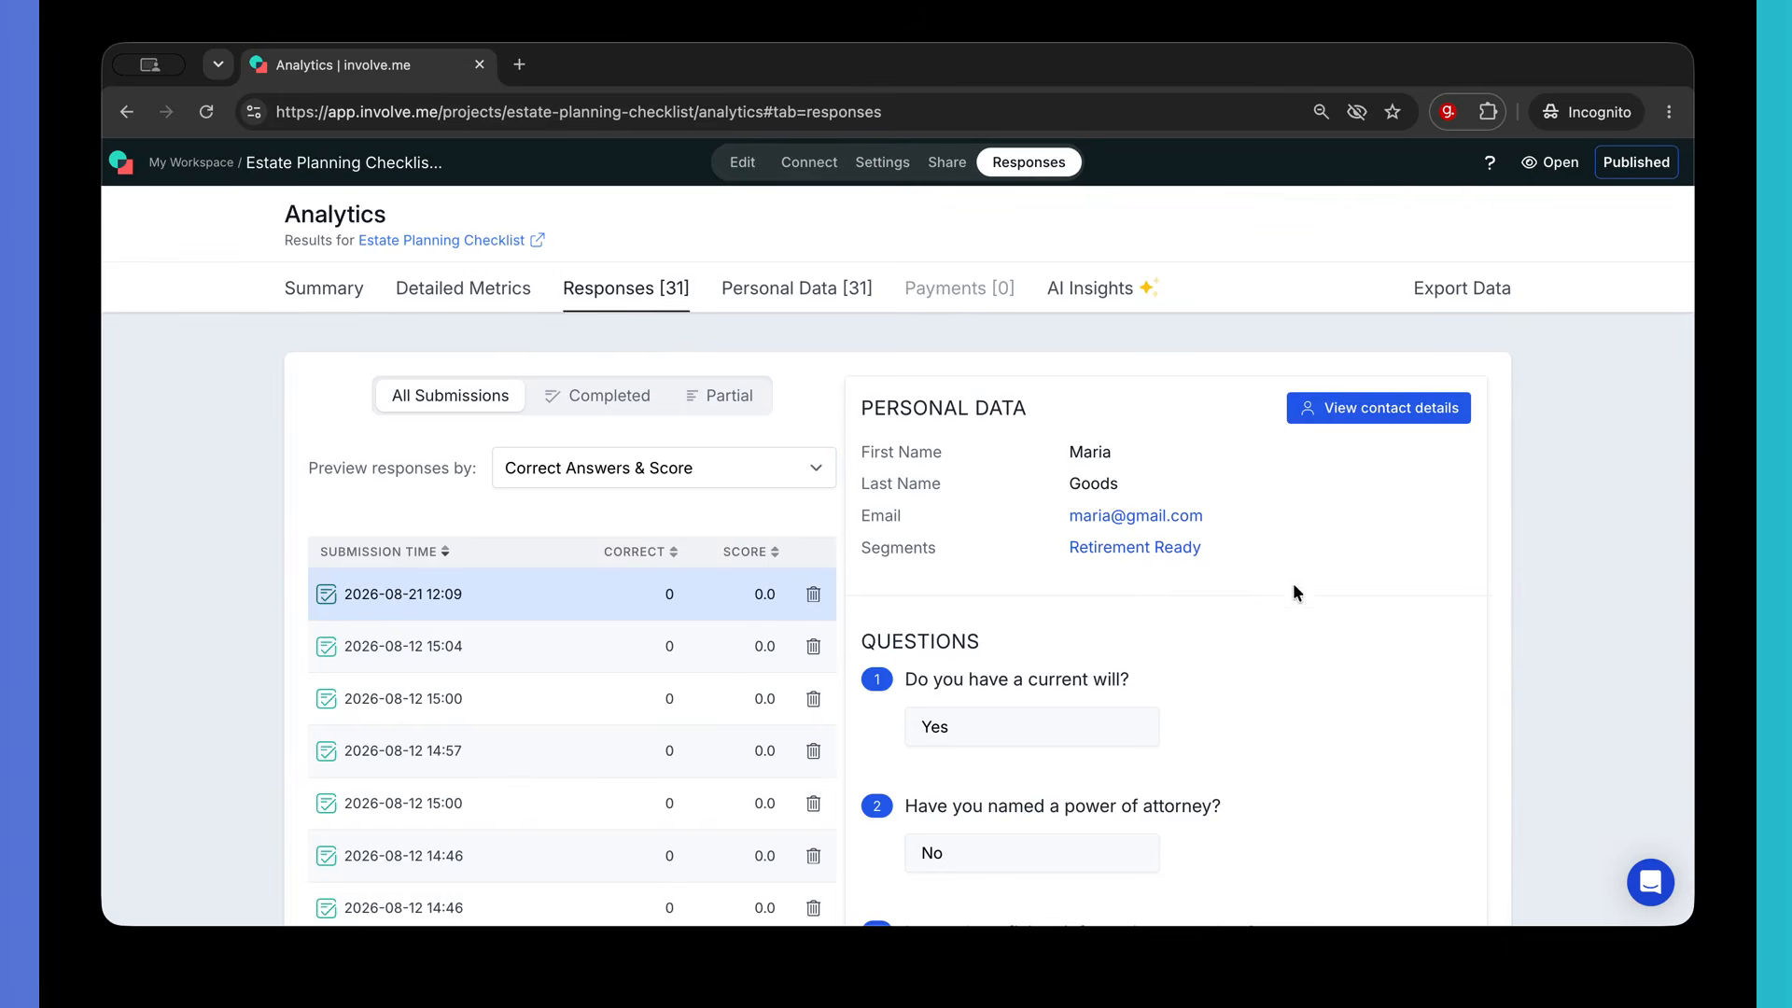
click(1390, 409)
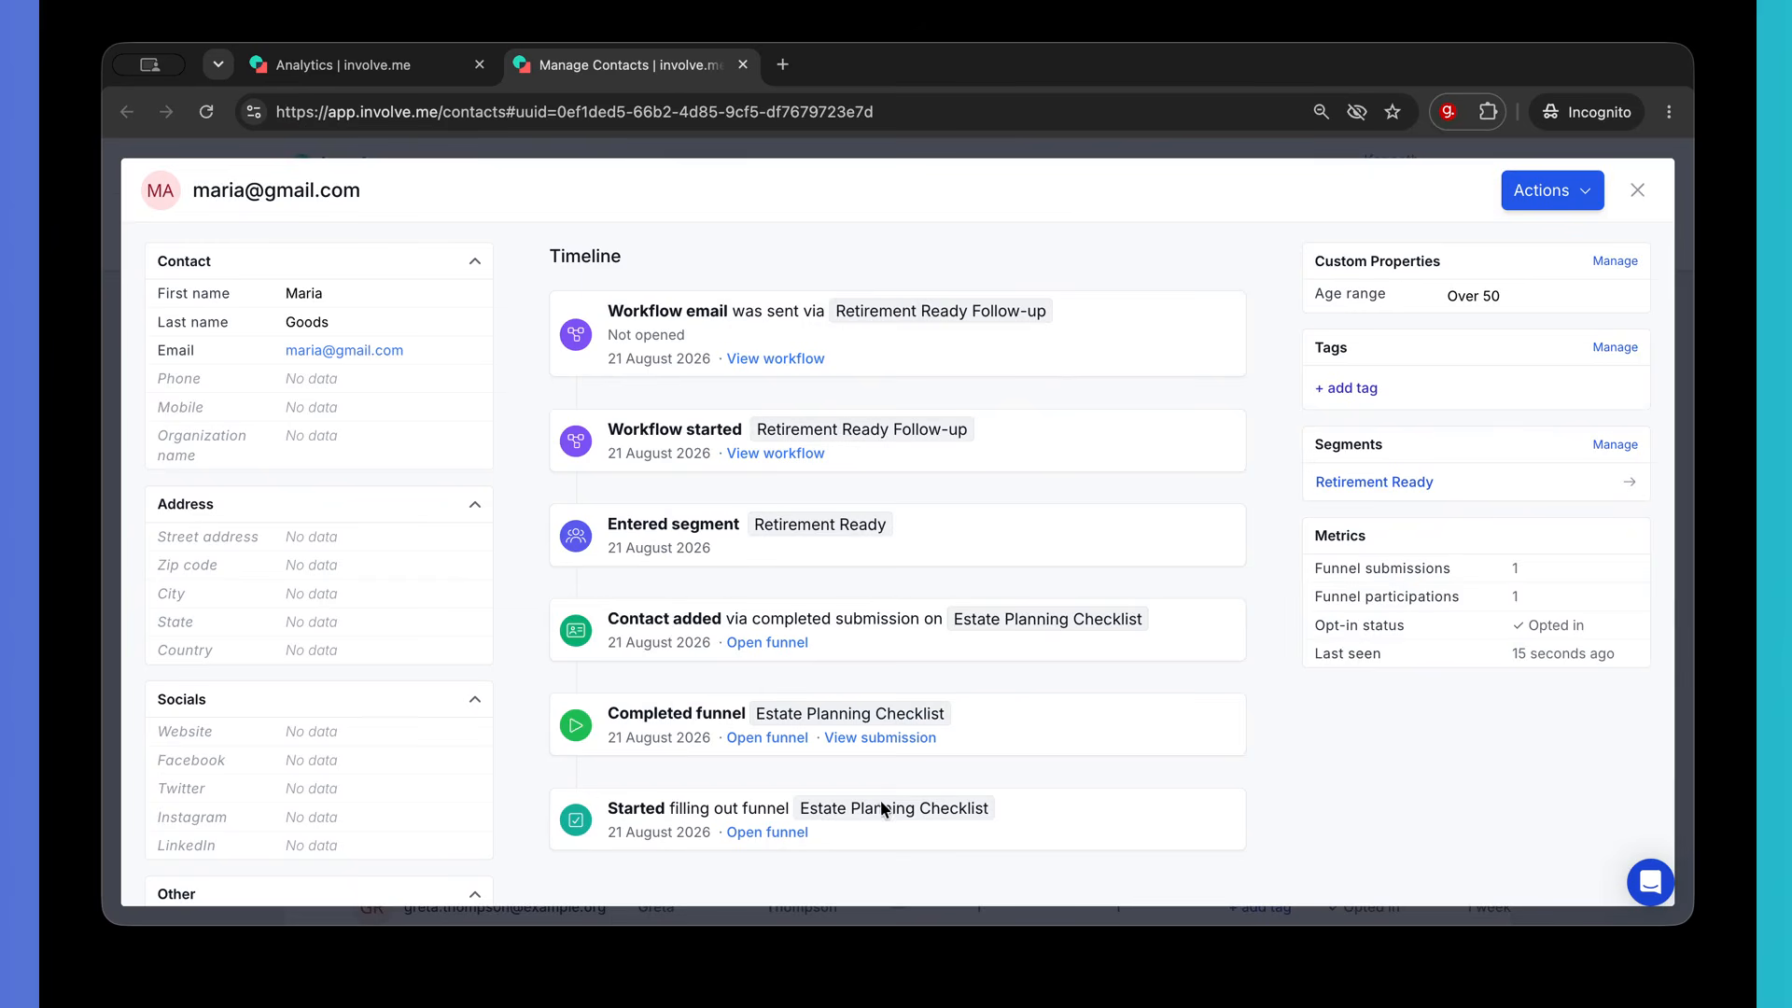
click(1638, 193)
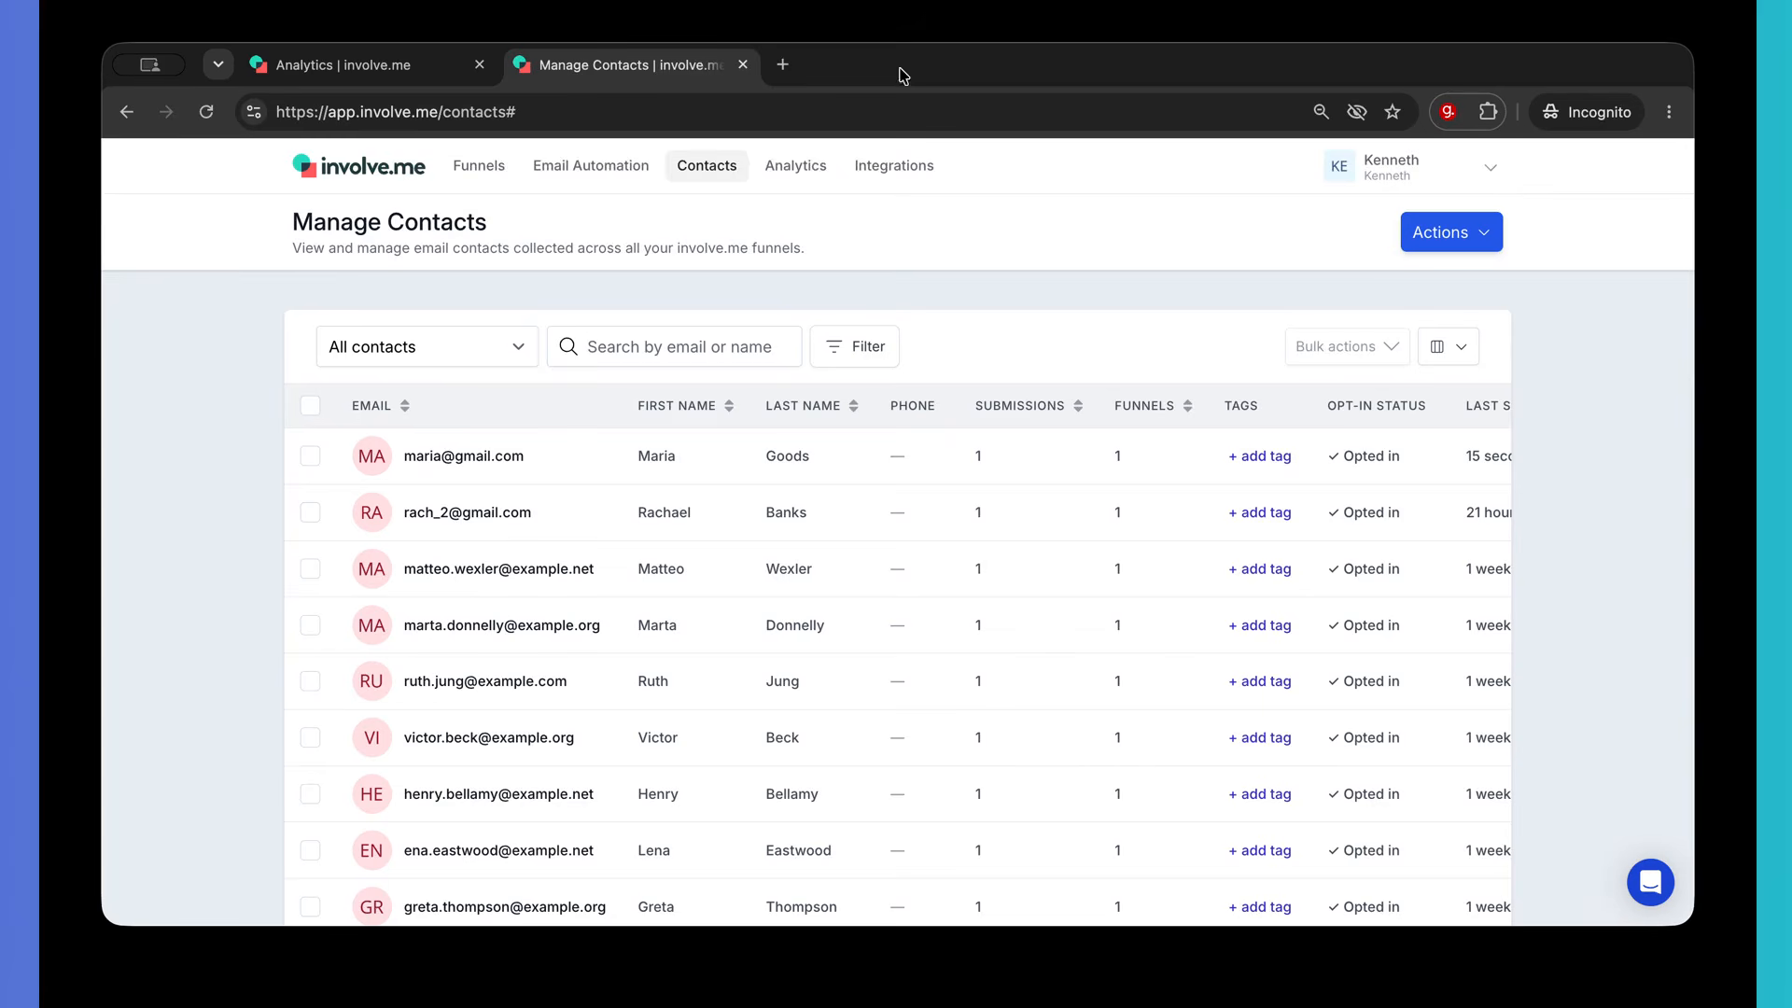
- View the Retirement Ready Follow-up executions in Email Automation, confirming 1 active run, then go back
click(596, 170)
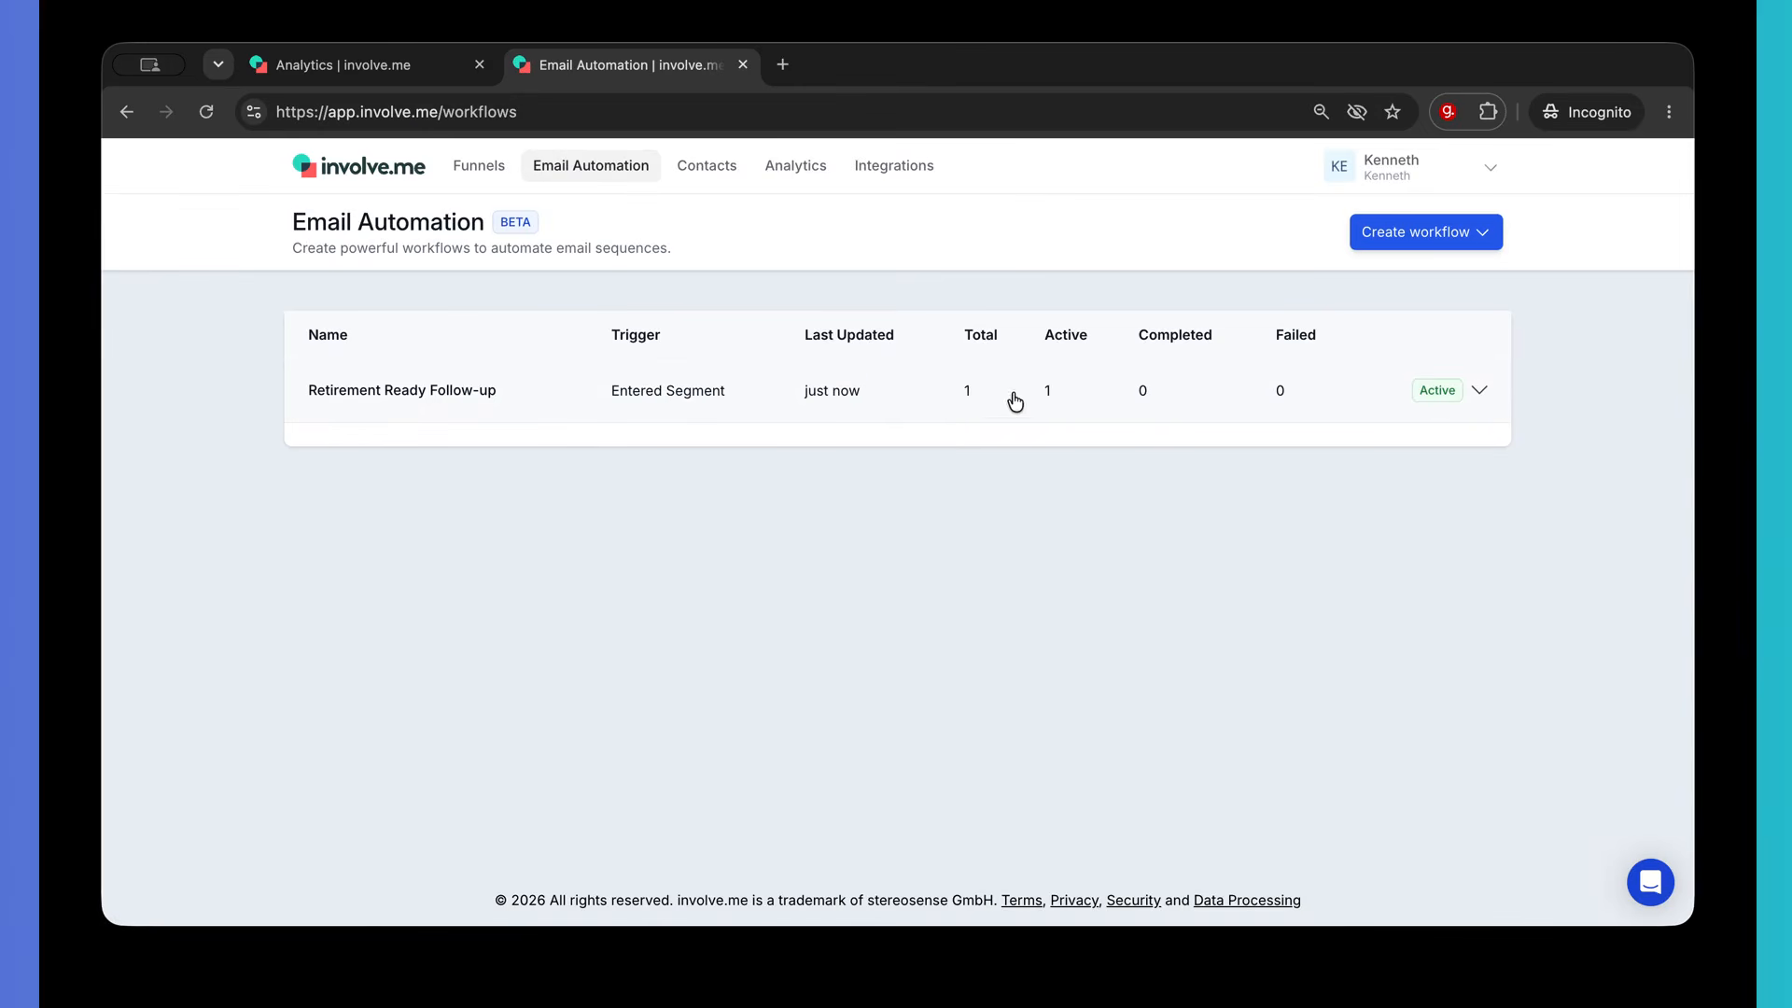
click(1482, 391)
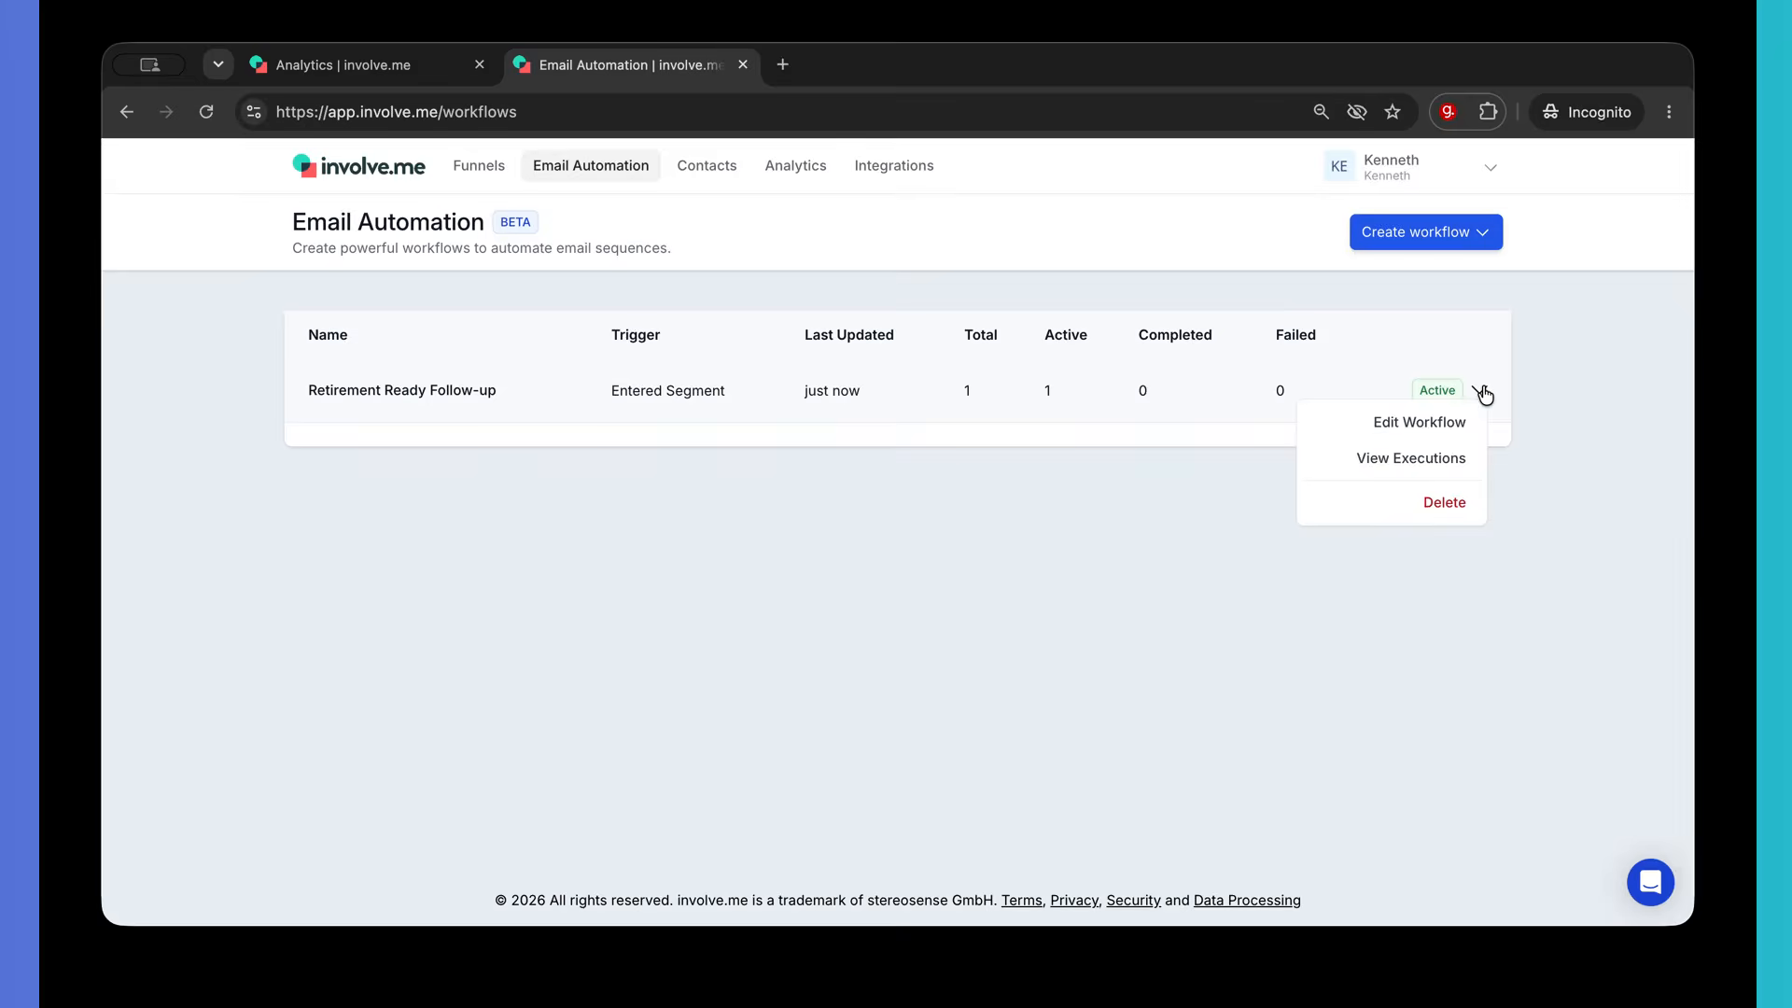
click(1422, 460)
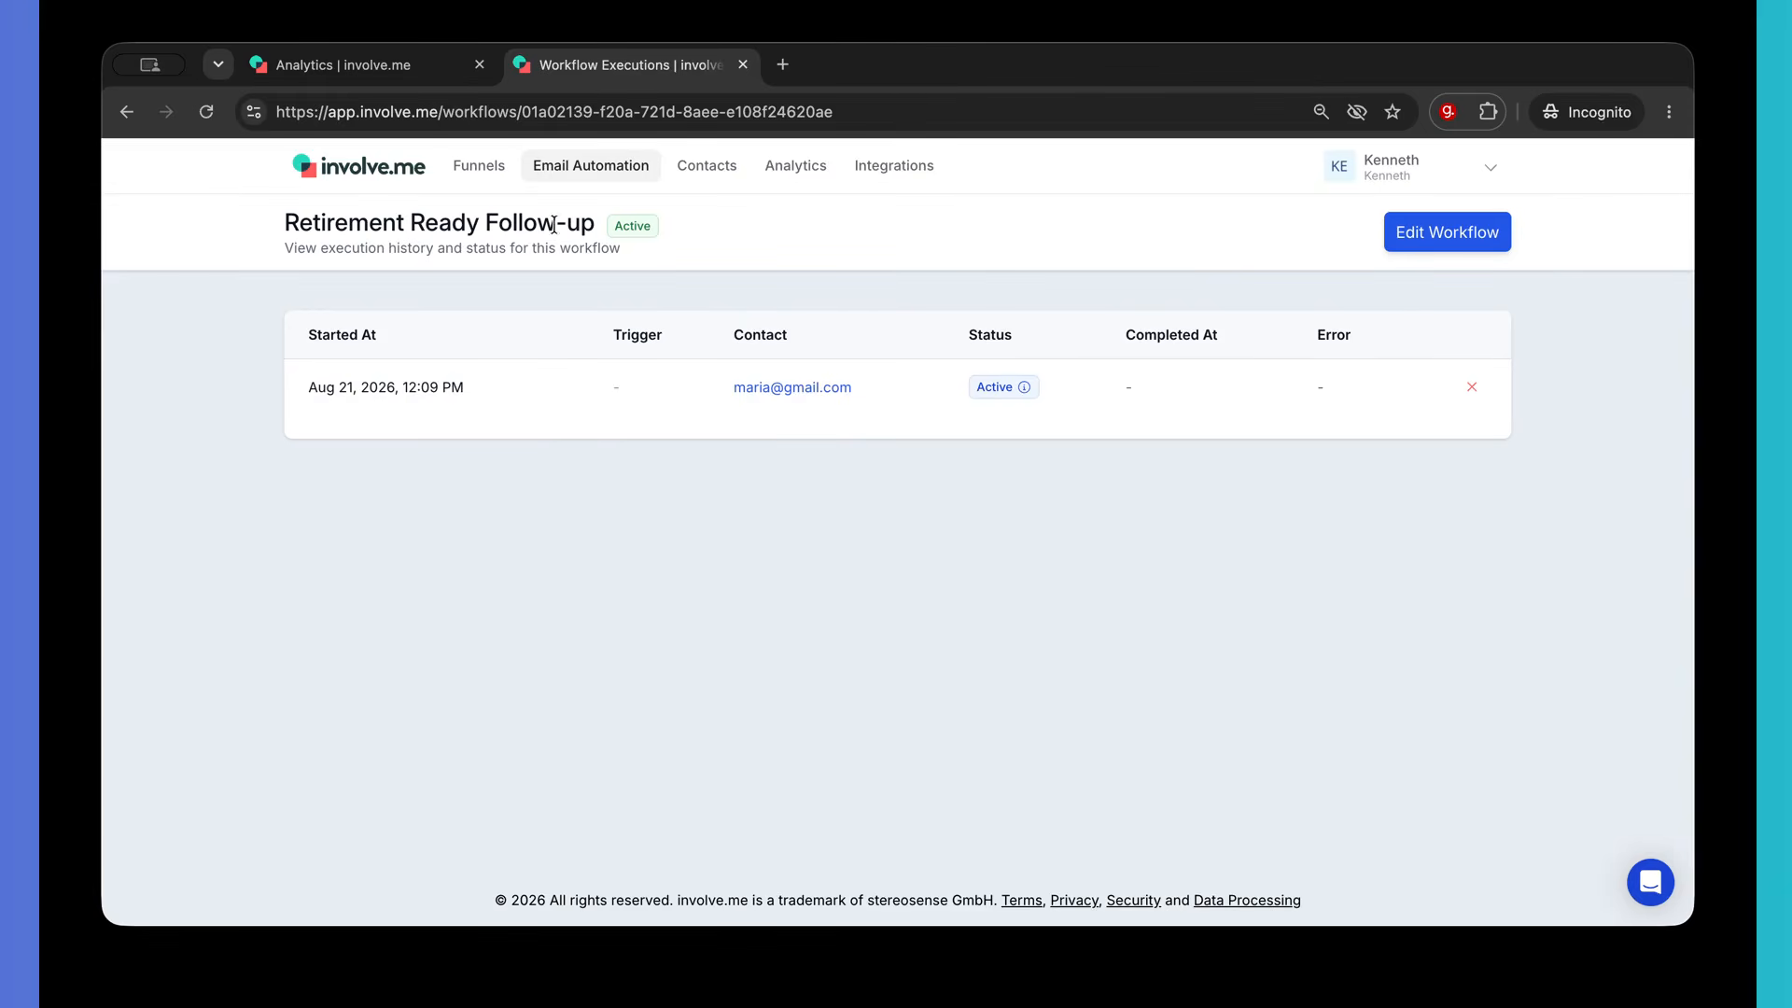
click(117, 119)
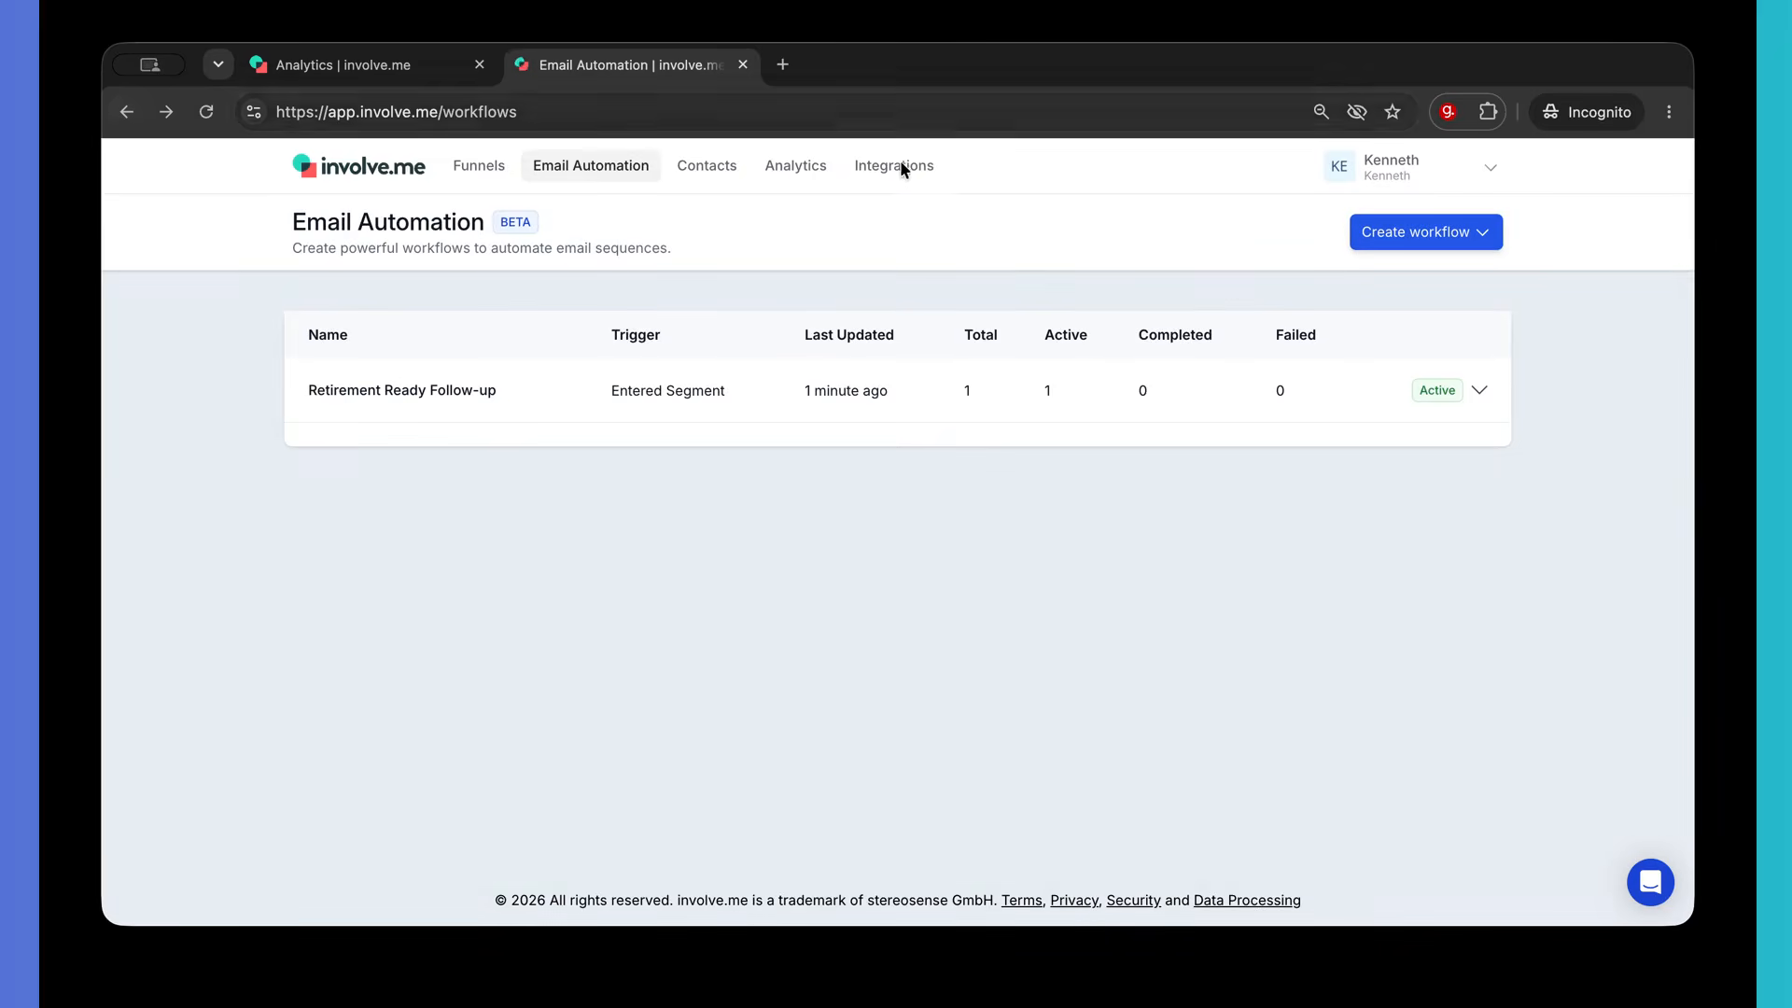
- Edit the Retirement Ready Follow-up workflow and toggle Analytics on to see one contact at the 2-day wait, then off
click(1479, 390)
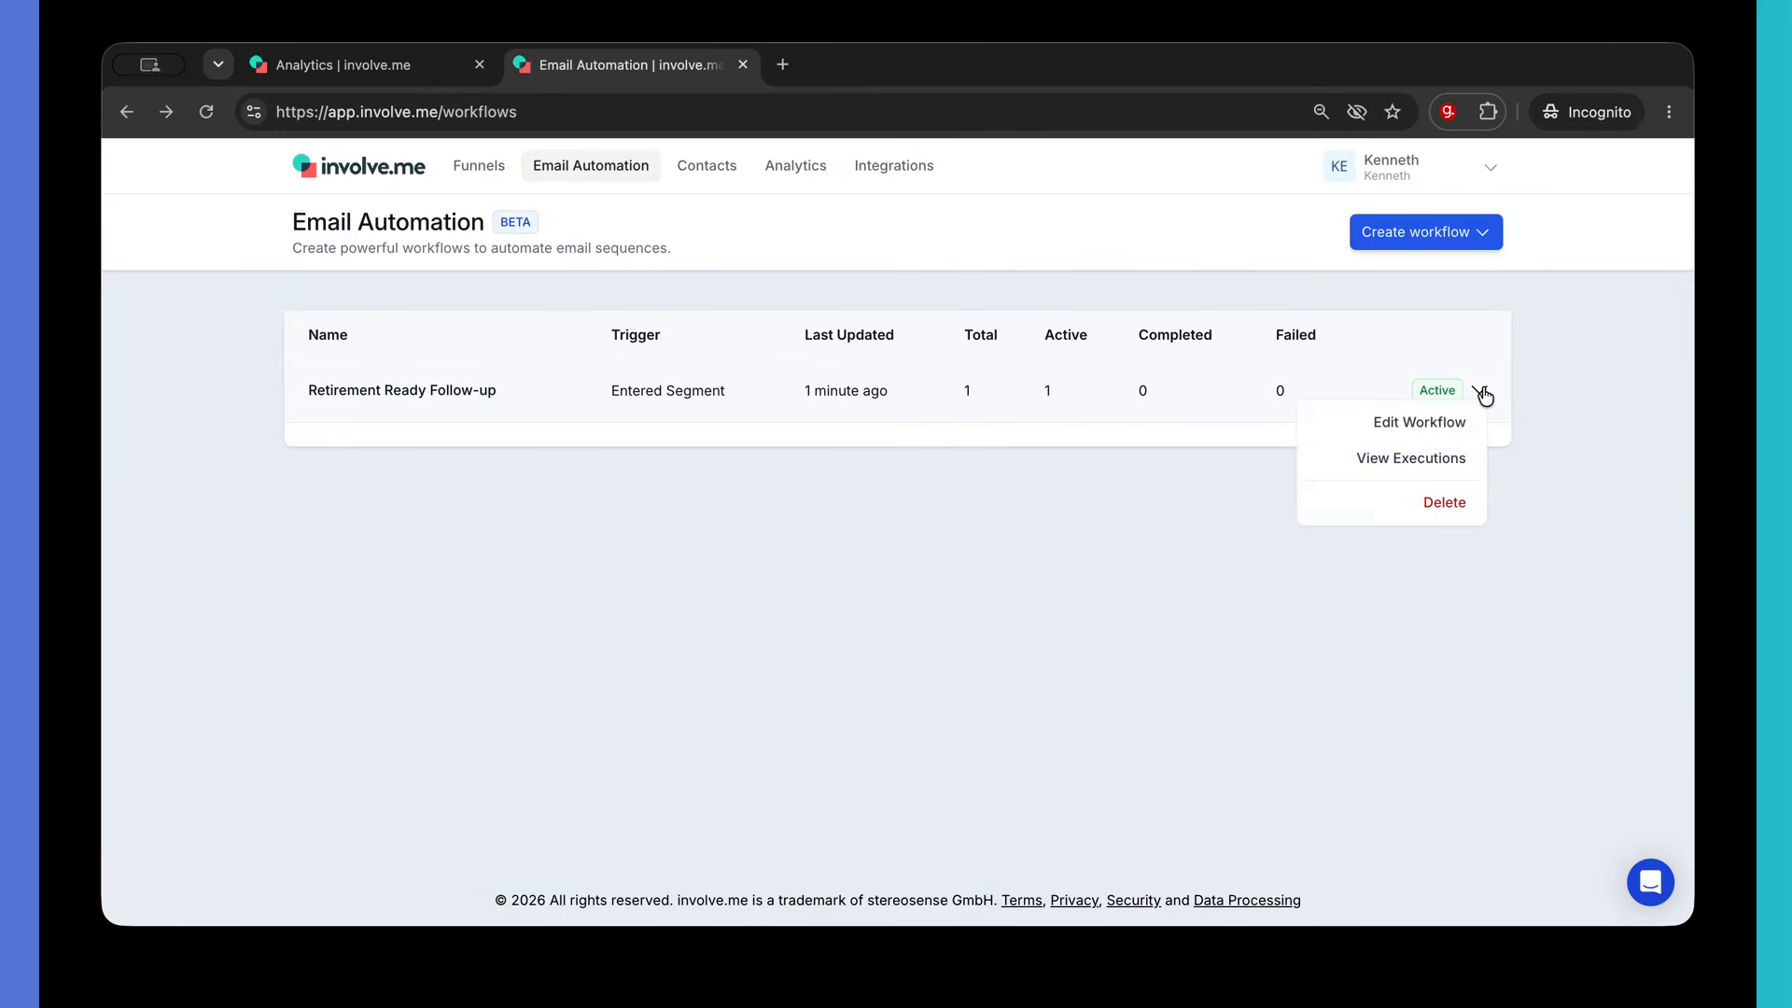
click(1442, 425)
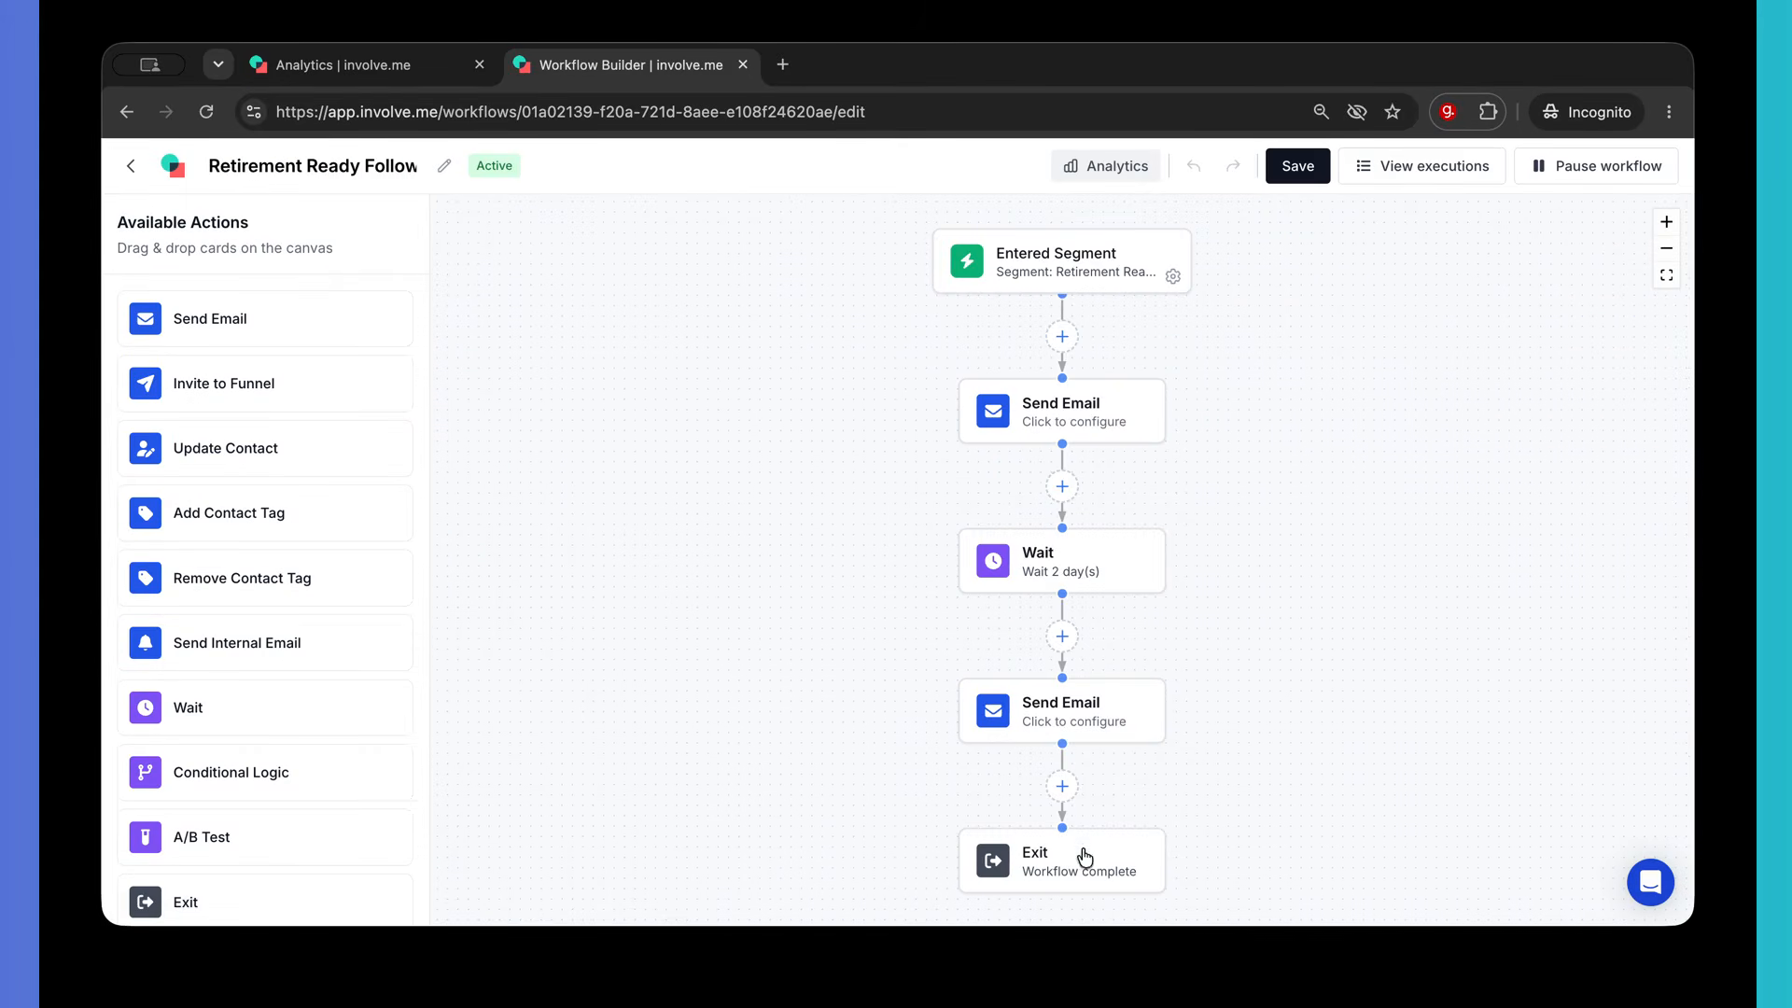
click(1109, 168)
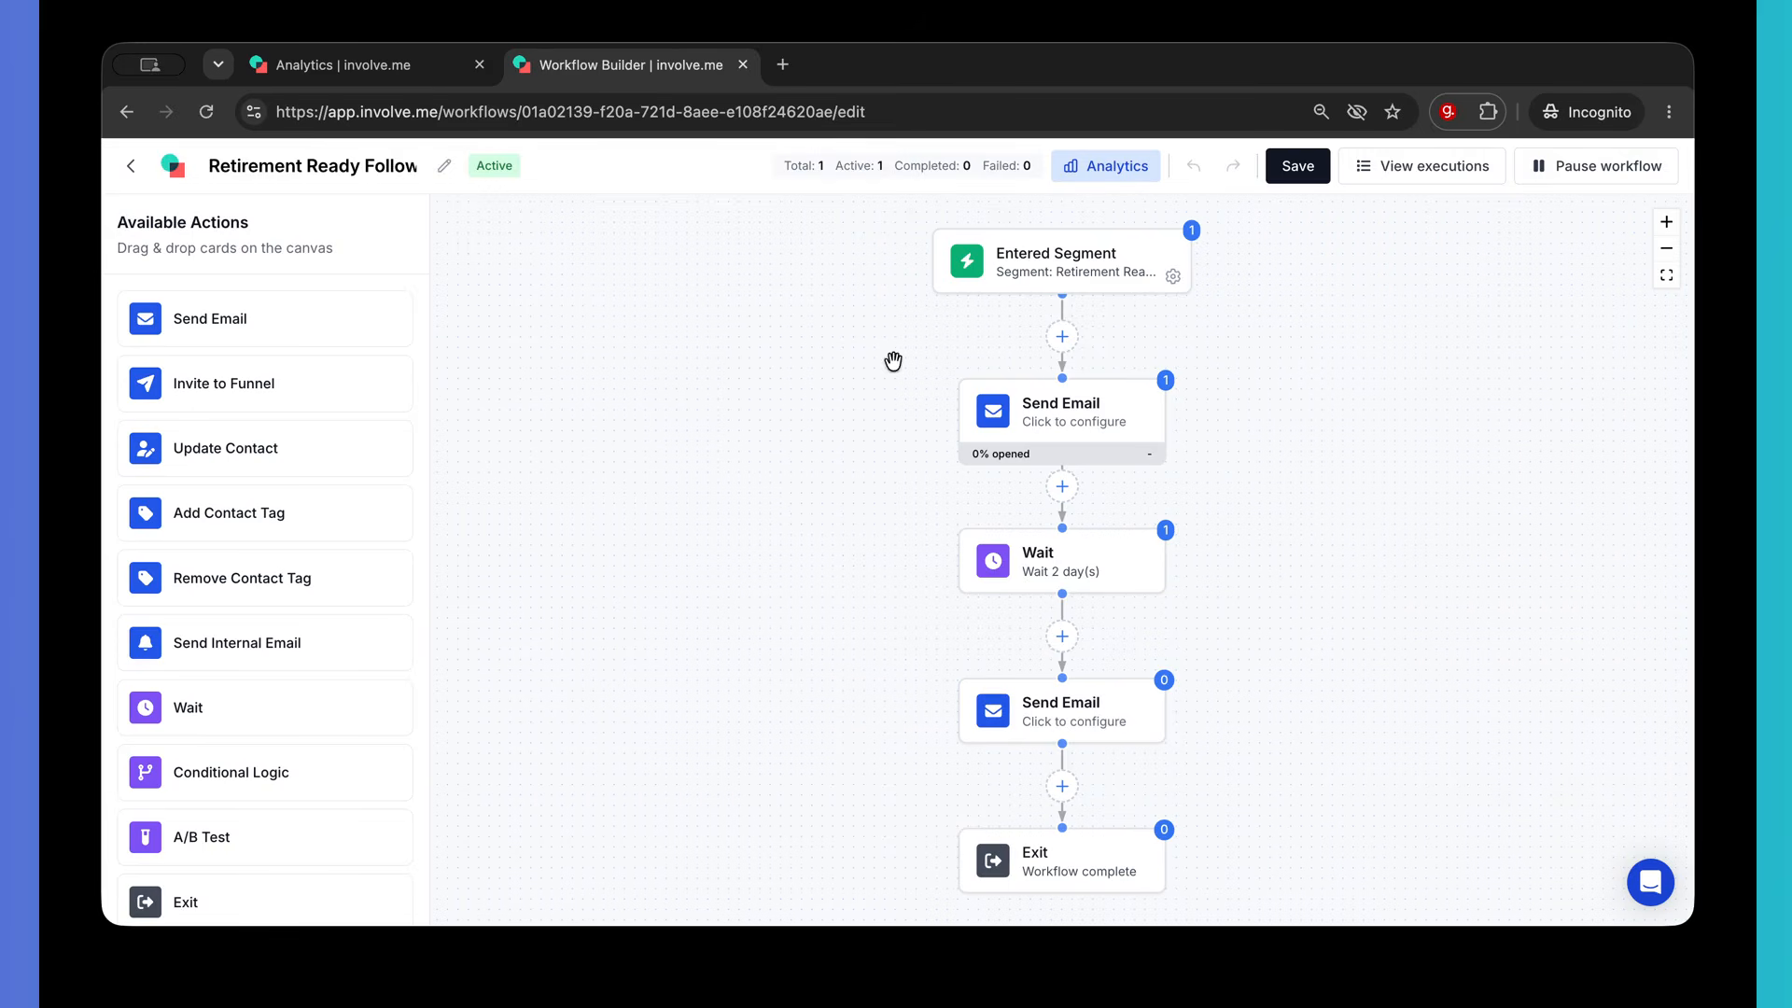
click(130, 167)
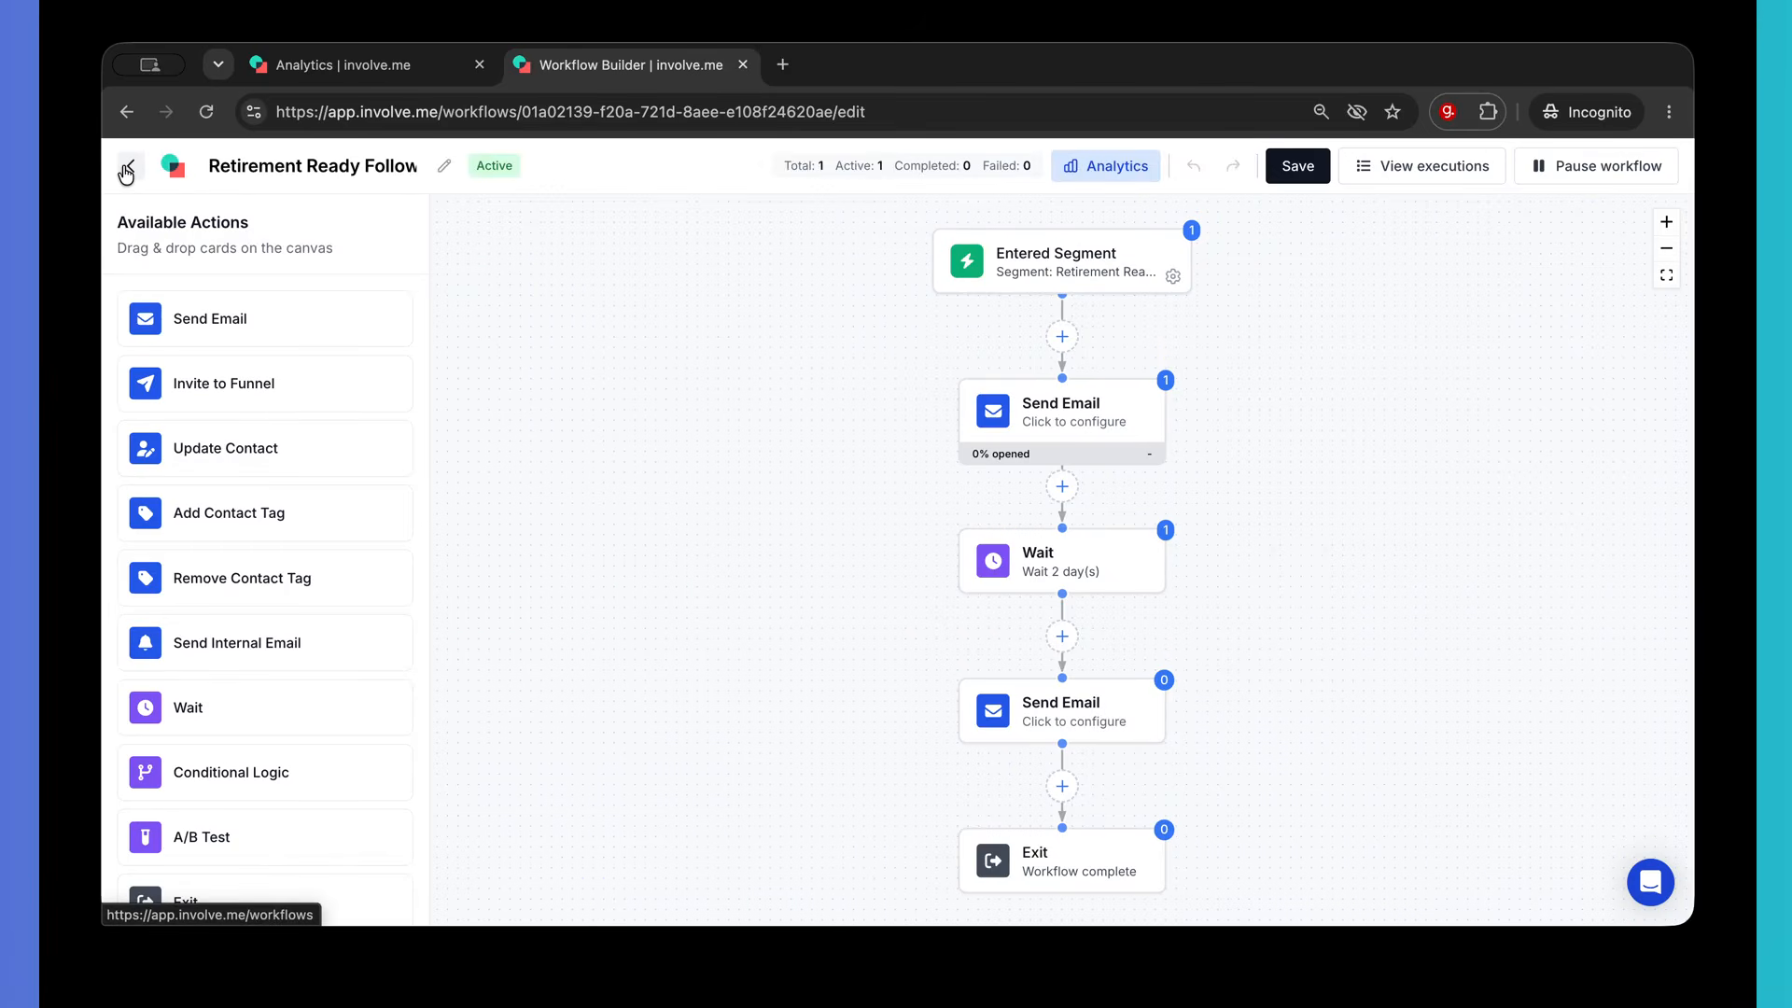
click(1108, 178)
- Check the Retirement Ready segment's count under Contacts > Manage segments, then filter Funnels to Live (3)
click(130, 167)
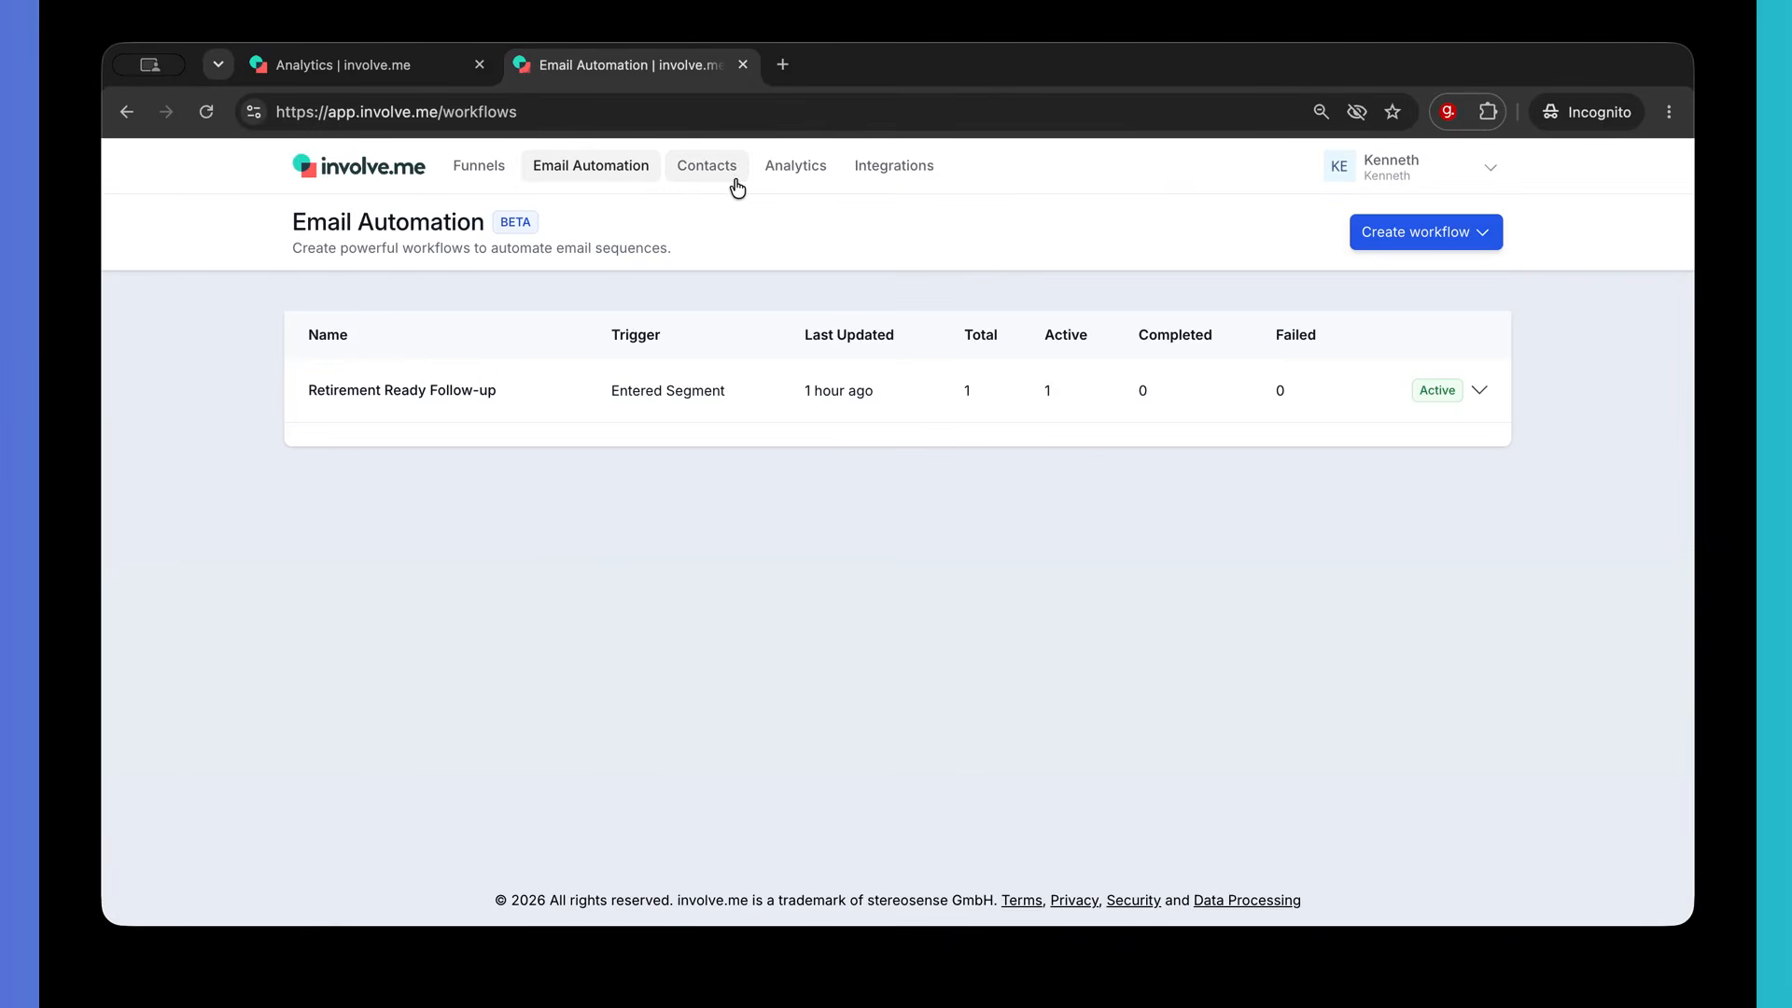
click(714, 178)
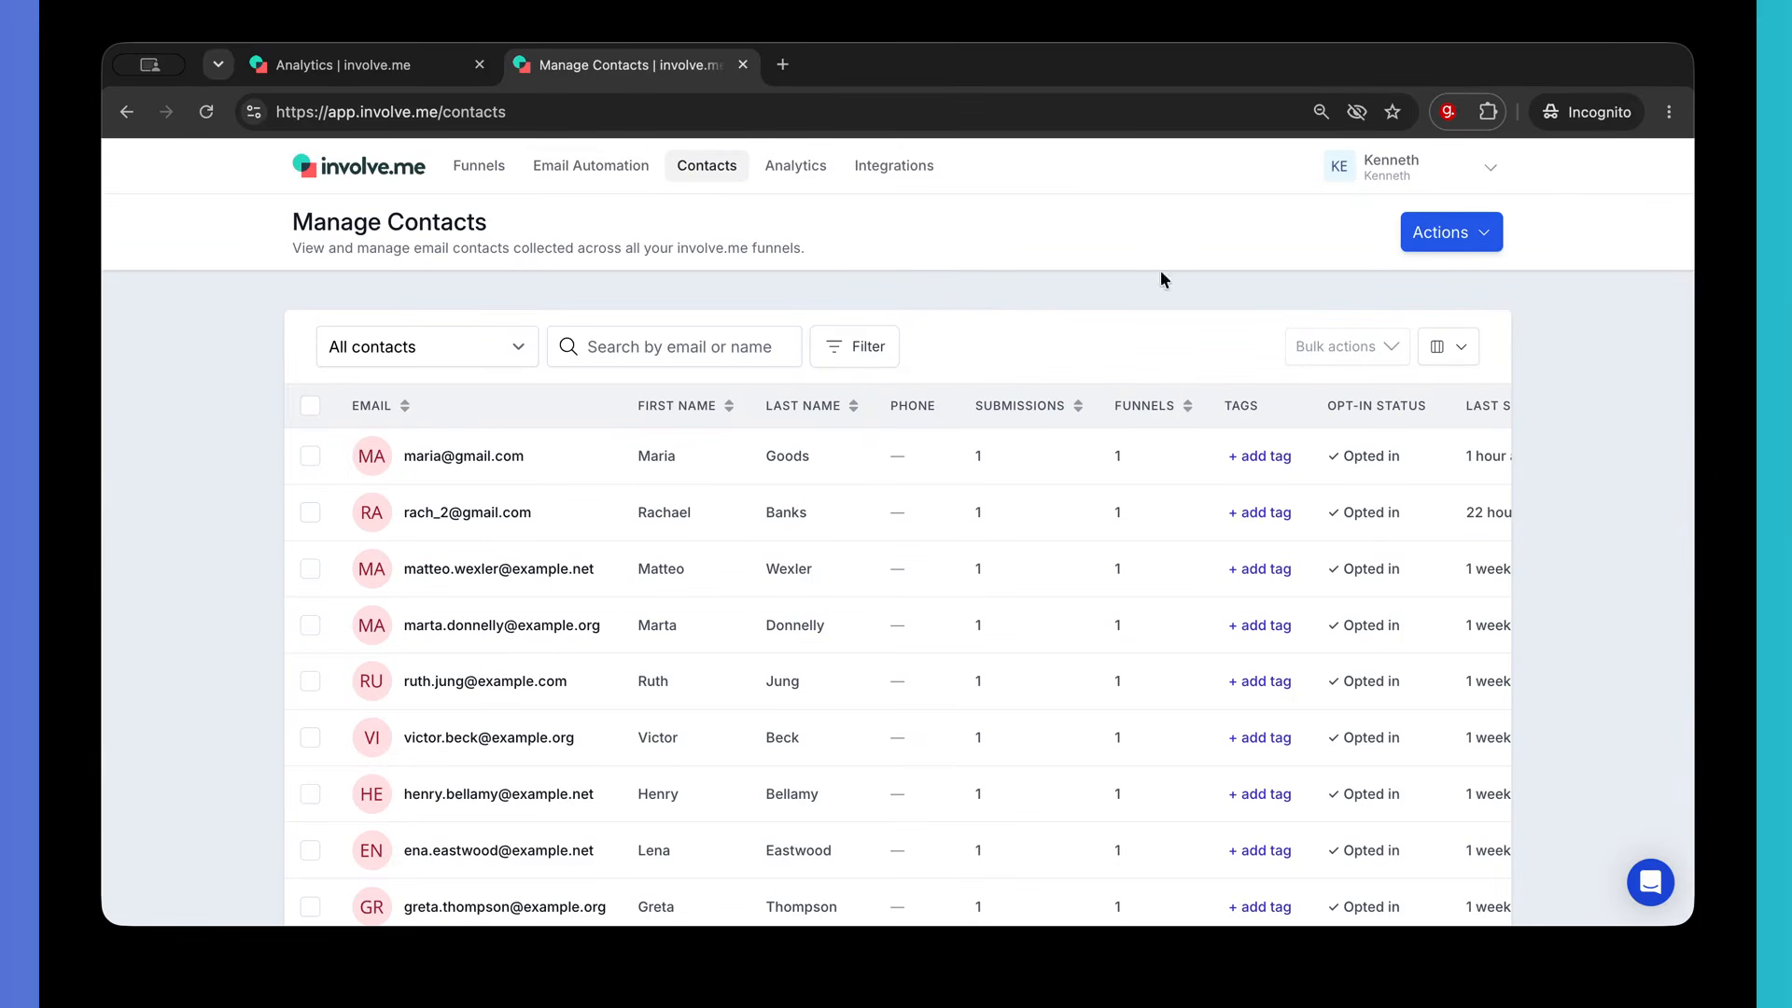
click(1476, 234)
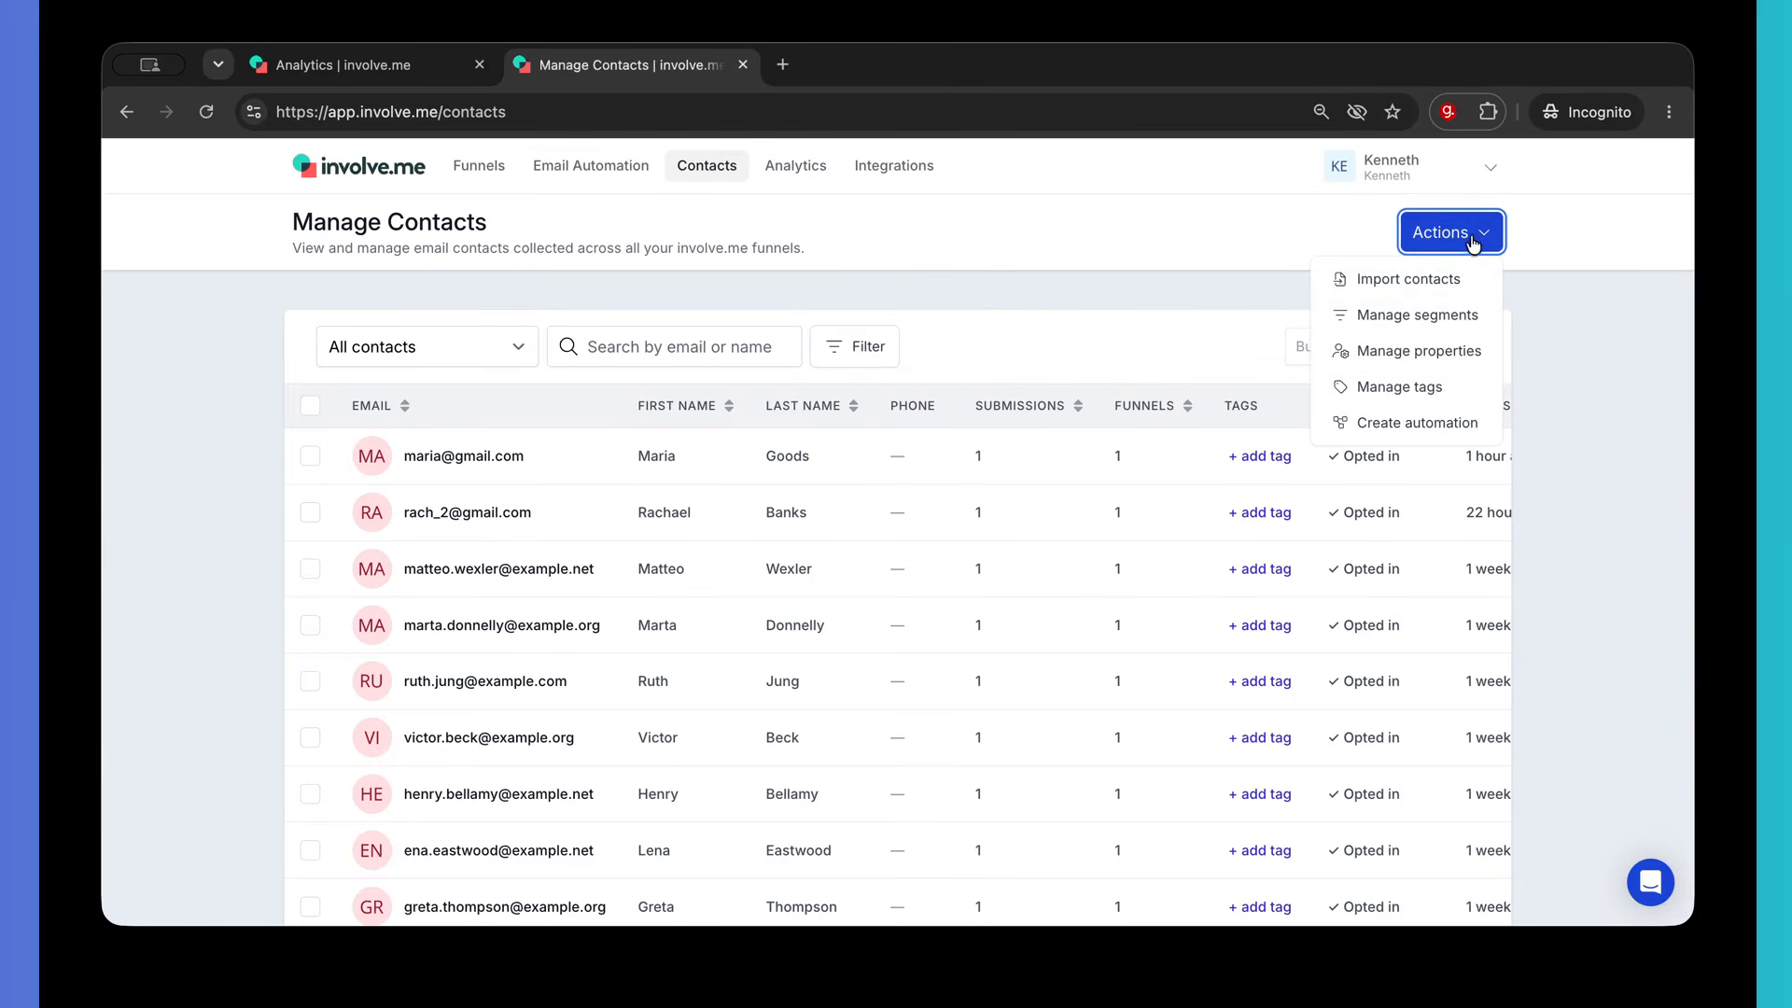
click(1415, 313)
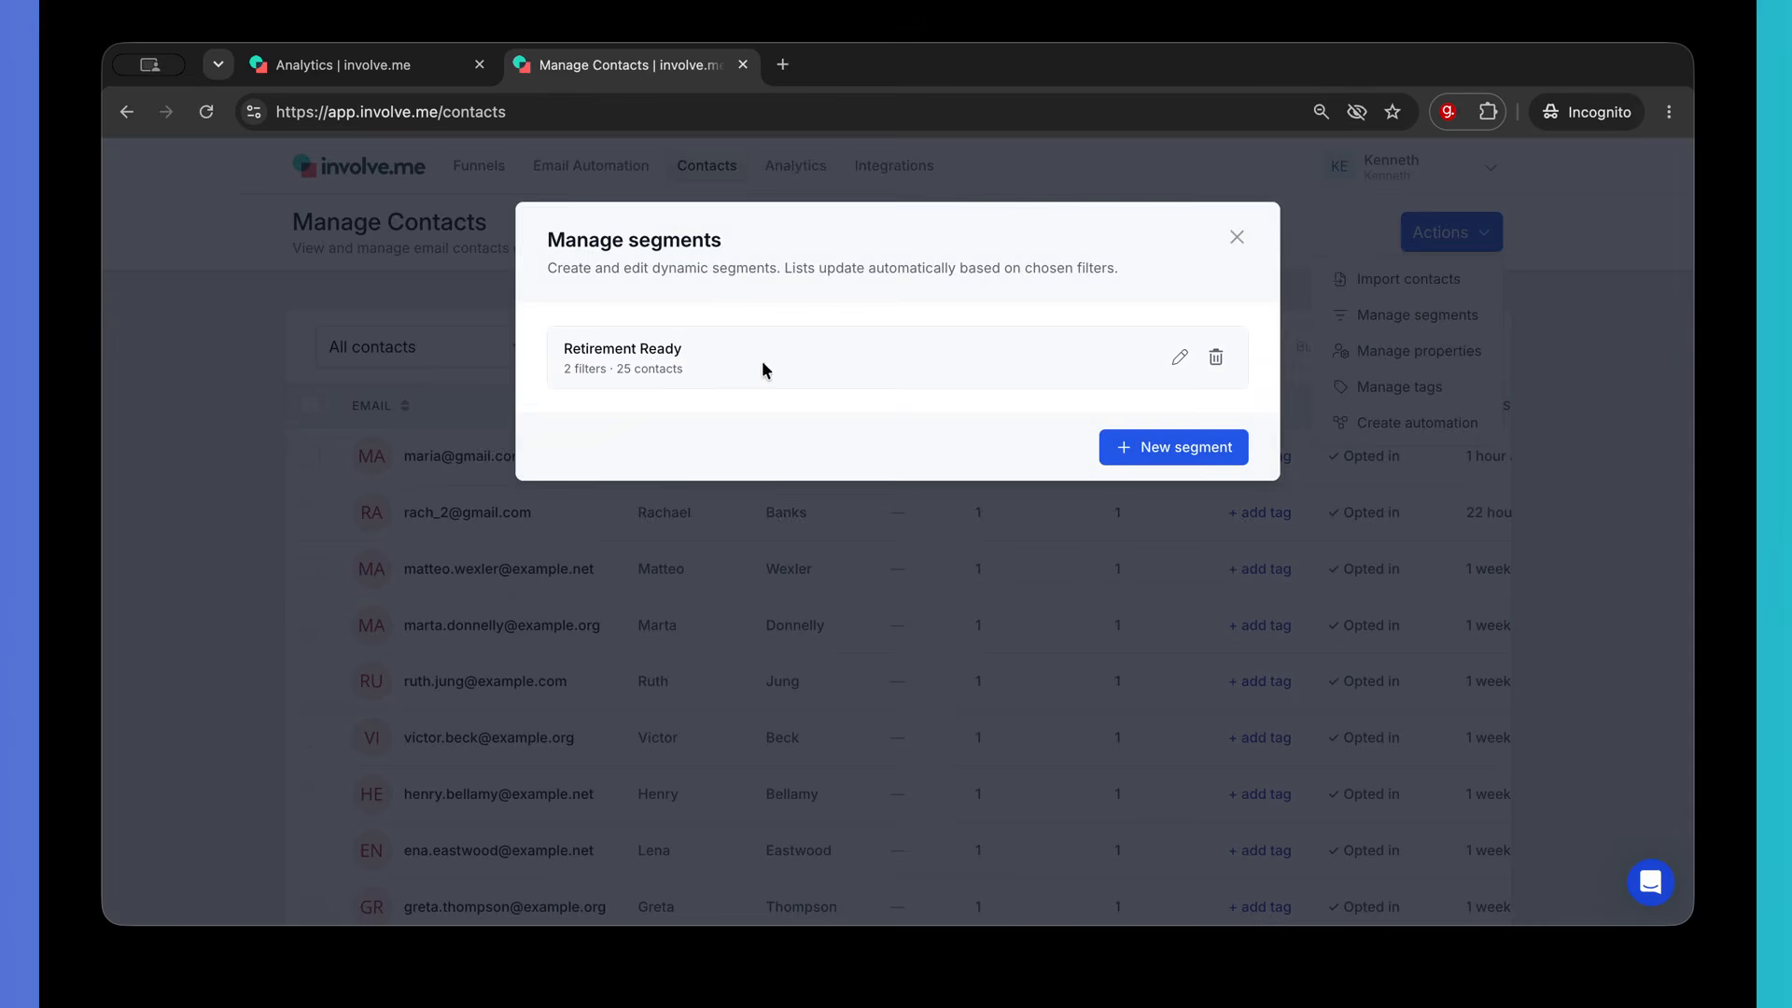
click(1238, 242)
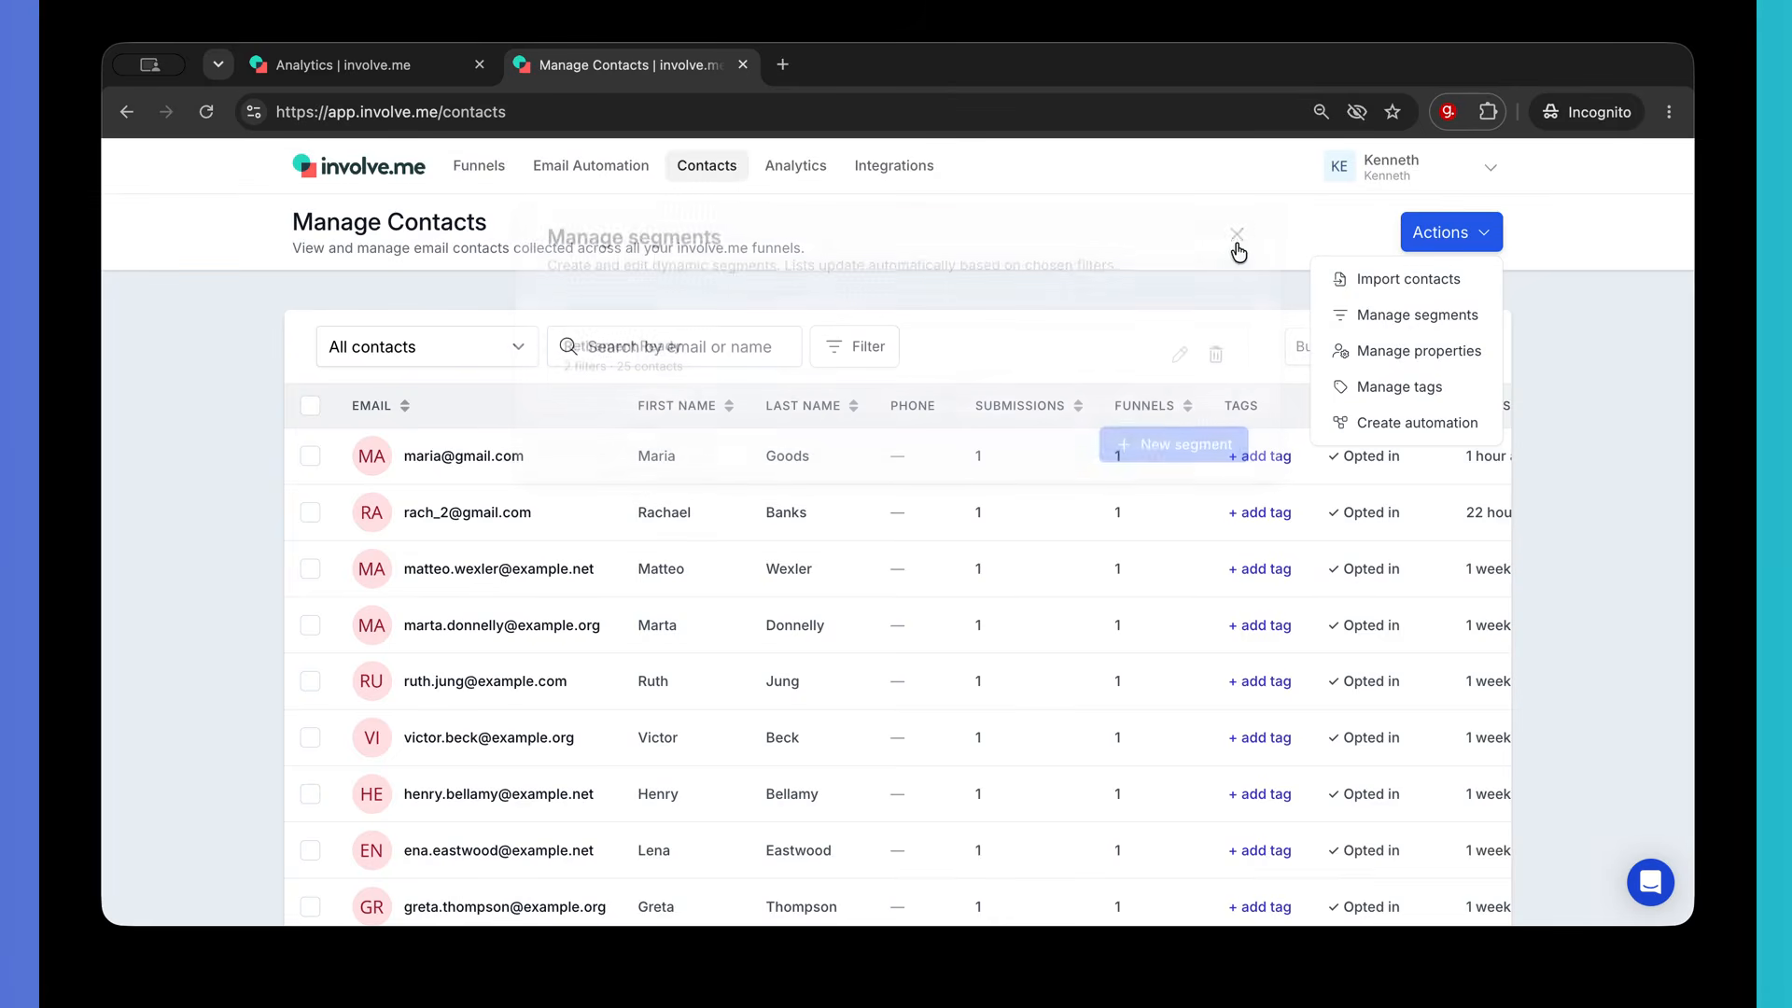
click(454, 167)
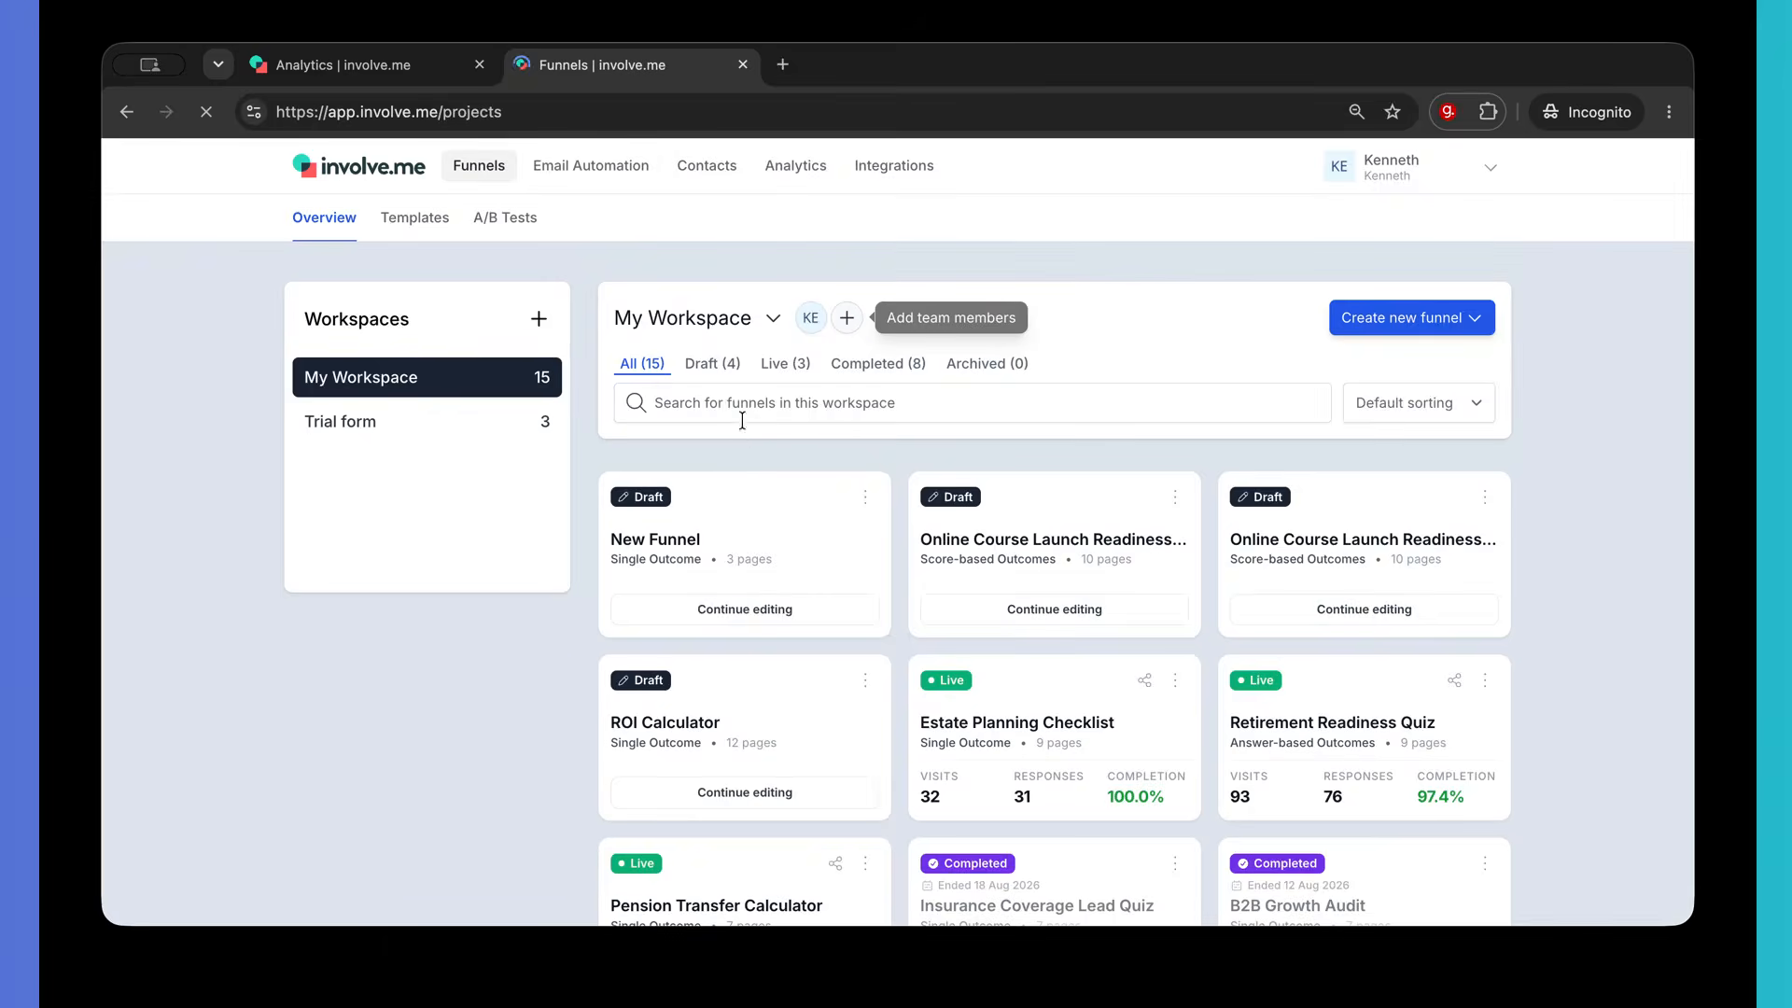
click(775, 366)
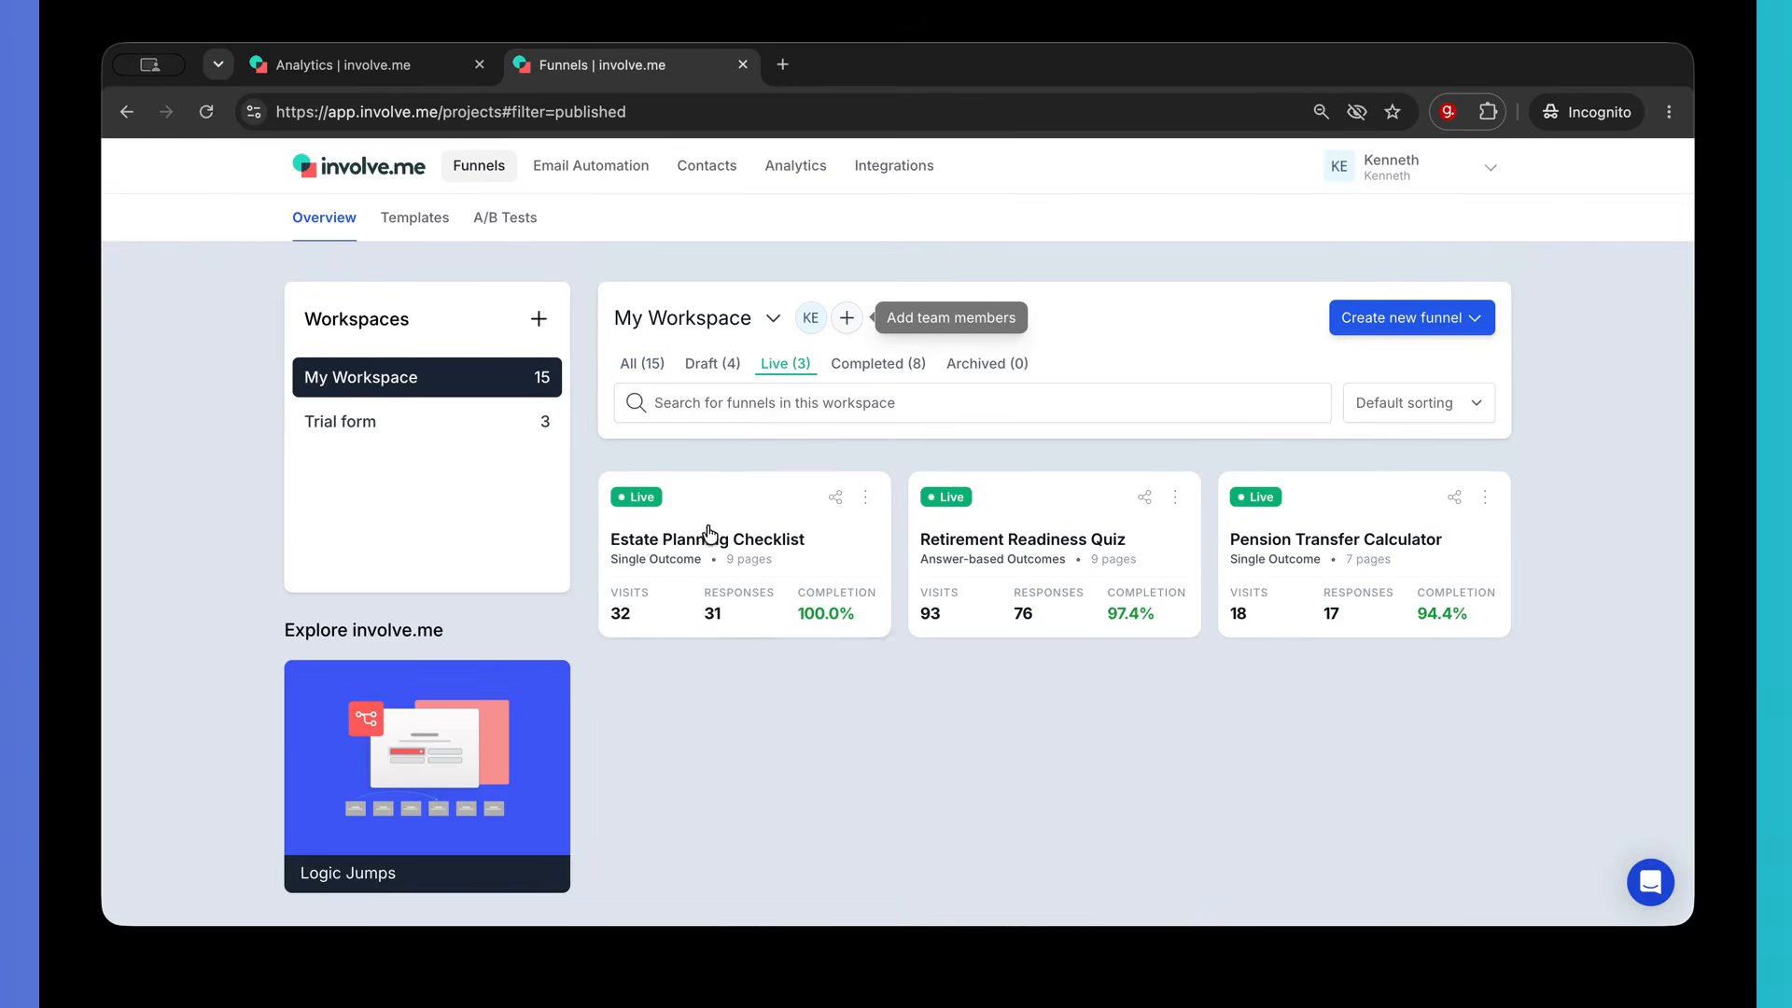